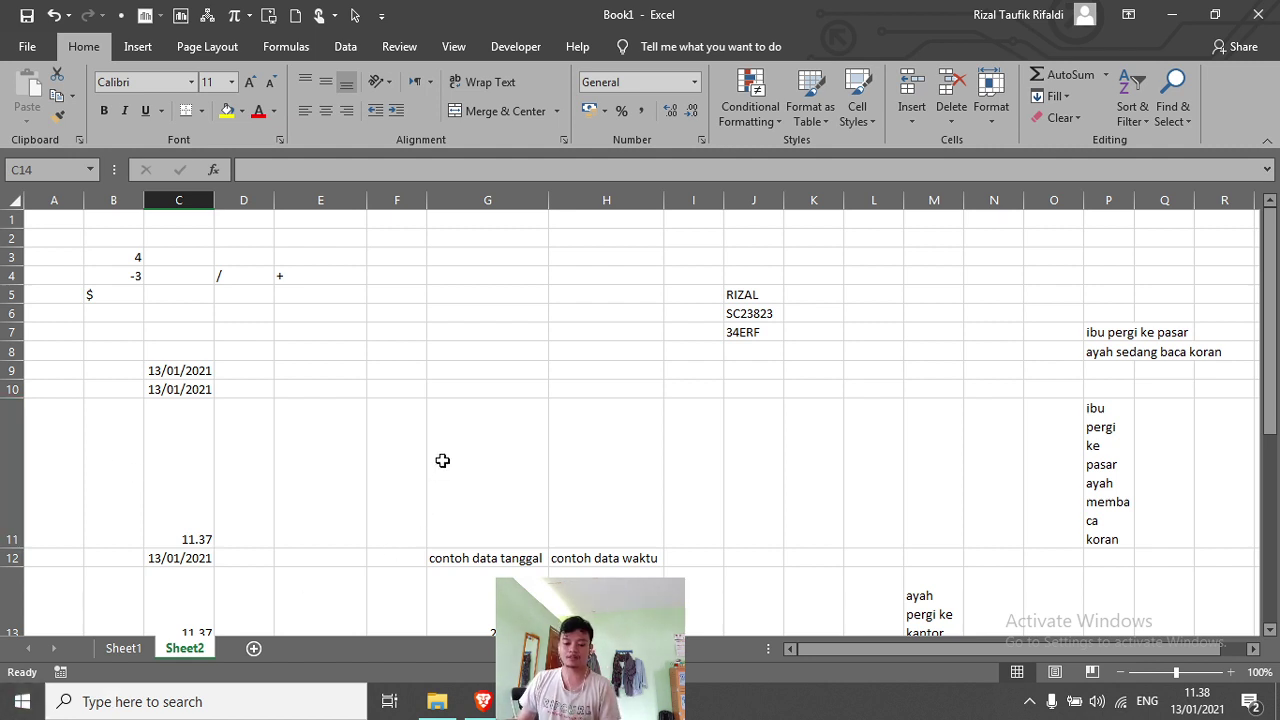
Step: Check the "MEMBUAT DERET DATA" topic in the Sheet1 chapter list and add a new blank worksheet after Sheet2
{"action": "left_click", "coordinate": [123, 650]}
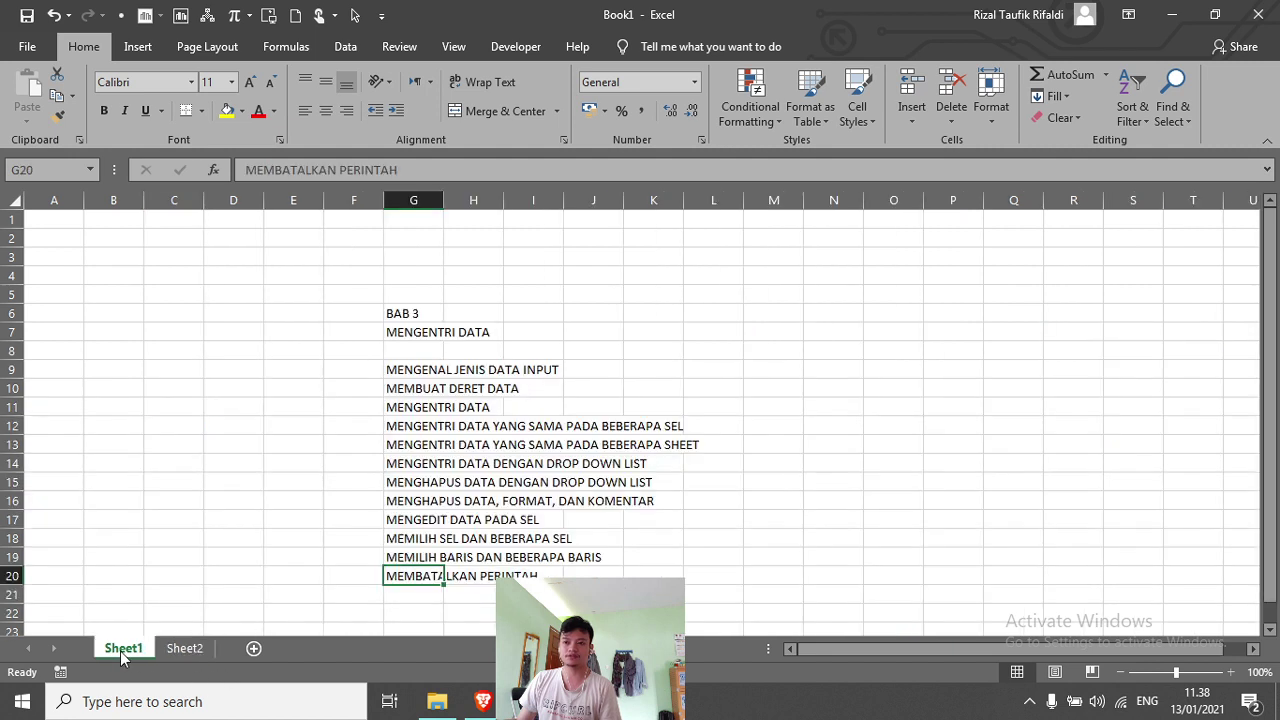
{"action": "left_click", "coordinate": [480, 388]}
{"action": "left_click", "coordinate": [416, 390]}
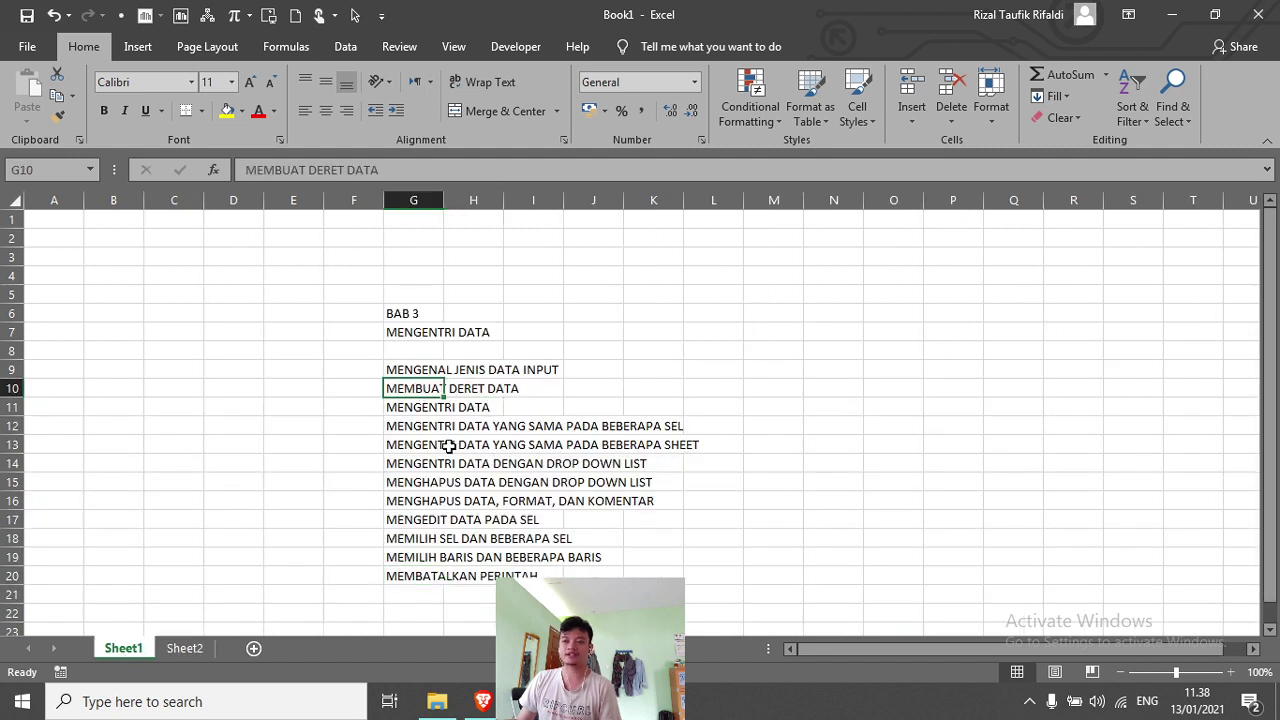
{"action": "left_click", "coordinate": [185, 649]}
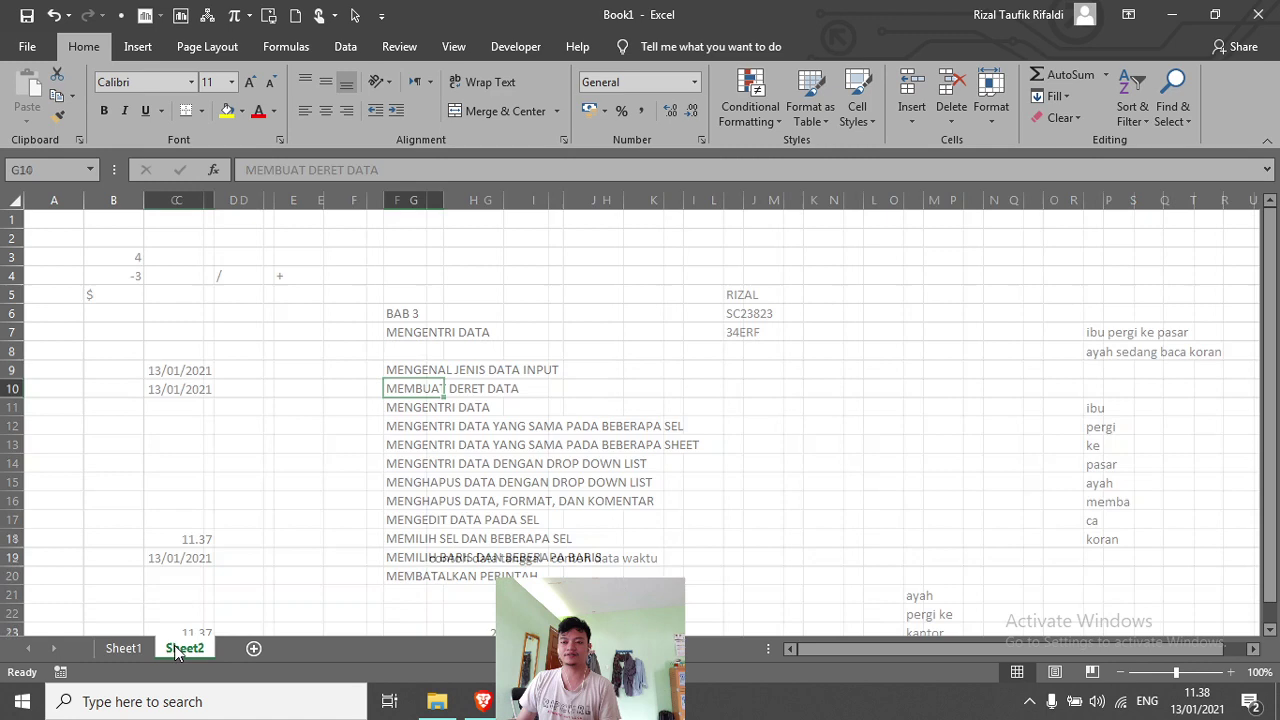
{"action": "left_click", "coordinate": [255, 650]}
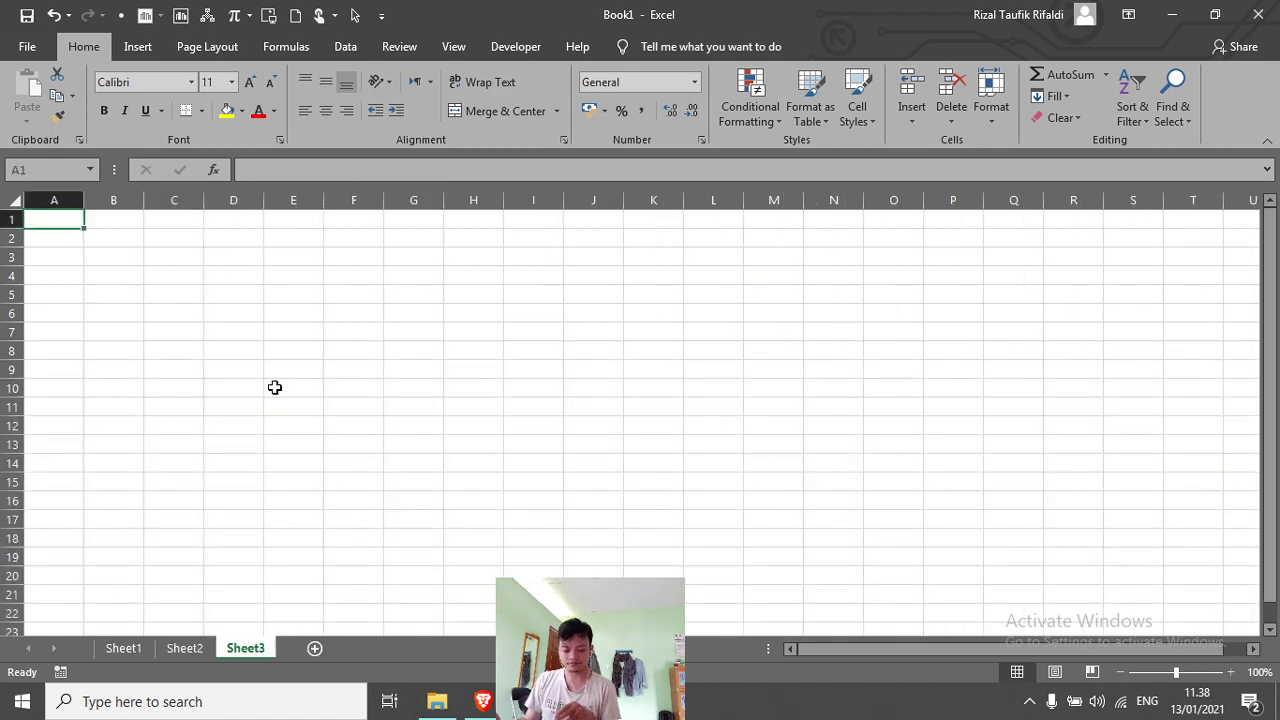
{"action": "left_click", "coordinate": [138, 651]}
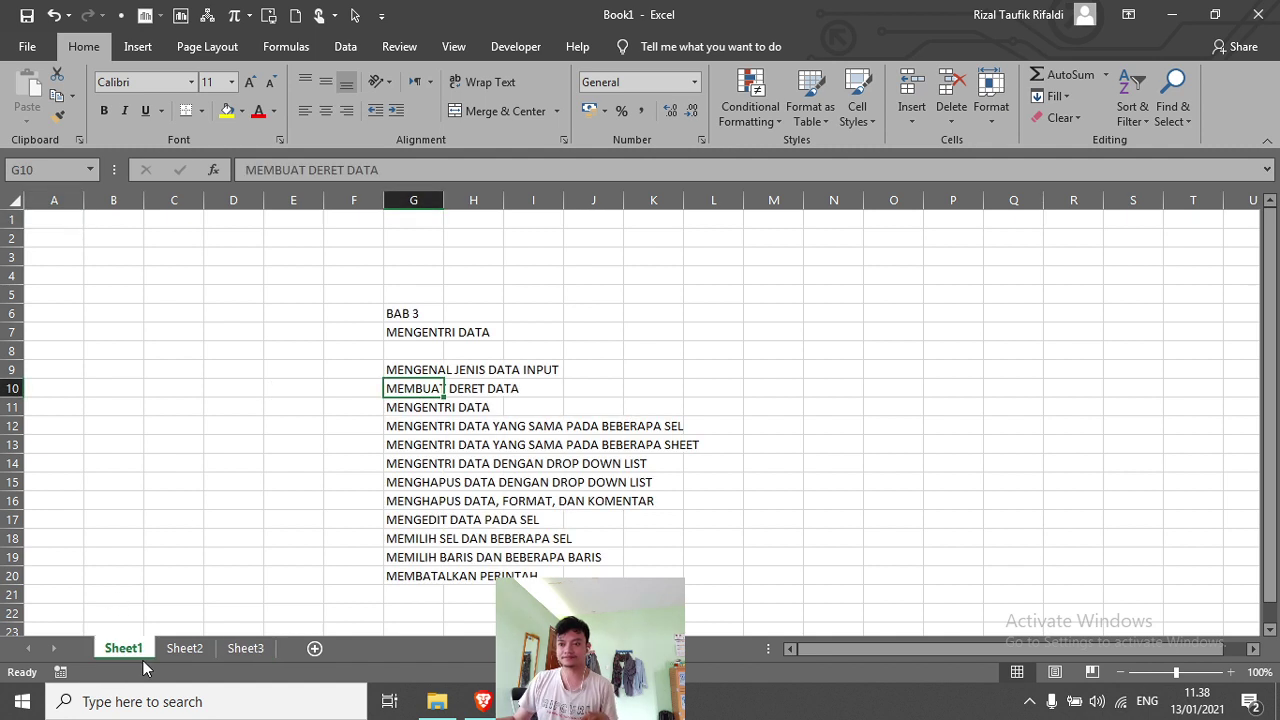
{"action": "left_click", "coordinate": [240, 651]}
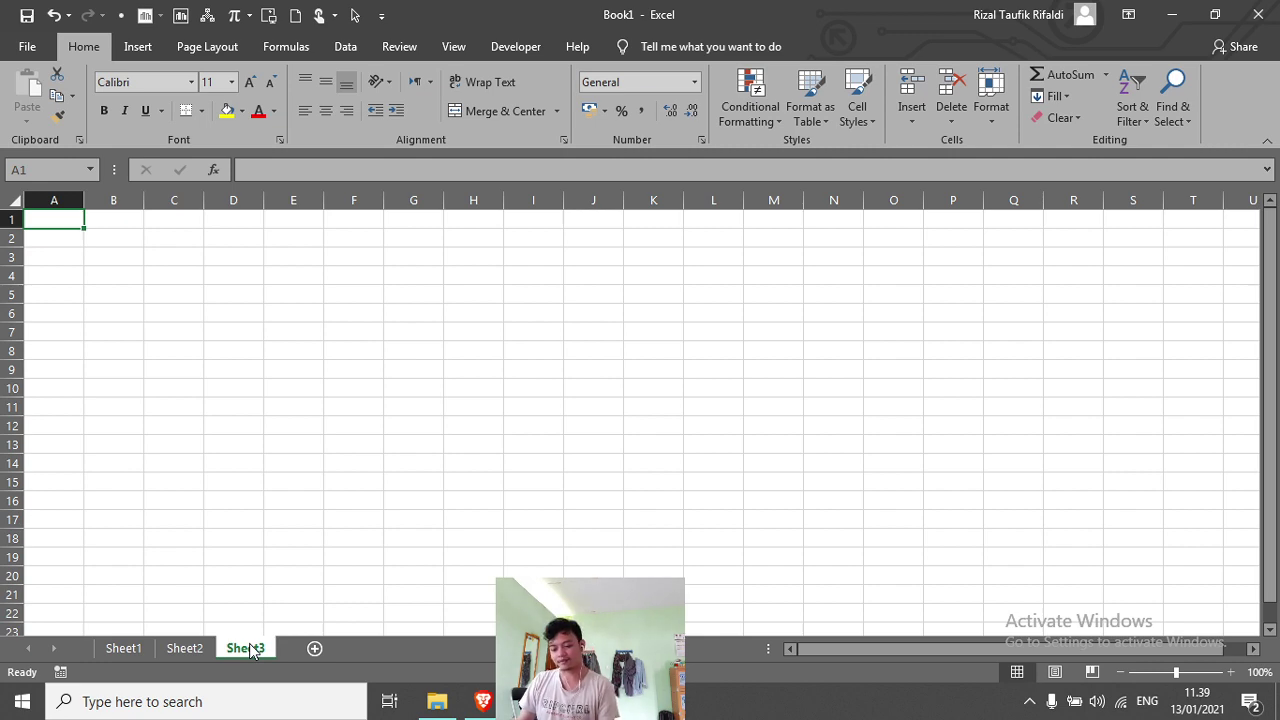
{"action": "left_click", "coordinate": [529, 702]}
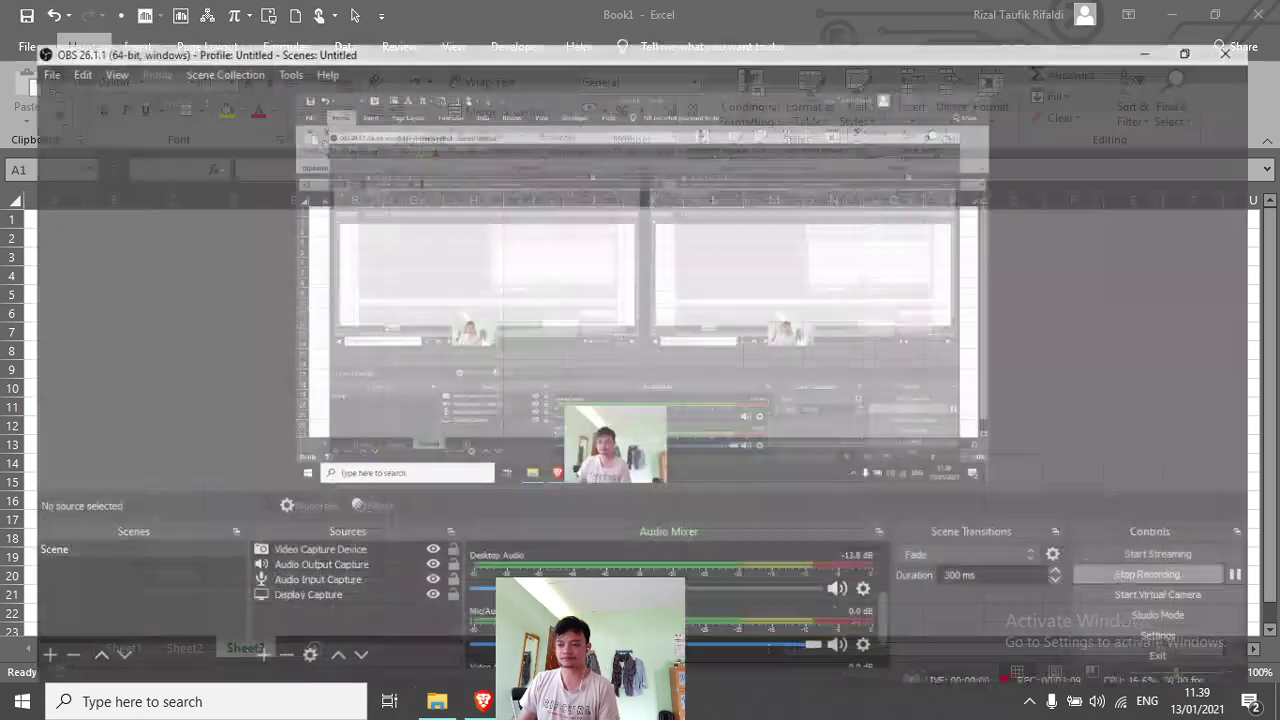
{"action": "key", "text": "alt+Tab"}
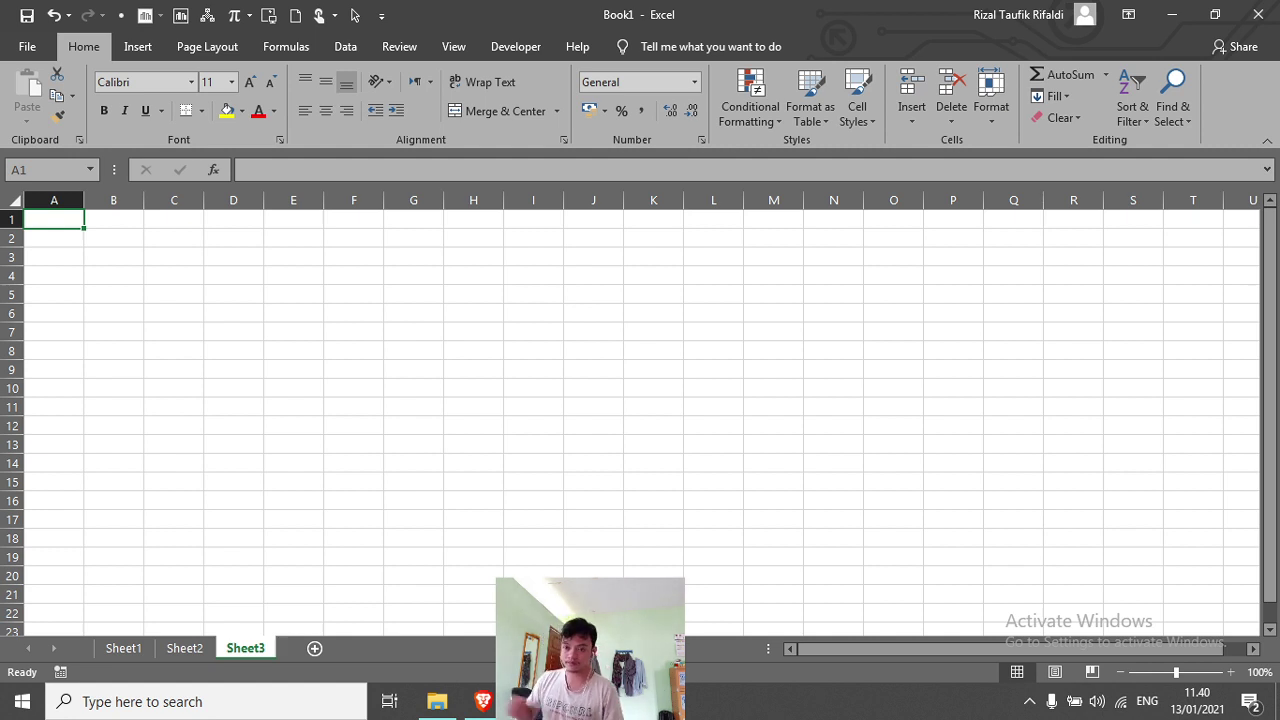
Step: Enter 1 and 2 in D5 and D6 of the blank sheet and fill the number series down to D10
{"action": "left_click", "coordinate": [240, 293]}
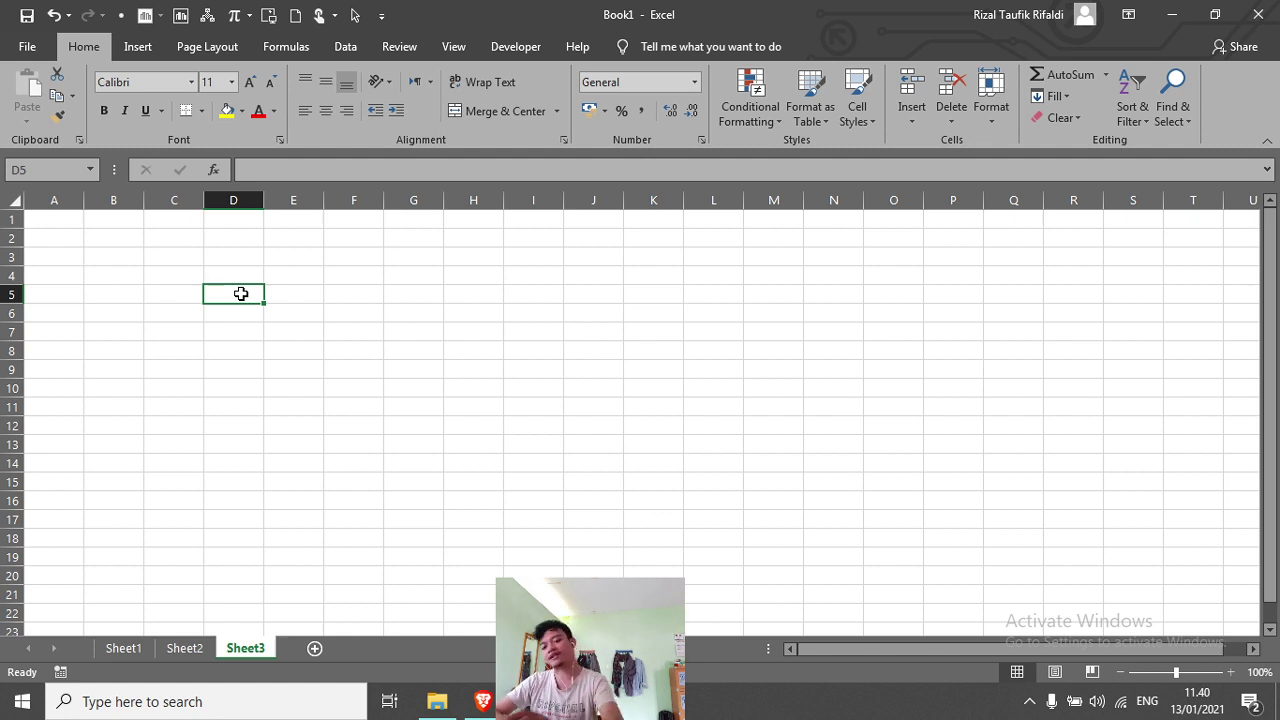
{"action": "type", "text": "1"}
{"action": "key", "text": "Return"}
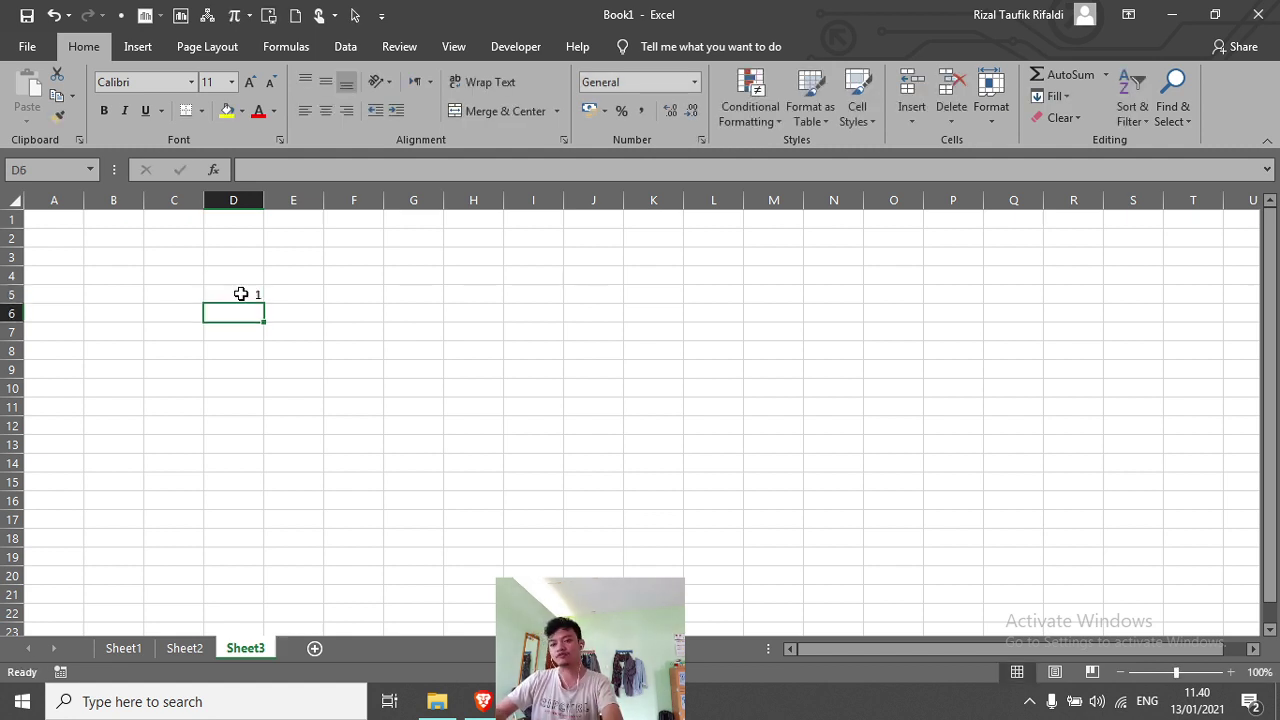
{"action": "type", "text": "2"}
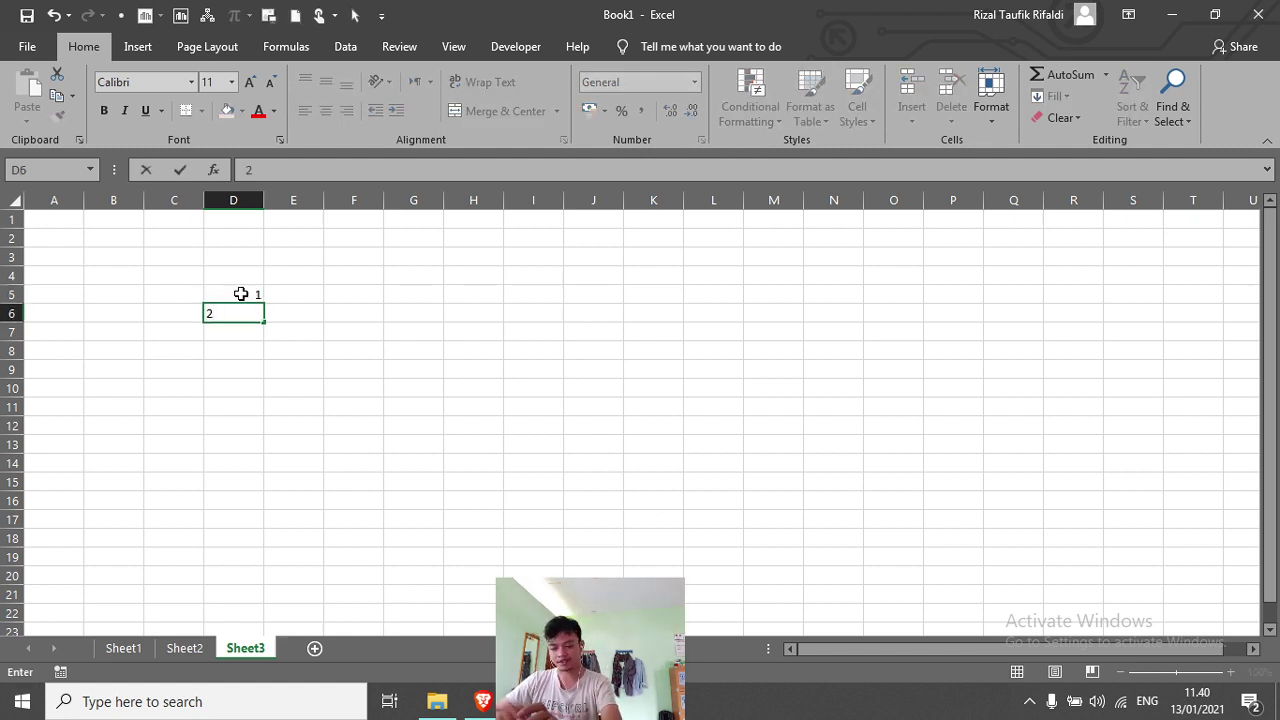
{"action": "key", "text": "Return"}
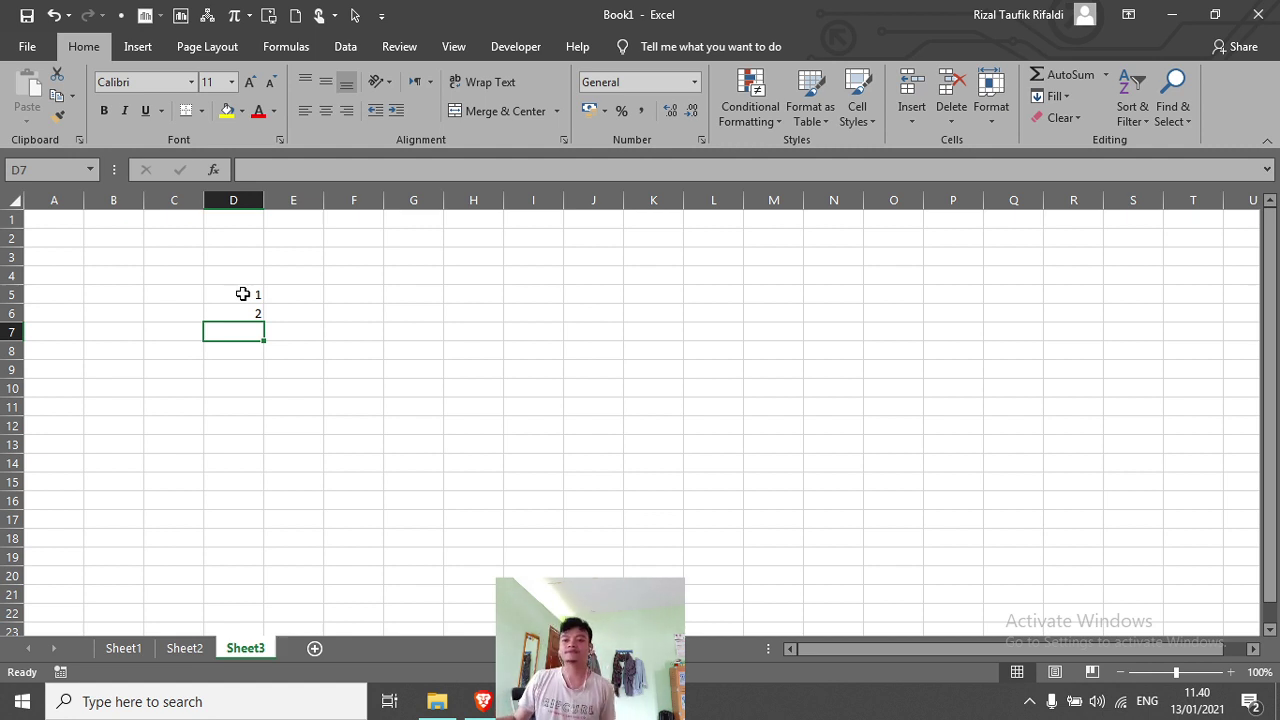
{"action": "left_click", "coordinate": [242, 294]}
{"action": "left_click_drag", "start_coordinate": [242, 294], "coordinate": [249, 310]}
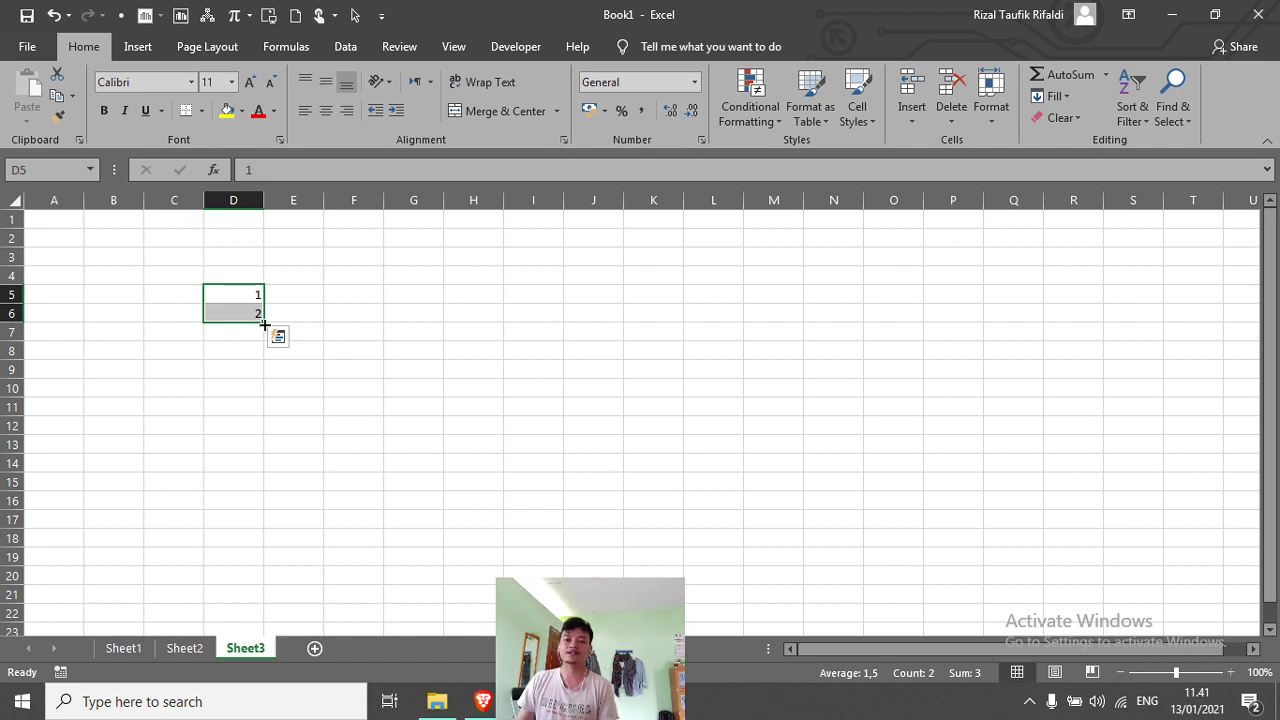
{"action": "left_click_drag", "start_coordinate": [264, 323], "coordinate": [277, 392]}
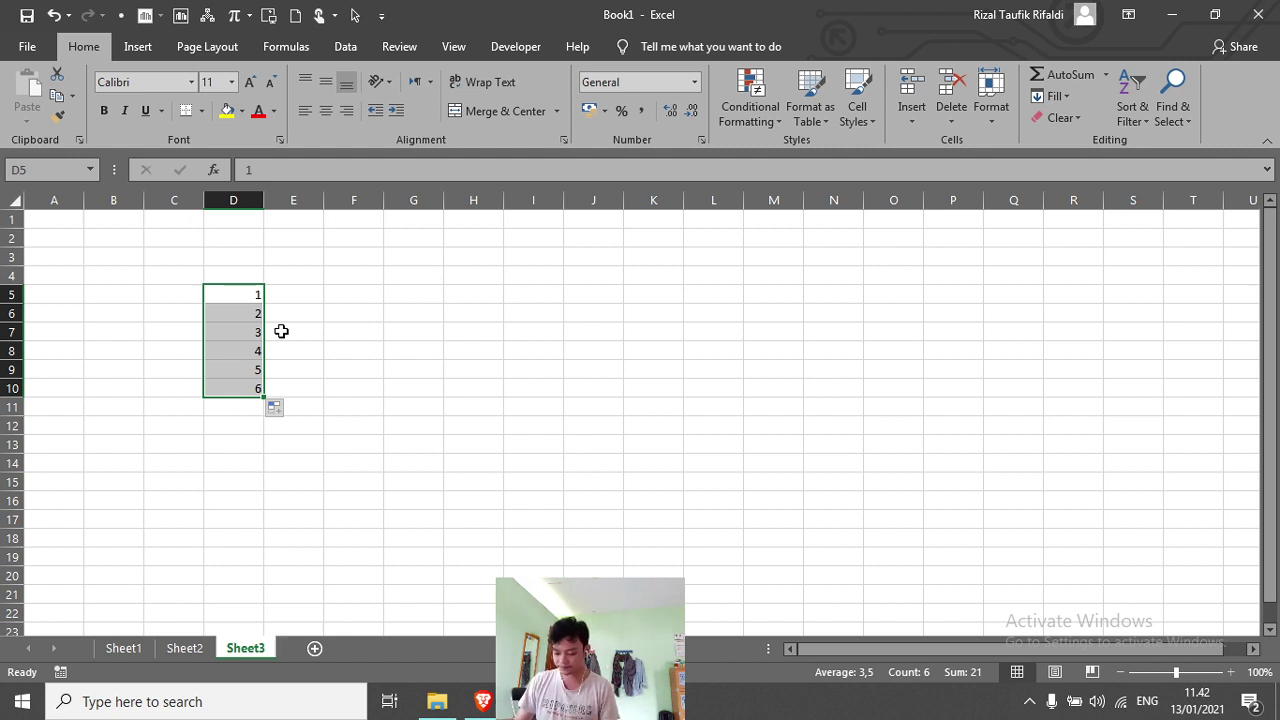
Step: Enter 2 and 4 in E5 and E6 and fill the series of even numbers down to E10
{"action": "left_click", "coordinate": [327, 293]}
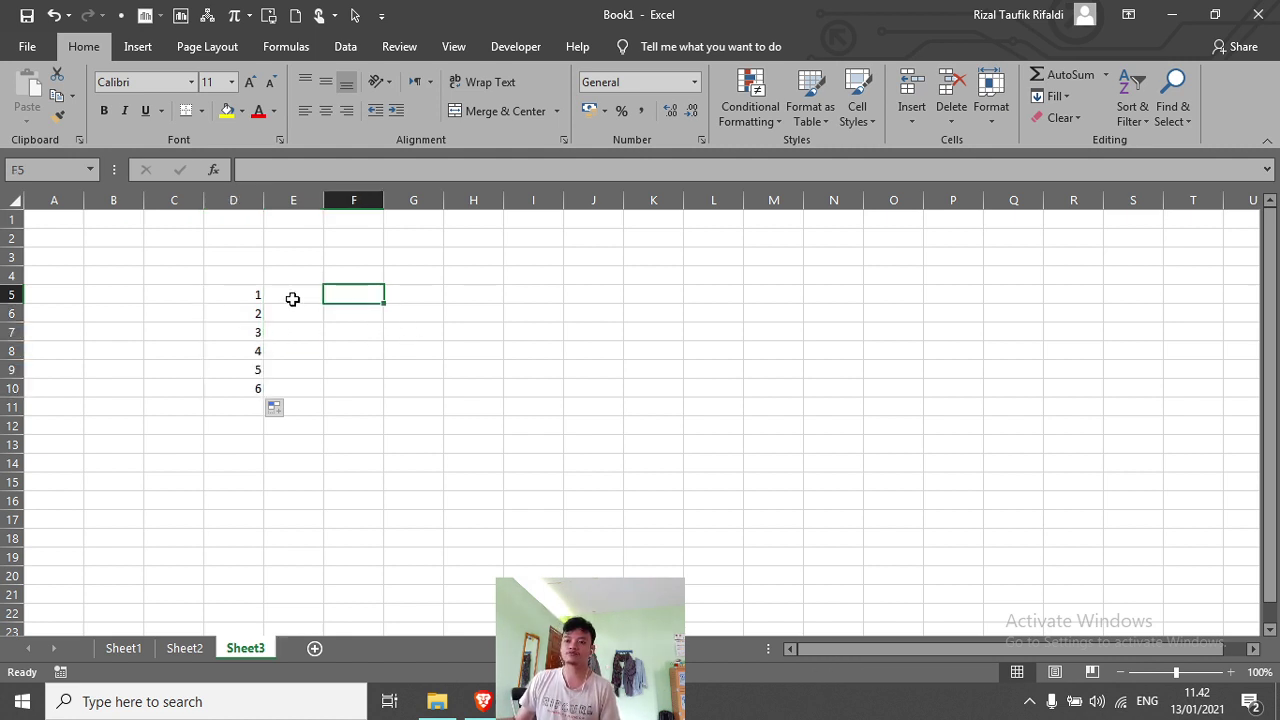
{"action": "left_click", "coordinate": [292, 299]}
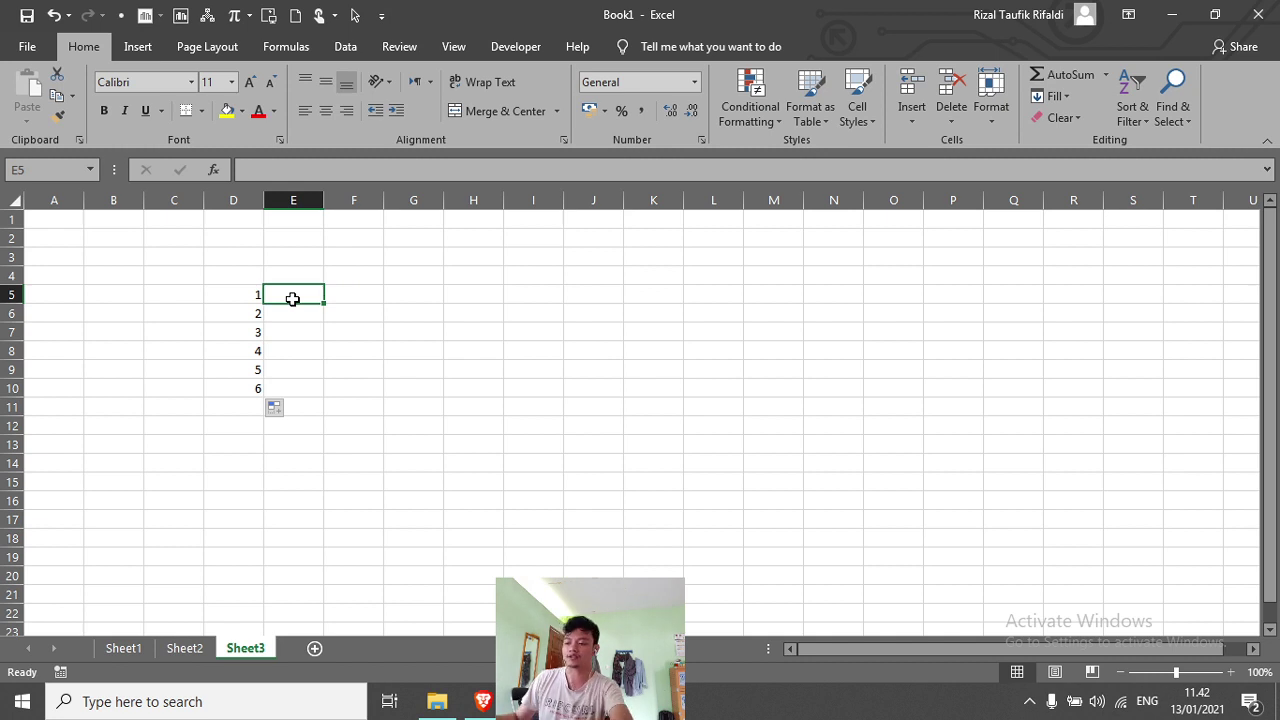
{"action": "type", "text": "2"}
{"action": "key", "text": "Return"}
{"action": "type", "text": "4"}
{"action": "key", "text": "Return"}
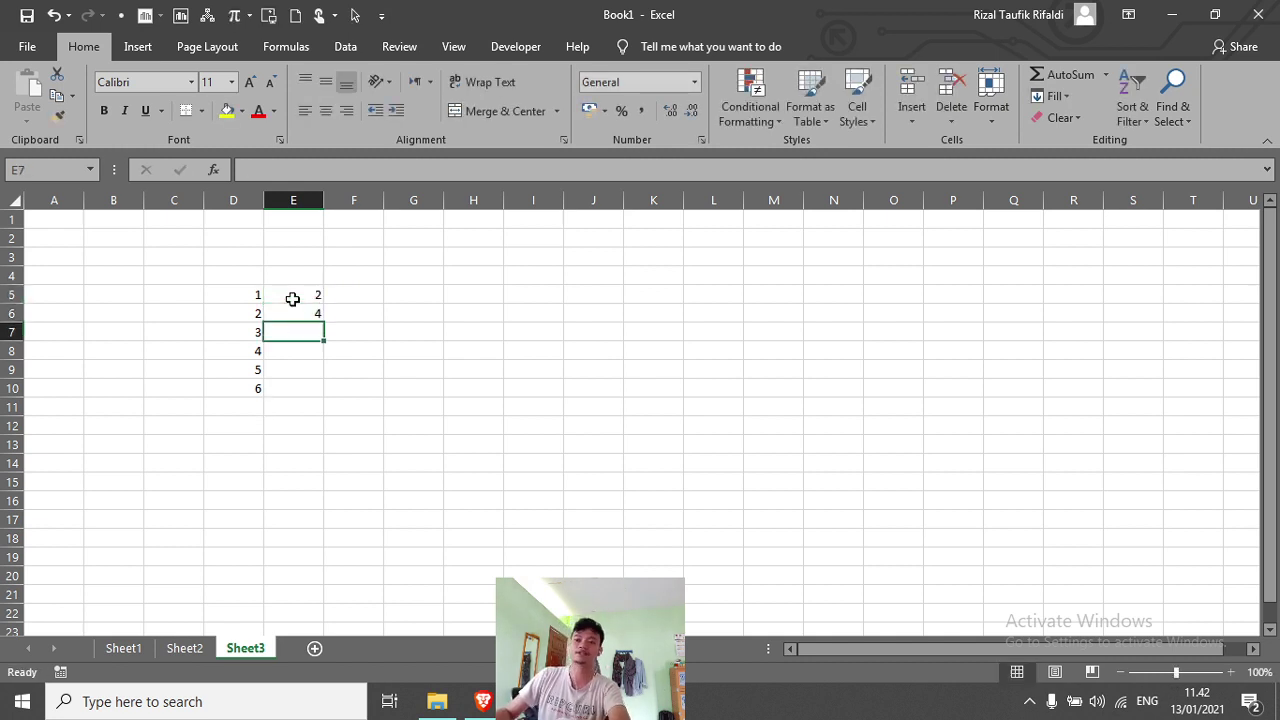
{"action": "left_click_drag", "start_coordinate": [300, 297], "coordinate": [305, 312]}
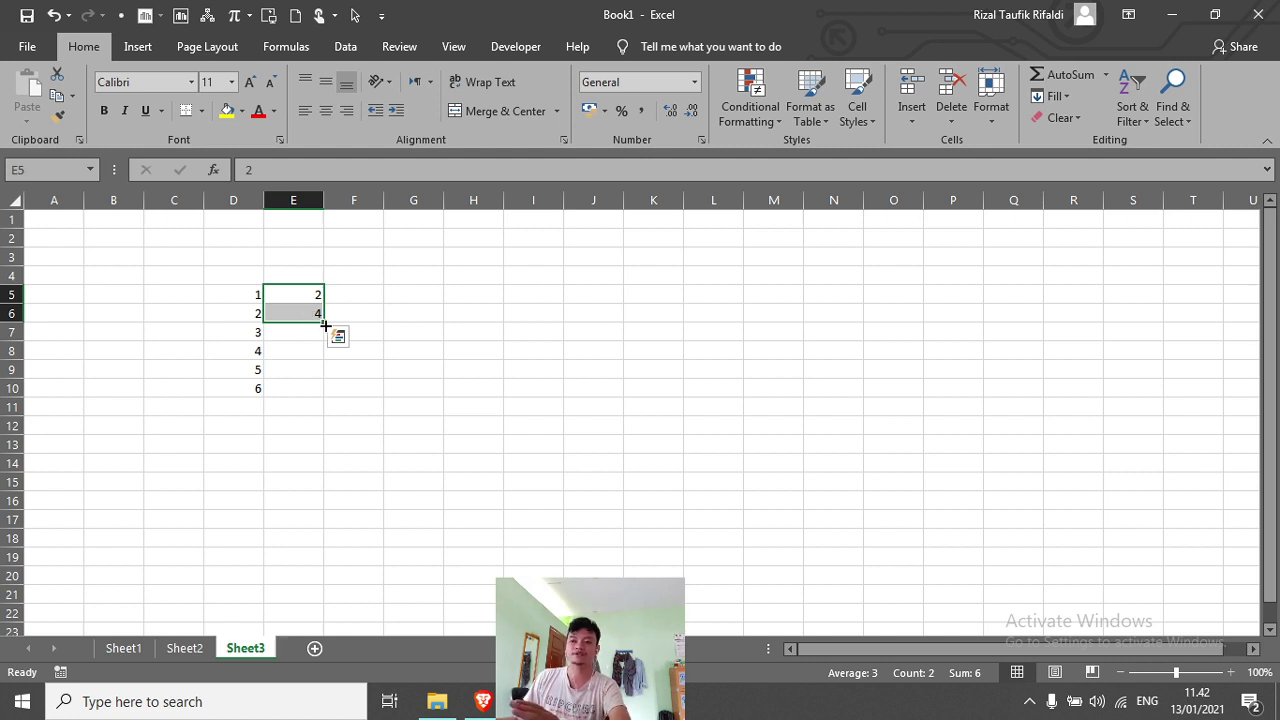
{"action": "left_click_drag", "start_coordinate": [321, 325], "coordinate": [303, 391]}
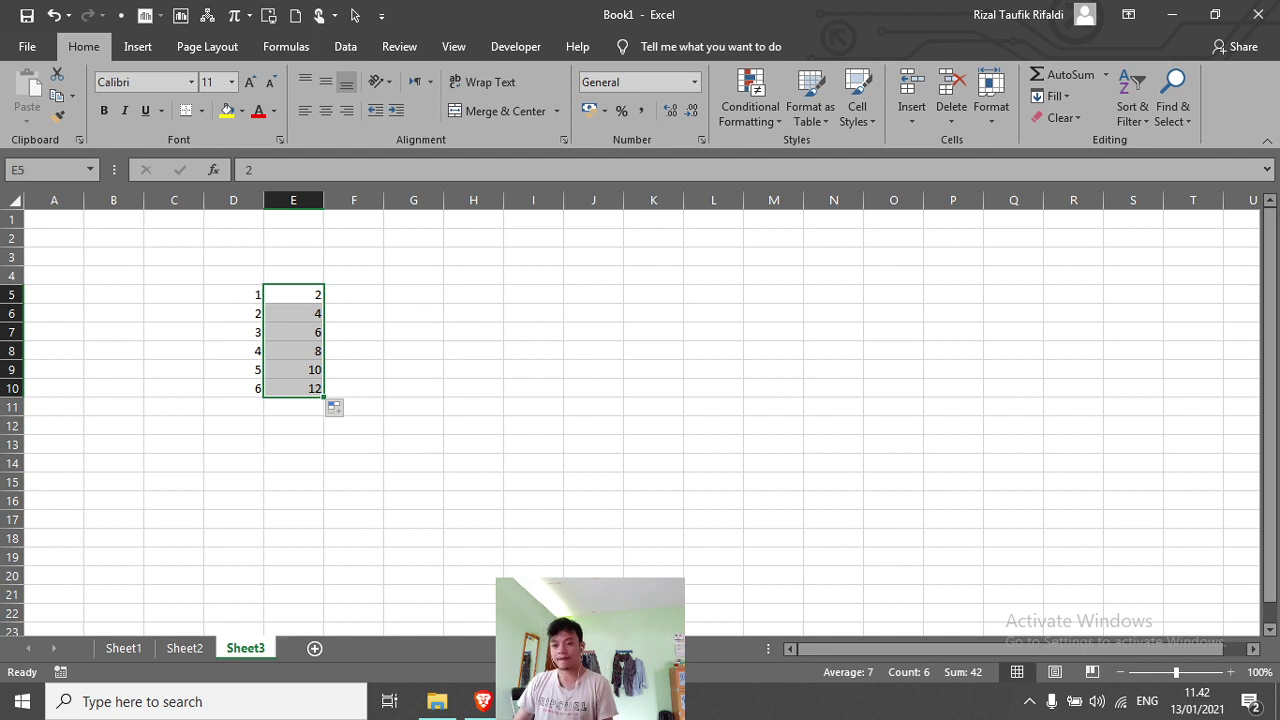
Step: Enter 3 and 6 in F5 and F6 and fill the series of multiples of three down to F10
{"action": "left_click", "coordinate": [359, 288]}
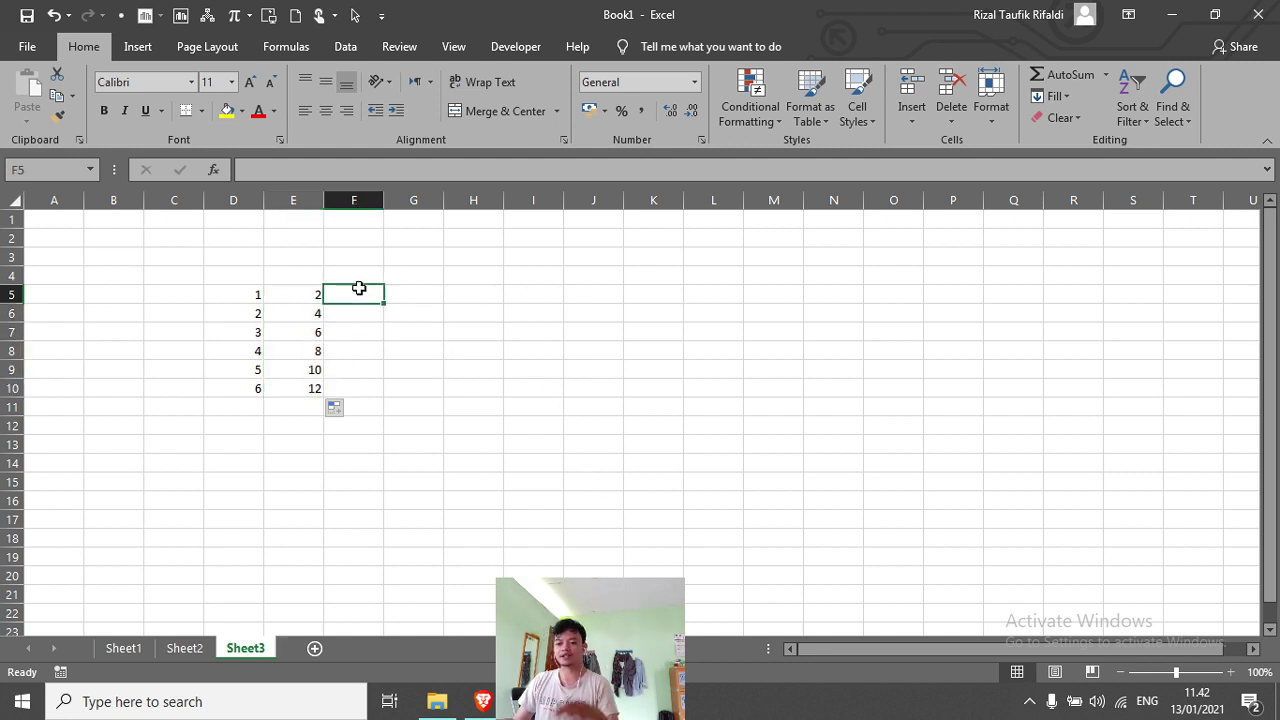
{"action": "type", "text": "3"}
{"action": "key", "text": "Return"}
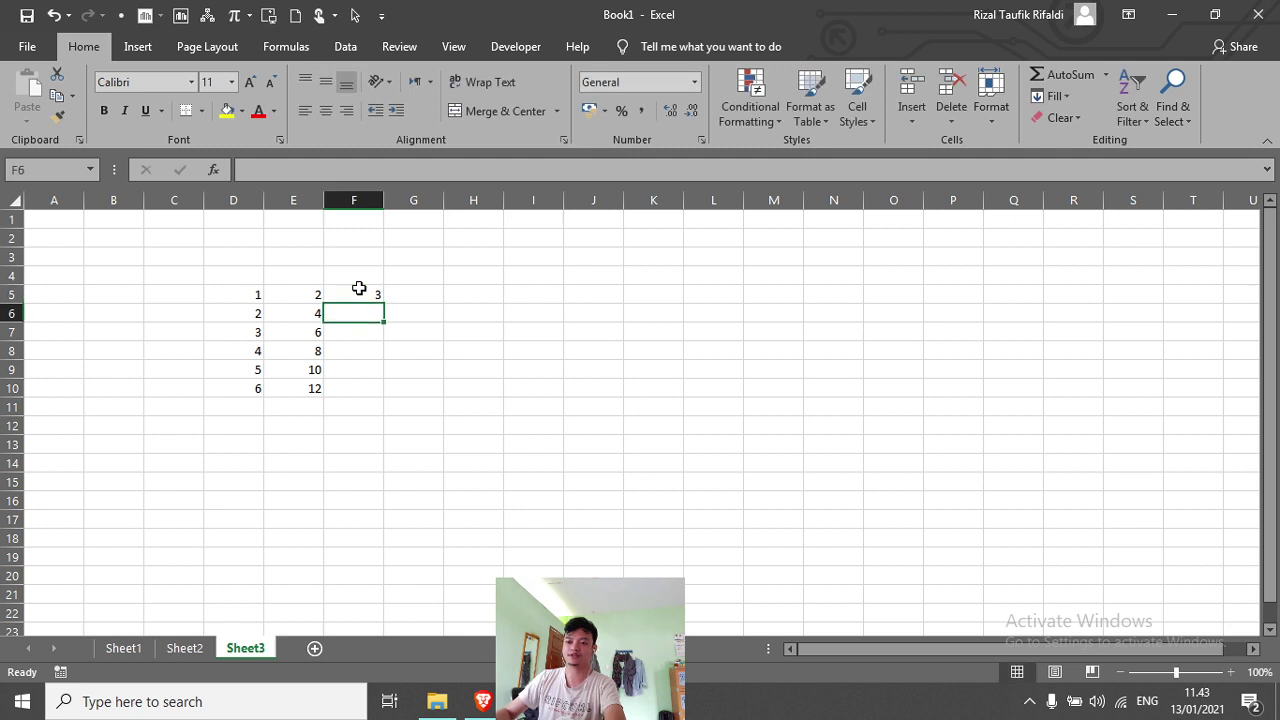
{"action": "type", "text": "6"}
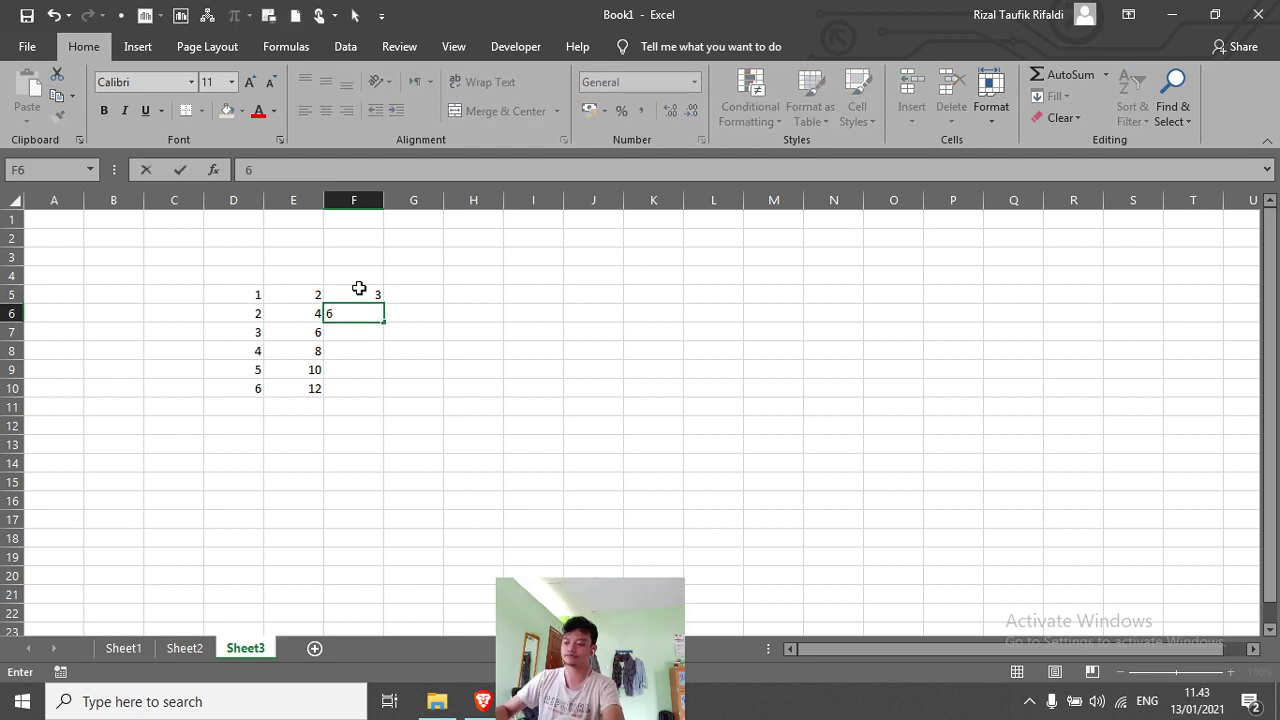
{"action": "key", "text": "Return"}
{"action": "left_click_drag", "start_coordinate": [357, 295], "coordinate": [386, 394]}
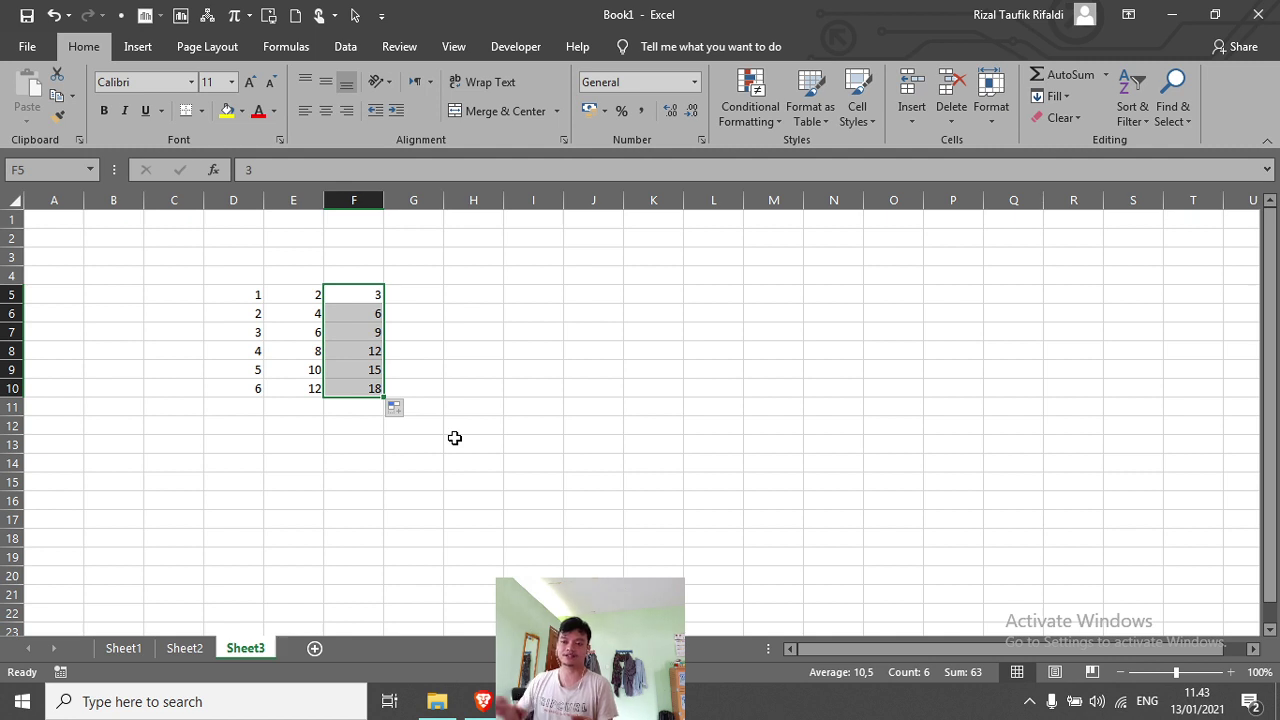
Step: Add the heading "deret data numerik" in E3 and the heading "deret data teks" in L3
{"action": "left_click", "coordinate": [282, 259]}
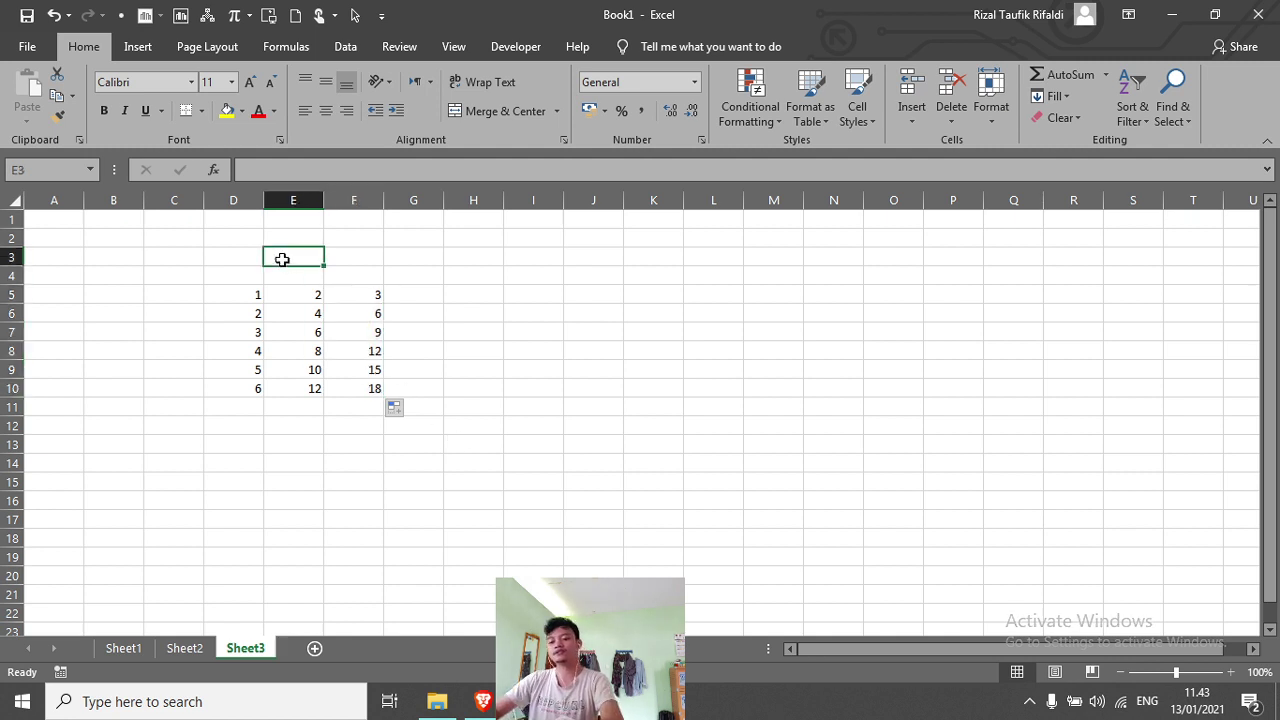
{"action": "type", "text": "deret da"}
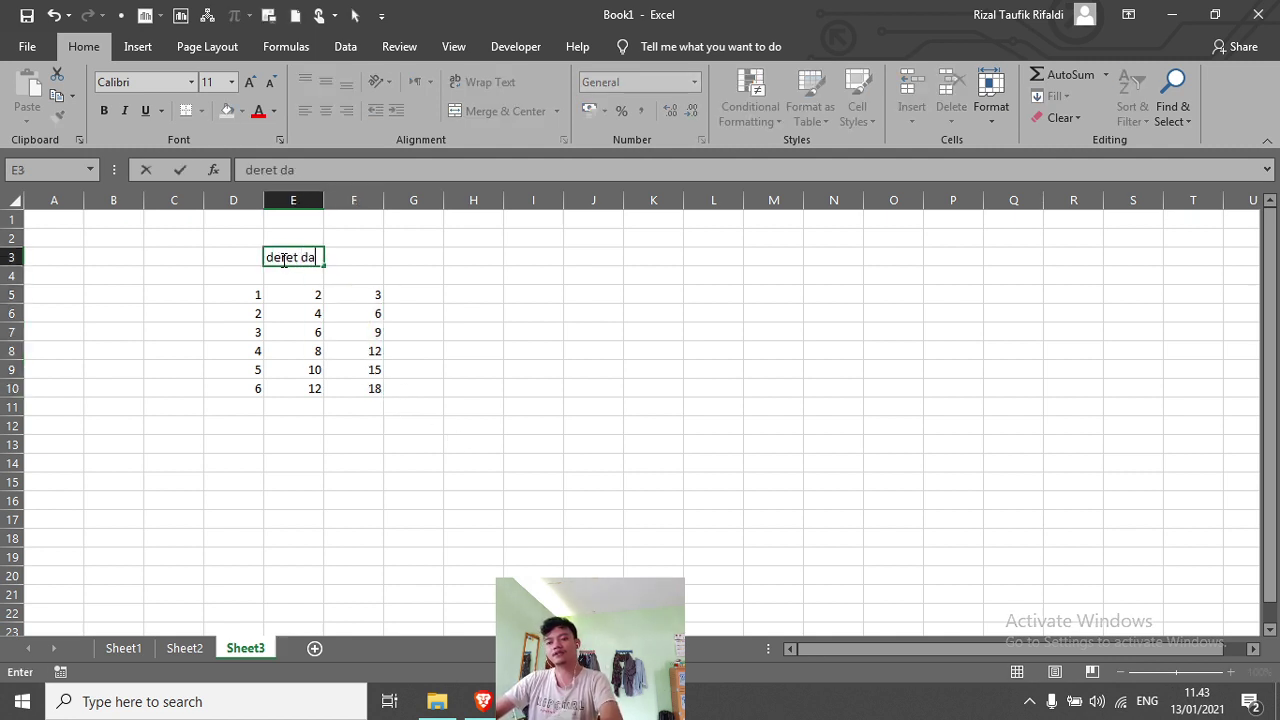
{"action": "type", "text": "ta numerik"}
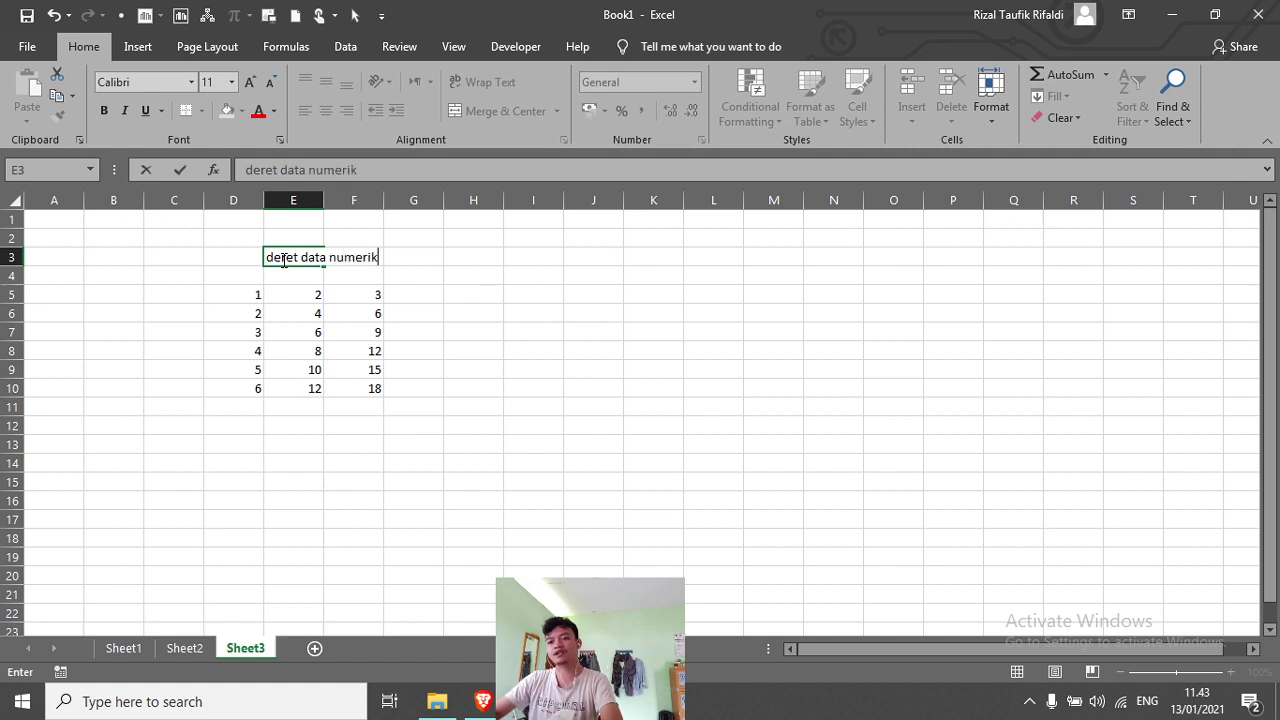
{"action": "key", "text": "Right"}
{"action": "key", "text": "Right"}
{"action": "key", "text": "Right"}
{"action": "key", "text": "Right"}
{"action": "key", "text": "Right"}
{"action": "key", "text": "Right"}
{"action": "key", "text": "Right"}
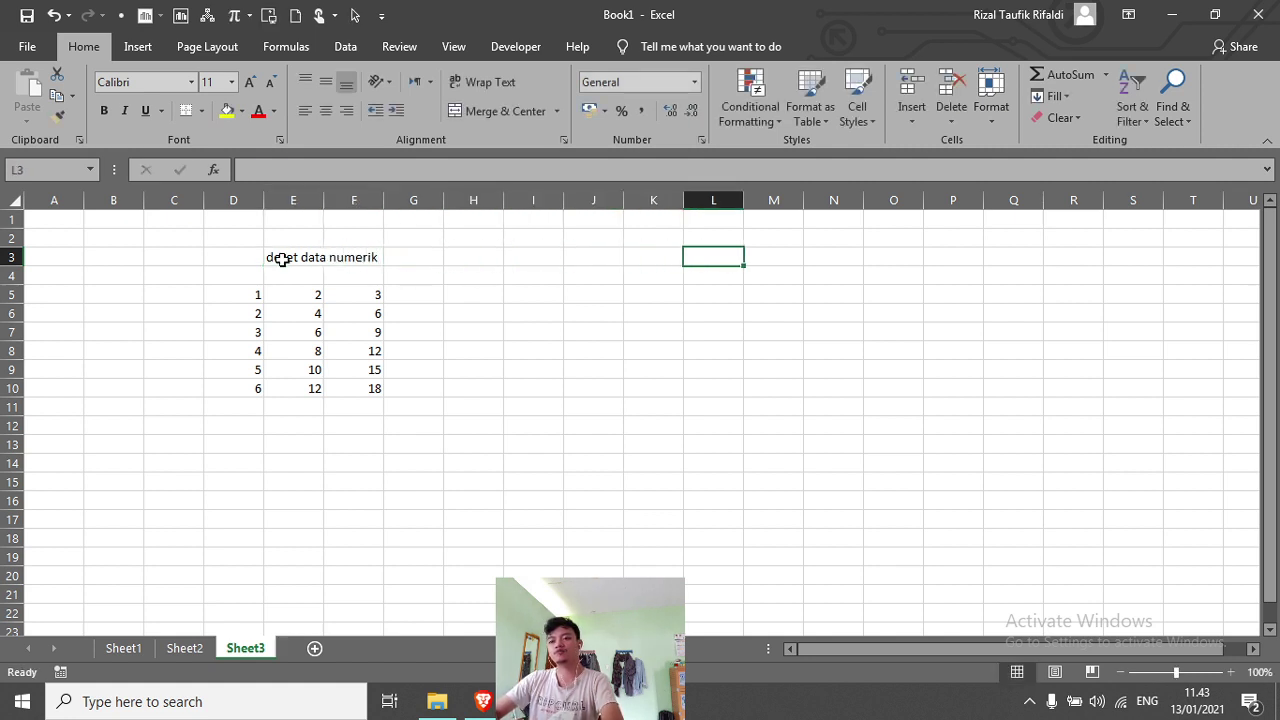
{"action": "type", "text": "deret data te"}
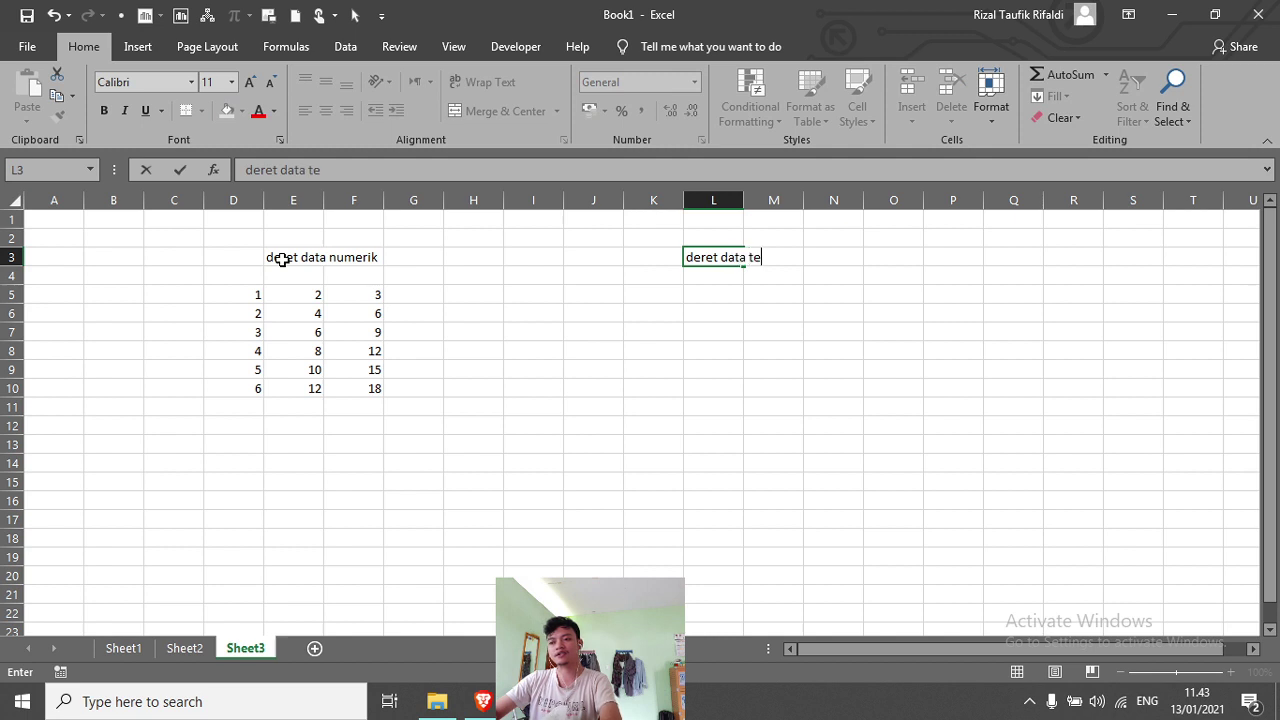
{"action": "type", "text": "ks"}
{"action": "key", "text": "Return"}
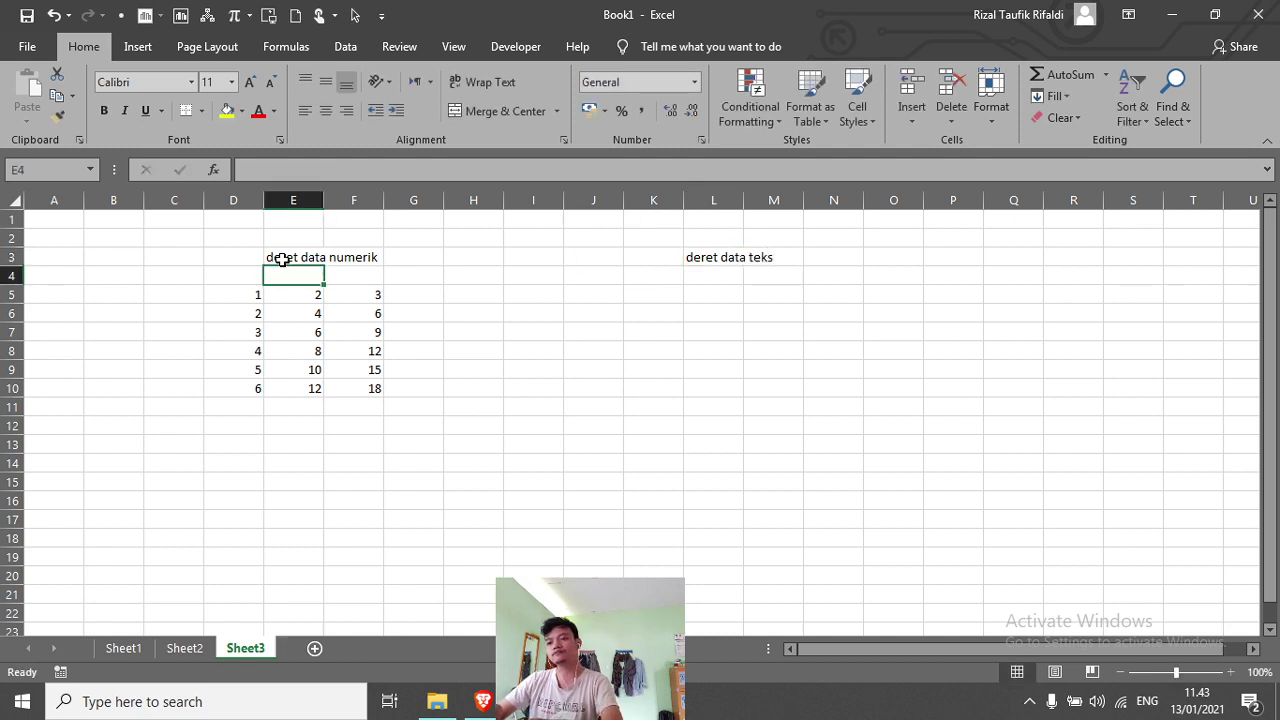
{"action": "key", "text": "Right"}
{"action": "key", "text": "Right"}
{"action": "key", "text": "Right"}
{"action": "key", "text": "Right"}
{"action": "key", "text": "Right"}
{"action": "key", "text": "Right"}
{"action": "key", "text": "Right"}
{"action": "key", "text": "Right"}
{"action": "key", "text": "Right"}
{"action": "key", "text": "Left"}
{"action": "key", "text": "Left"}
{"action": "key", "text": "Left"}
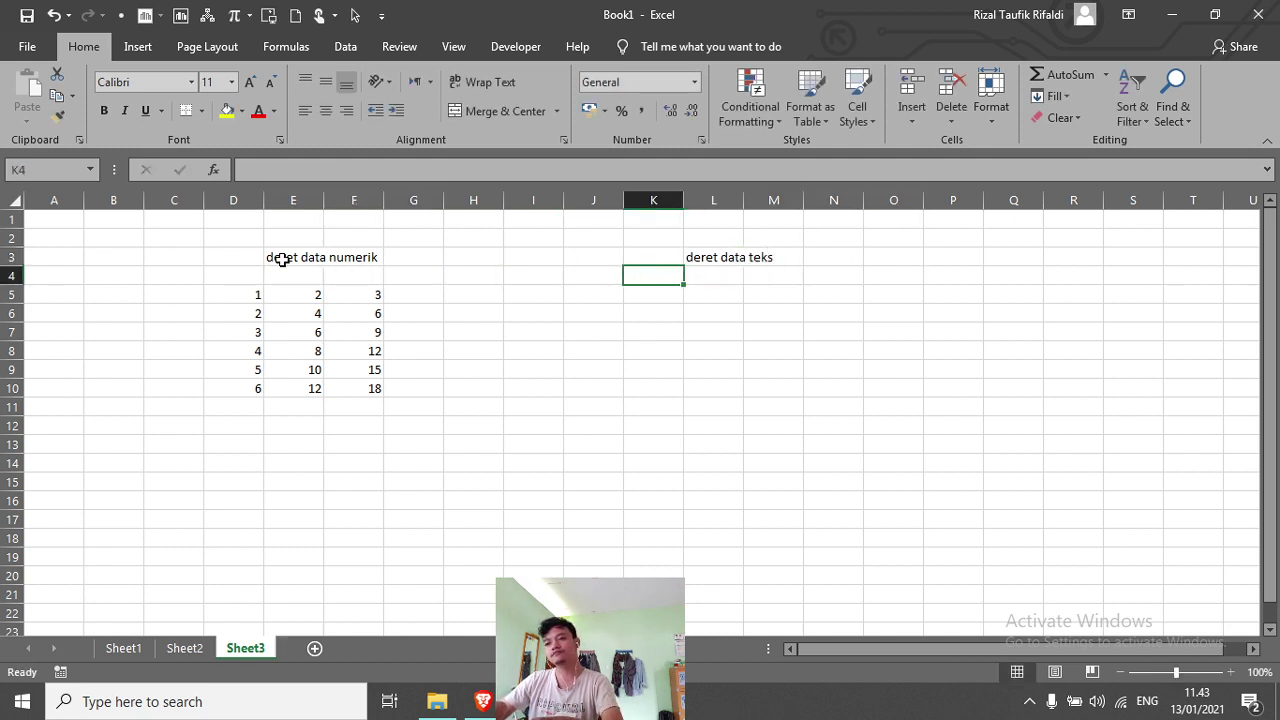
{"action": "key", "text": "Right"}
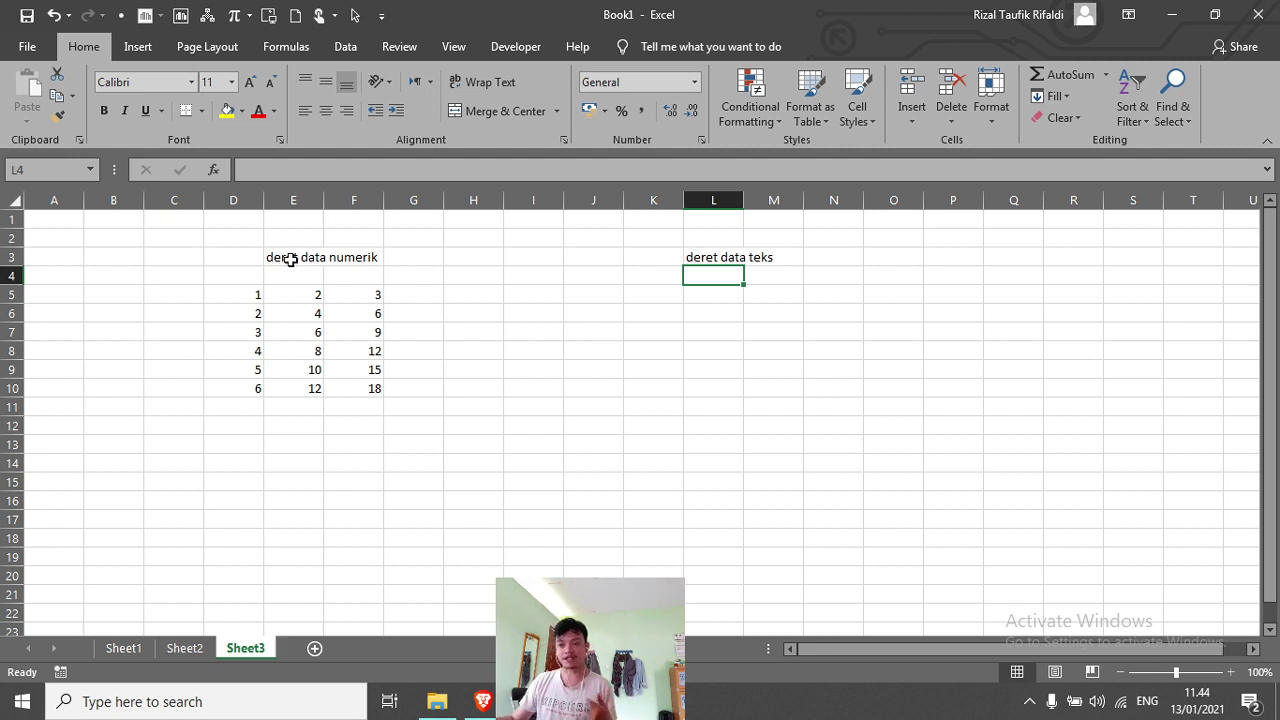
Step: Enter 4, 5 and 6 in column G starting at G5 and fill the series down to G12
{"action": "left_click", "coordinate": [424, 296]}
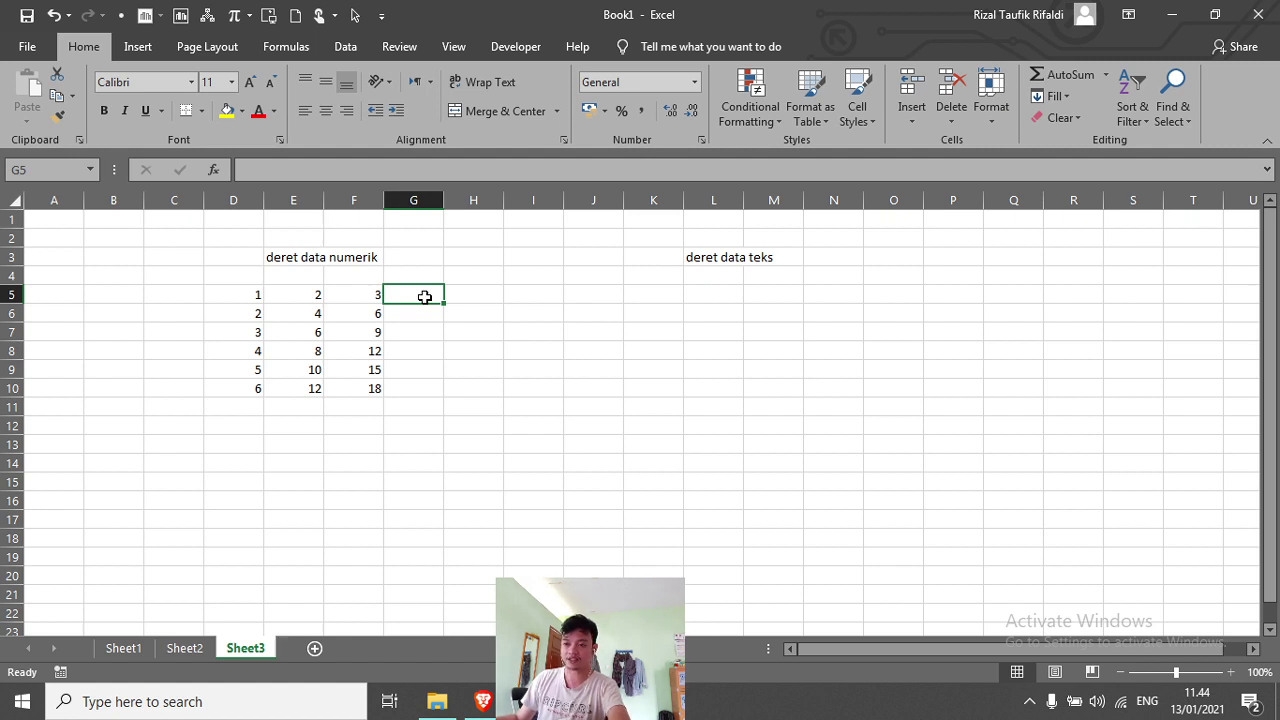
{"action": "type", "text": "4"}
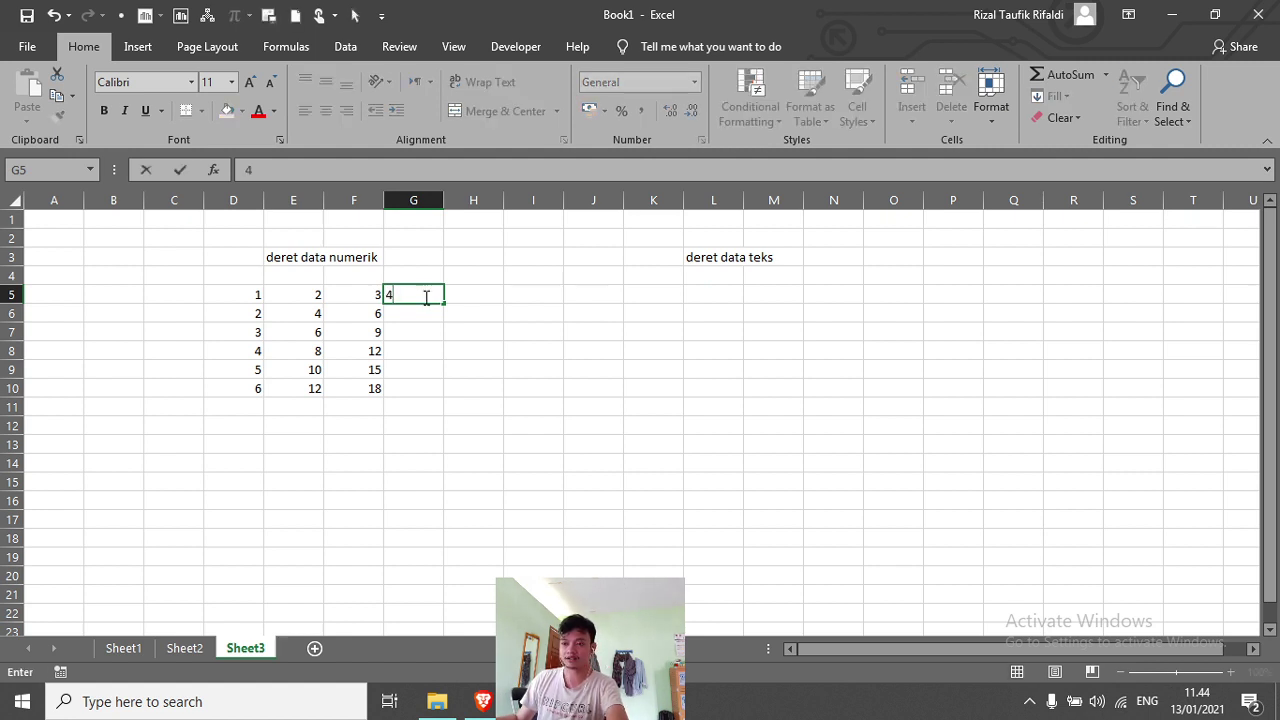
{"action": "key", "text": "Return"}
{"action": "type", "text": "5"}
{"action": "key", "text": "Return"}
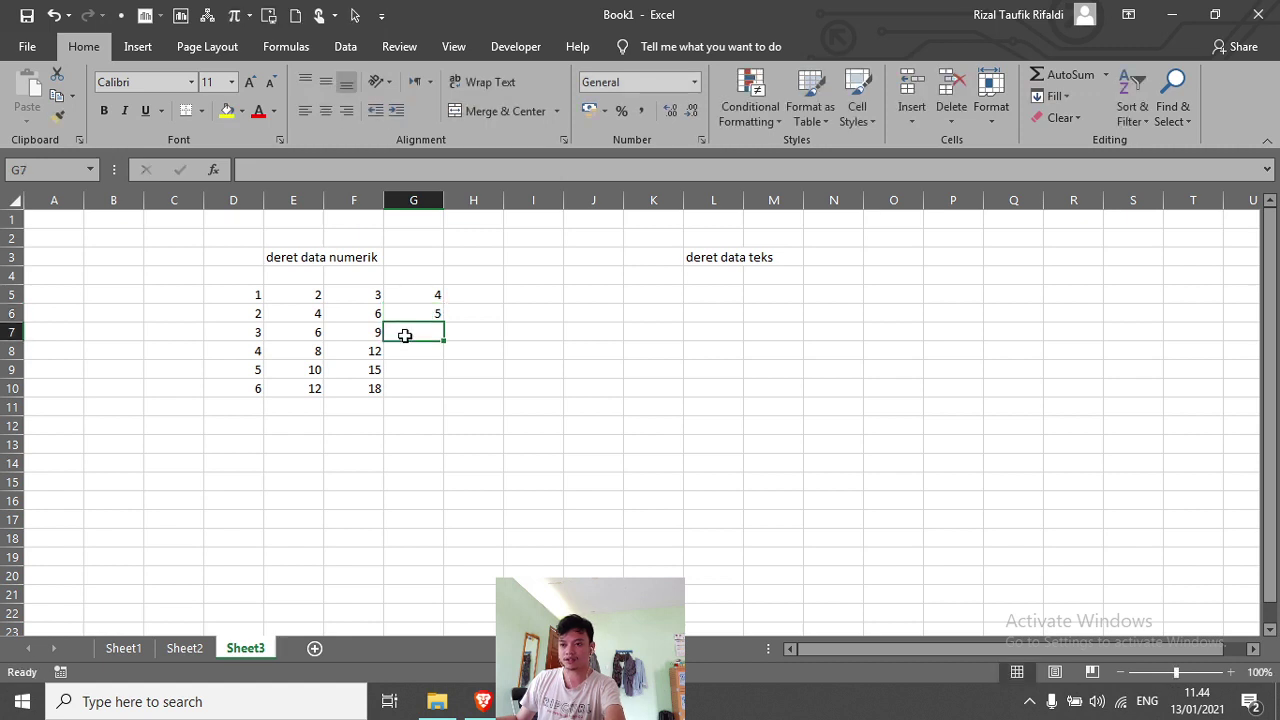
{"action": "type", "text": "6"}
{"action": "left_click", "coordinate": [431, 368]}
{"action": "left_click_drag", "start_coordinate": [433, 294], "coordinate": [433, 426]}
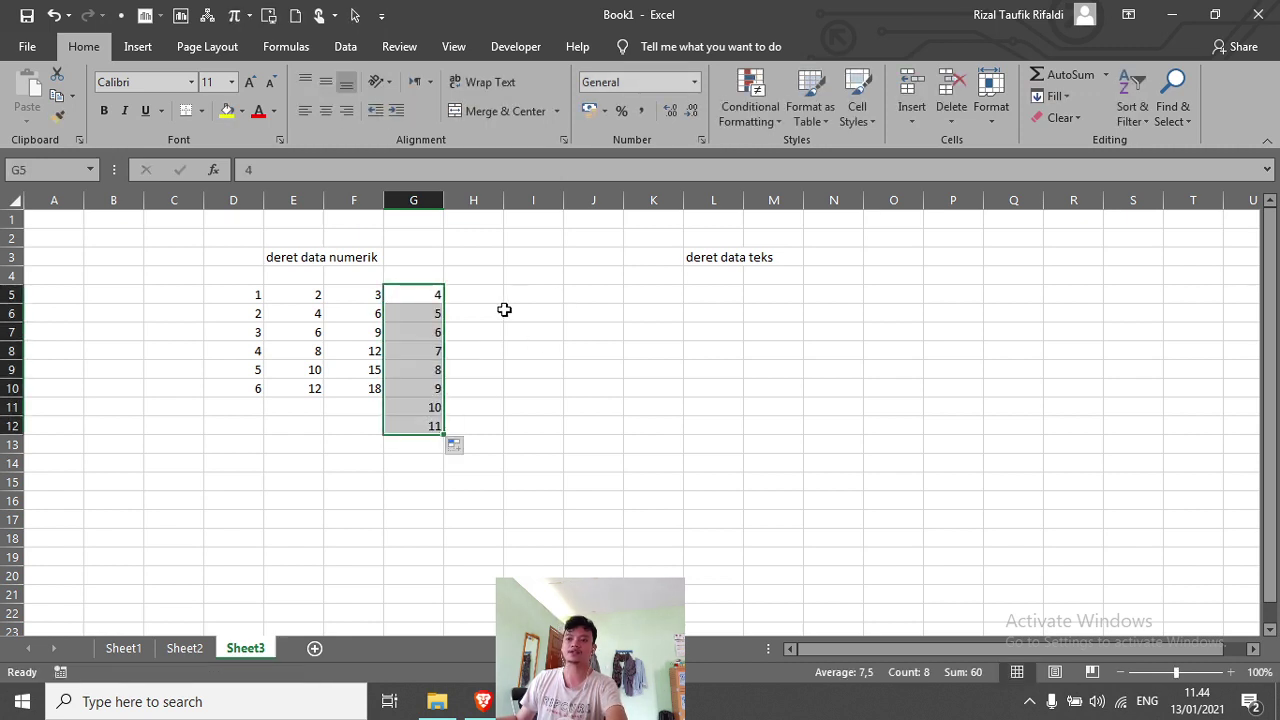
Step: Enter 1, 2 and 4 in column H starting at H5 and fill the series down to H12
{"action": "left_click", "coordinate": [489, 298]}
{"action": "type", "text": "1"}
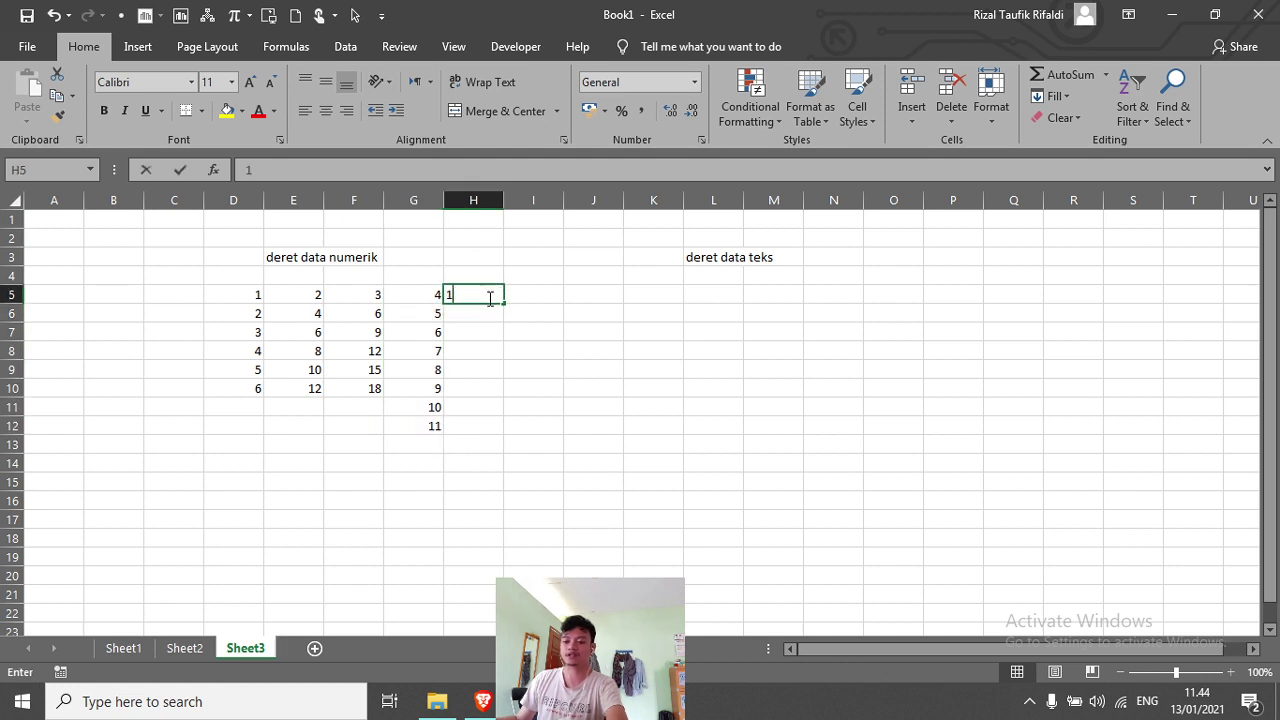
{"action": "key", "text": "Return"}
{"action": "type", "text": "2"}
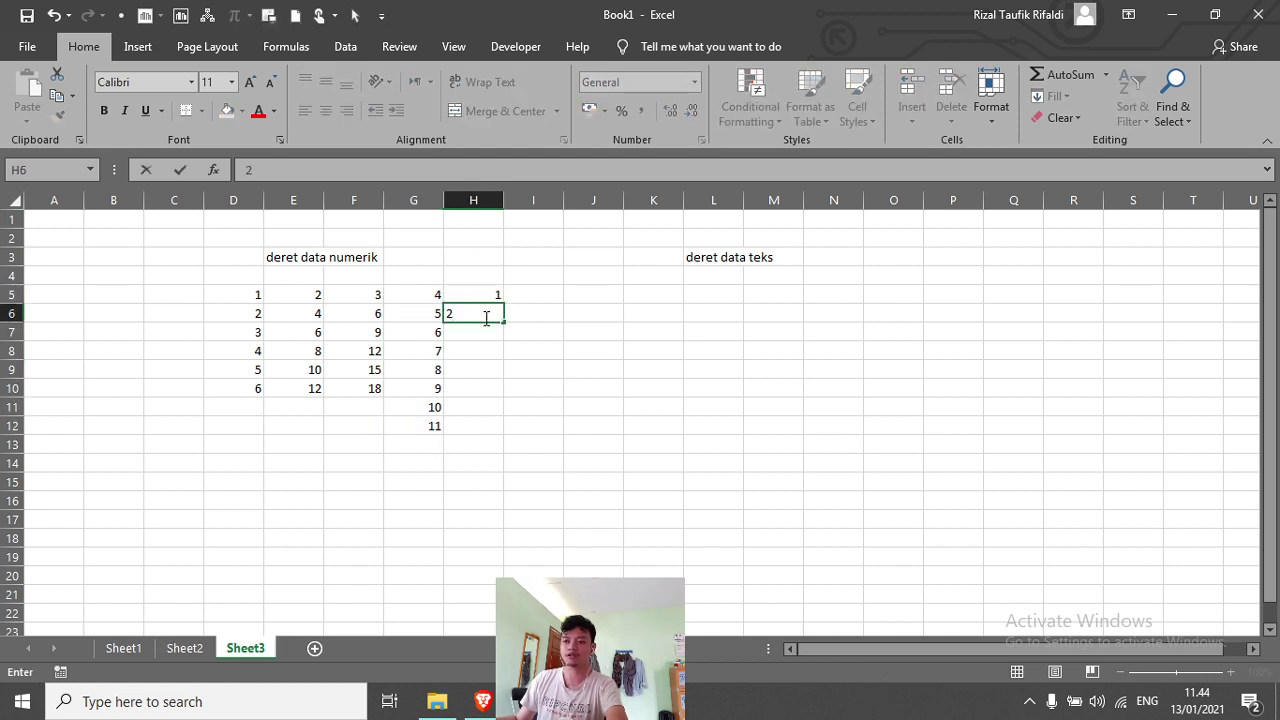
{"action": "key", "text": "Return"}
{"action": "type", "text": "4"}
{"action": "key", "text": "Return"}
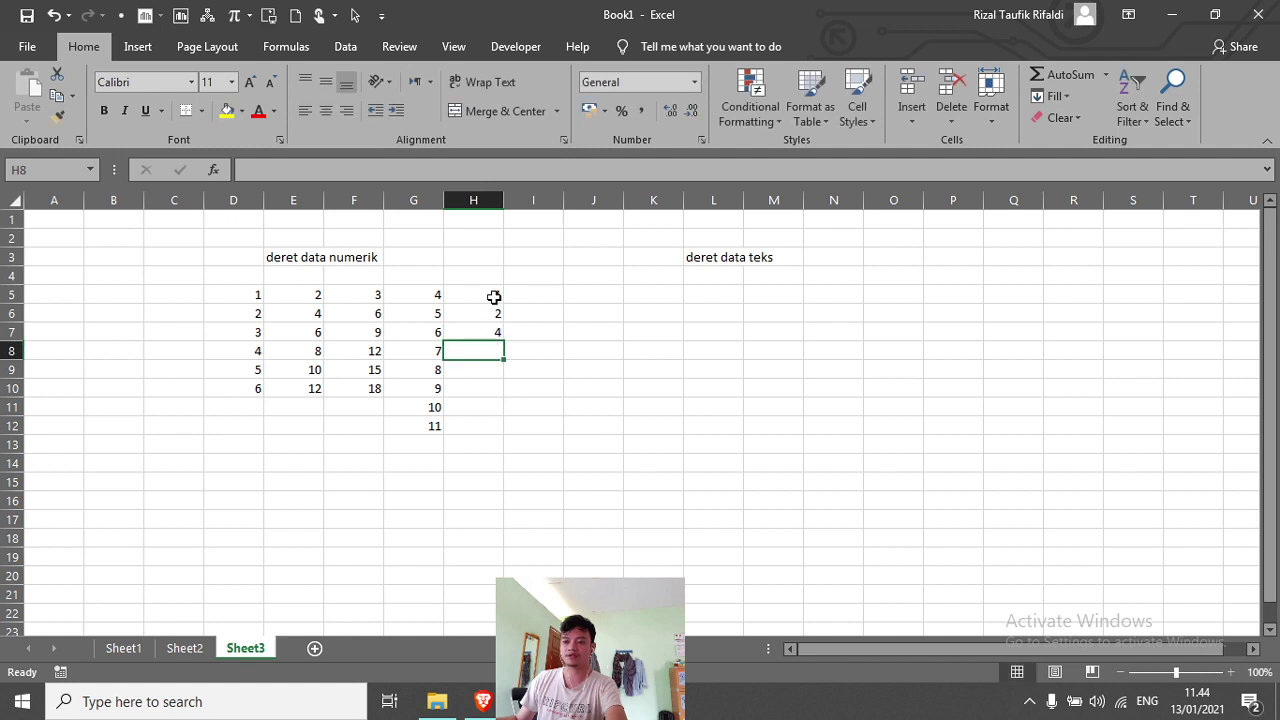
{"action": "left_click_drag", "start_coordinate": [494, 294], "coordinate": [492, 437]}
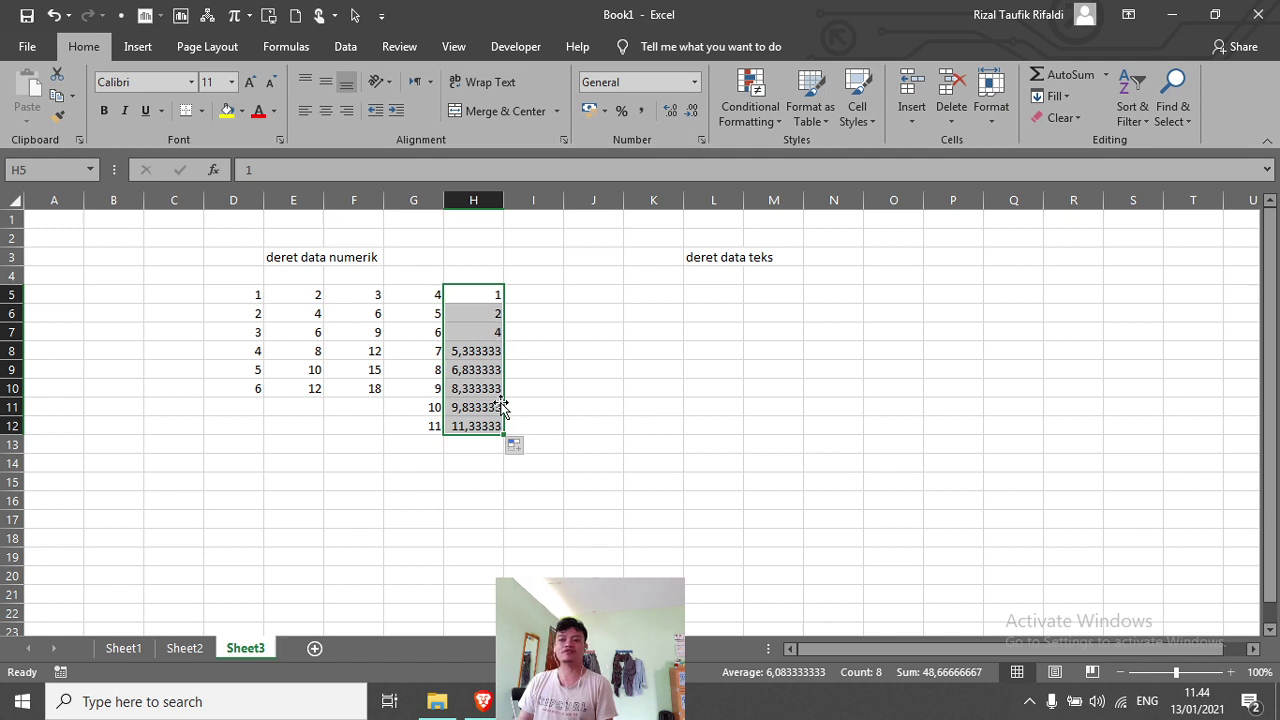
Step: Examine how the filled values in column H progress from the starting numbers in H6 and H7 through H9
{"action": "left_click", "coordinate": [458, 338]}
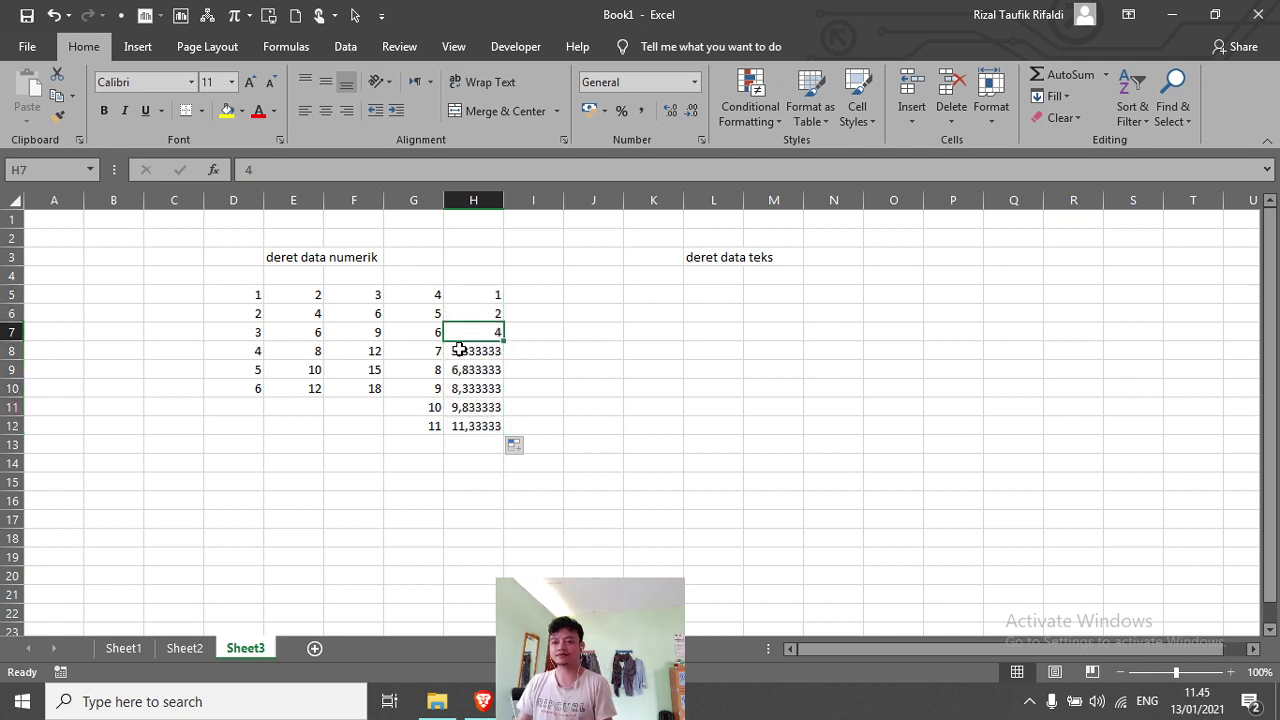
{"action": "left_click", "coordinate": [459, 350]}
{"action": "left_click", "coordinate": [481, 334]}
{"action": "left_click", "coordinate": [491, 365]}
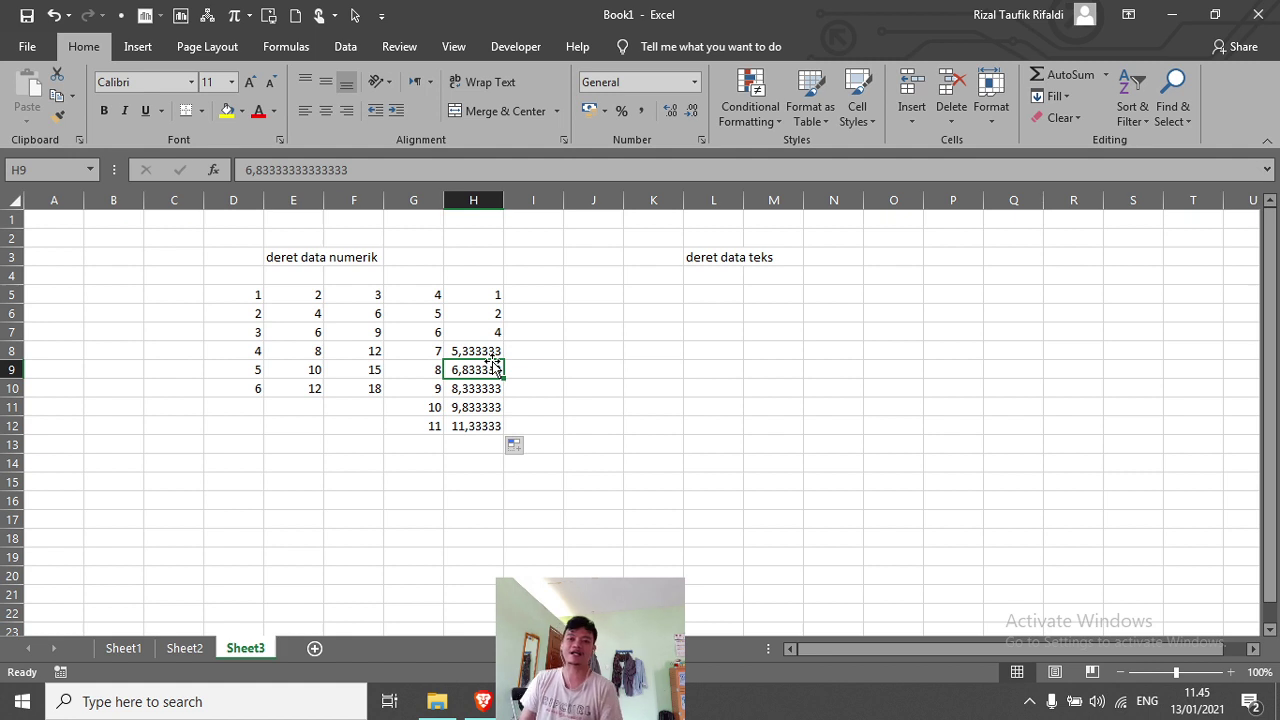
{"action": "left_click", "coordinate": [485, 350]}
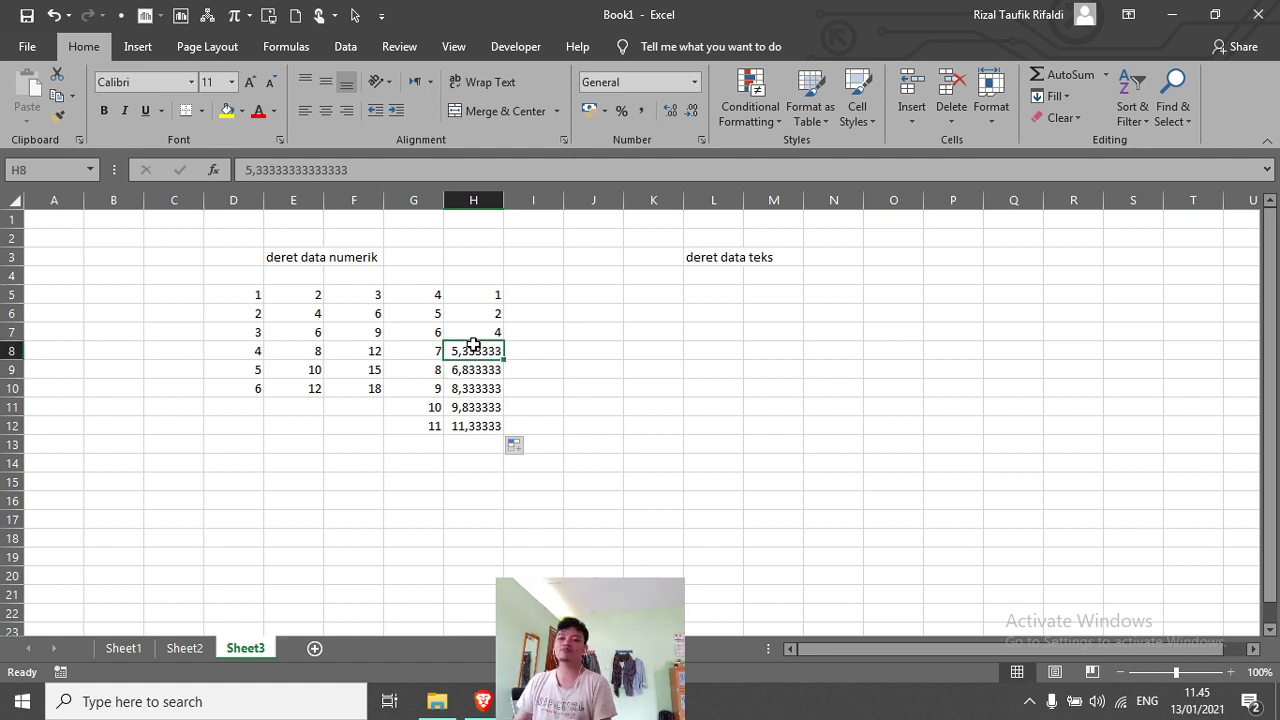
{"action": "left_click", "coordinate": [492, 332]}
{"action": "left_click", "coordinate": [498, 313]}
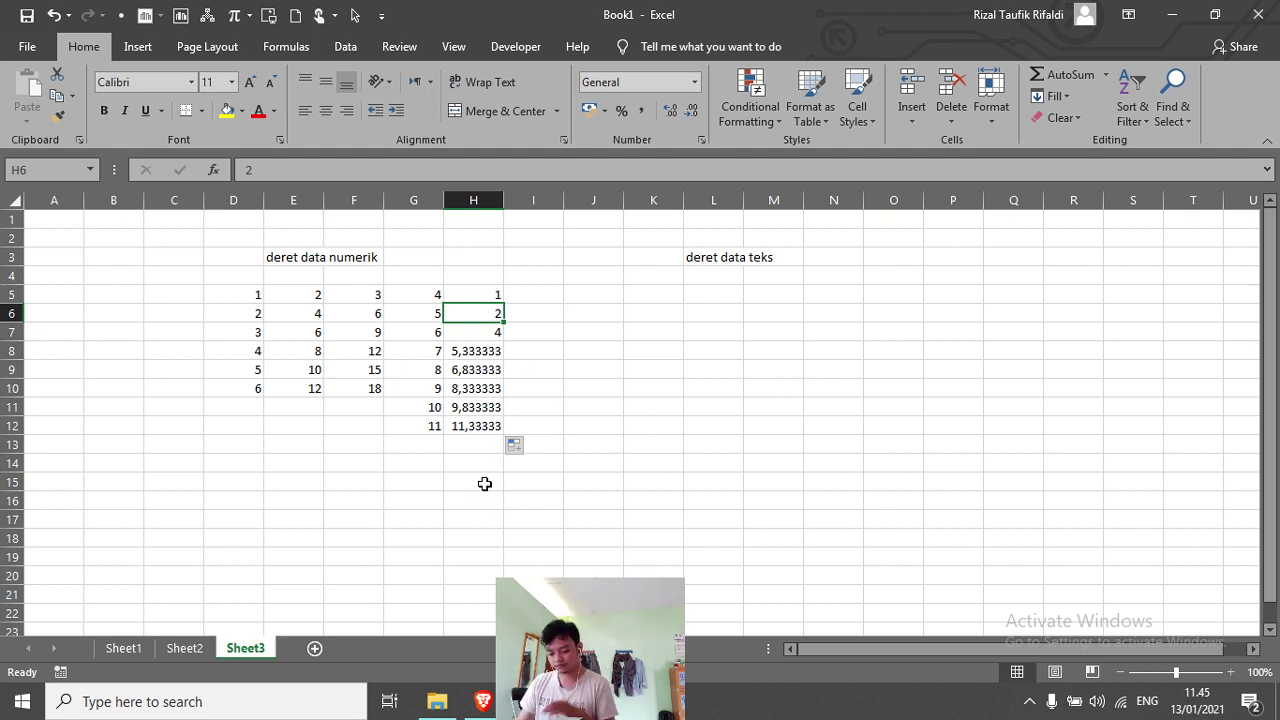
{"action": "left_click_drag", "start_coordinate": [501, 318], "coordinate": [500, 327]}
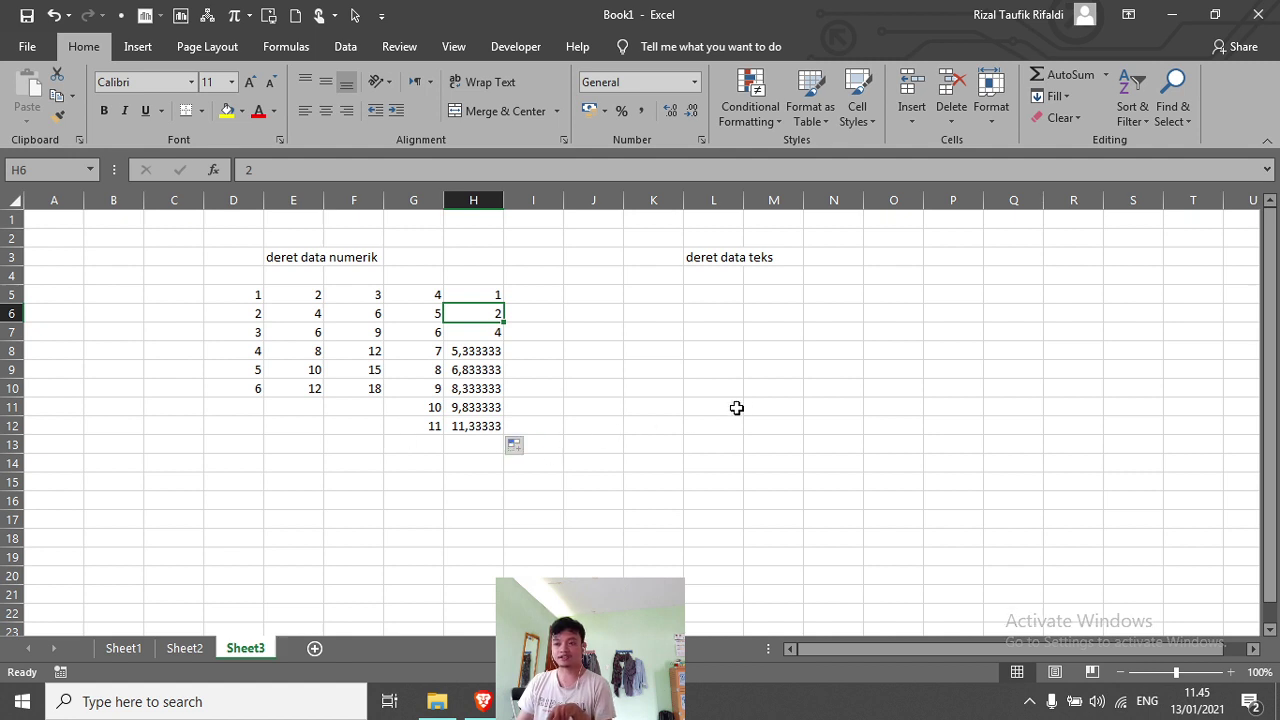
Step: Enter "laporan 1" in L5 and fill the text series down to L12
{"action": "left_click", "coordinate": [714, 293]}
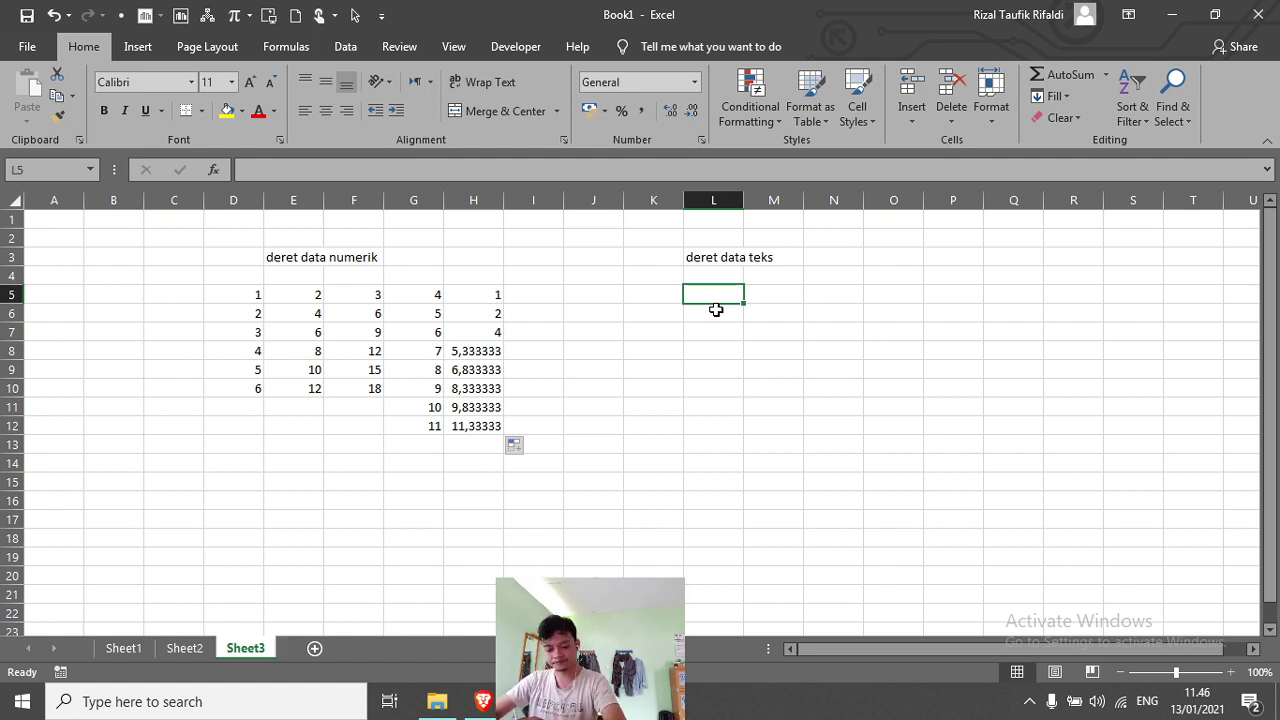
{"action": "type", "text": "laporan 1"}
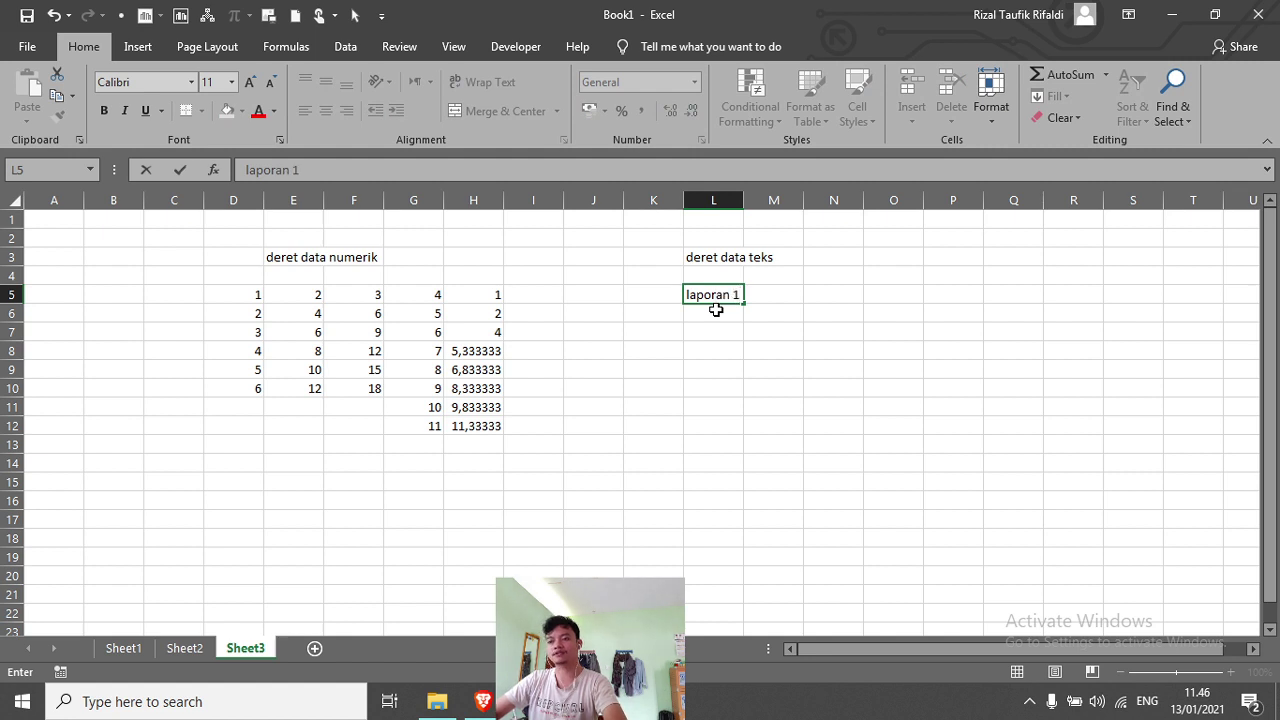
{"action": "key", "text": "Return"}
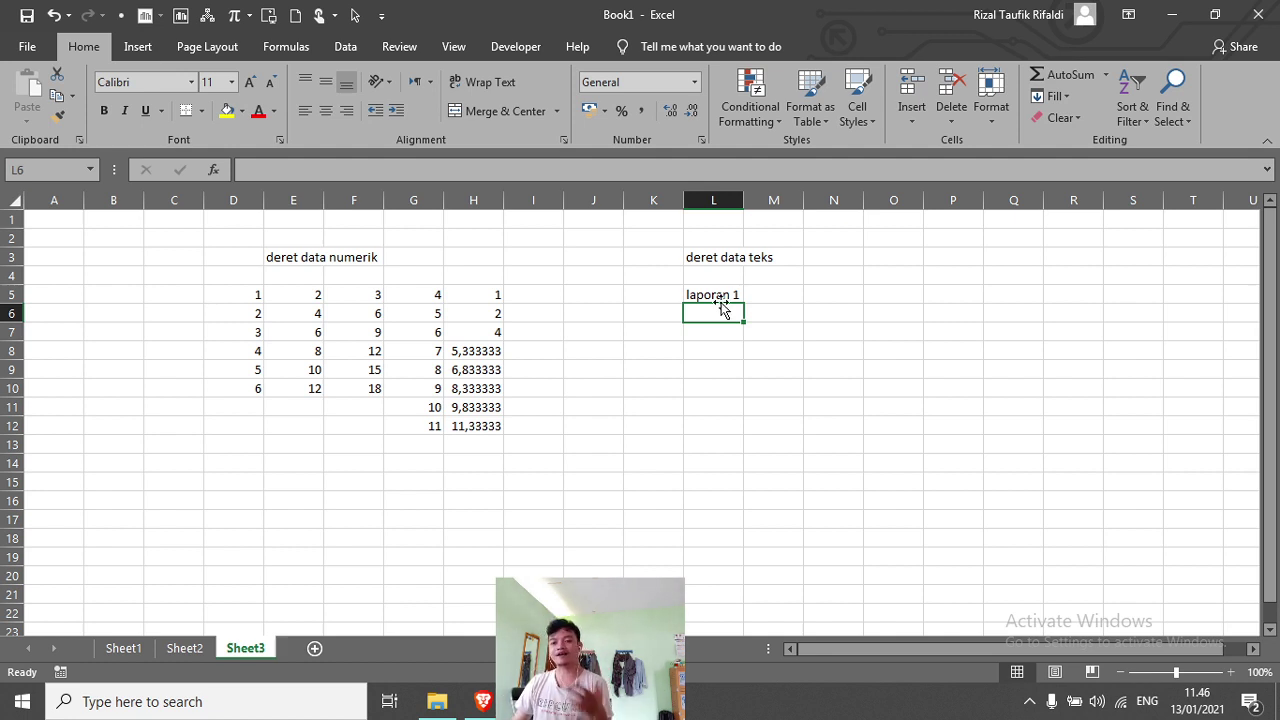
{"action": "left_click", "coordinate": [702, 294]}
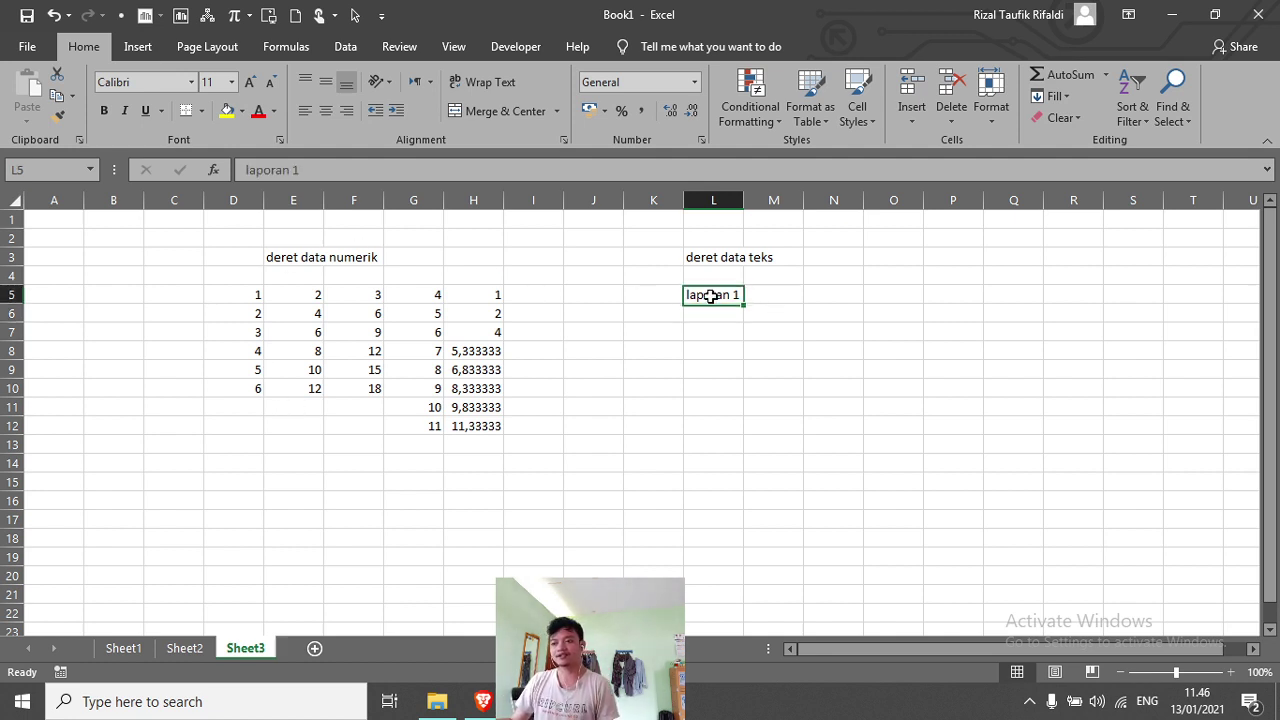
{"action": "left_click_drag", "start_coordinate": [743, 302], "coordinate": [733, 431]}
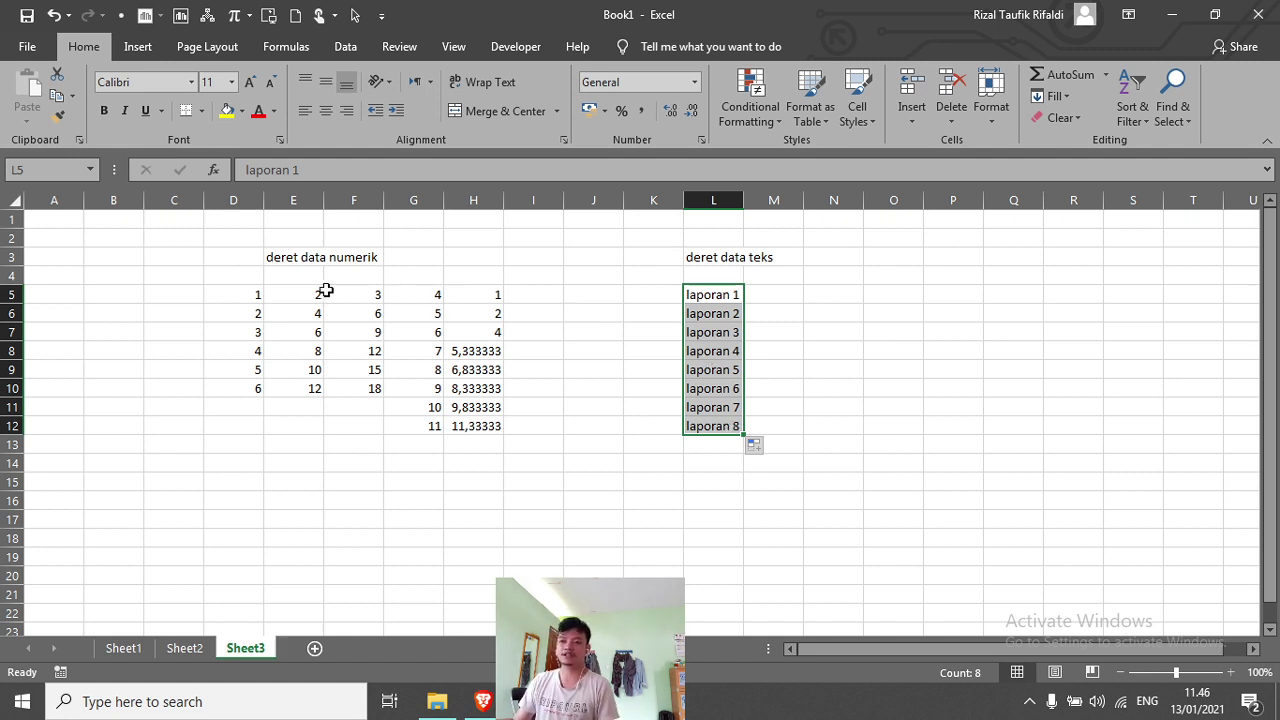
Step: Fill the "laporan 1" series from L5 across row 5 to O5
{"action": "left_click", "coordinate": [717, 314]}
{"action": "left_click", "coordinate": [702, 294]}
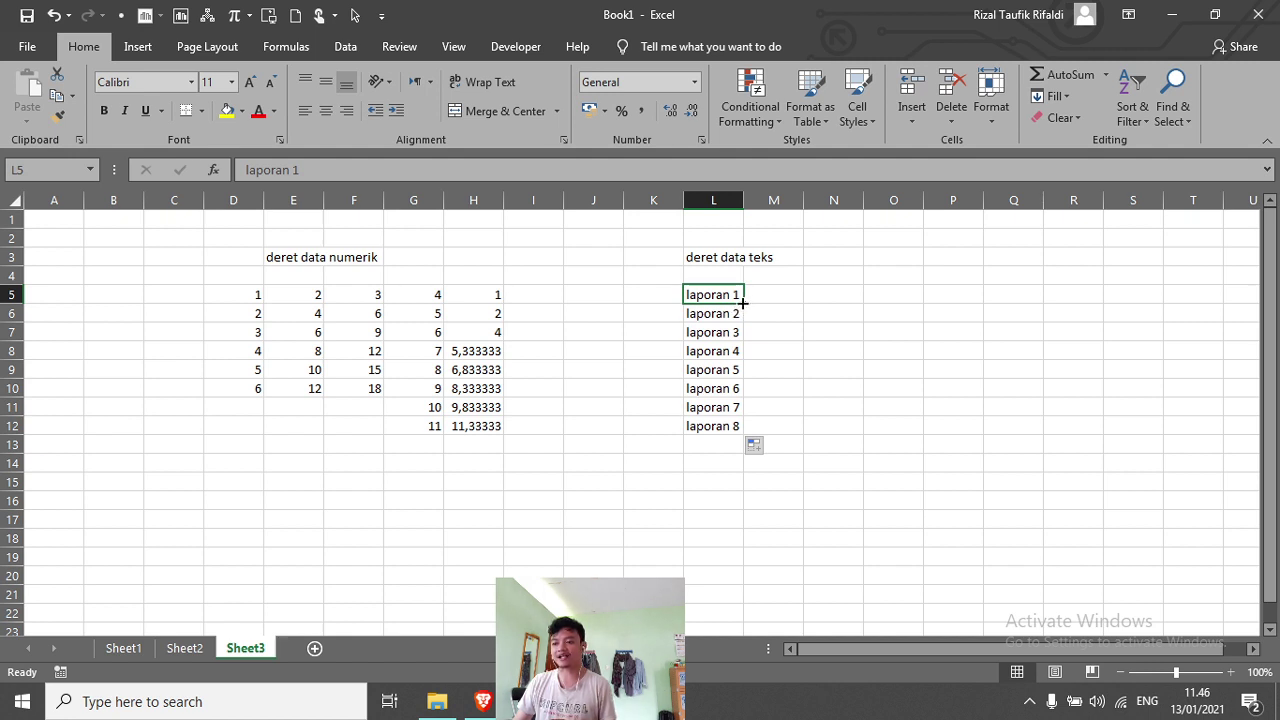
{"action": "left_click_drag", "start_coordinate": [744, 303], "coordinate": [903, 294]}
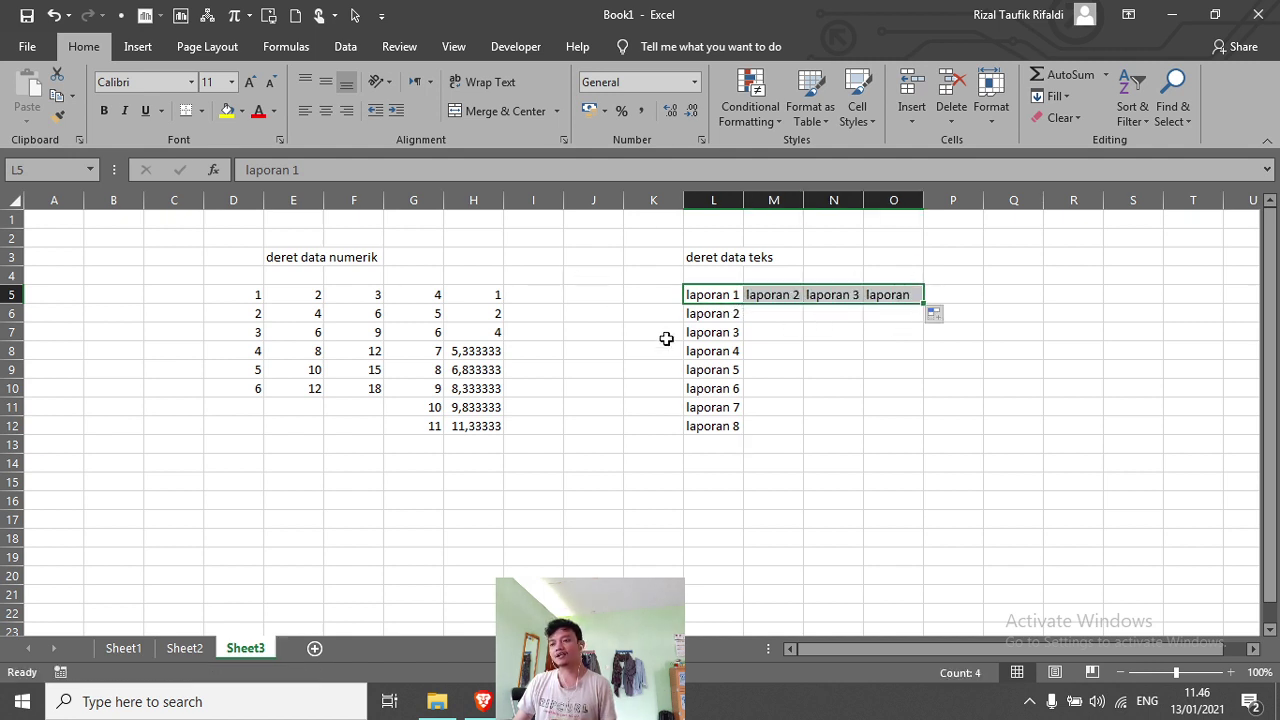
Step: Fill the "laporan 1" series backwards from L5 to J5
{"action": "left_click", "coordinate": [680, 283]}
{"action": "left_click", "coordinate": [680, 295]}
{"action": "left_click", "coordinate": [690, 294]}
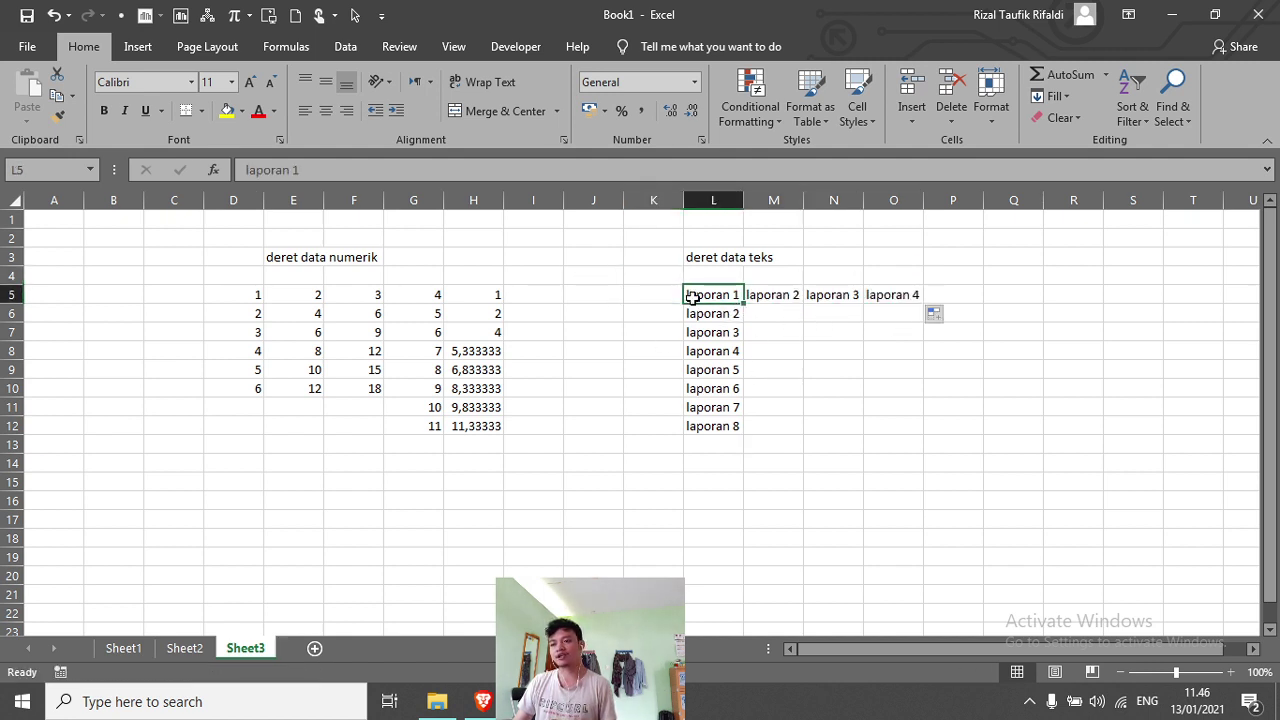
{"action": "left_click_drag", "start_coordinate": [744, 303], "coordinate": [585, 303]}
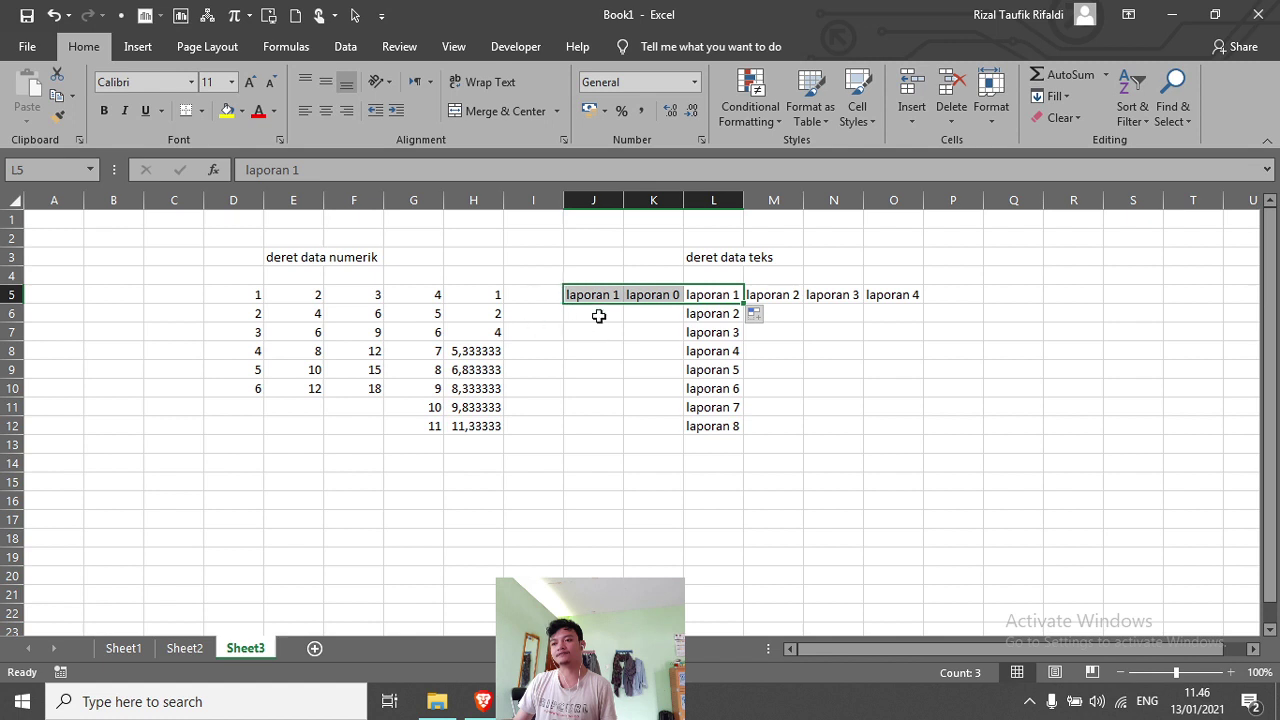
Step: Fill the "laporan 5" series backwards from L9 to J9
{"action": "left_click", "coordinate": [728, 373]}
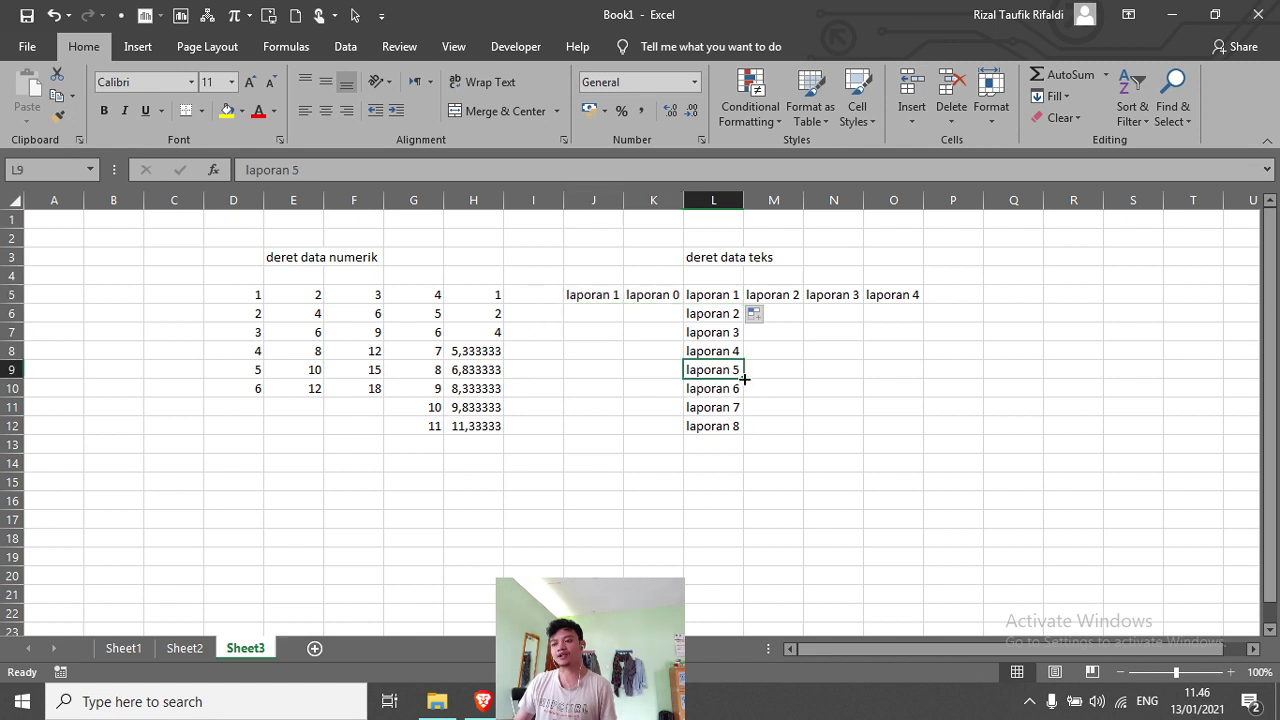
{"action": "left_click_drag", "start_coordinate": [744, 378], "coordinate": [580, 370]}
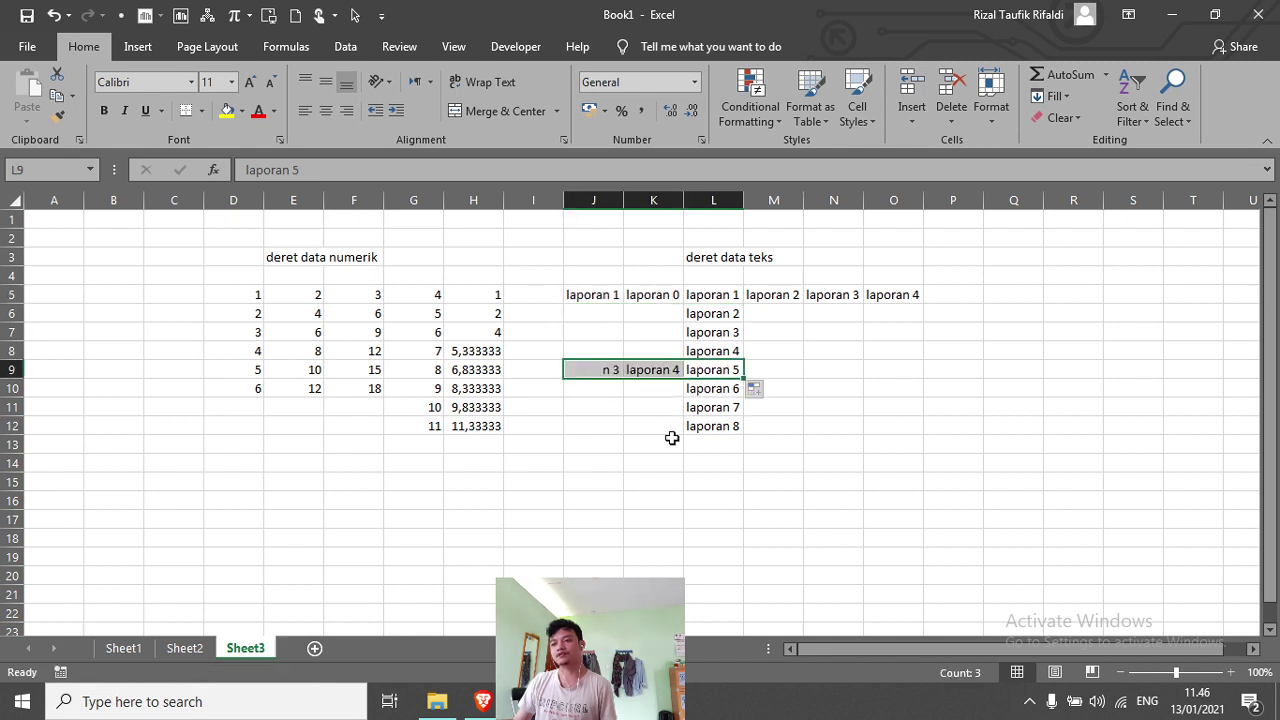
{"action": "left_click", "coordinate": [659, 437]}
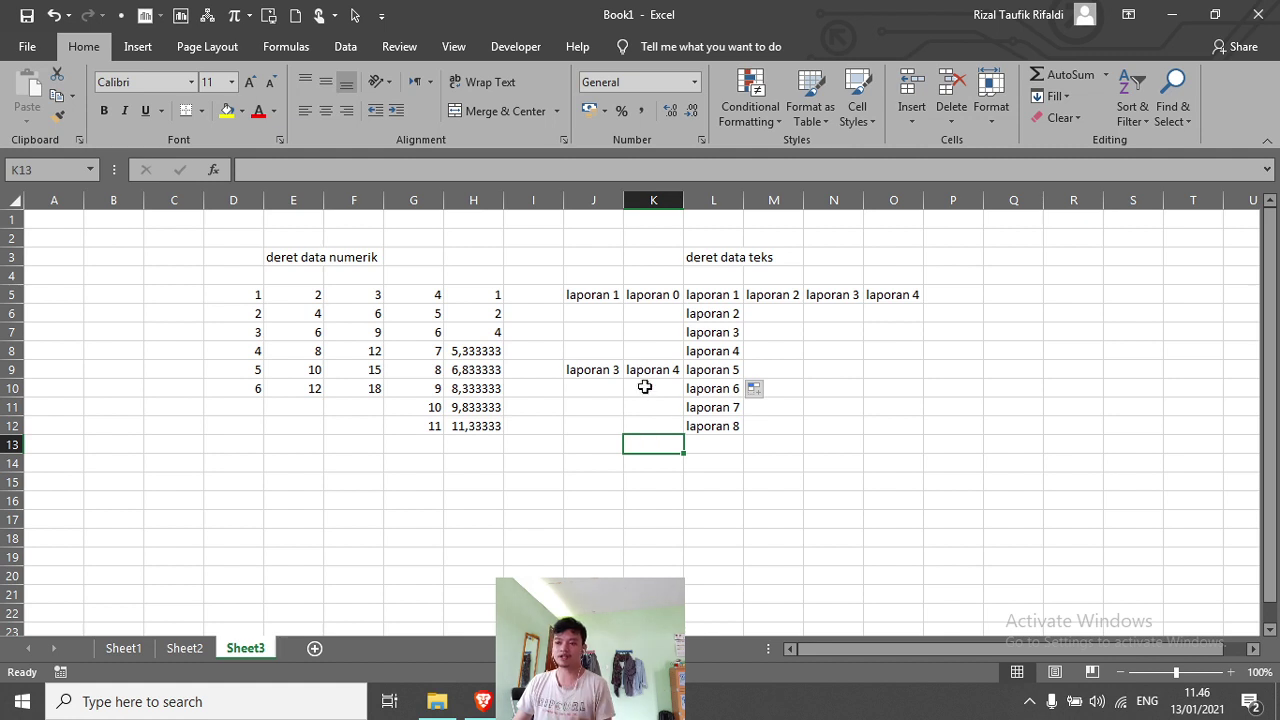
Step: Fill the "laporan 0" cell backwards from K5 to I5 and compare the result with the series in row 9
{"action": "left_click", "coordinate": [613, 298]}
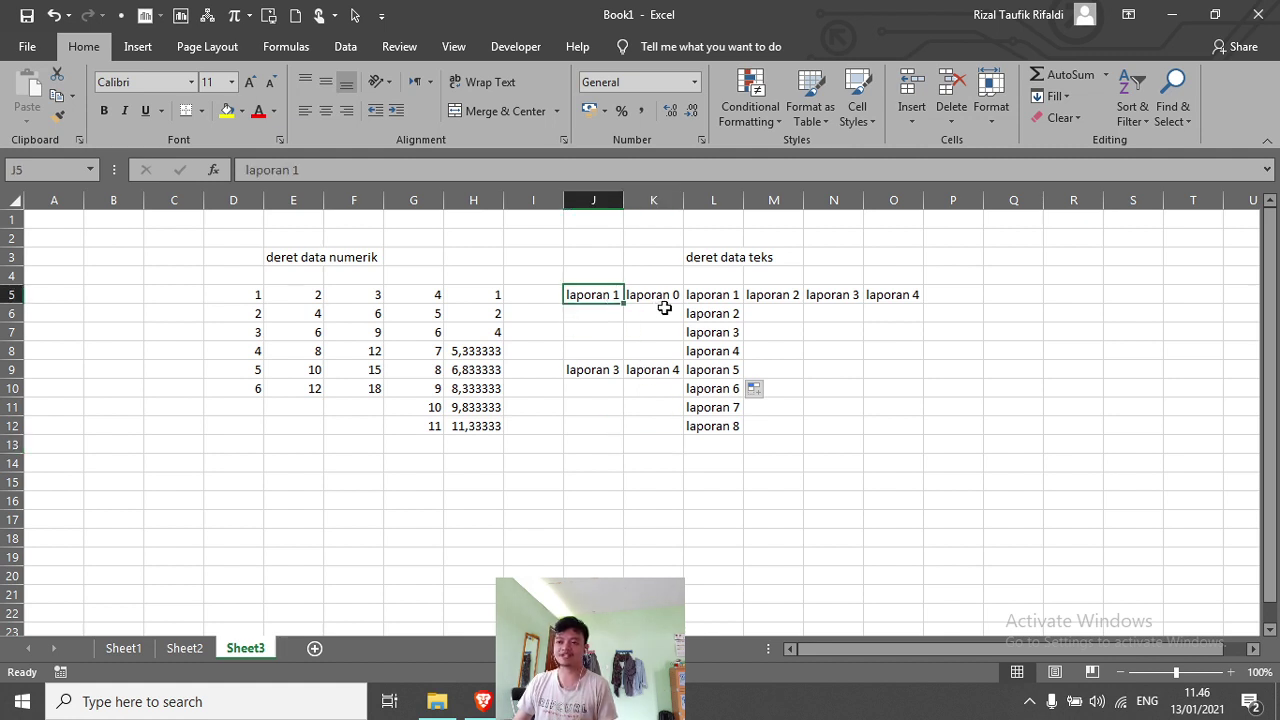
{"action": "left_click", "coordinate": [733, 433]}
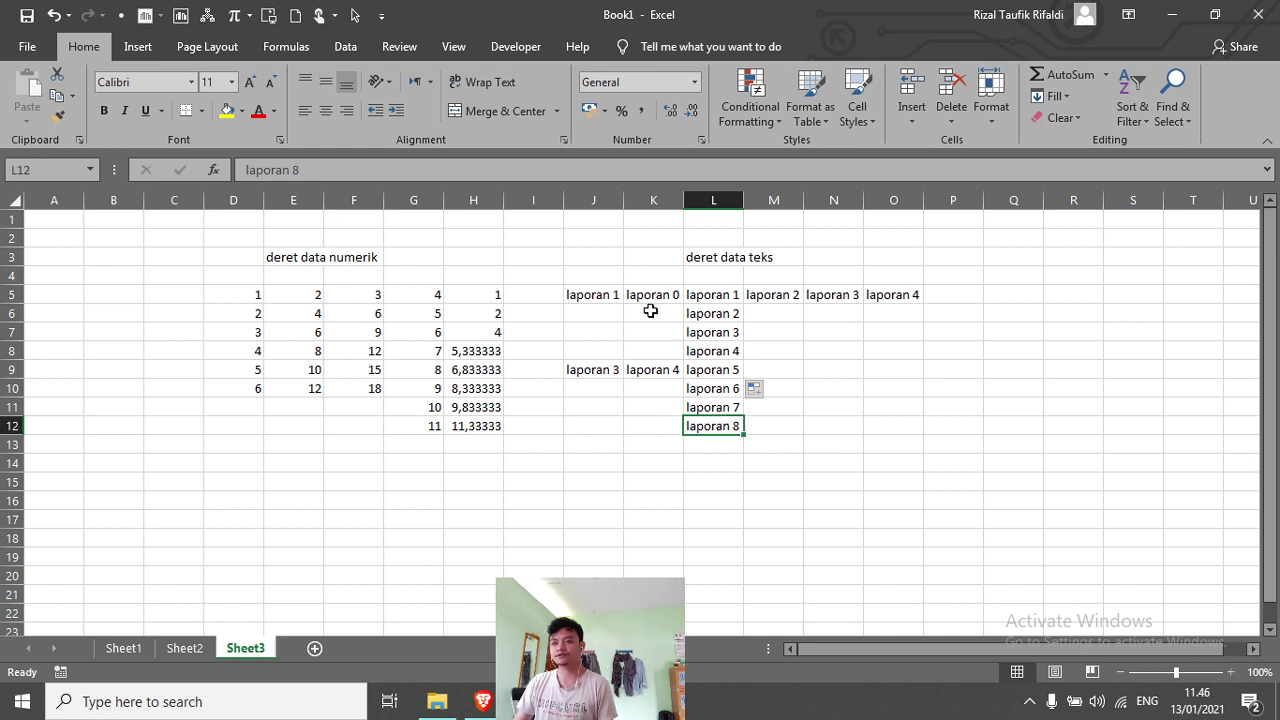
{"action": "left_click", "coordinate": [594, 292]}
{"action": "left_click", "coordinate": [630, 300]}
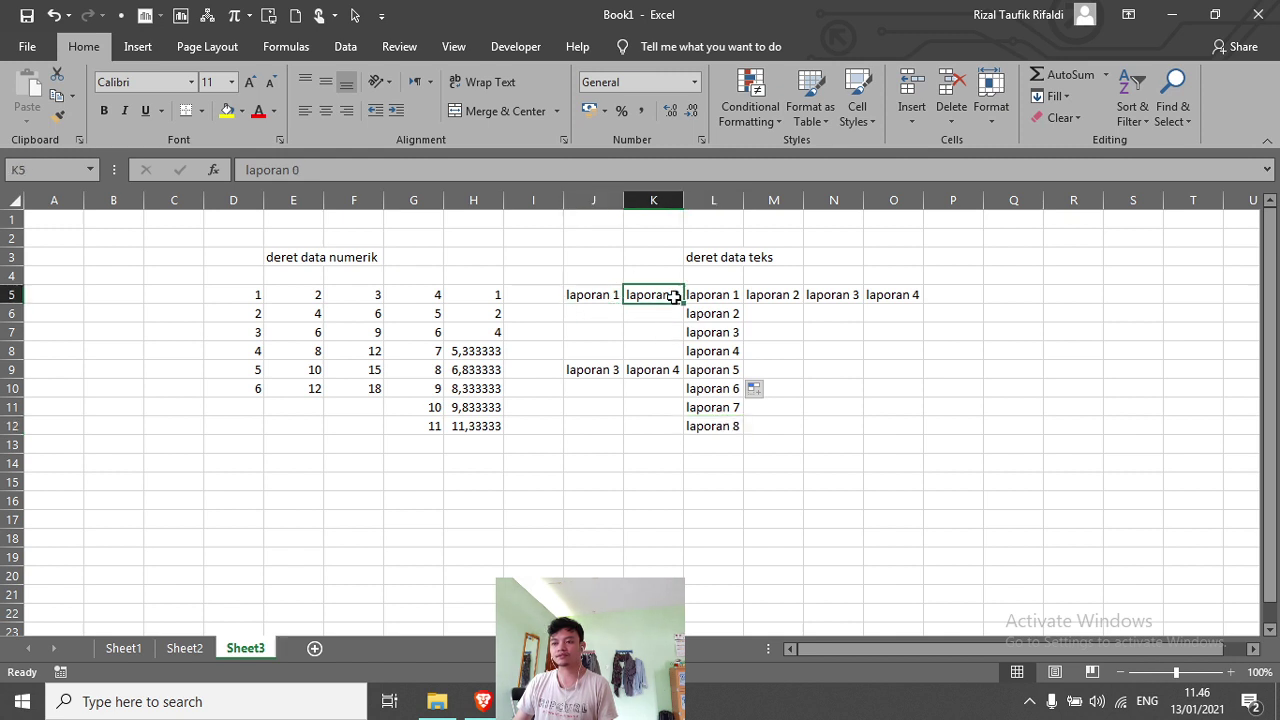
{"action": "left_click_drag", "start_coordinate": [684, 304], "coordinate": [588, 375]}
{"action": "left_click", "coordinate": [588, 375]}
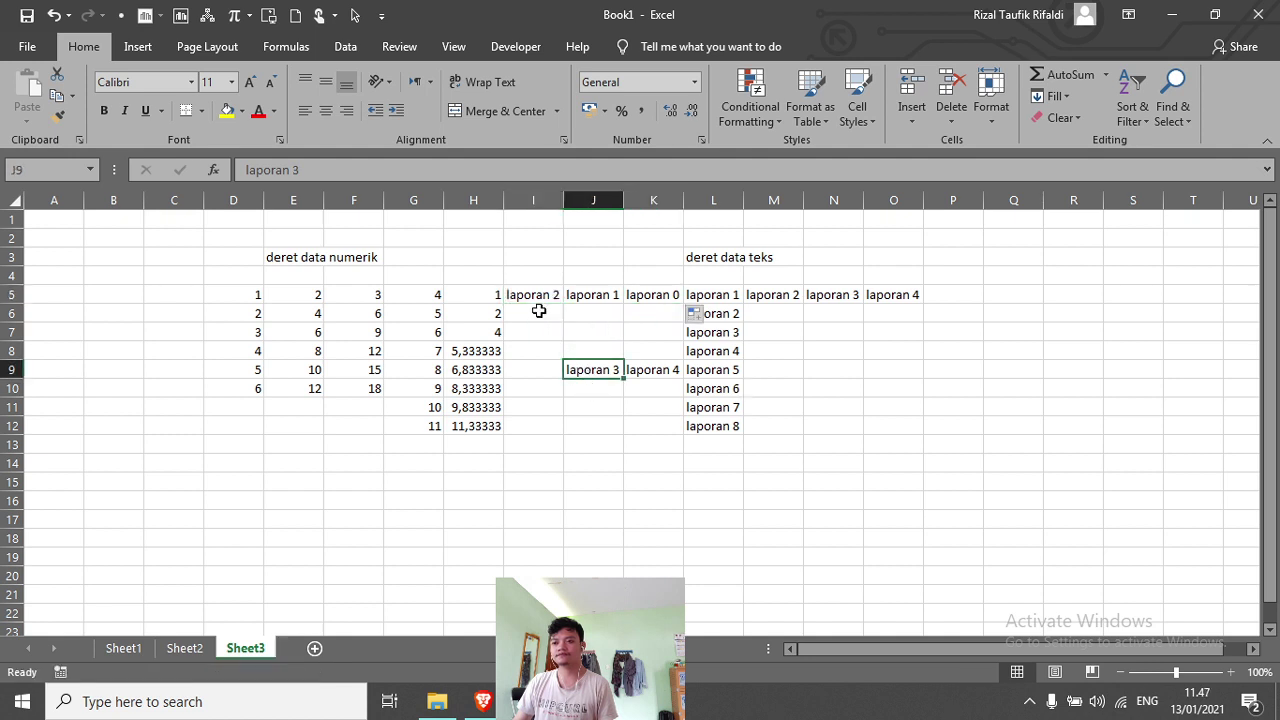
{"action": "left_click", "coordinate": [536, 292]}
{"action": "left_click", "coordinate": [566, 364]}
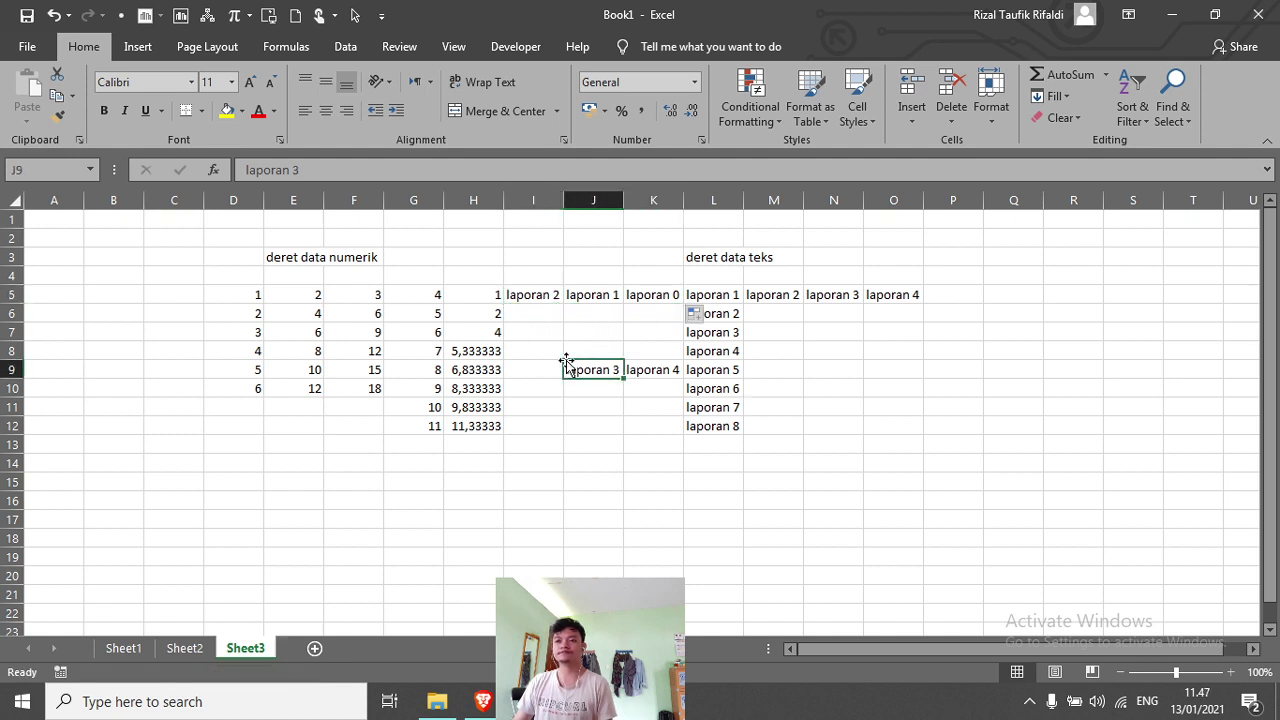
{"action": "left_click", "coordinate": [532, 295]}
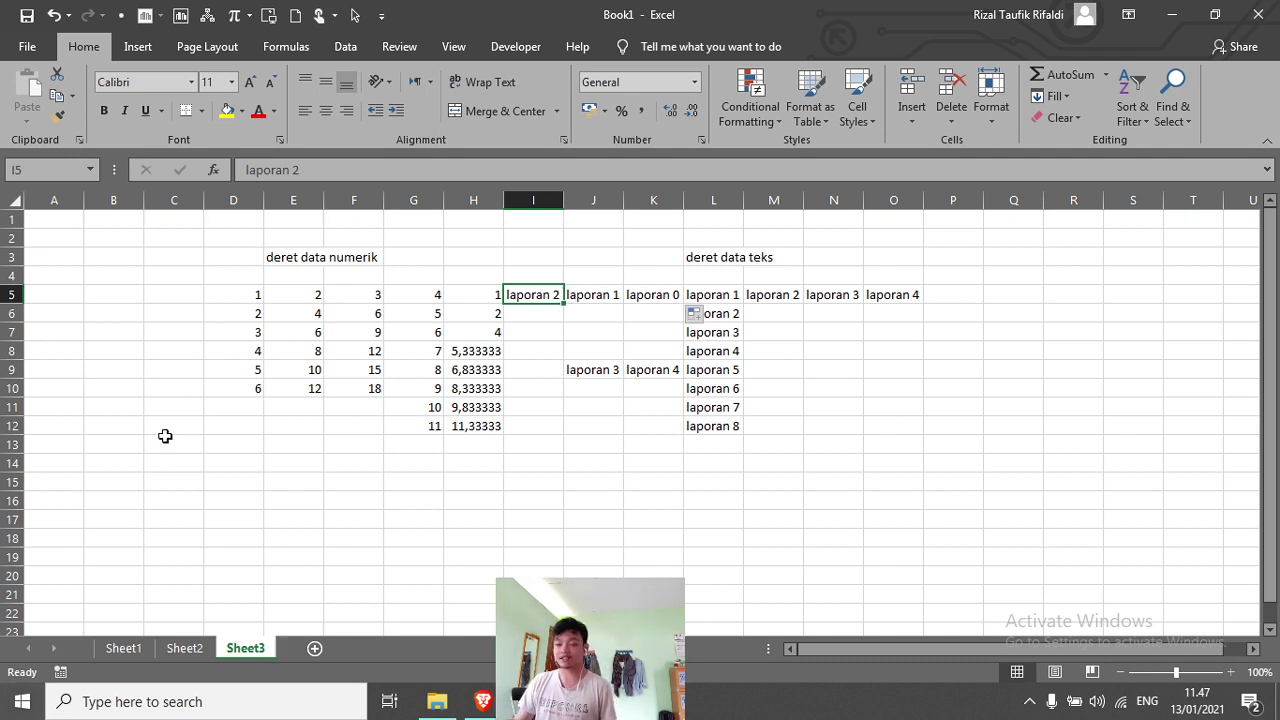
Step: Add the heading "deret nama hari dan bulan" in E16
{"action": "left_click", "coordinate": [312, 499]}
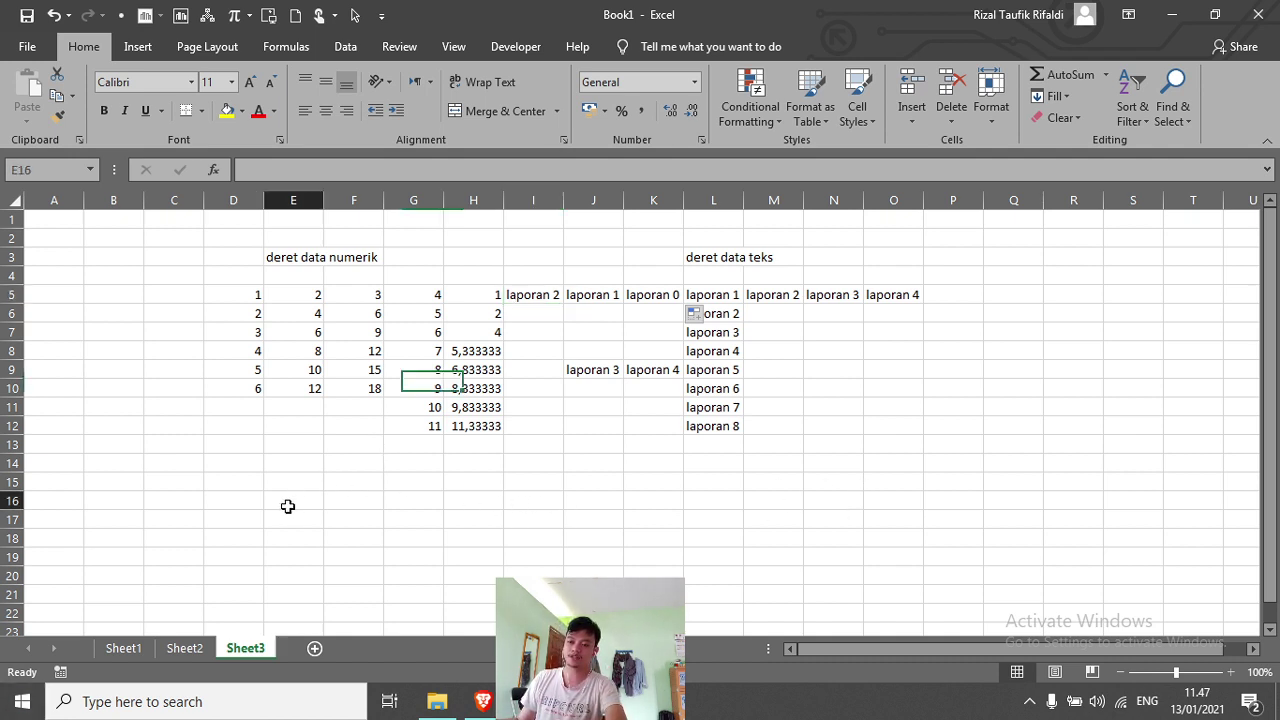
{"action": "type", "text": "dere"}
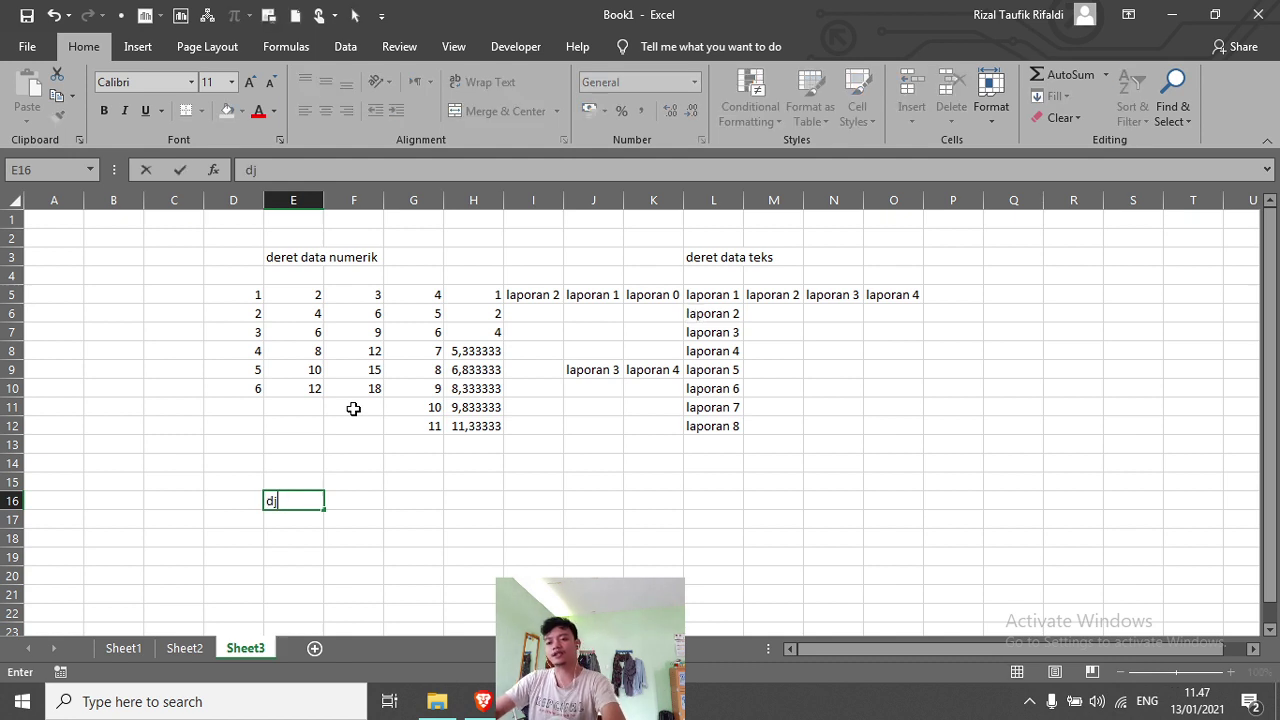
{"action": "type", "text": "t nama "}
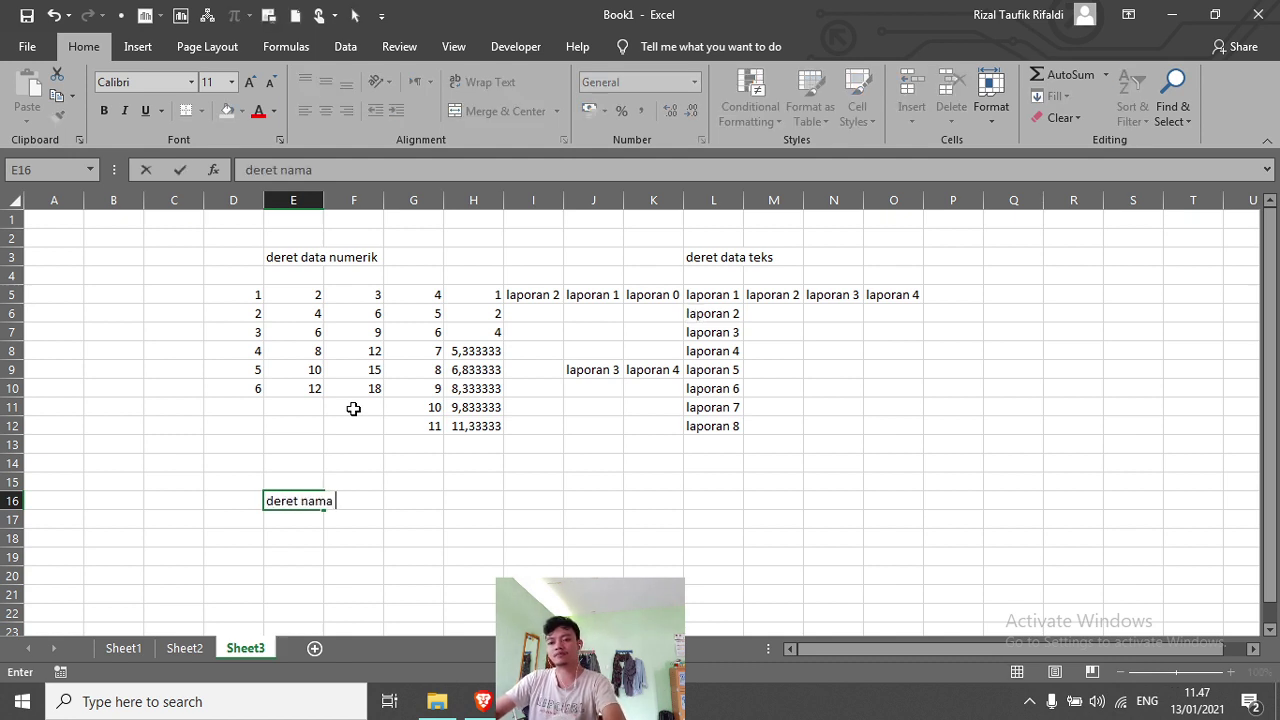
{"action": "type", "text": "hari dan bulan"}
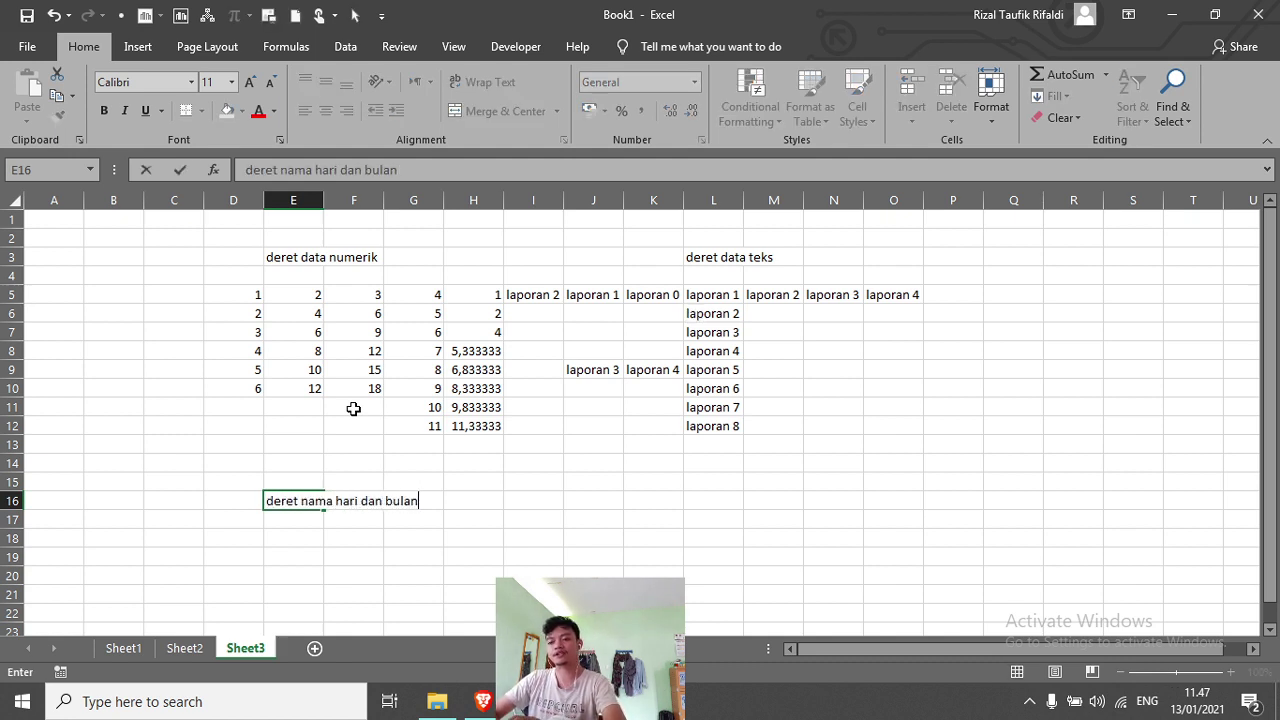
{"action": "key", "text": "Return"}
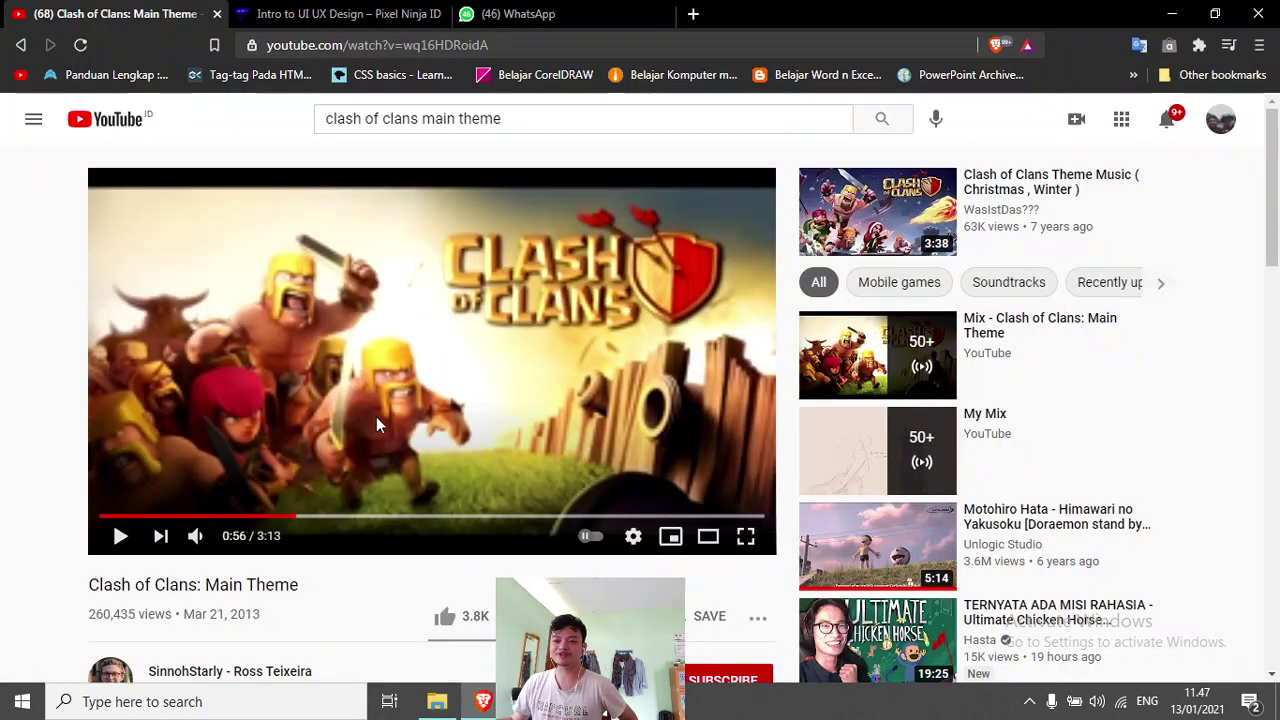
Step: Start playback of the paused Clash of Clans video in the browser and return to Excel
{"action": "left_click", "coordinate": [365, 373]}
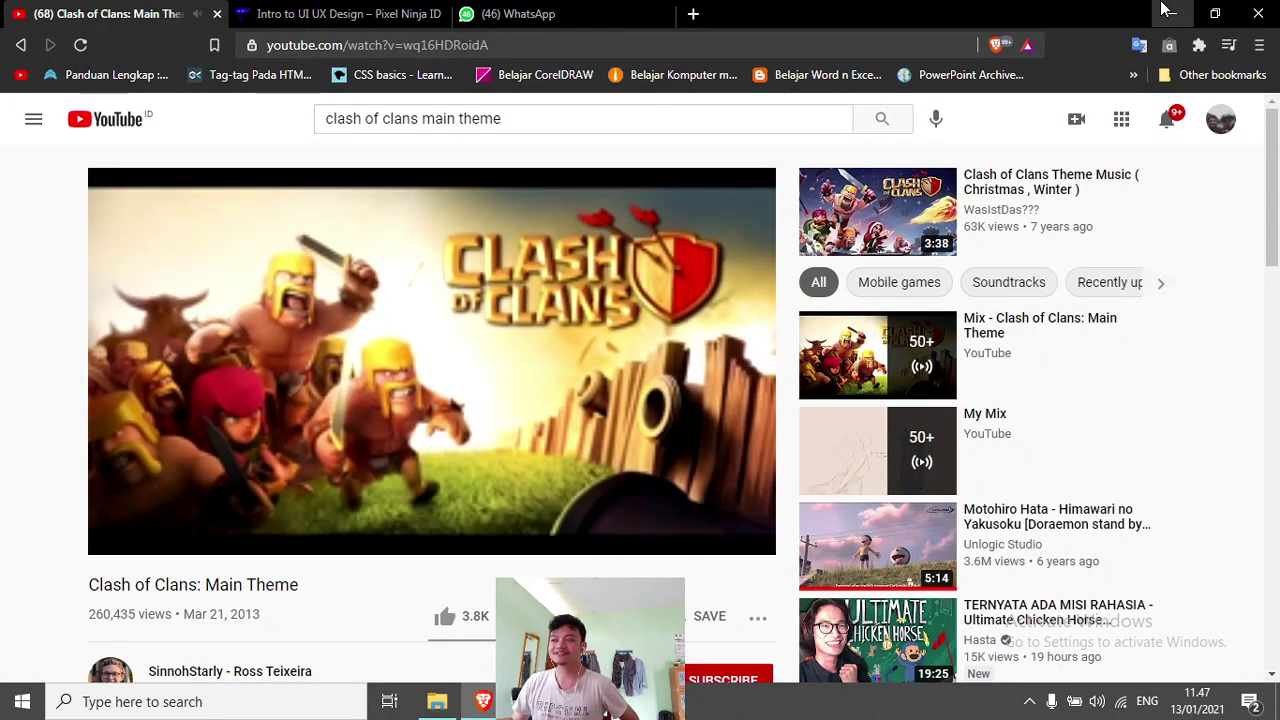
{"action": "left_click", "coordinate": [1168, 12]}
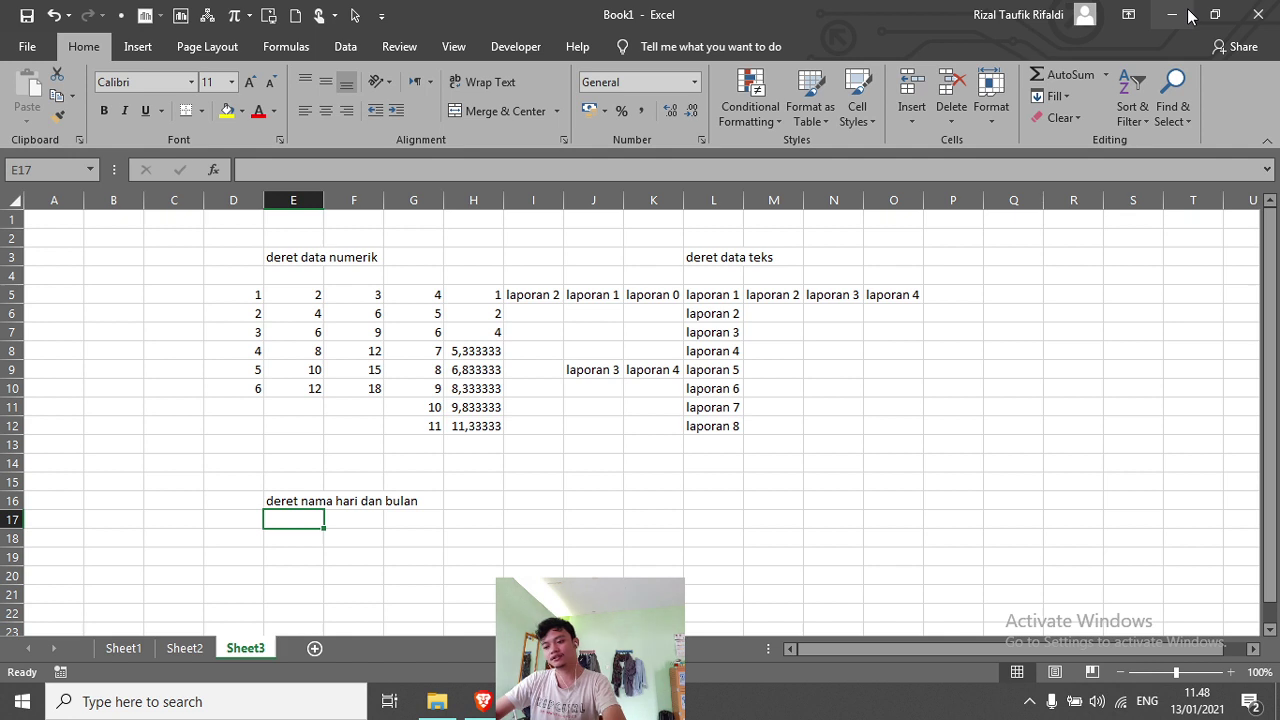
Step: Enter "januari" in E17 and fill the Indonesian month names down to E28
{"action": "type", "text": "januari"}
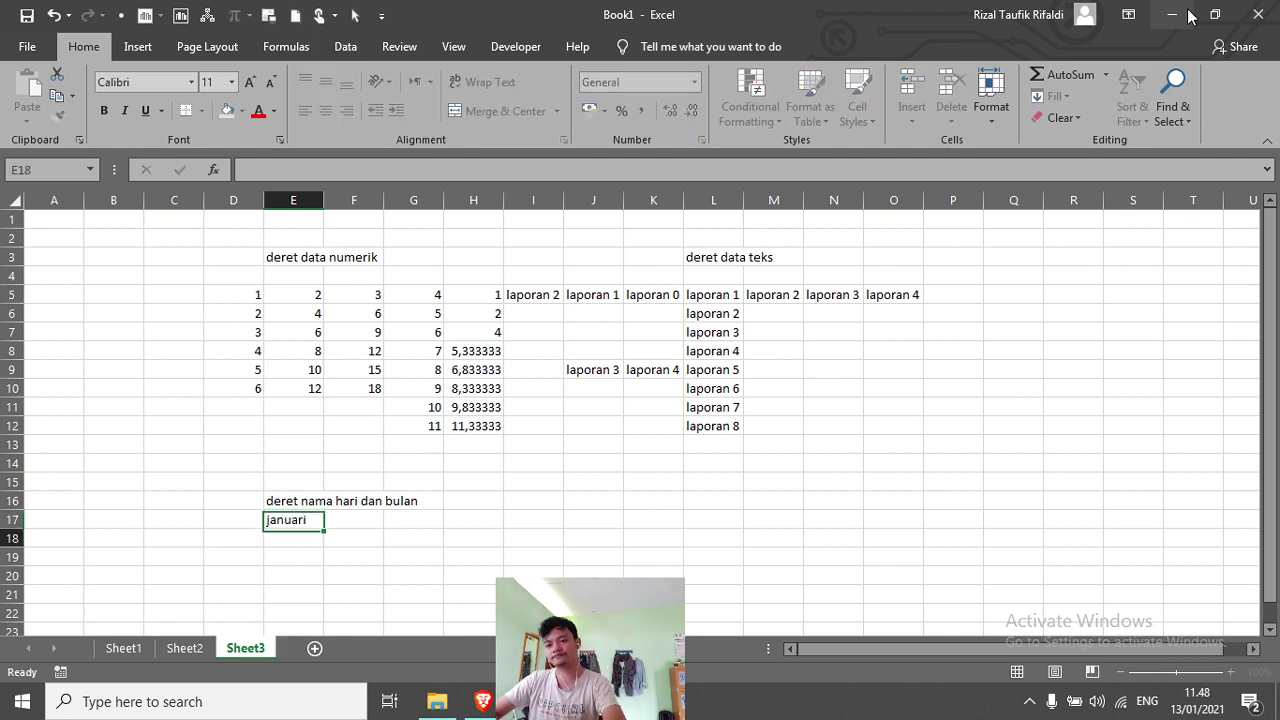
{"action": "key", "text": "Return"}
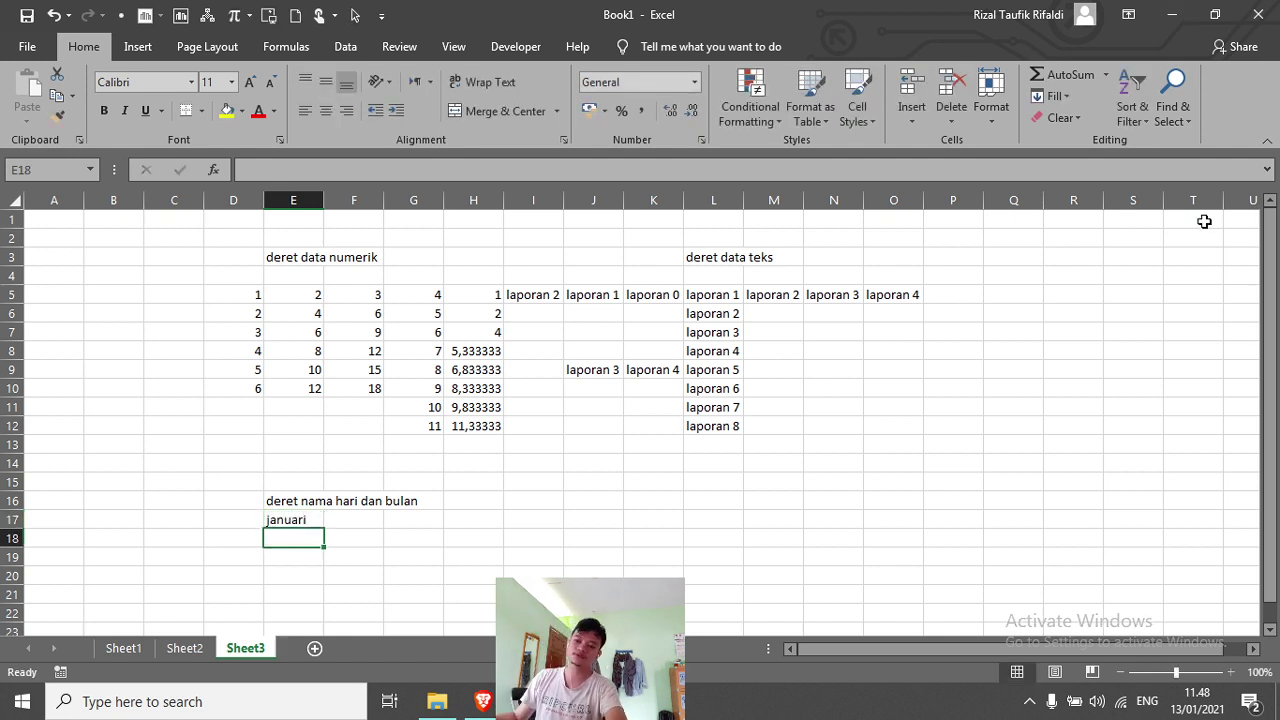
{"action": "left_click", "coordinate": [295, 521]}
{"action": "left_click_drag", "start_coordinate": [323, 529], "coordinate": [338, 557]}
{"action": "left_click", "coordinate": [466, 408]}
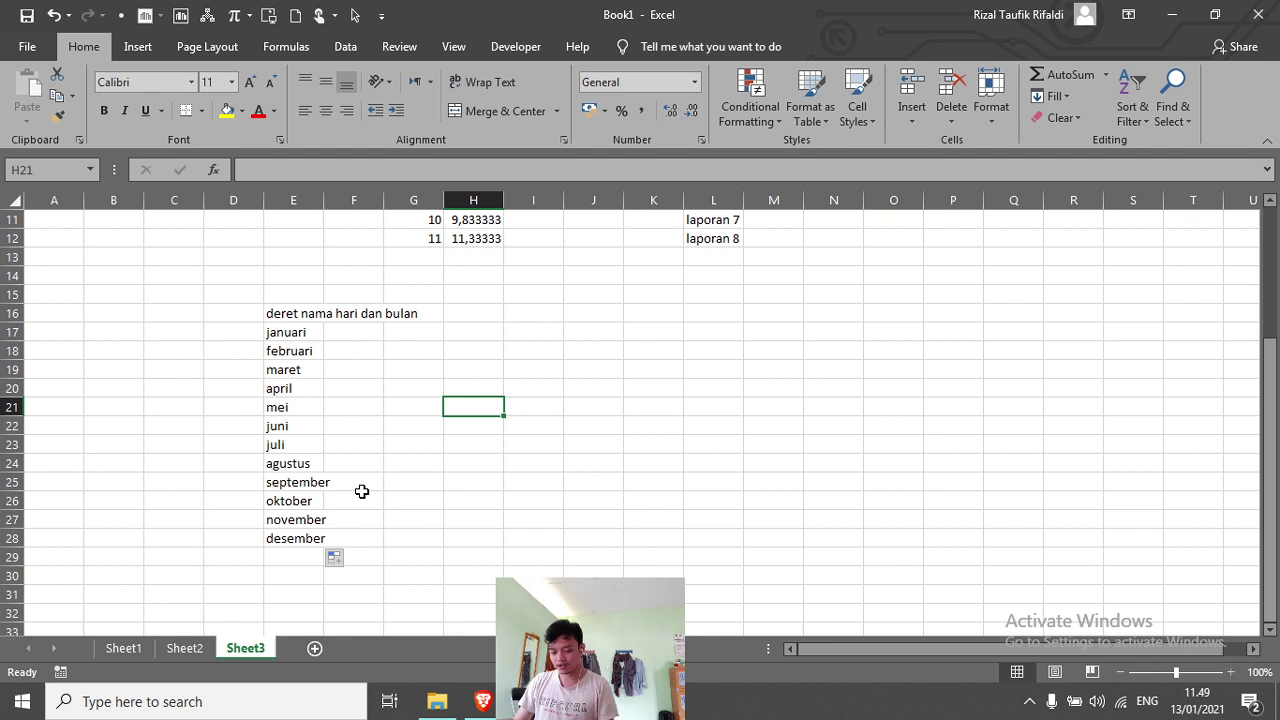
Step: Enter "senin" in F17 and fill the Indonesian day names down to F23
{"action": "left_click", "coordinate": [408, 330]}
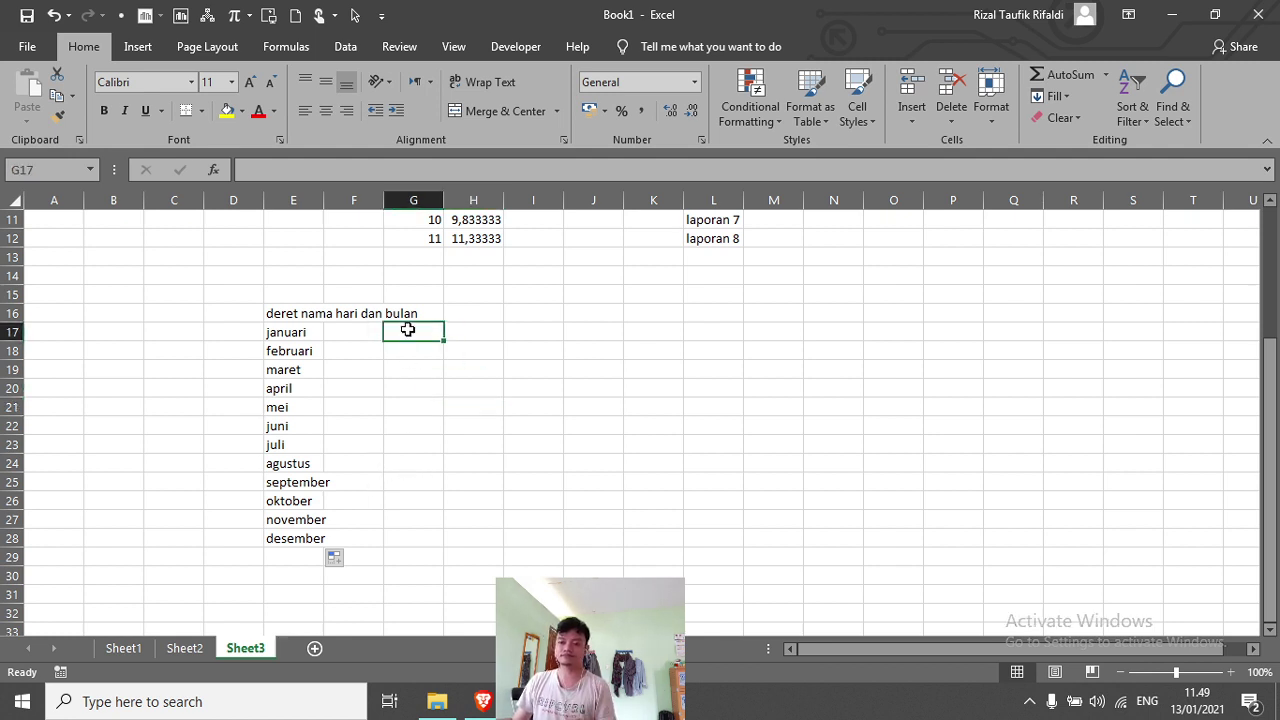
{"action": "left_click", "coordinate": [360, 331]}
{"action": "left_click", "coordinate": [308, 330]}
{"action": "left_click", "coordinate": [345, 333]}
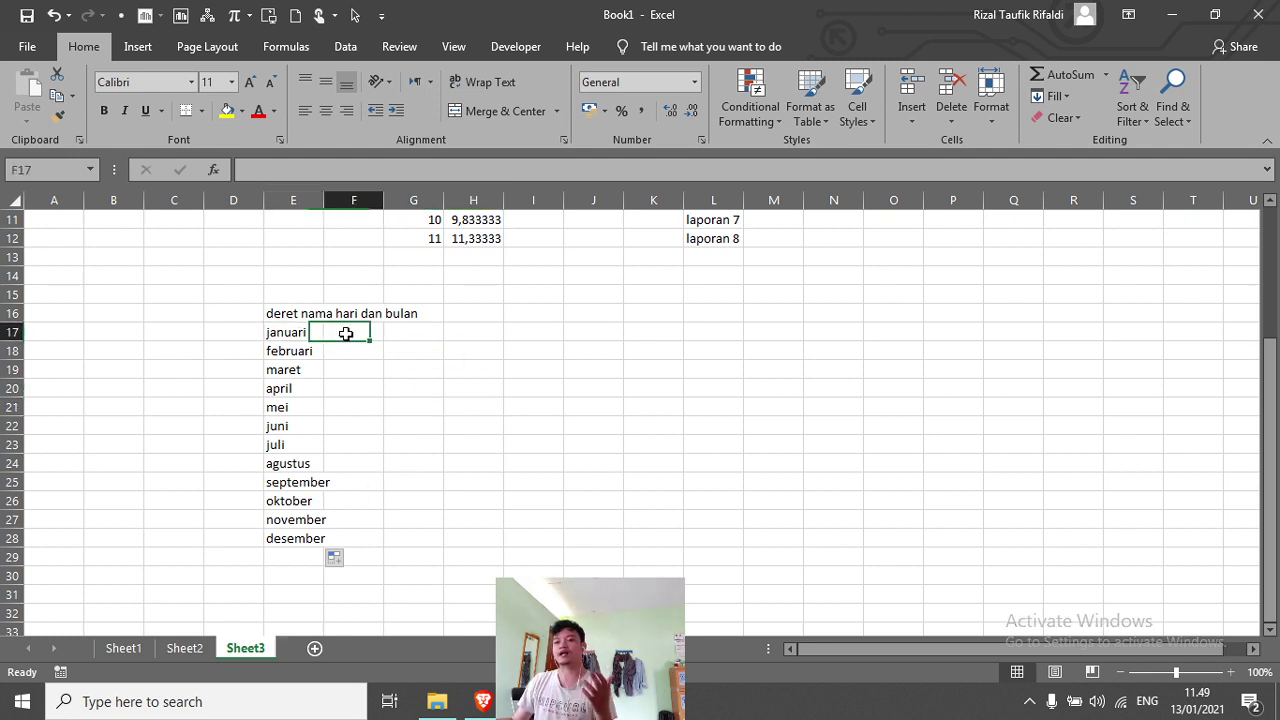
{"action": "type", "text": "senin"}
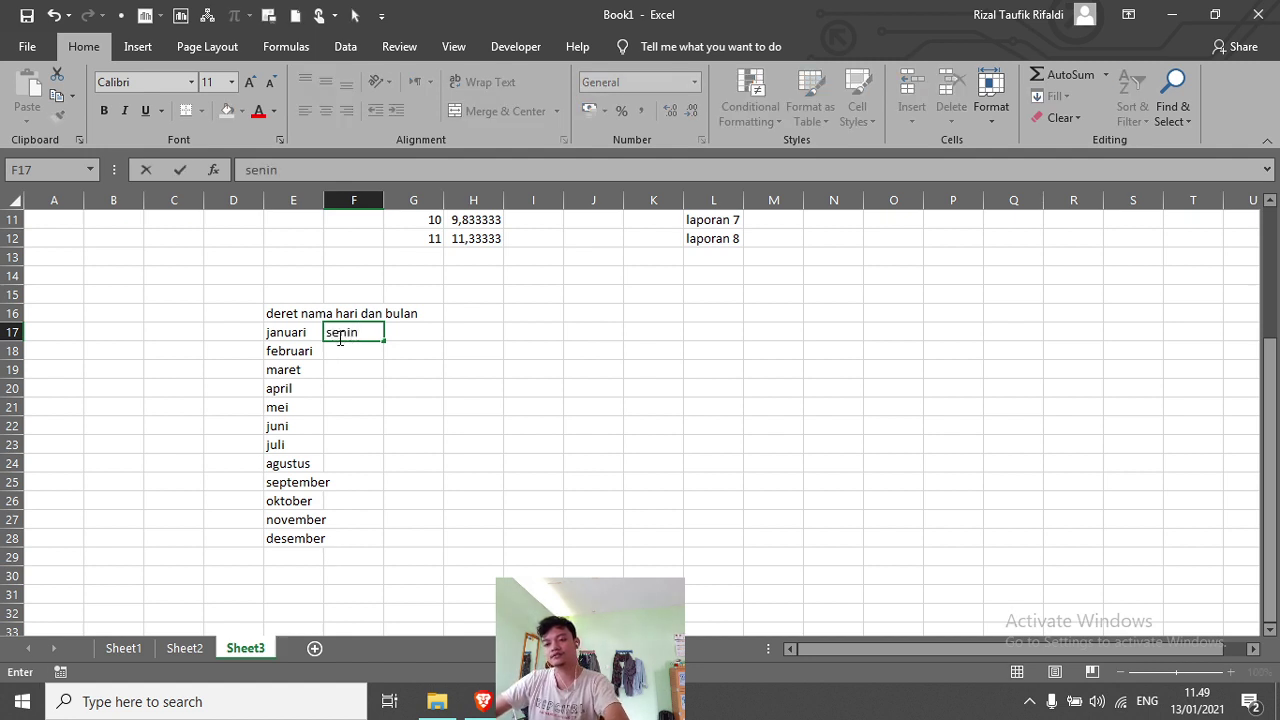
{"action": "key", "text": "Return"}
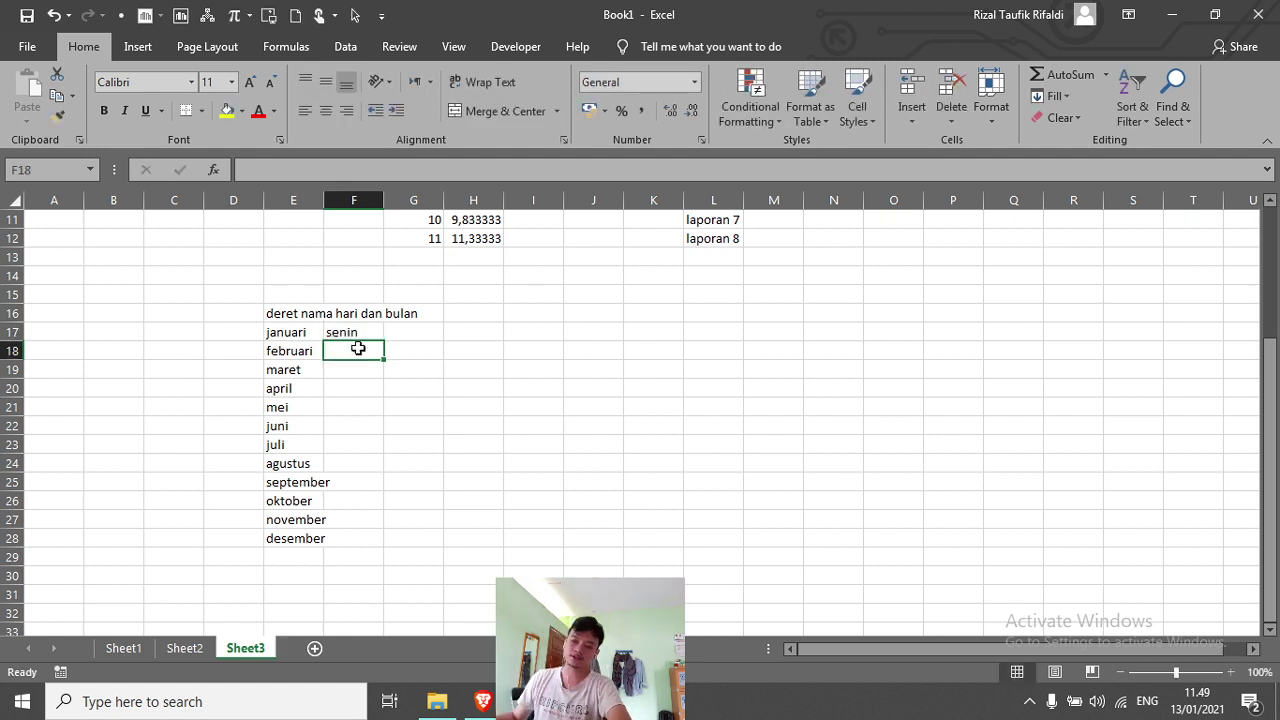
{"action": "left_click", "coordinate": [349, 332]}
{"action": "left_click_drag", "start_coordinate": [386, 341], "coordinate": [382, 452]}
{"action": "left_click", "coordinate": [540, 405]}
{"action": "left_click", "coordinate": [394, 386]}
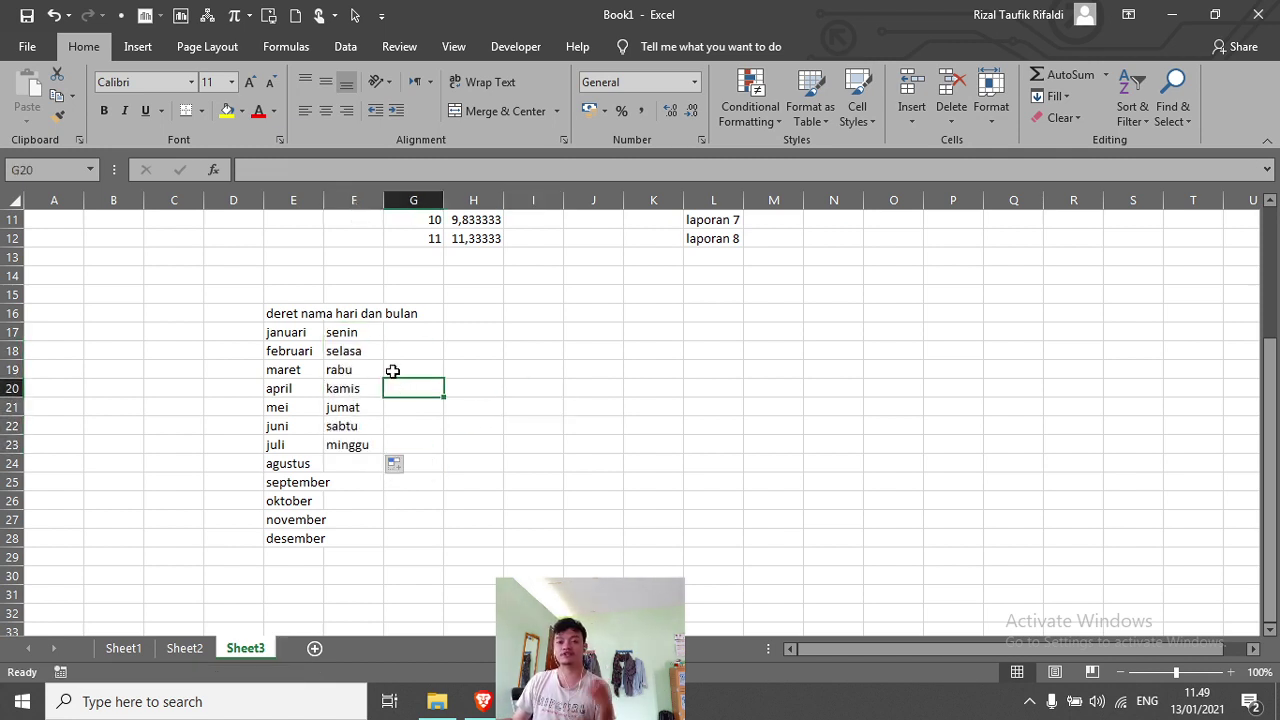
Step: Enter "january" in G17 and fill the English month names down to G28
{"action": "left_click", "coordinate": [425, 331]}
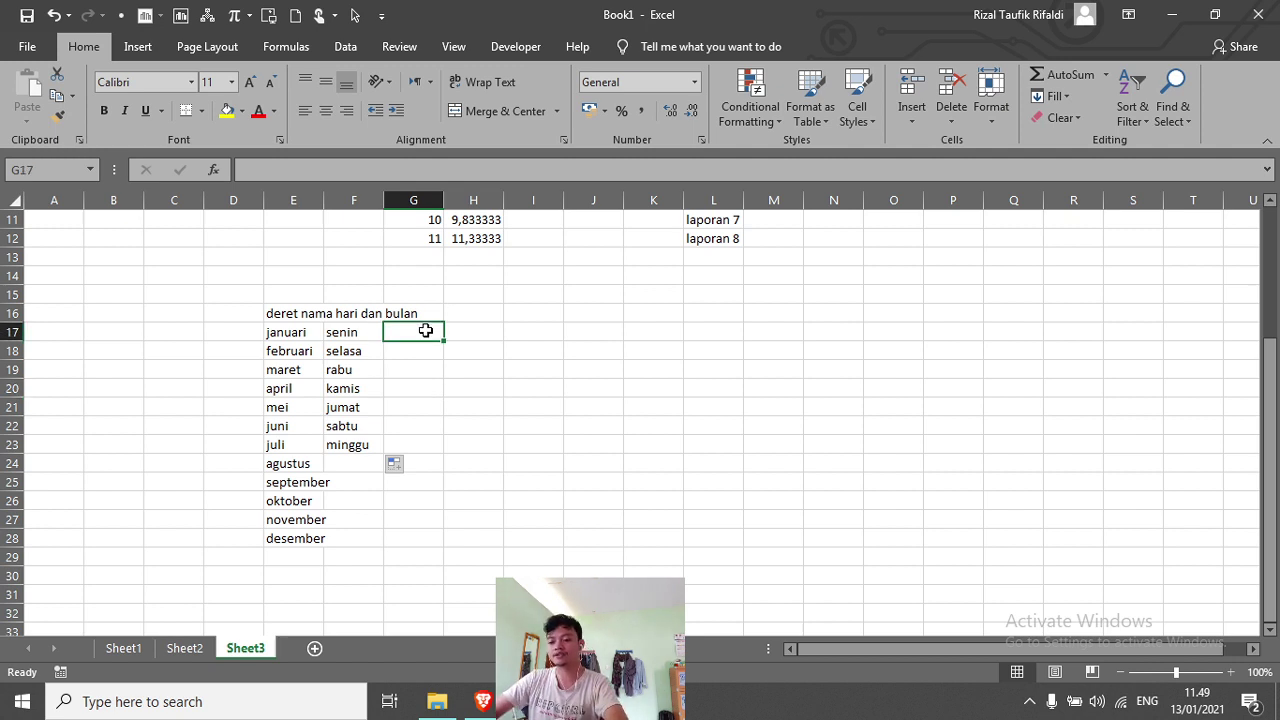
{"action": "type", "text": "january"}
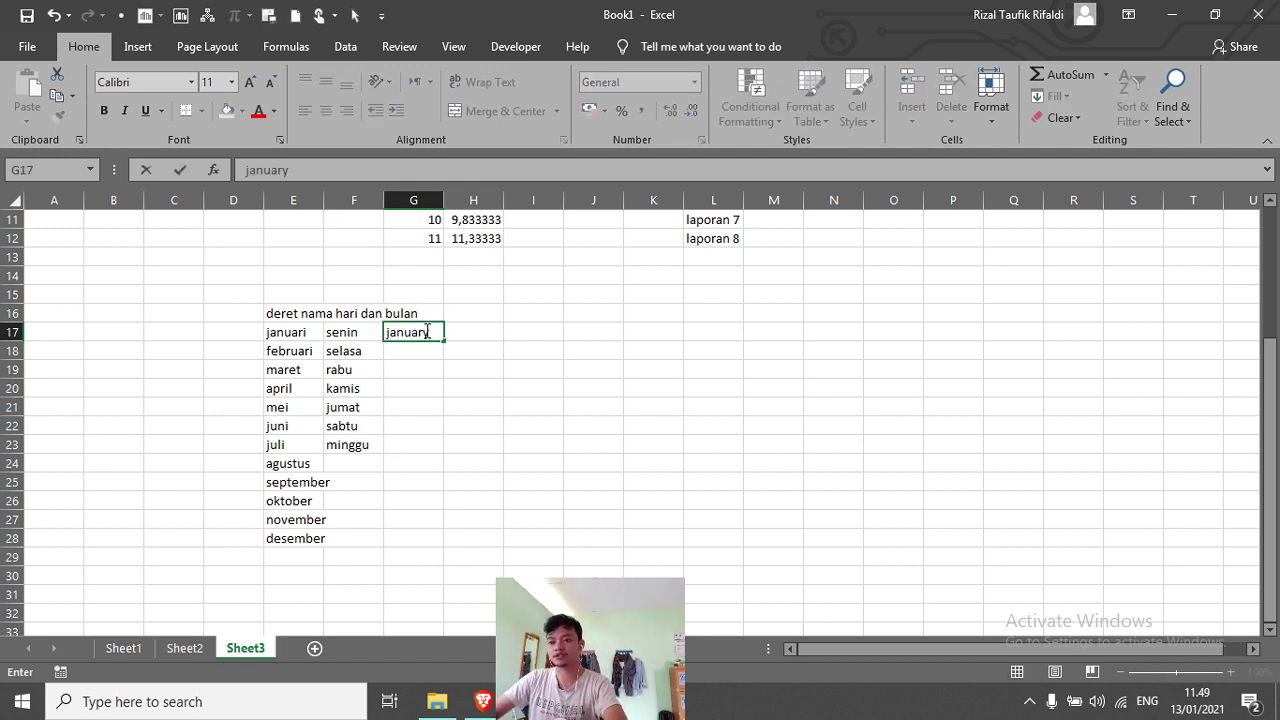
{"action": "key", "text": "Return"}
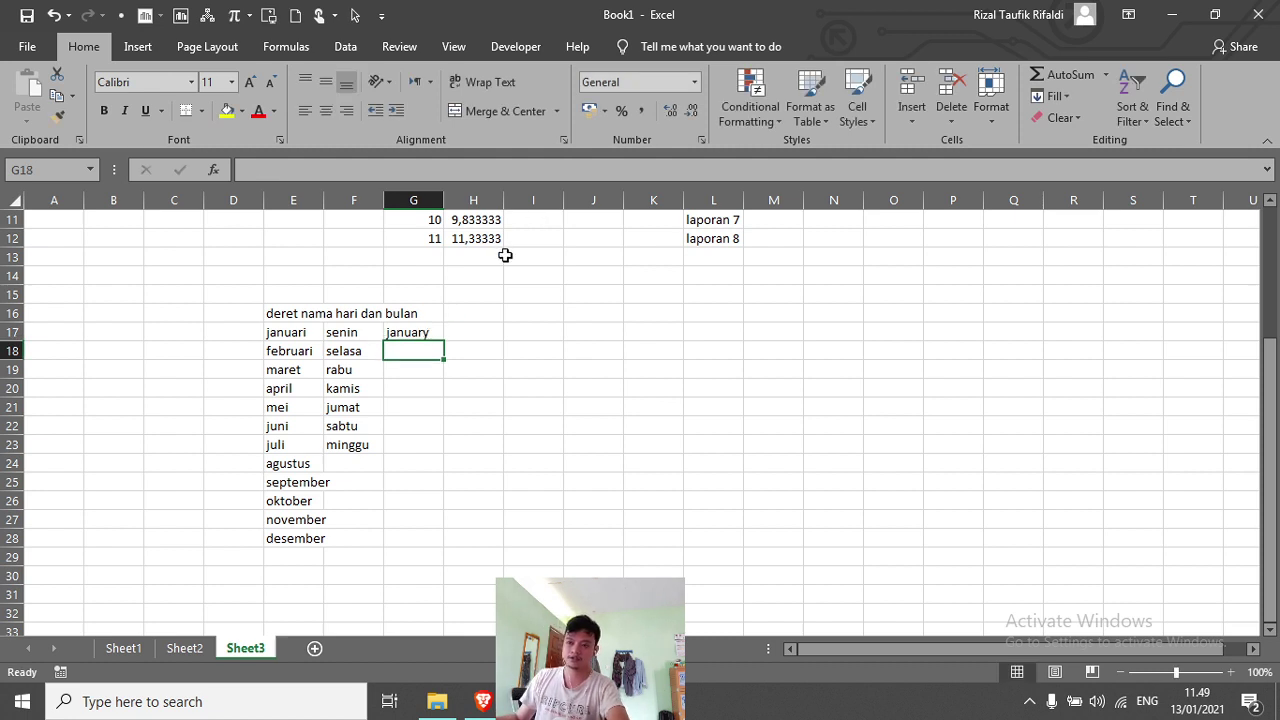
{"action": "left_click", "coordinate": [428, 332]}
{"action": "left_click_drag", "start_coordinate": [443, 340], "coordinate": [427, 551]}
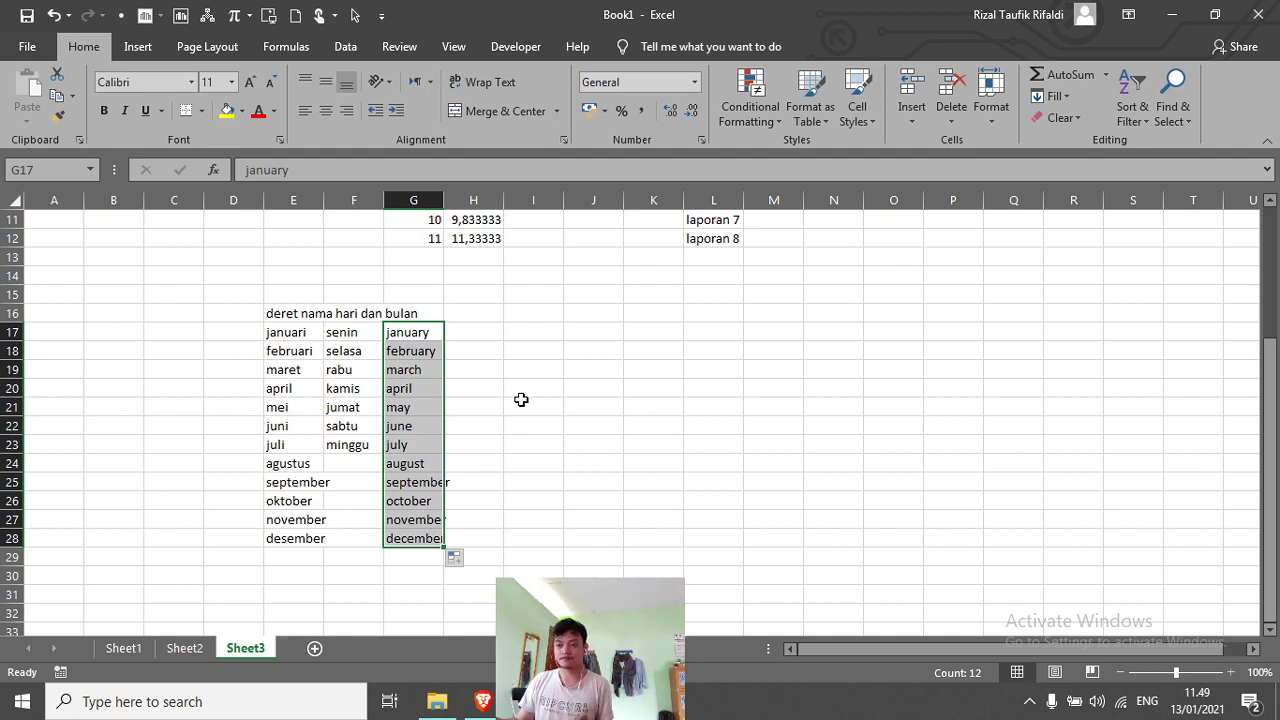
Step: Enter "monday" in H17 and fill the English day names down to H23
{"action": "left_click", "coordinate": [475, 340]}
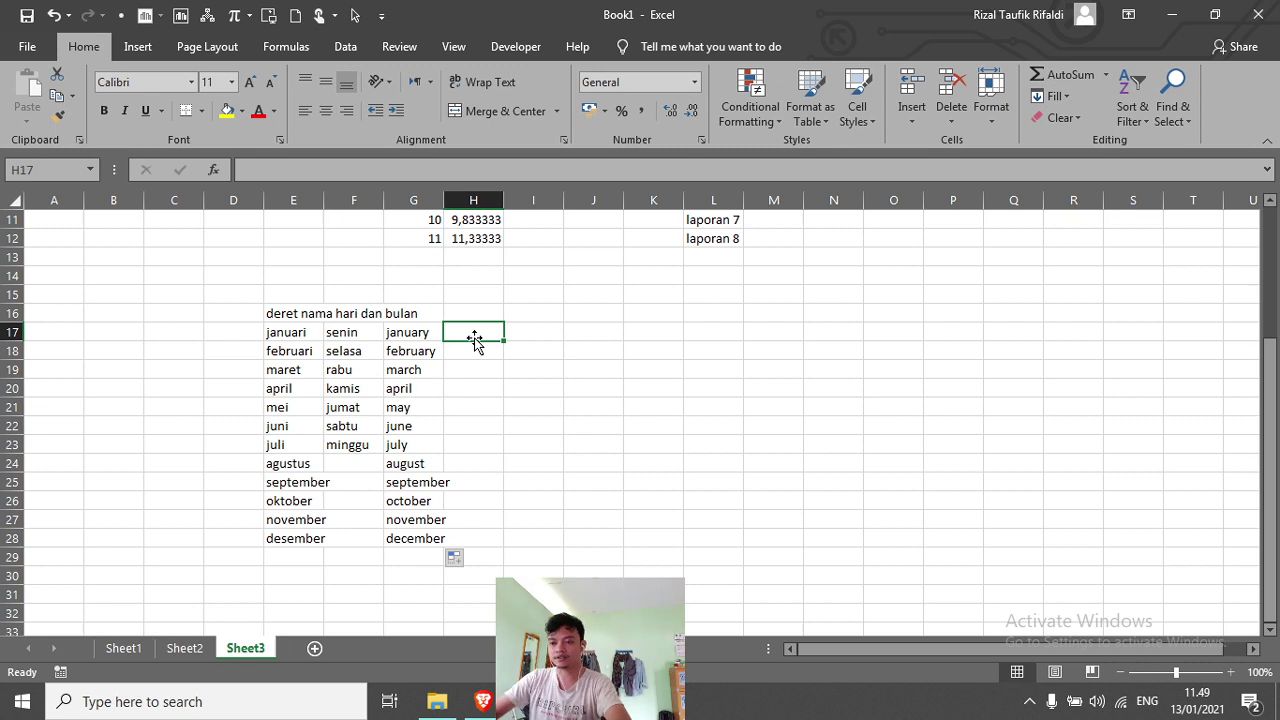
{"action": "type", "text": "mo"}
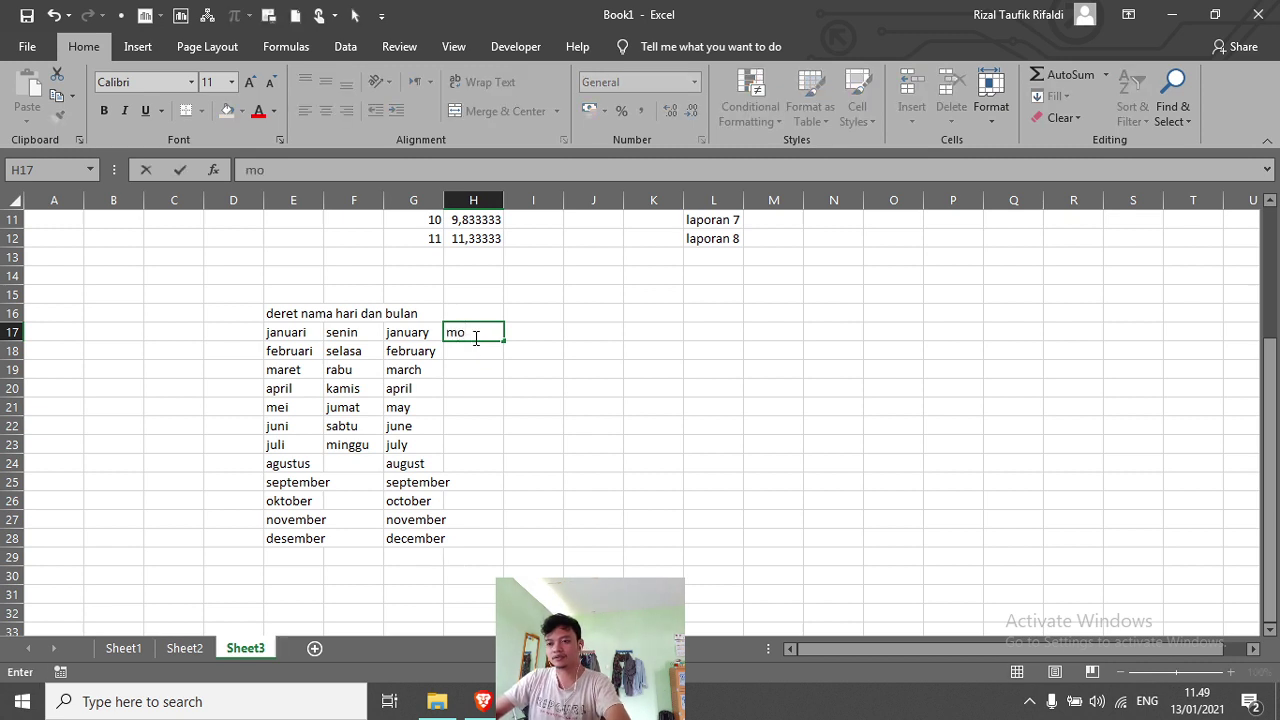
{"action": "type", "text": "nday"}
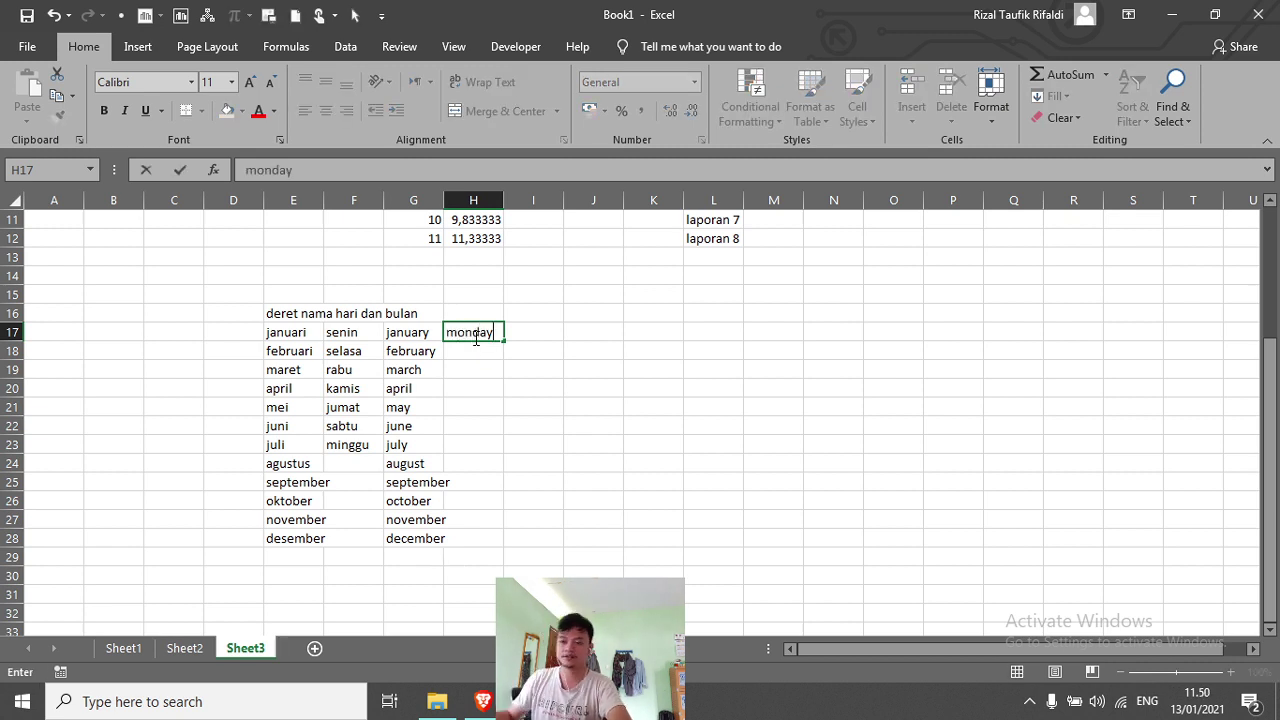
{"action": "key", "text": "Return"}
{"action": "left_click", "coordinate": [483, 334]}
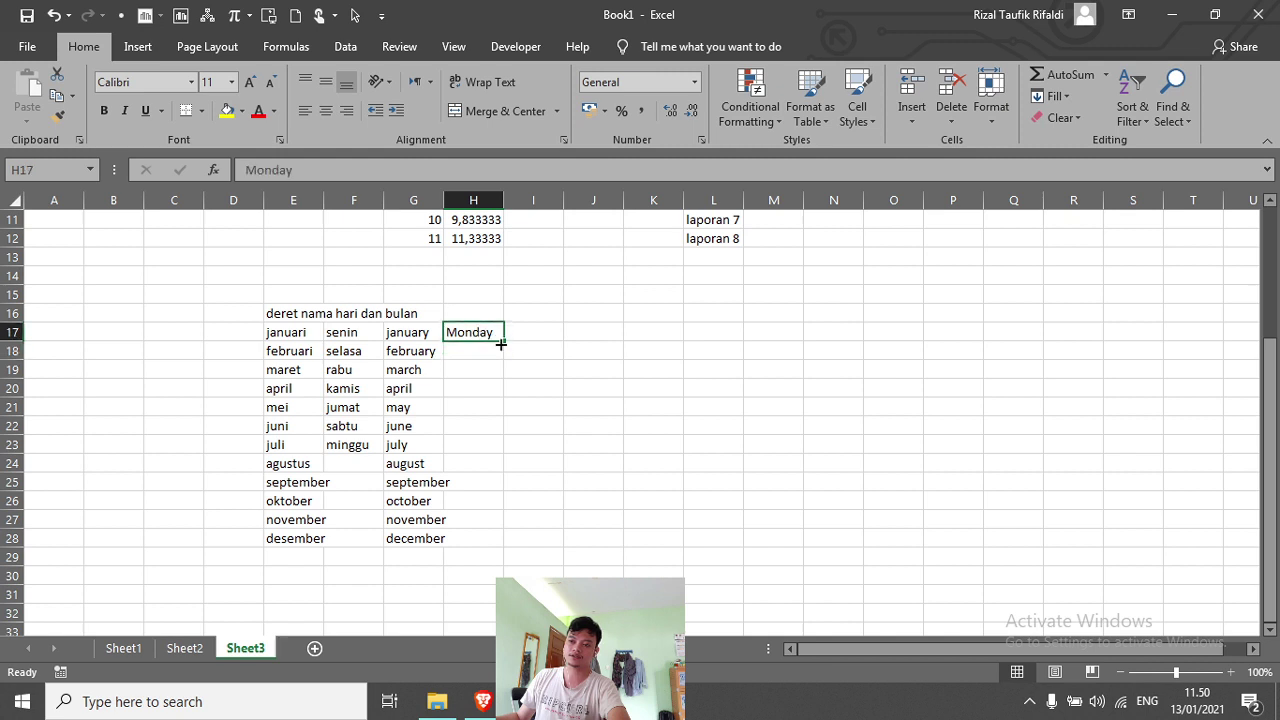
{"action": "left_click_drag", "start_coordinate": [502, 341], "coordinate": [492, 449]}
{"action": "left_click", "coordinate": [541, 366]}
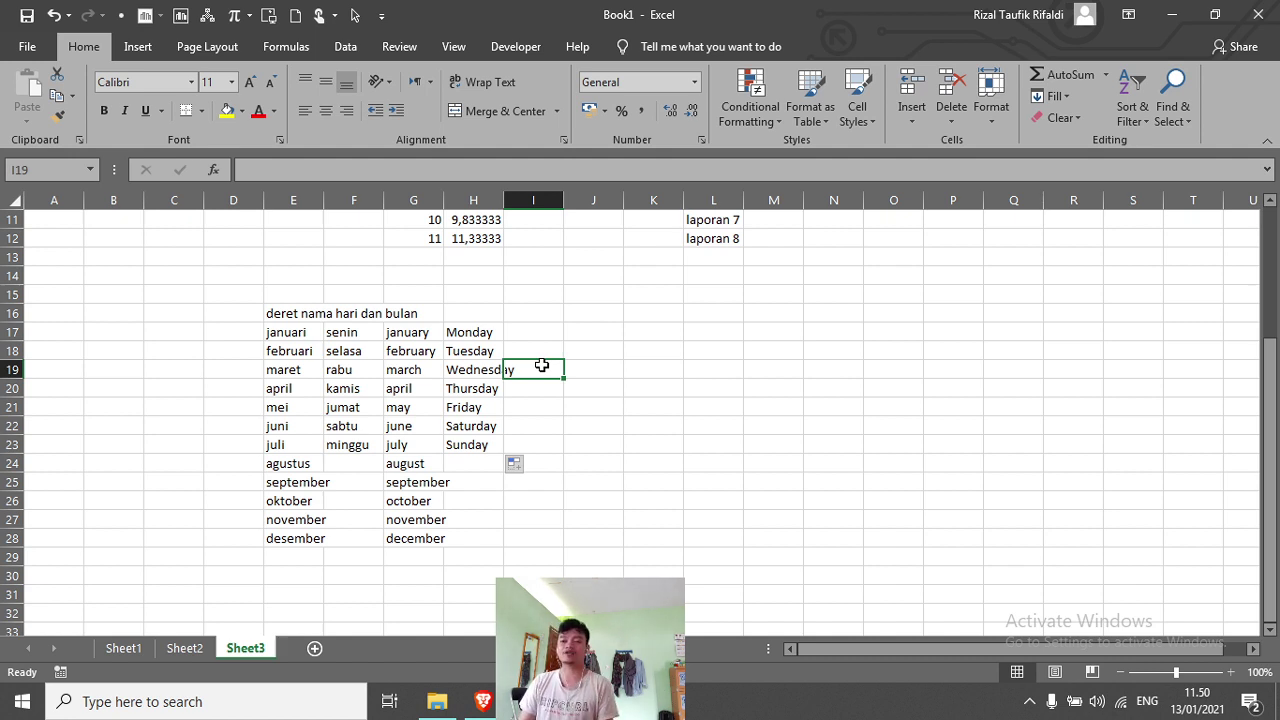
Step: Fill the day names across row 19 from "Wednesday" in H19 to K19
{"action": "left_click", "coordinate": [492, 336]}
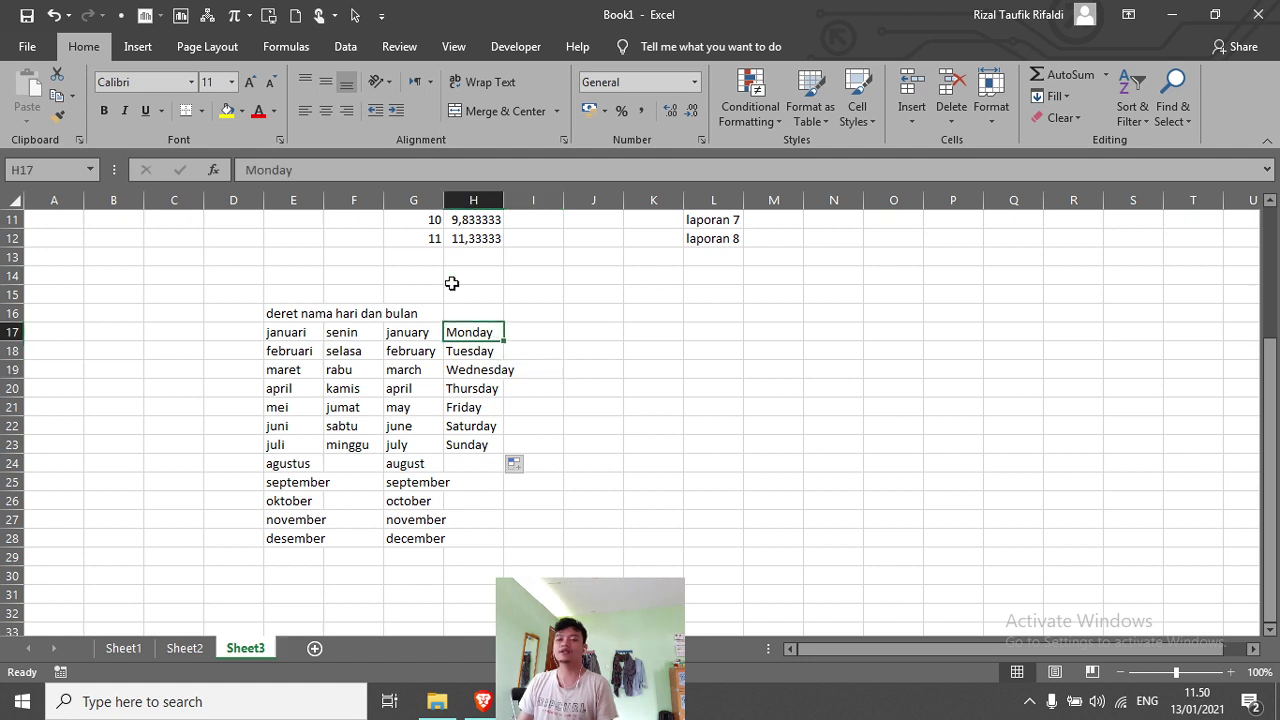
{"action": "left_click", "coordinate": [458, 370]}
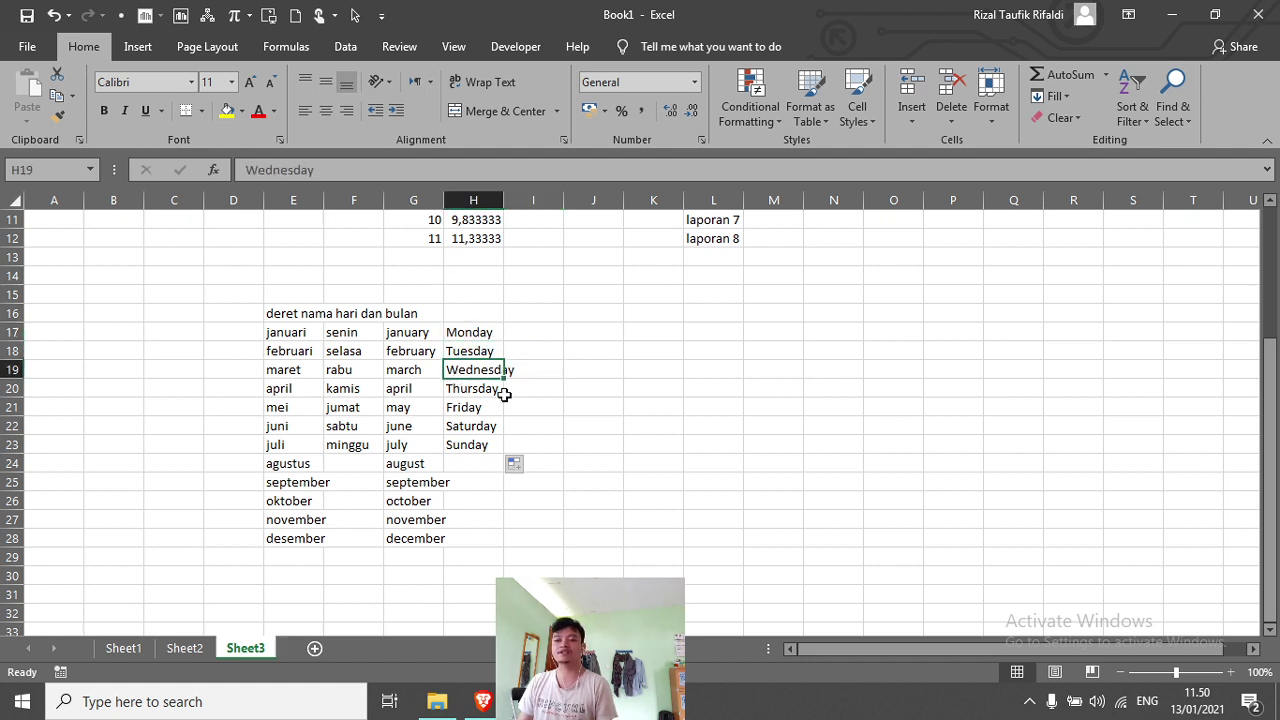
{"action": "left_click_drag", "start_coordinate": [506, 380], "coordinate": [660, 374]}
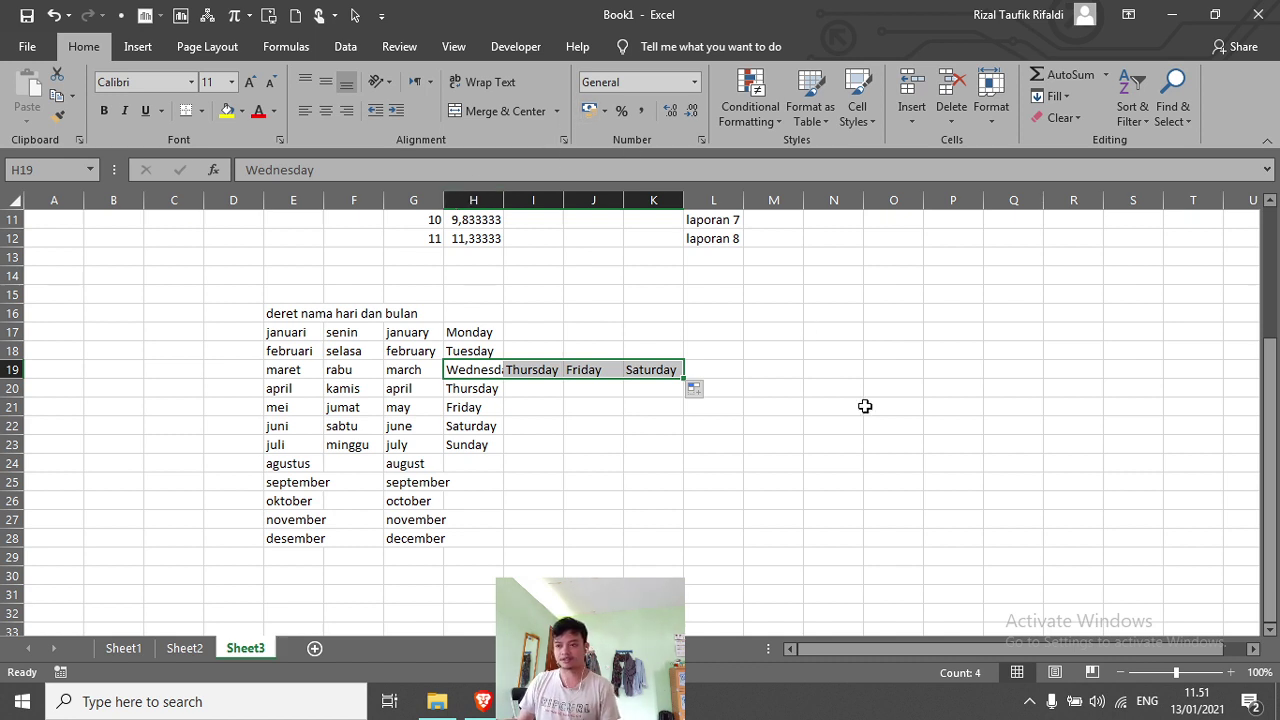
Step: Add the heading "deret data tanggal dan waktu" in N16
{"action": "left_click", "coordinate": [824, 330]}
{"action": "left_click", "coordinate": [834, 311]}
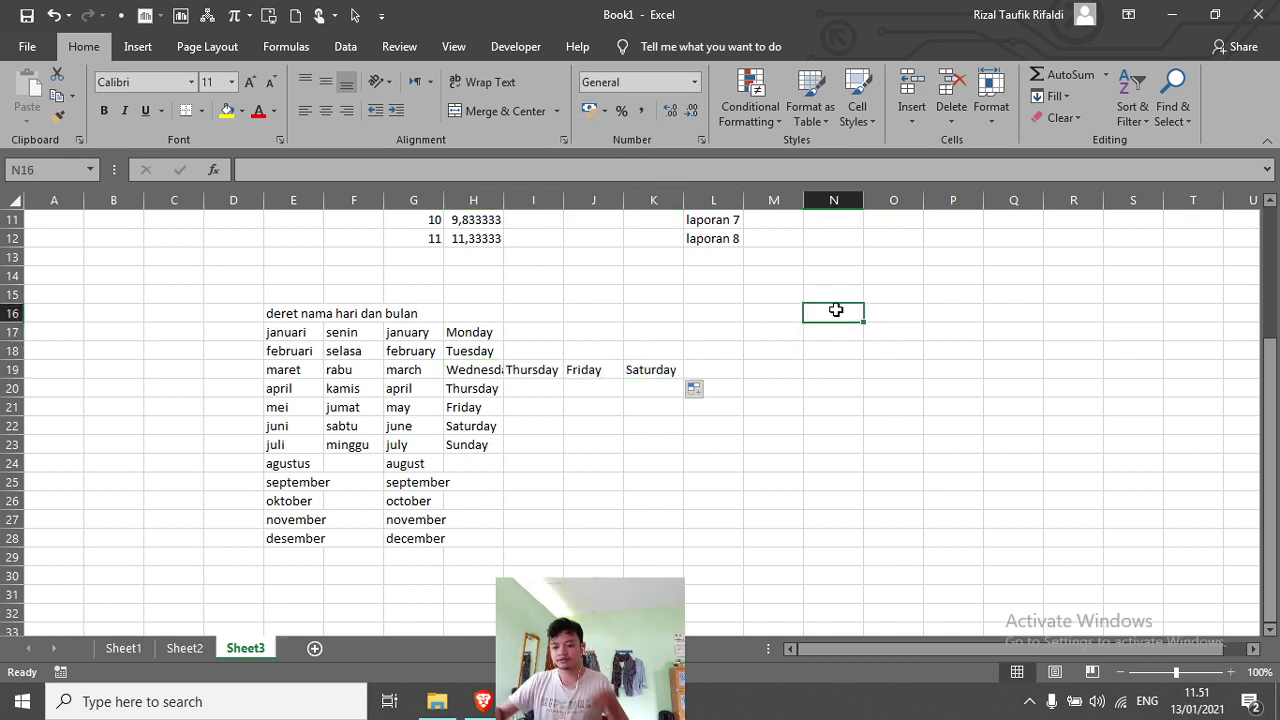
{"action": "type", "text": "deret"}
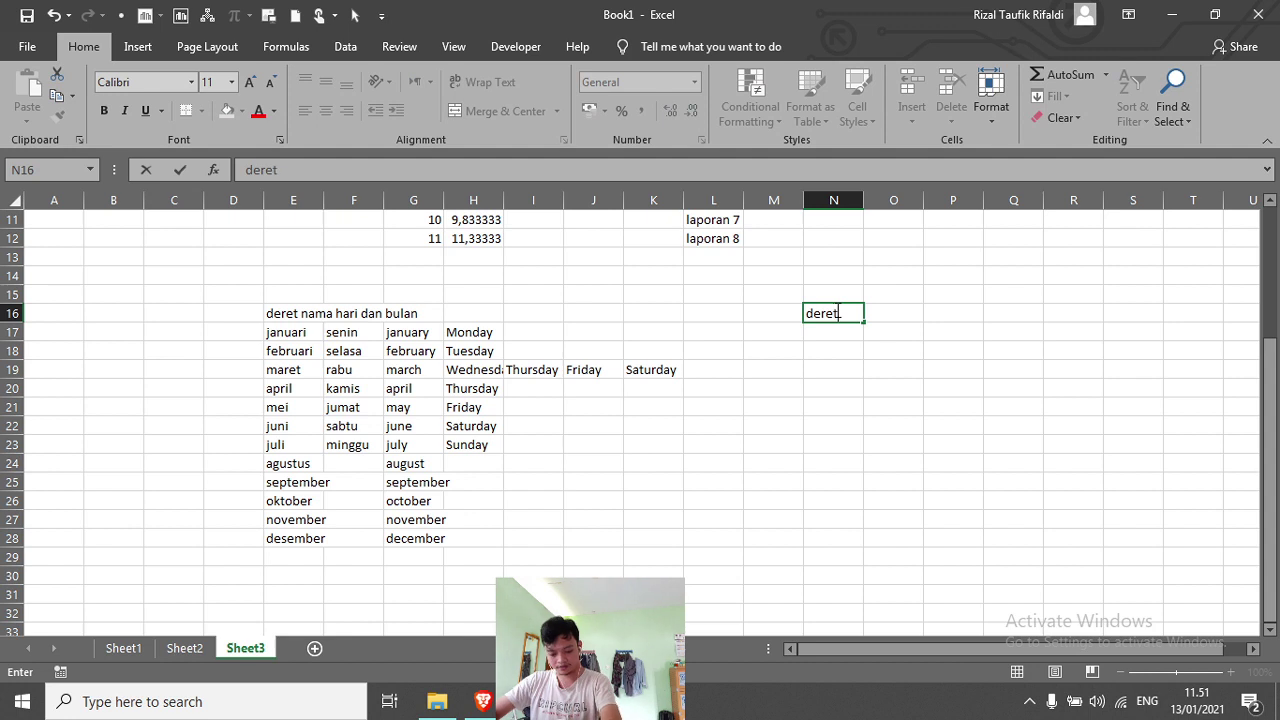
{"action": "type", "text": " data"}
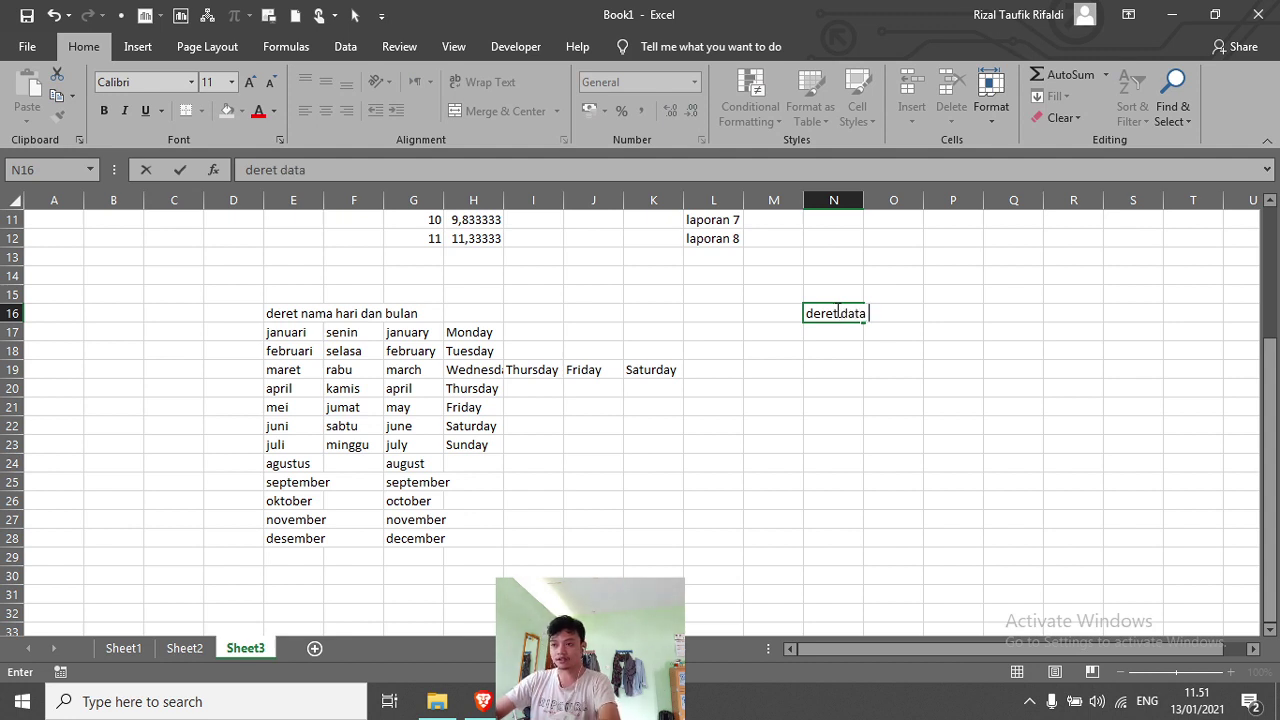
{"action": "type", "text": " tanggal dan"}
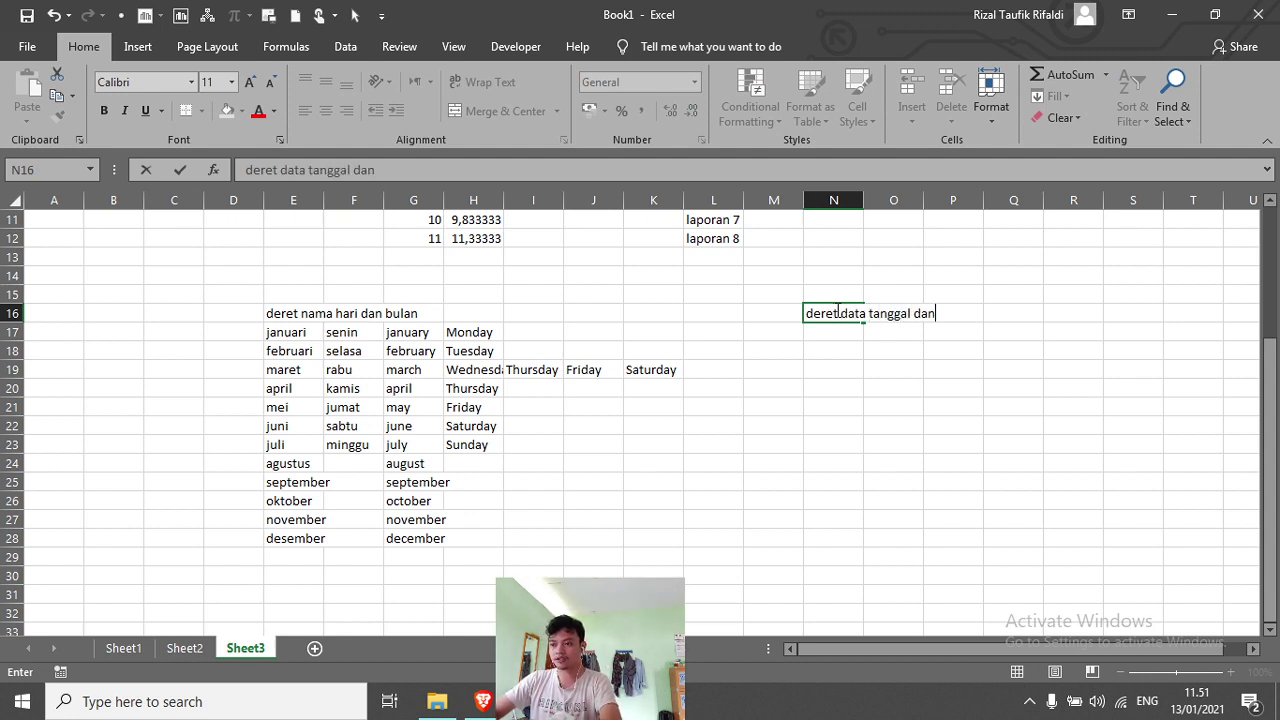
{"action": "type", "text": " waktu"}
{"action": "key", "text": "Return"}
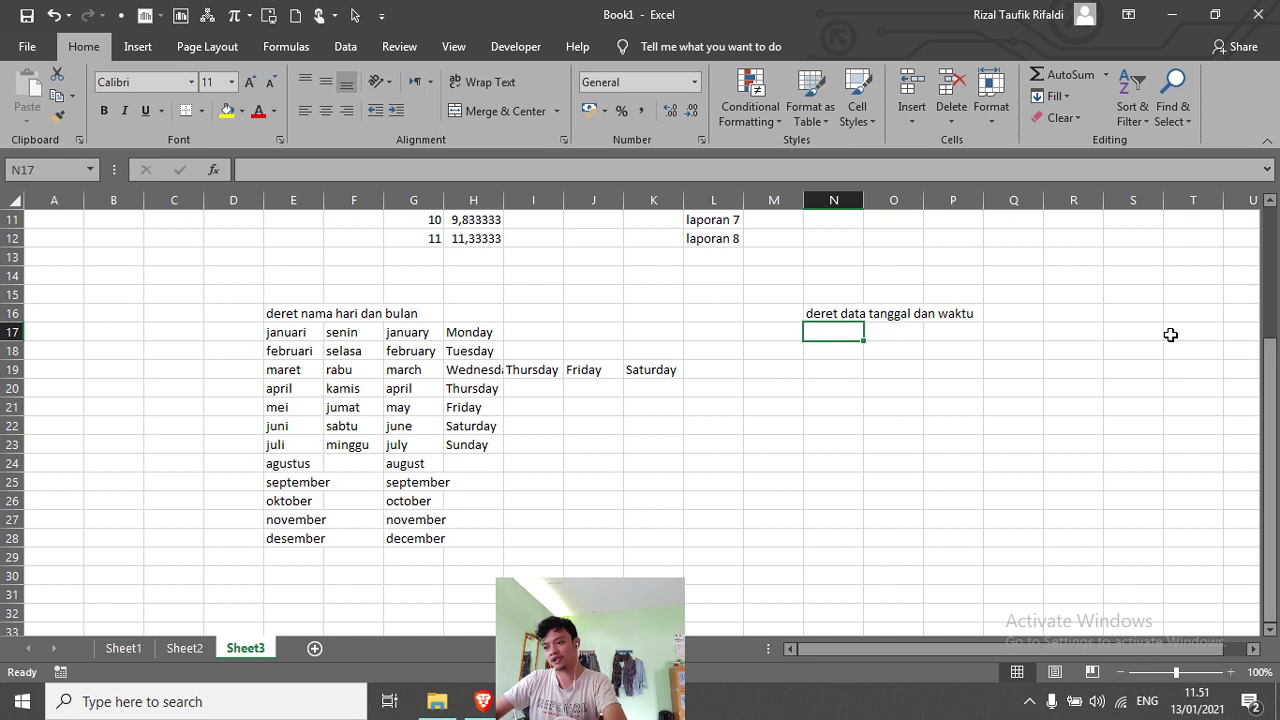
Step: Enter the date 13 januari 2021 in N17 and fill the daily date series down to N26
{"action": "type", "text": "1"}
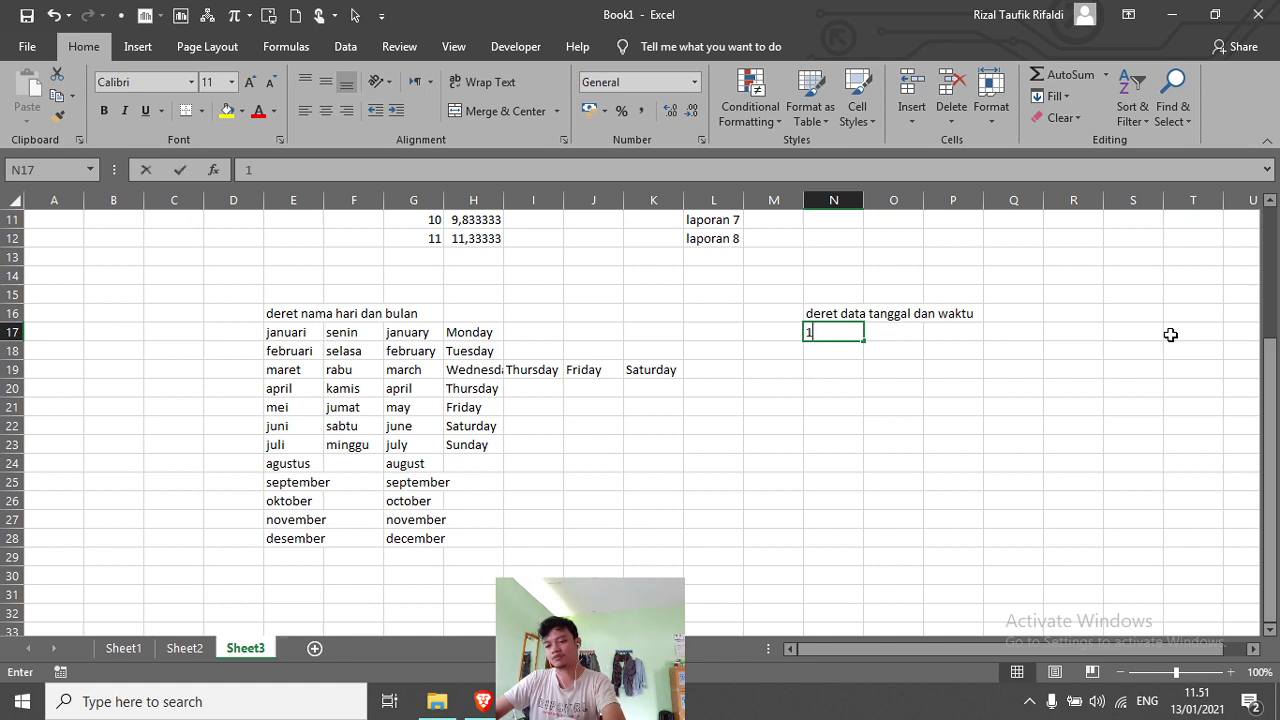
{"action": "type", "text": "3 januari"}
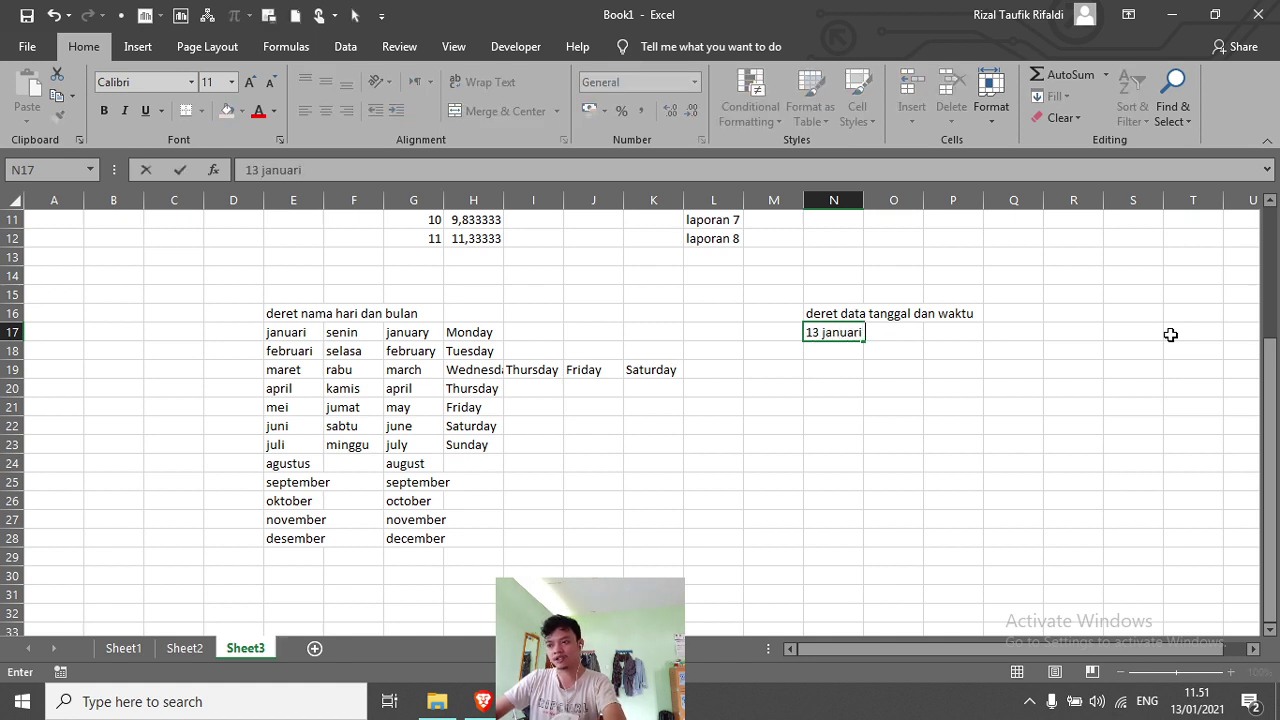
{"action": "type", "text": " 2012"}
{"action": "key", "text": "BackSpace"}
{"action": "key", "text": "BackSpace"}
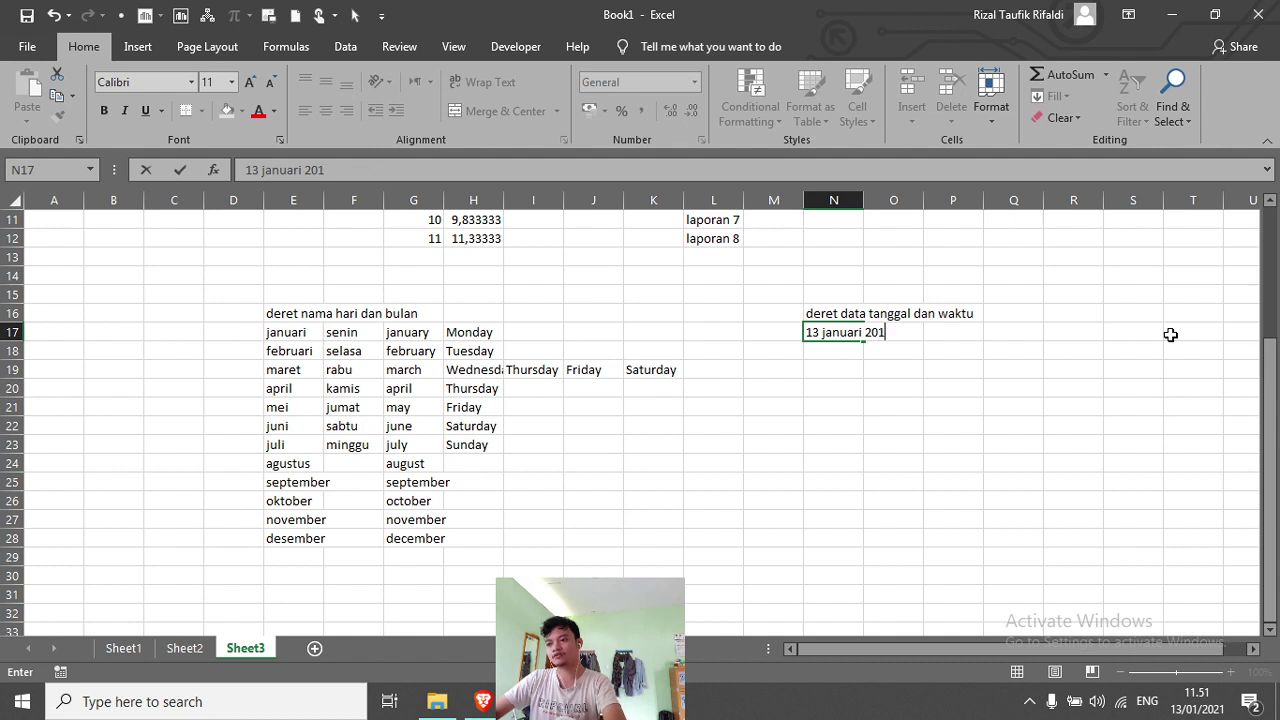
{"action": "type", "text": "21"}
{"action": "key", "text": "Return"}
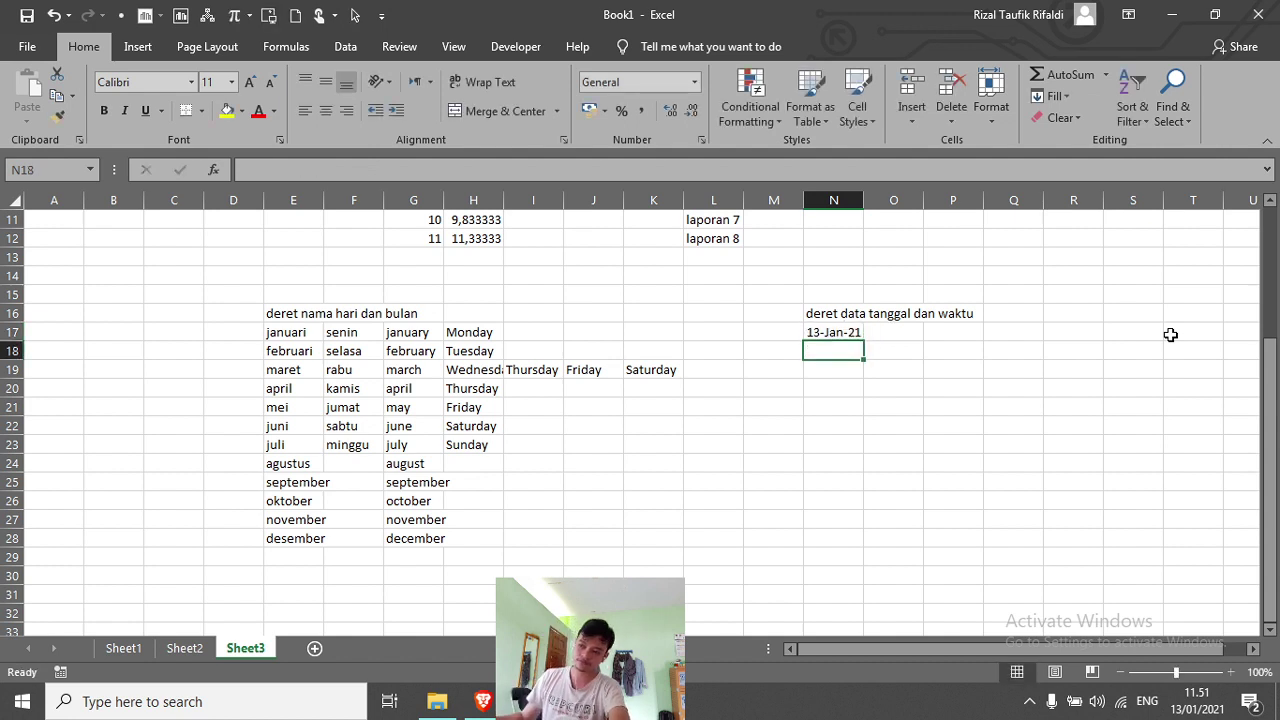
{"action": "left_click", "coordinate": [852, 333]}
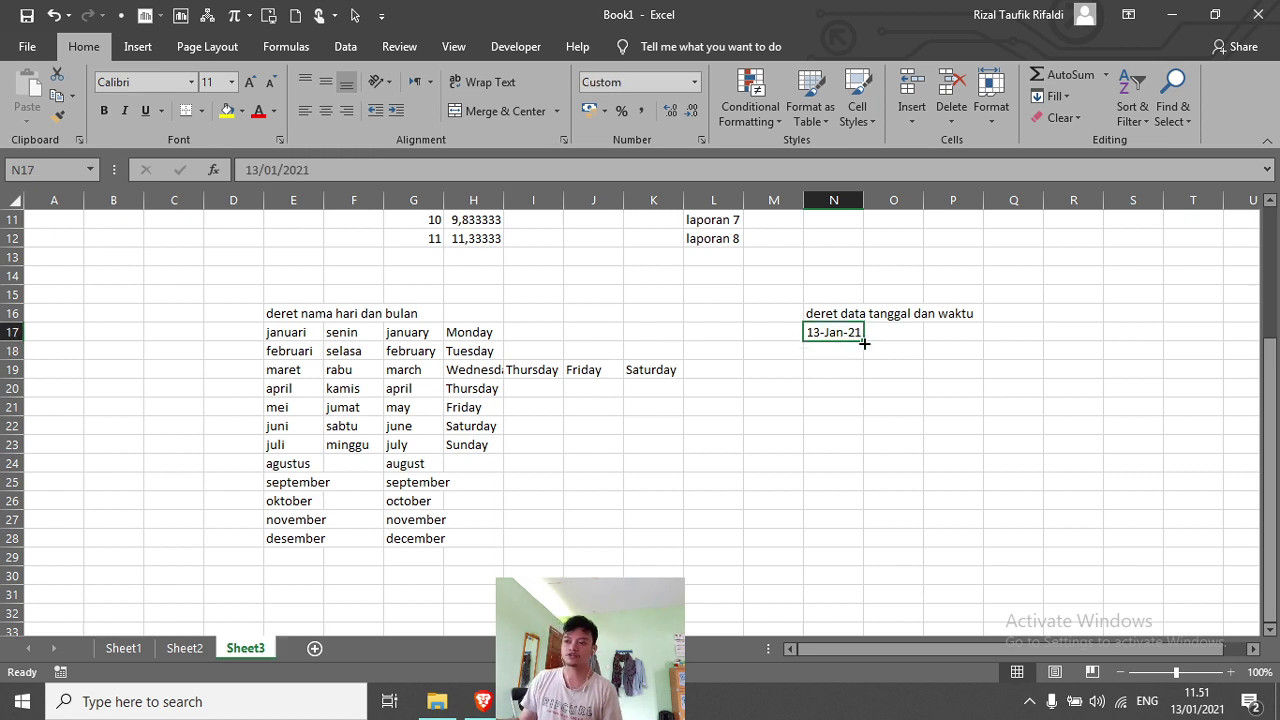
{"action": "left_click_drag", "start_coordinate": [863, 342], "coordinate": [858, 505]}
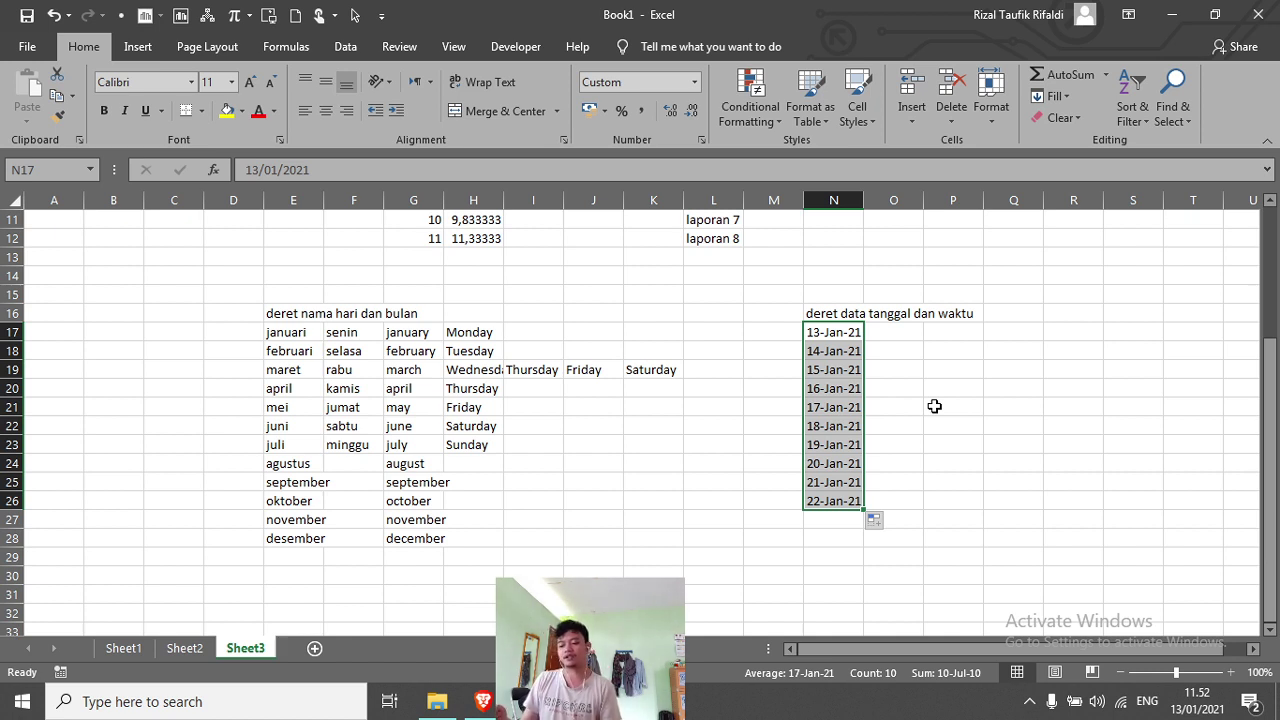
{"action": "left_click", "coordinate": [904, 393]}
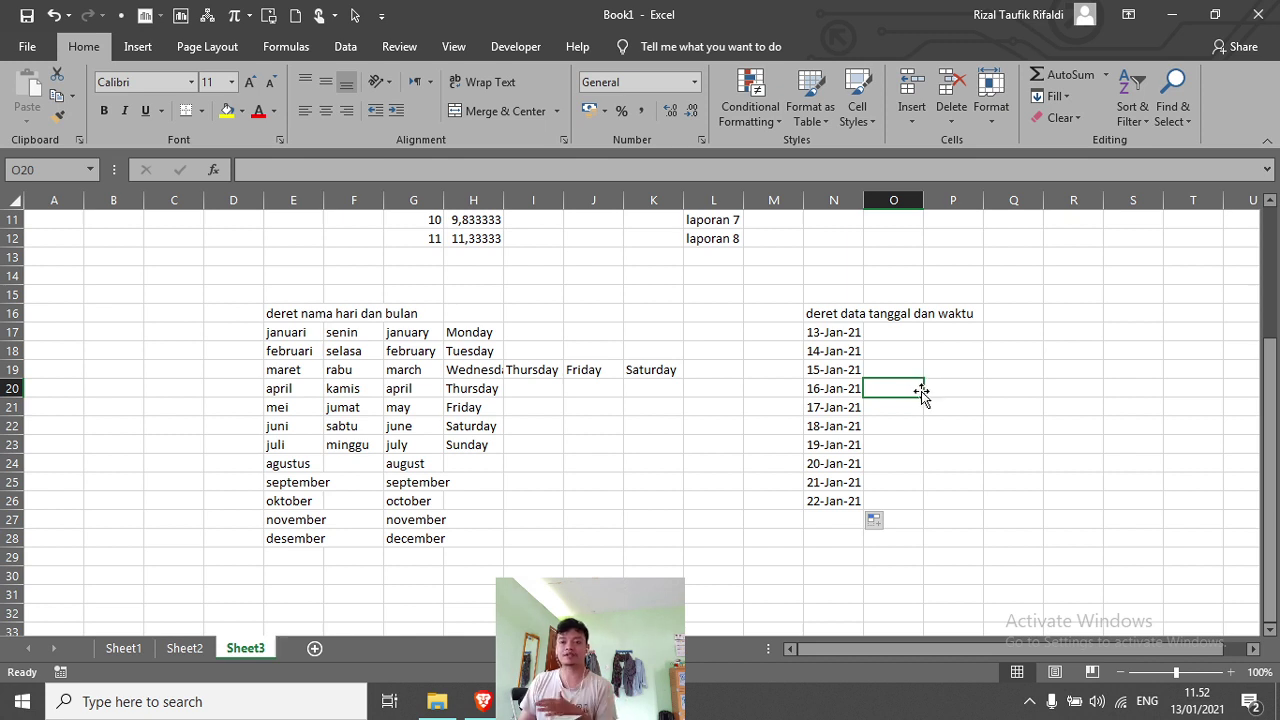
Step: Extend the date series from N26 down to N35, up to 31-Jan-21
{"action": "left_click", "coordinate": [845, 502]}
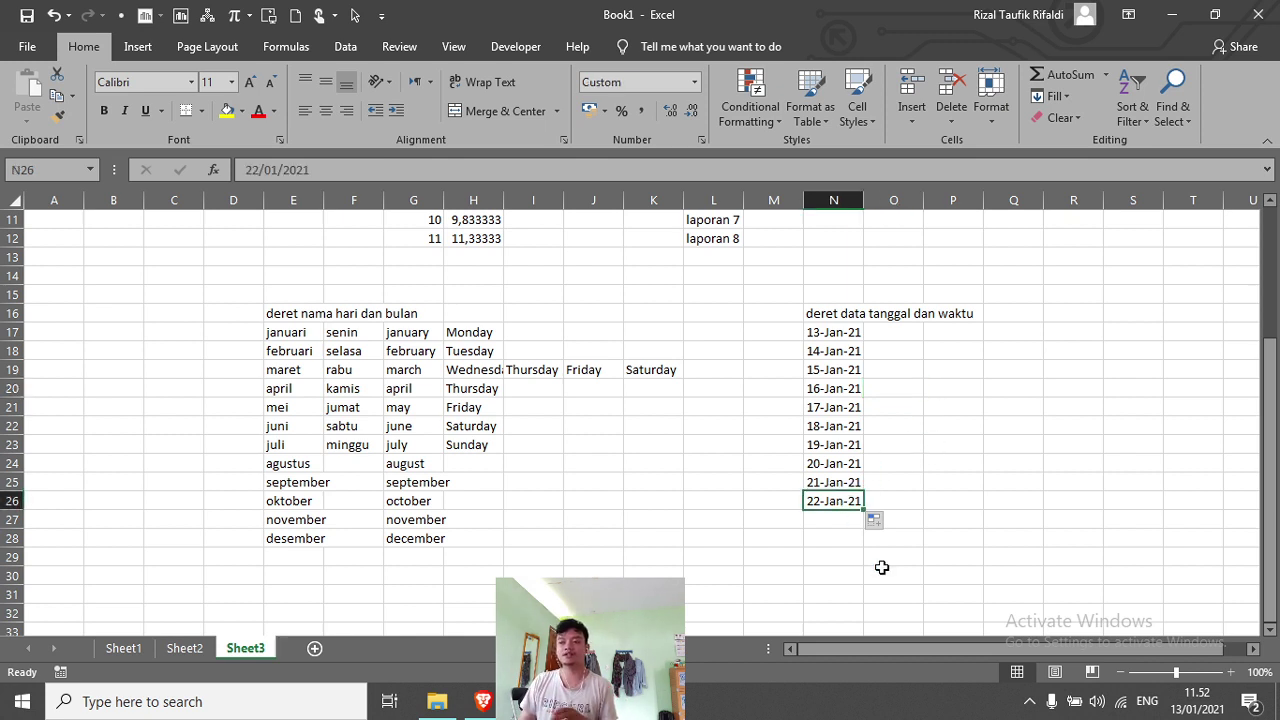
{"action": "scroll", "coordinate": [913, 457], "scroll_direction": "down", "scroll_amount": 1}
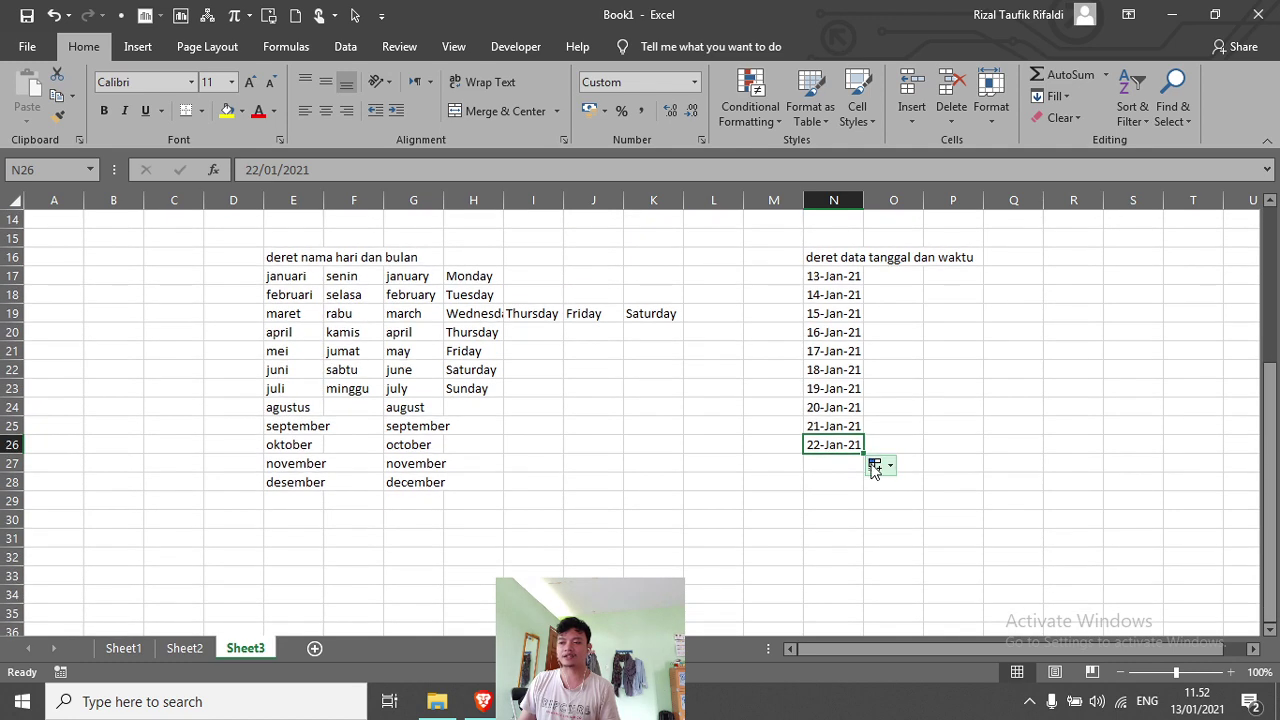
{"action": "left_click_drag", "start_coordinate": [864, 455], "coordinate": [868, 620]}
{"action": "scroll", "coordinate": [900, 500], "scroll_direction": "down", "scroll_amount": 3}
{"action": "left_click", "coordinate": [931, 459]}
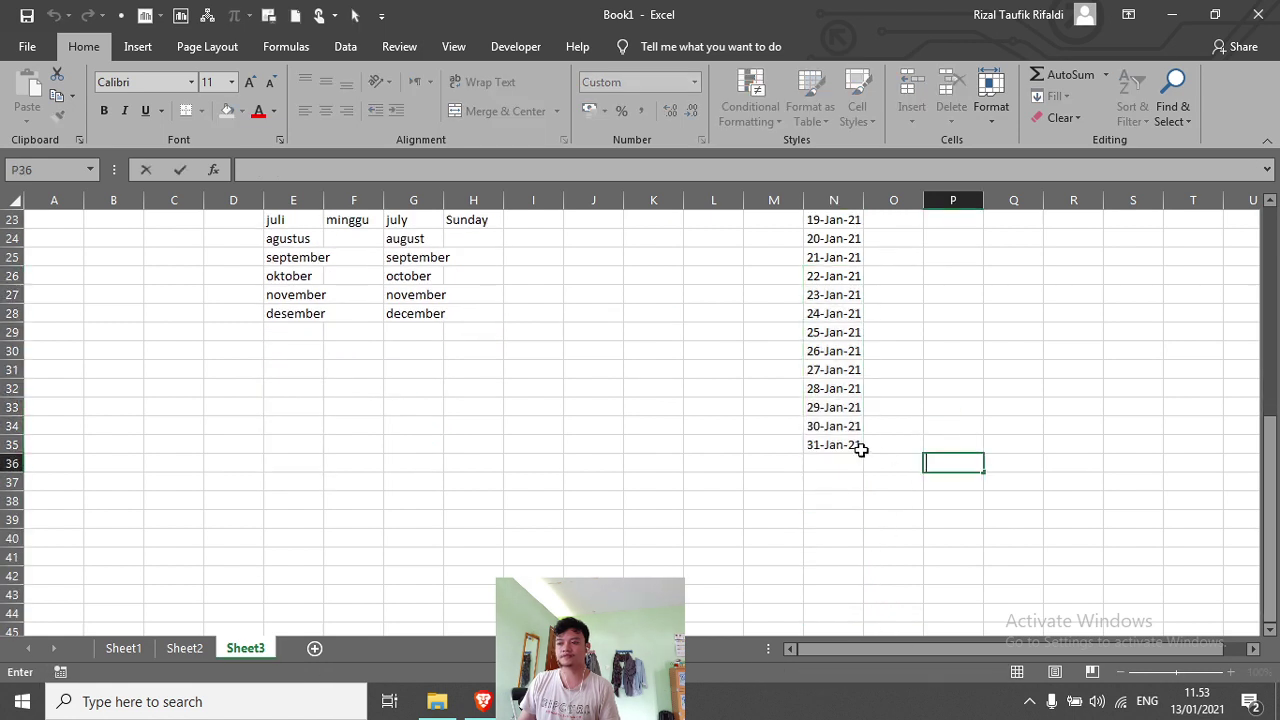
Step: Extend the date series from N35 down one cell to N36, up to 01-Feb-21
{"action": "left_click", "coordinate": [855, 447]}
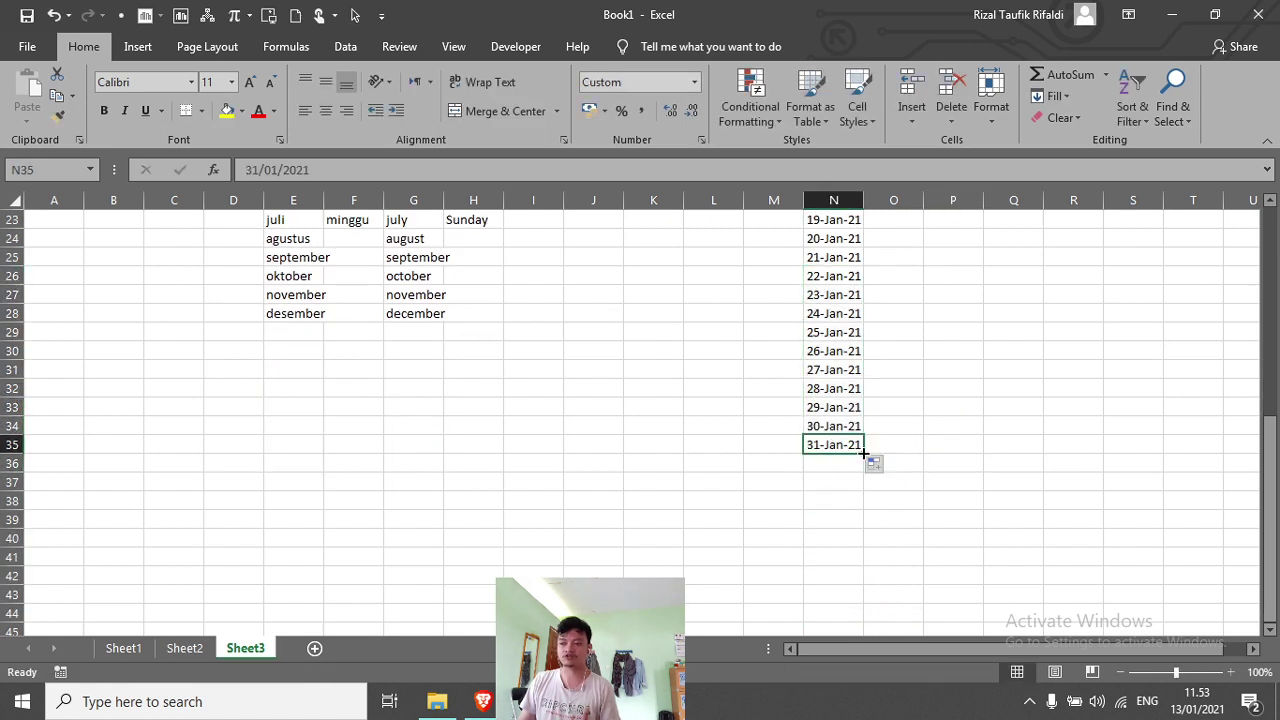
{"action": "left_click_drag", "start_coordinate": [863, 453], "coordinate": [871, 477]}
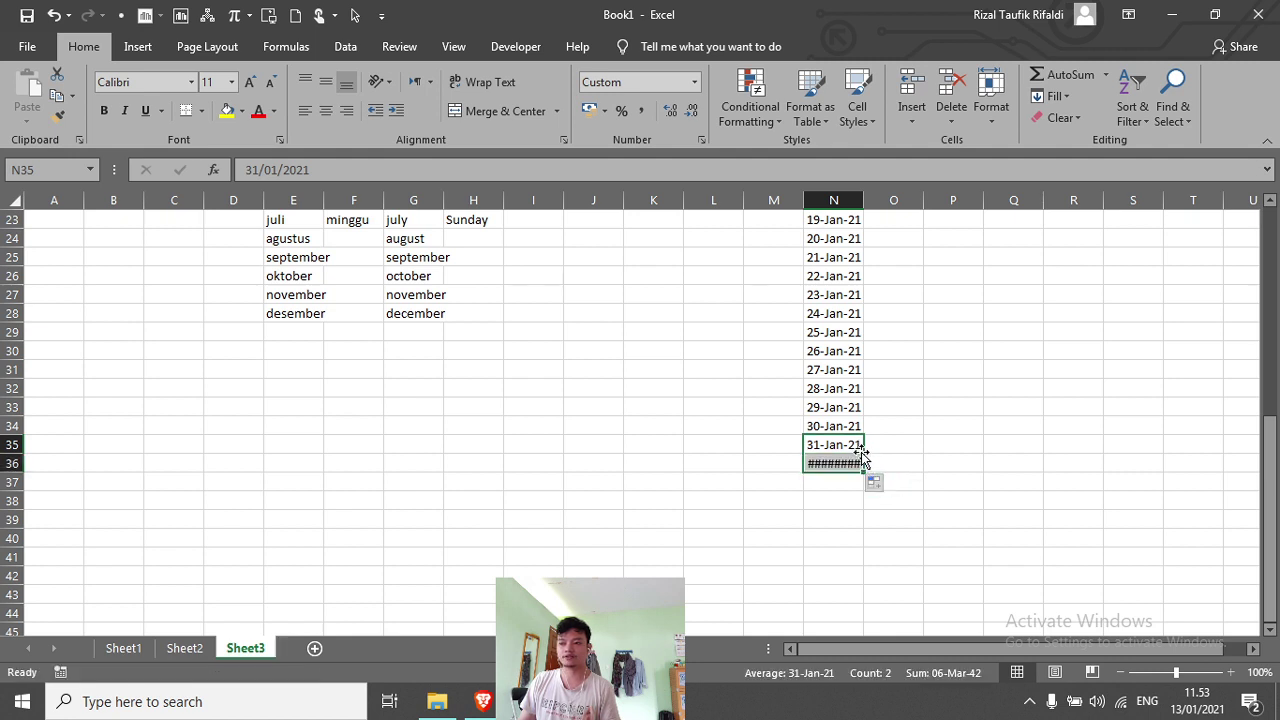
{"action": "left_click", "coordinate": [906, 442]}
{"action": "left_click", "coordinate": [828, 465]}
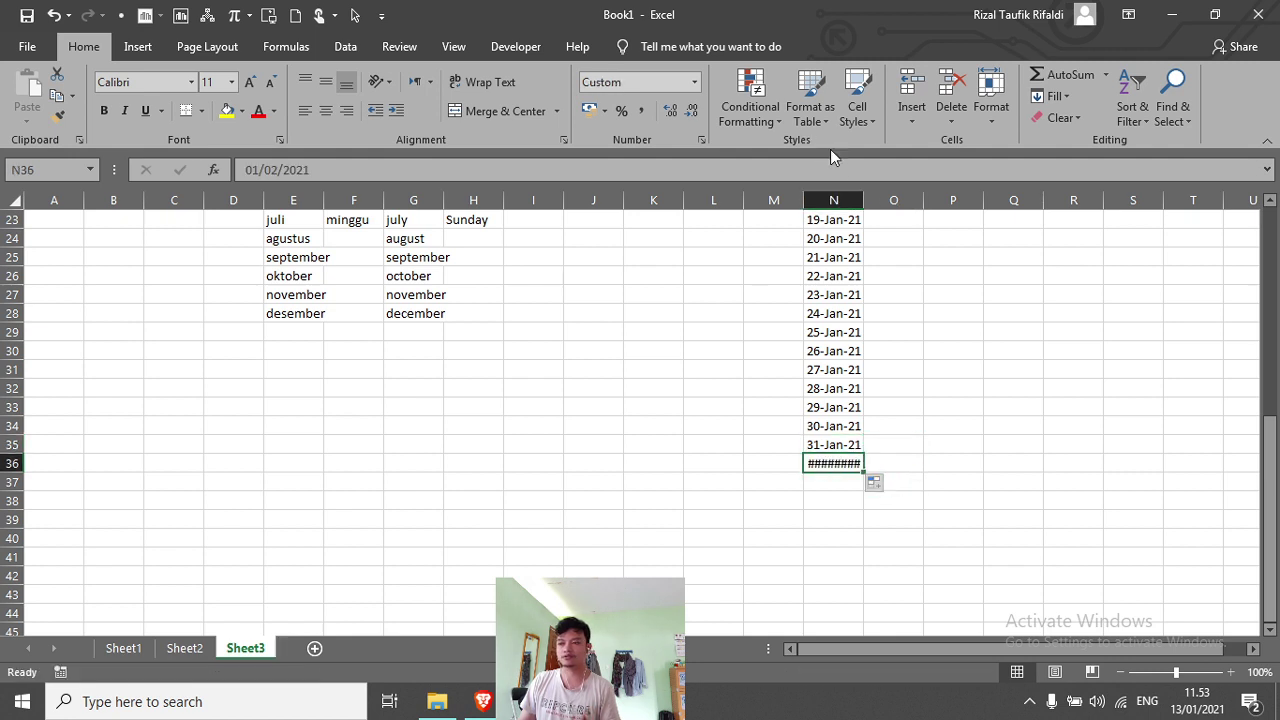
Step: Try auto-fitting the width of column N to its contents, and undo the resize
{"action": "double_click", "coordinate": [863, 193]}
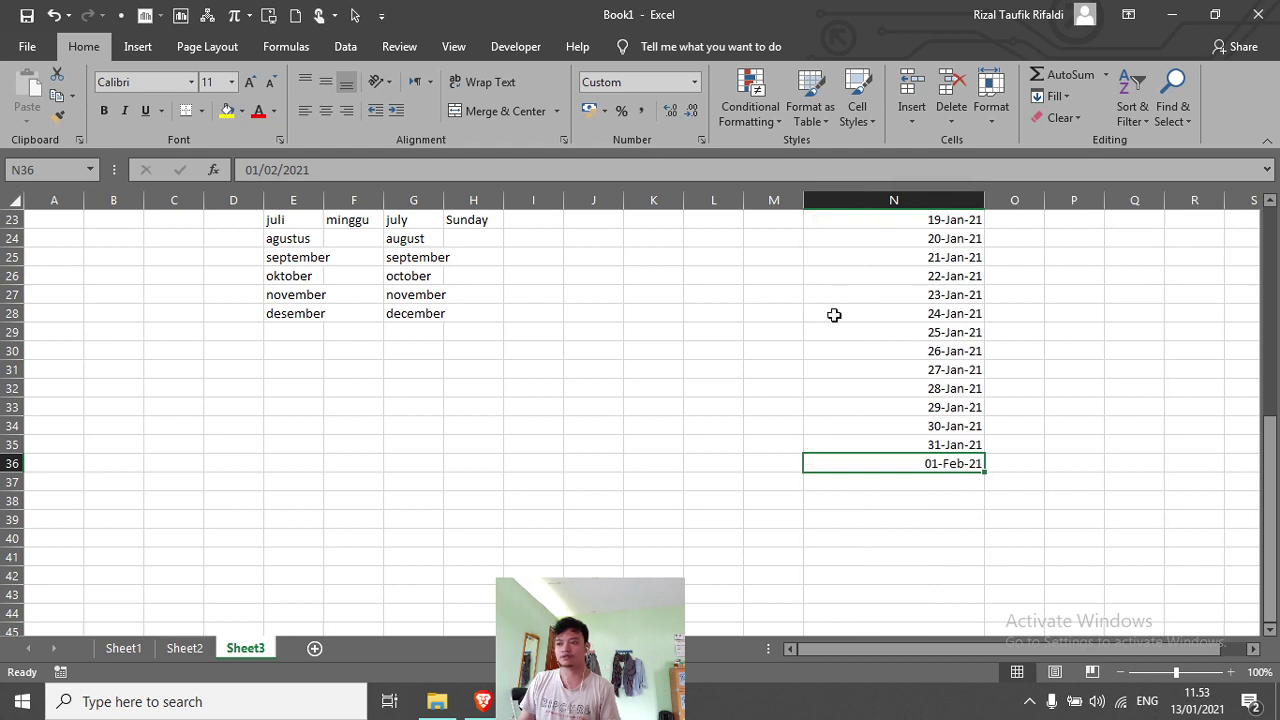
{"action": "left_click", "coordinate": [972, 520]}
{"action": "left_click", "coordinate": [955, 481]}
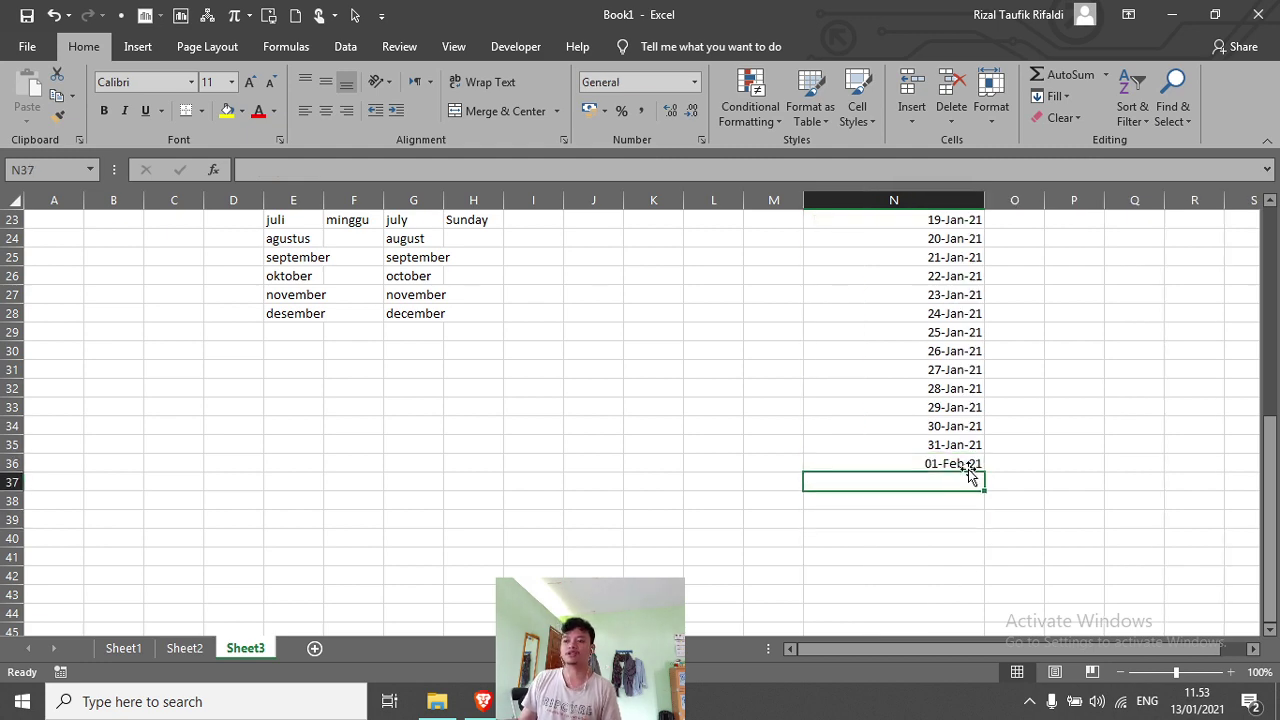
{"action": "scroll", "coordinate": [970, 488], "scroll_direction": "up", "scroll_amount": 4}
{"action": "scroll", "coordinate": [980, 492], "scroll_direction": "down", "scroll_amount": 4}
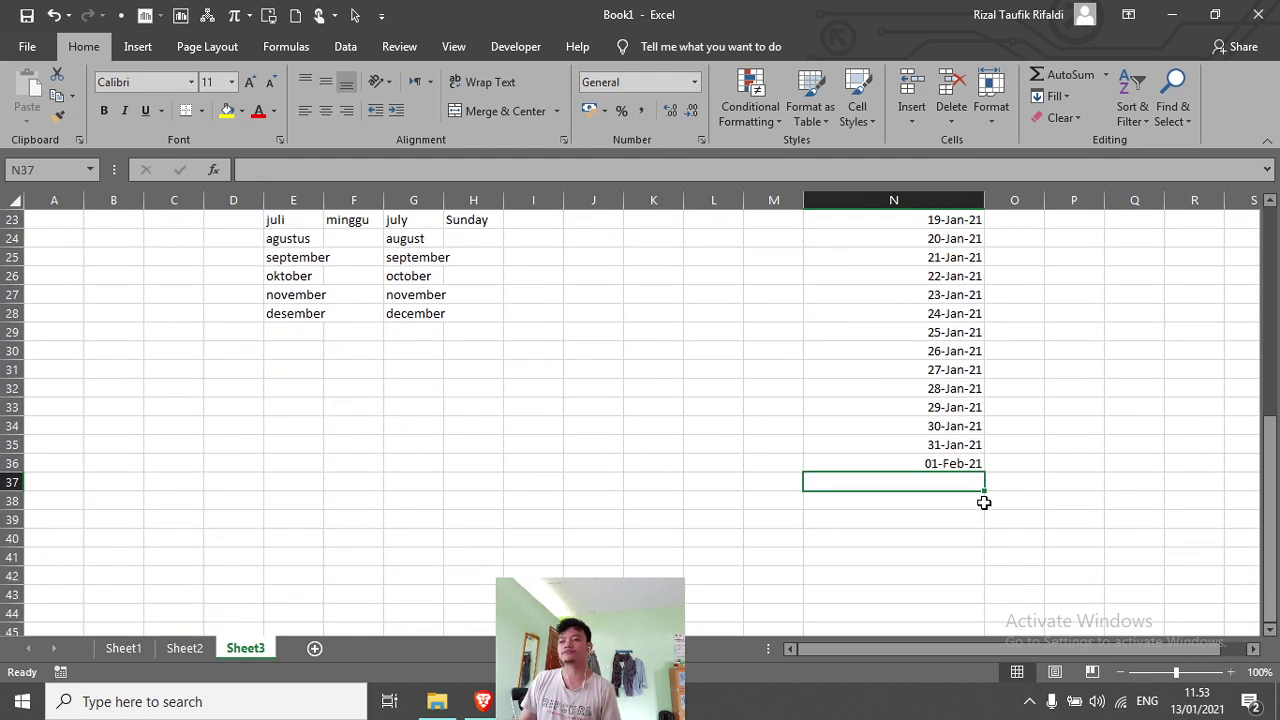
{"action": "scroll", "coordinate": [982, 500], "scroll_direction": "up", "scroll_amount": 4}
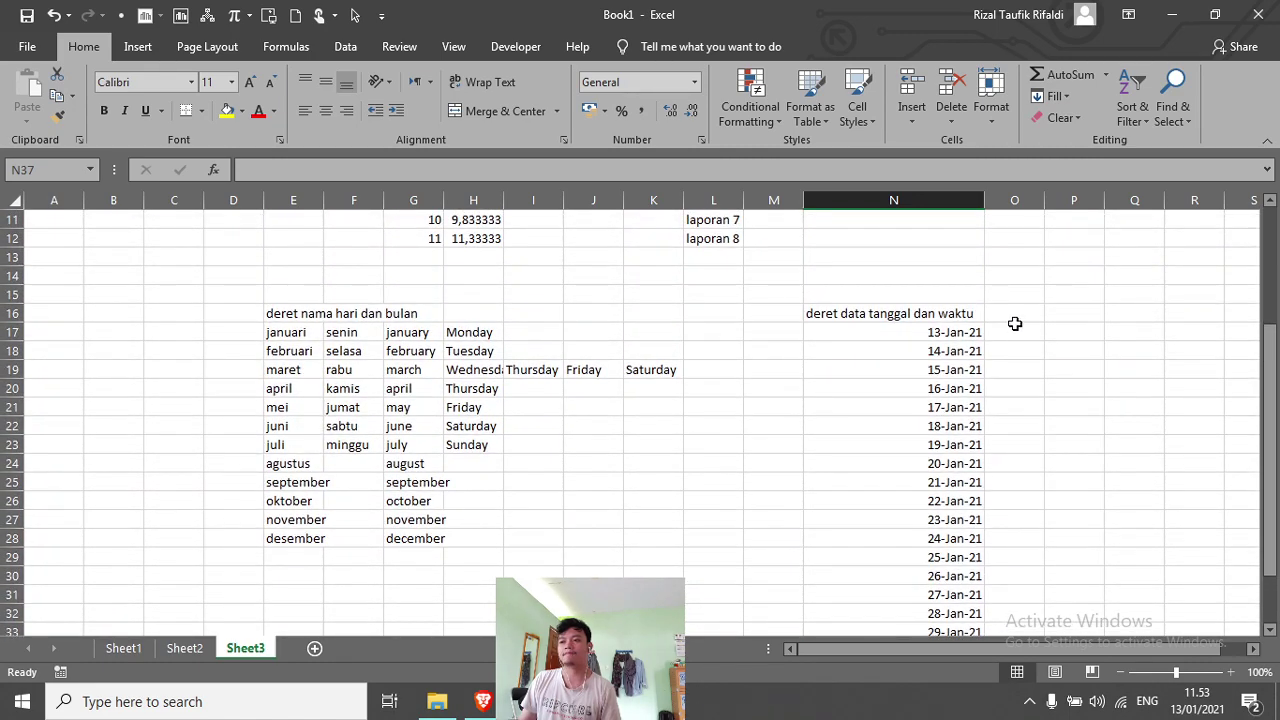
{"action": "scroll", "coordinate": [1014, 323], "scroll_direction": "down", "scroll_amount": 1}
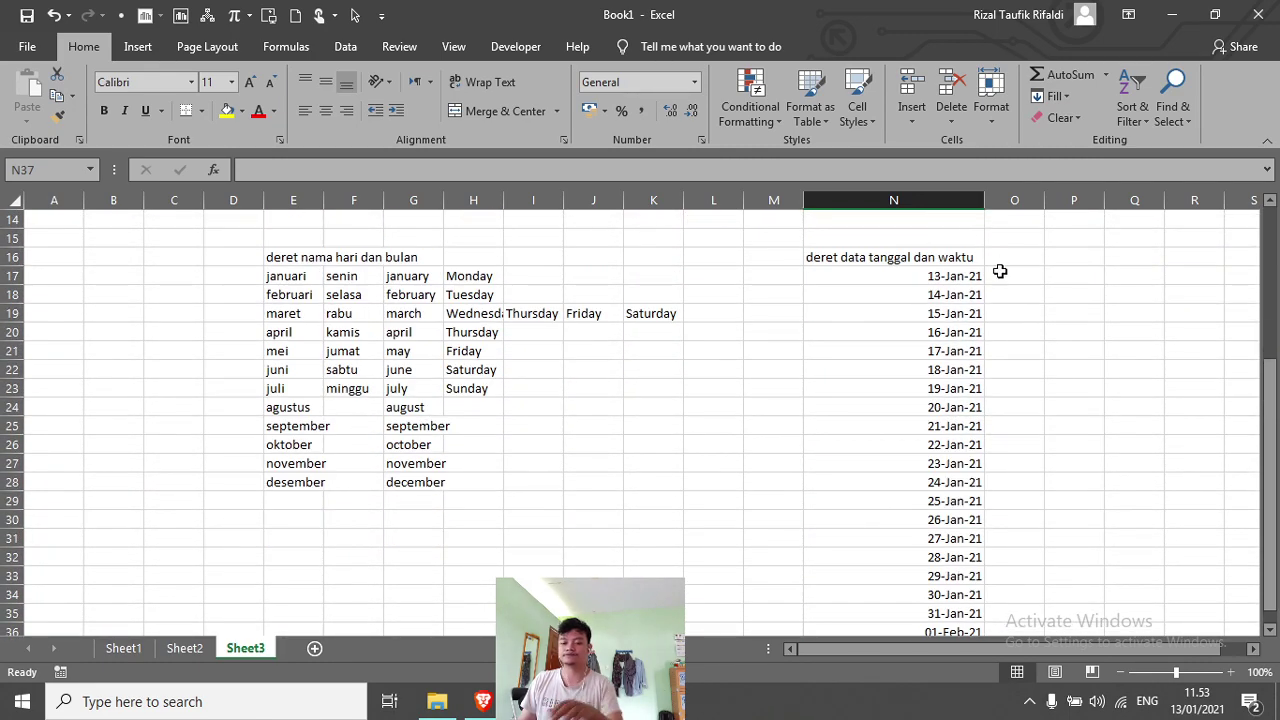
{"action": "key", "text": "ctrl+z"}
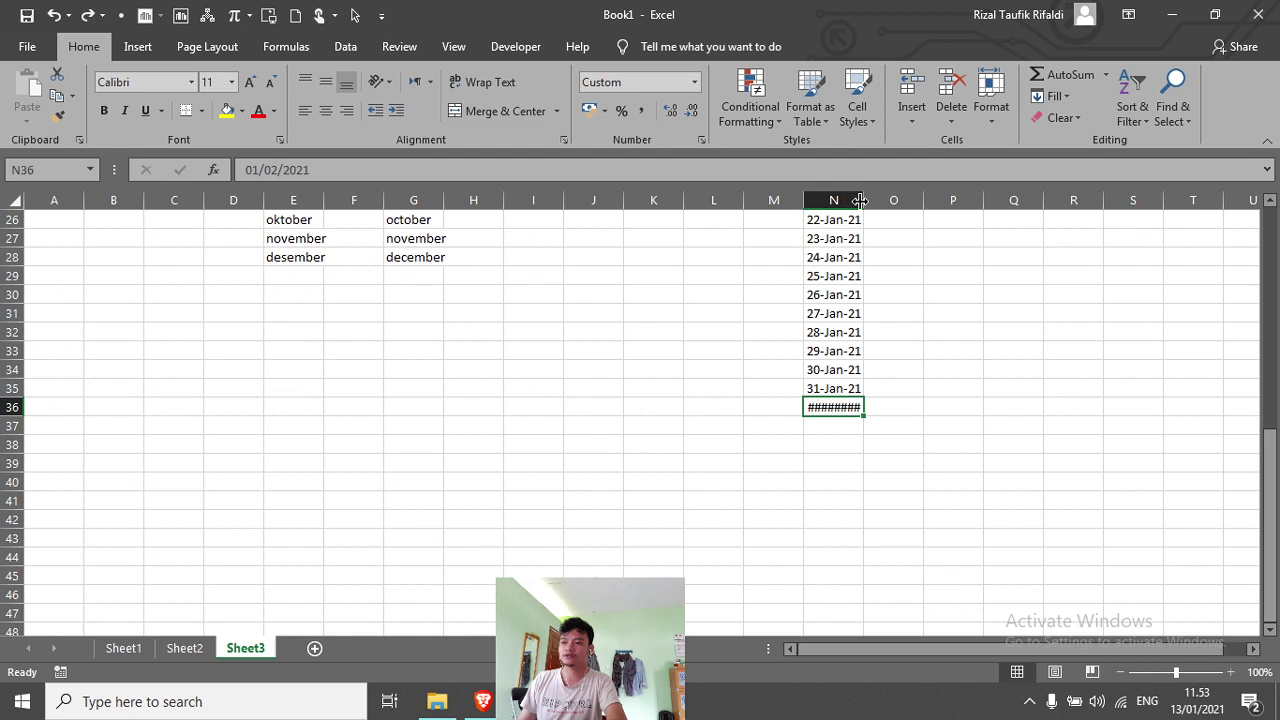
Step: Widen column N slightly by hand so that every date fits in its cell
{"action": "left_click_drag", "start_coordinate": [877, 202], "coordinate": [878, 202]}
{"action": "scroll", "coordinate": [1000, 317], "scroll_direction": "up", "scroll_amount": 5}
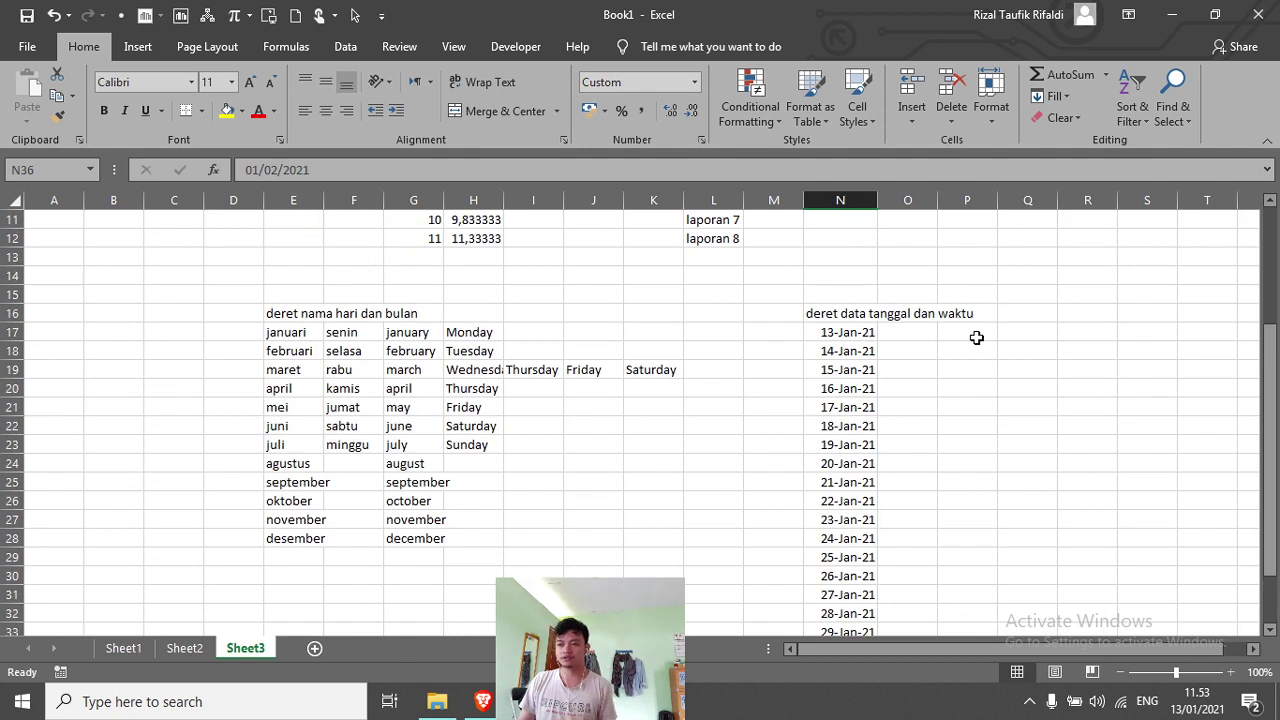
Step: Enter the time 11.53 in P17 and fill the hourly time series down to P25
{"action": "left_click", "coordinate": [961, 334]}
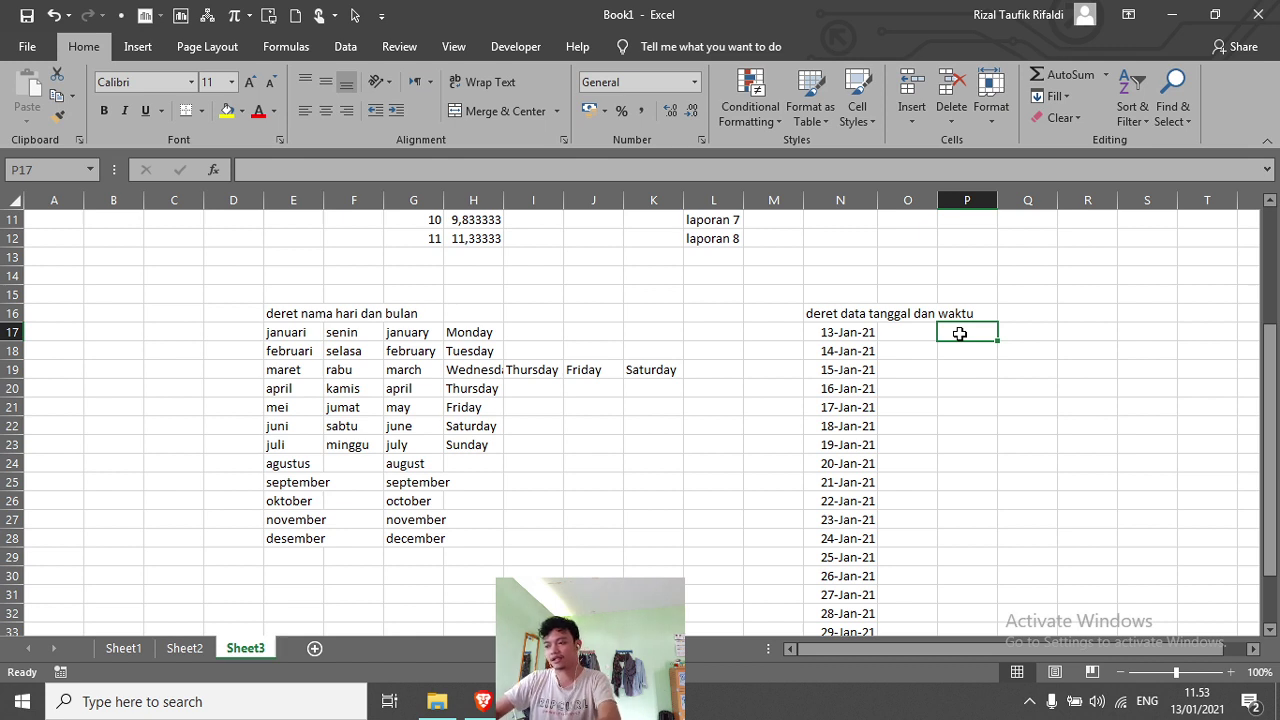
{"action": "type", "text": "11."}
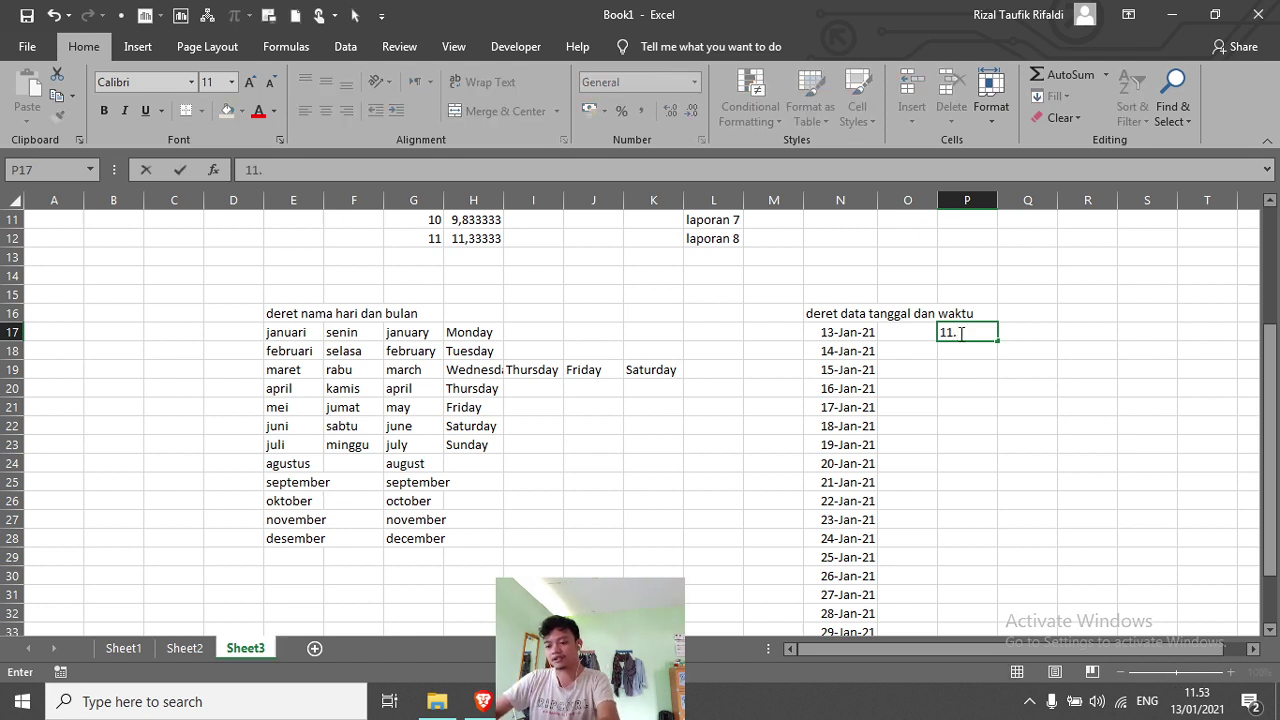
{"action": "type", "text": "53"}
{"action": "key", "text": "Return"}
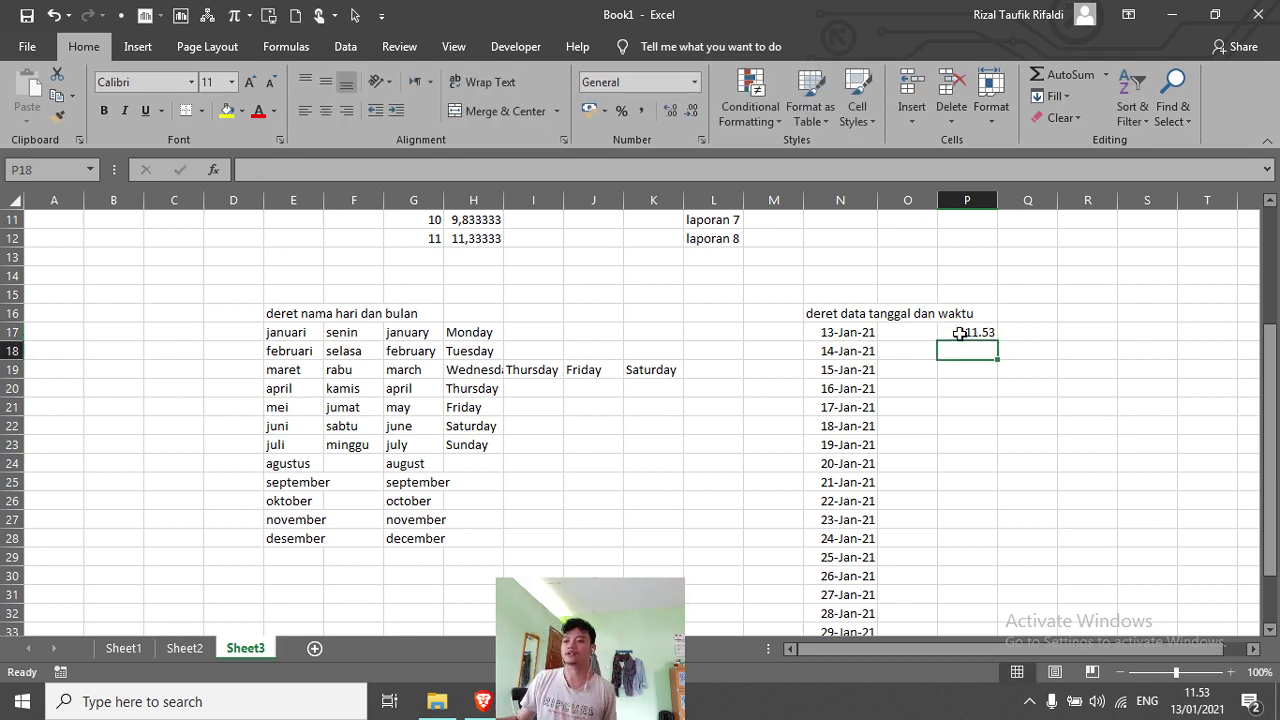
{"action": "left_click", "coordinate": [960, 333]}
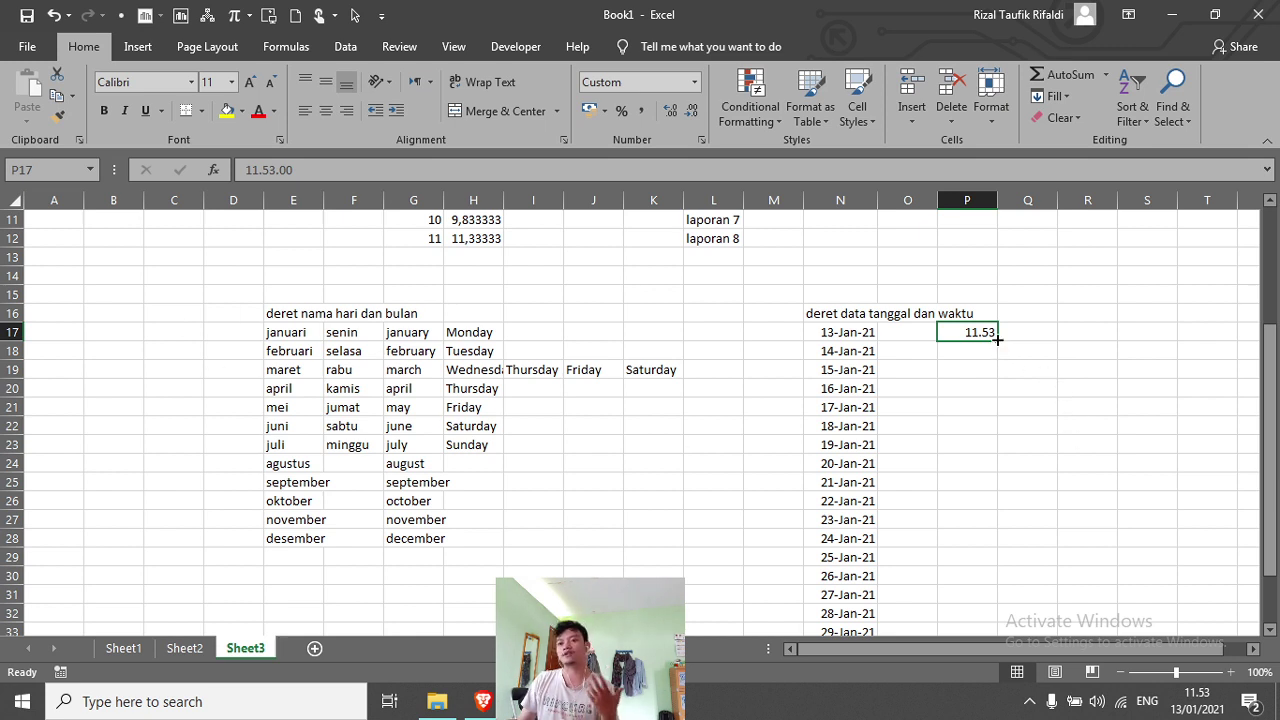
{"action": "left_click_drag", "start_coordinate": [997, 340], "coordinate": [999, 488]}
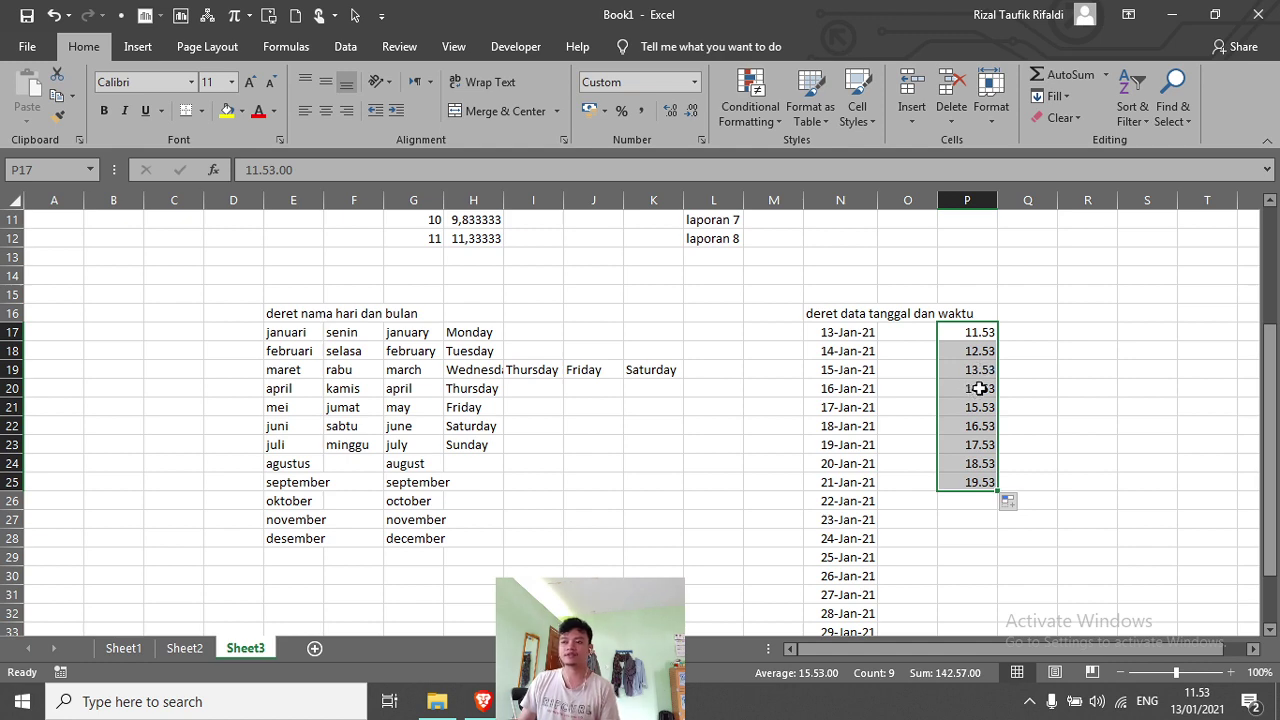
Step: Extend the hourly time series from P25 down to P31, up to 01.53
{"action": "scroll", "coordinate": [983, 378], "scroll_direction": "down", "scroll_amount": 1}
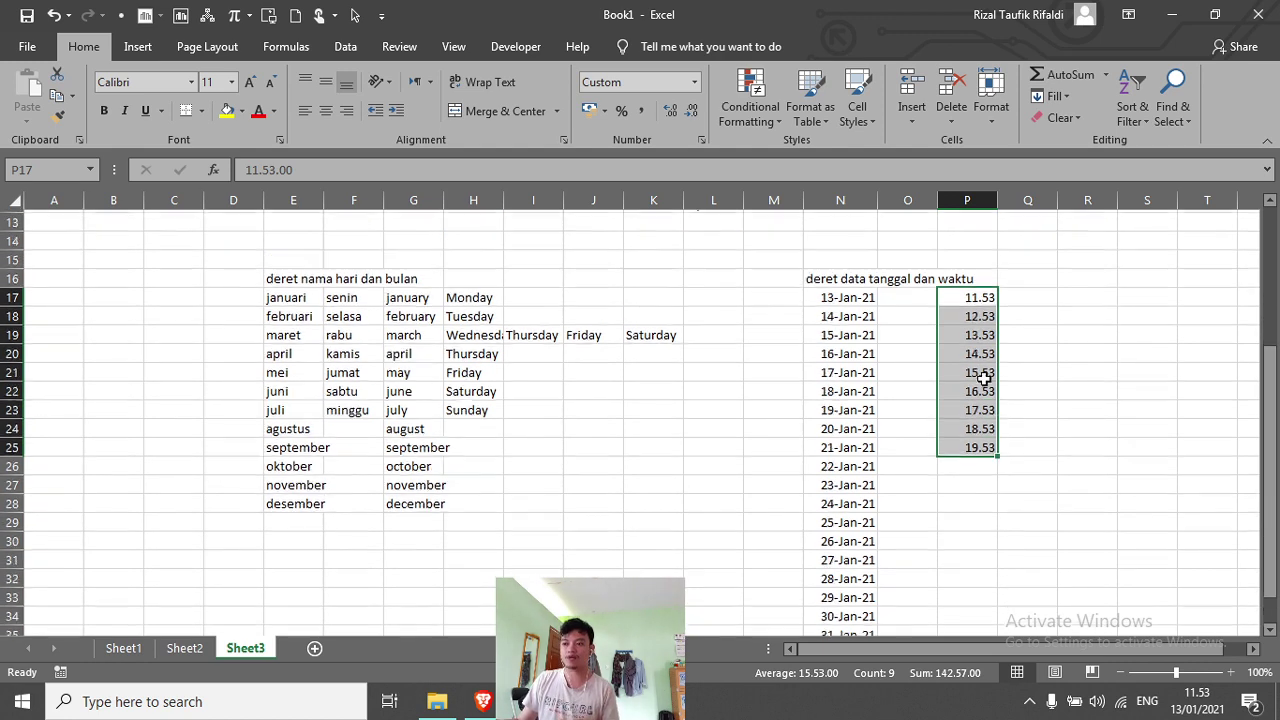
{"action": "scroll", "coordinate": [983, 378], "scroll_direction": "up", "scroll_amount": 1}
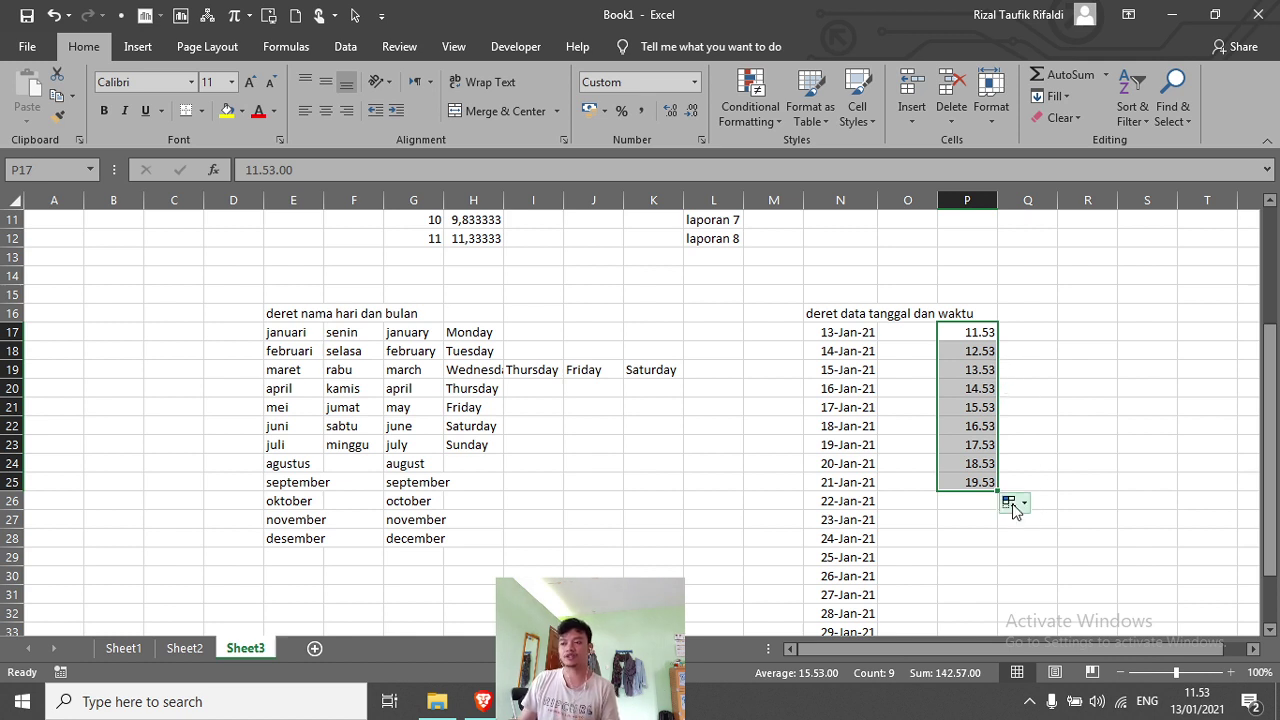
{"action": "left_click_drag", "start_coordinate": [997, 491], "coordinate": [990, 580]}
{"action": "scroll", "coordinate": [1000, 571], "scroll_direction": "down", "scroll_amount": 2}
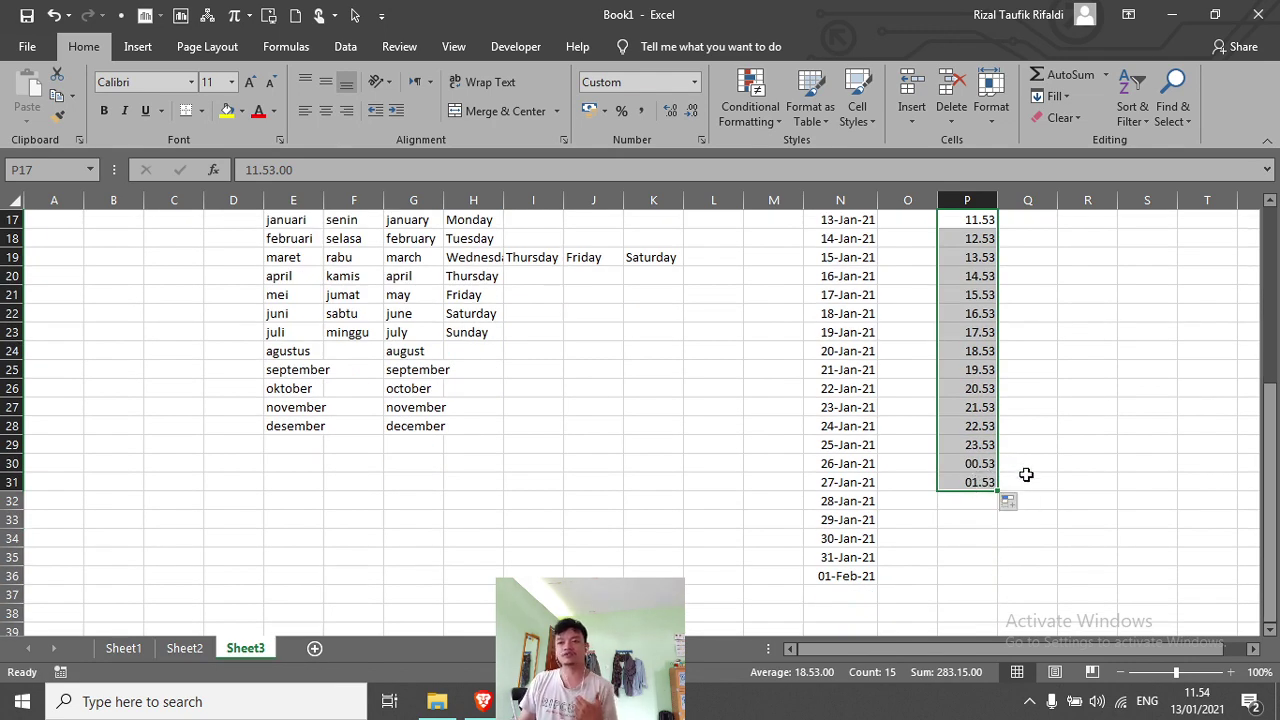
{"action": "scroll", "coordinate": [1024, 470], "scroll_direction": "up", "scroll_amount": 4}
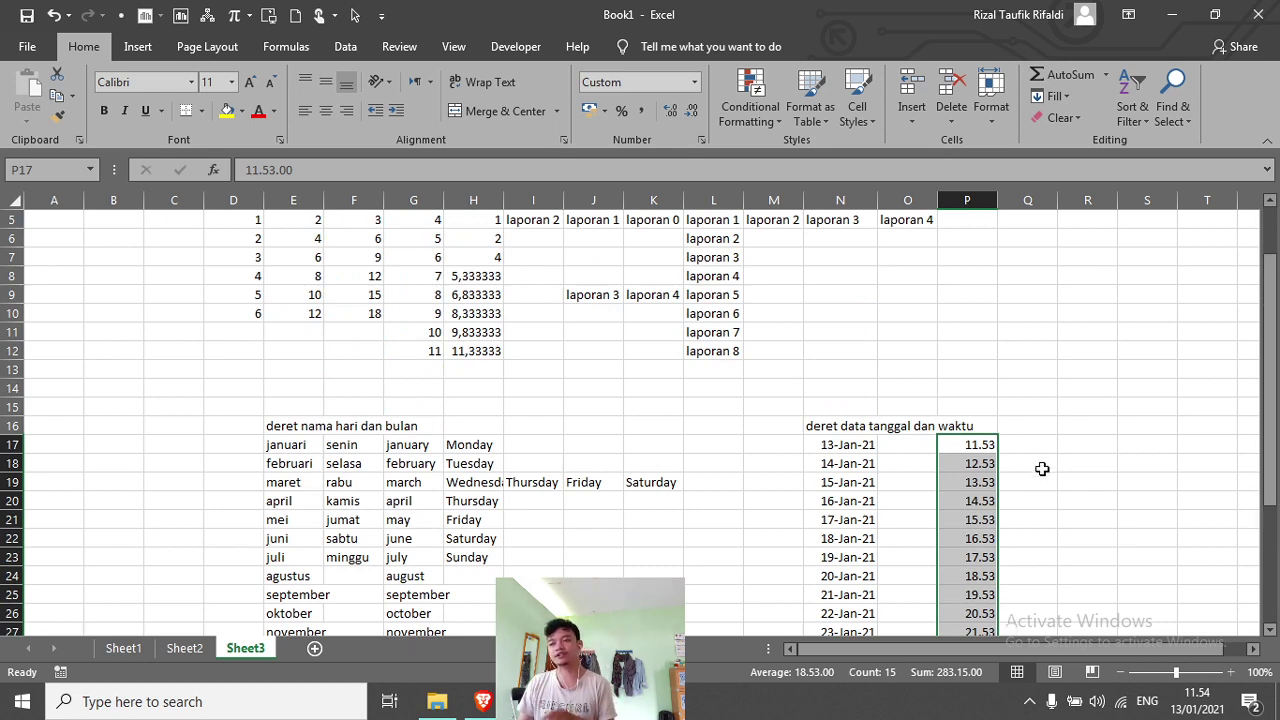
{"action": "scroll", "coordinate": [1041, 462], "scroll_direction": "down", "scroll_amount": 1}
{"action": "scroll", "coordinate": [1044, 466], "scroll_direction": "down", "scroll_amount": 1}
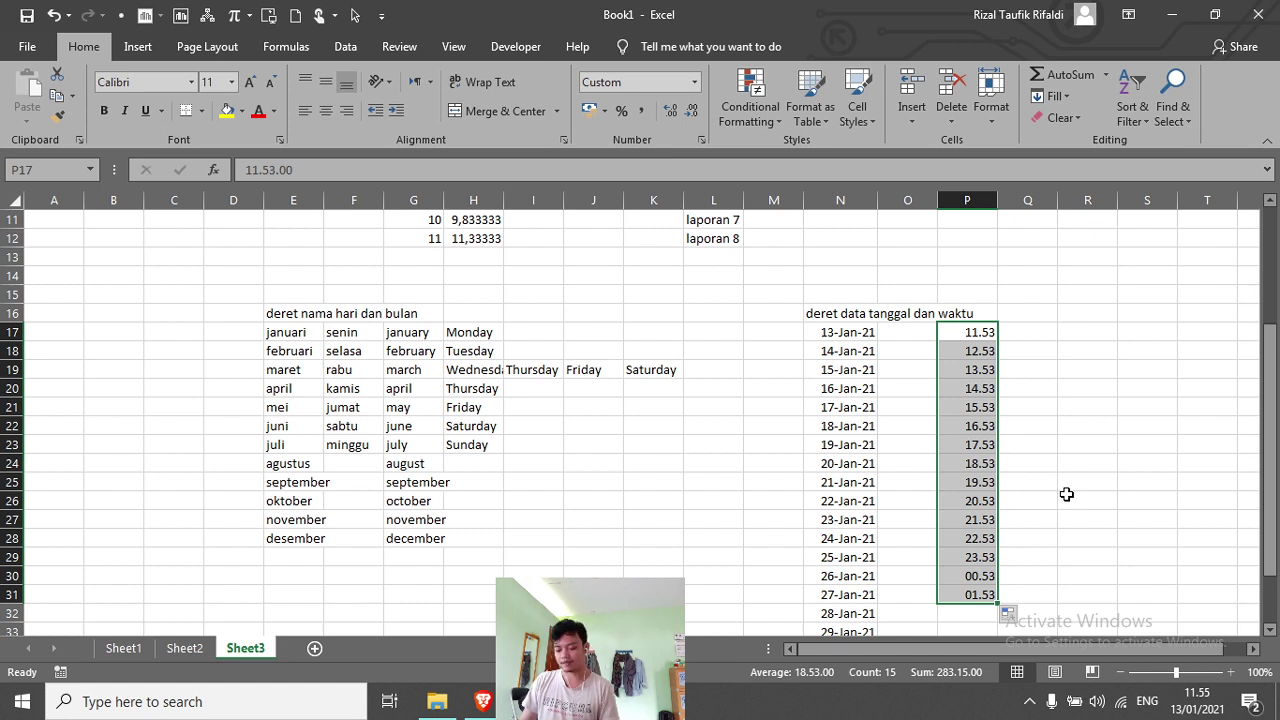
{"action": "left_click", "coordinate": [836, 460]}
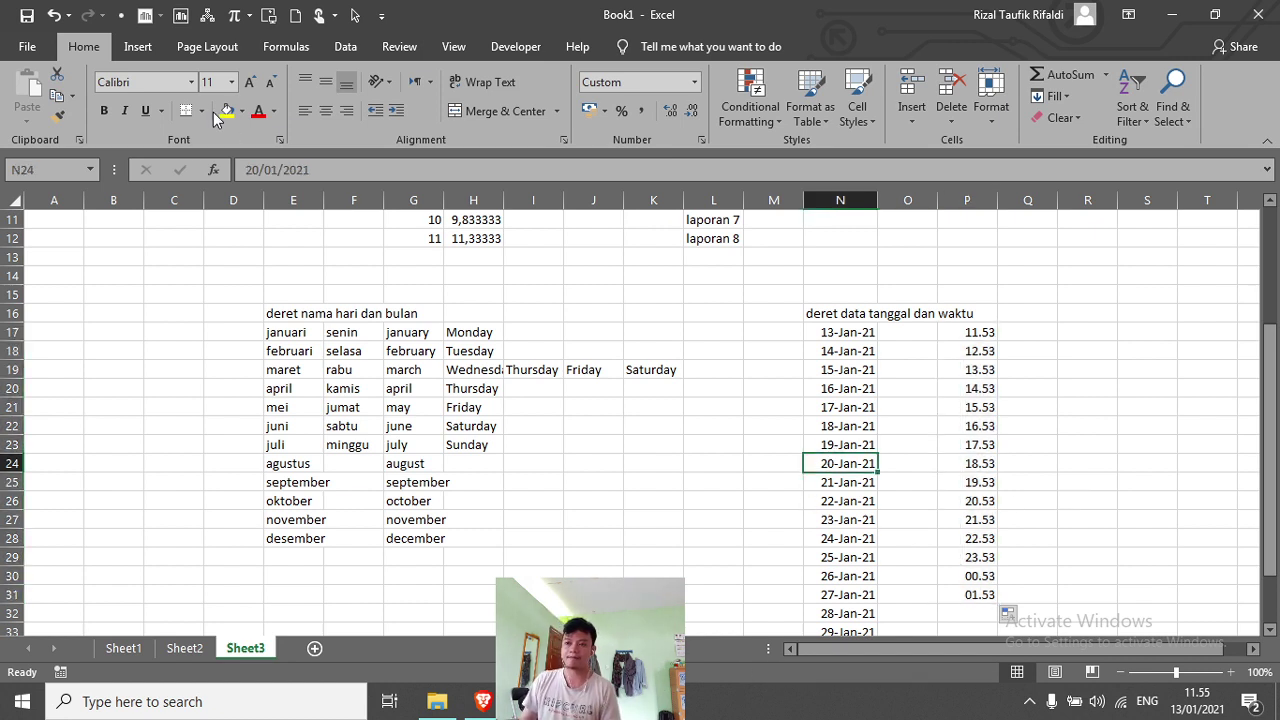
Step: Open the Custom Lists editor from the General section of the advanced Excel options
{"action": "left_click", "coordinate": [24, 50]}
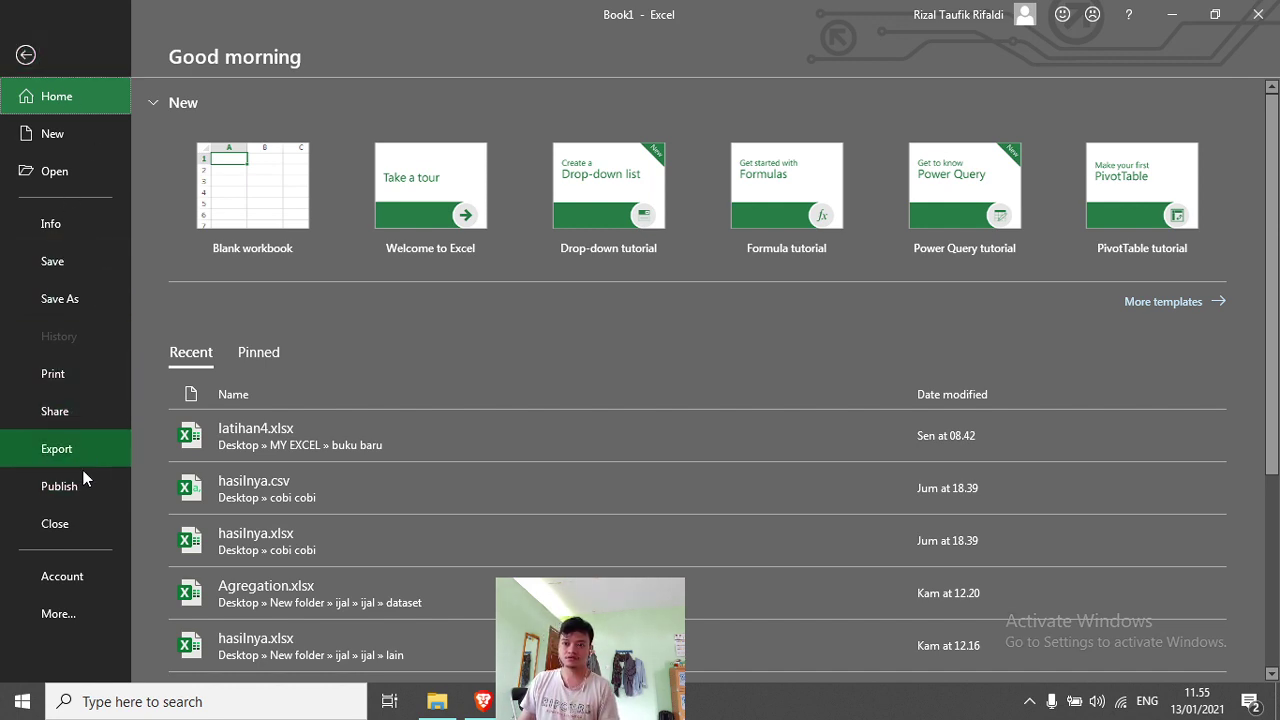
{"action": "left_click", "coordinate": [89, 611]}
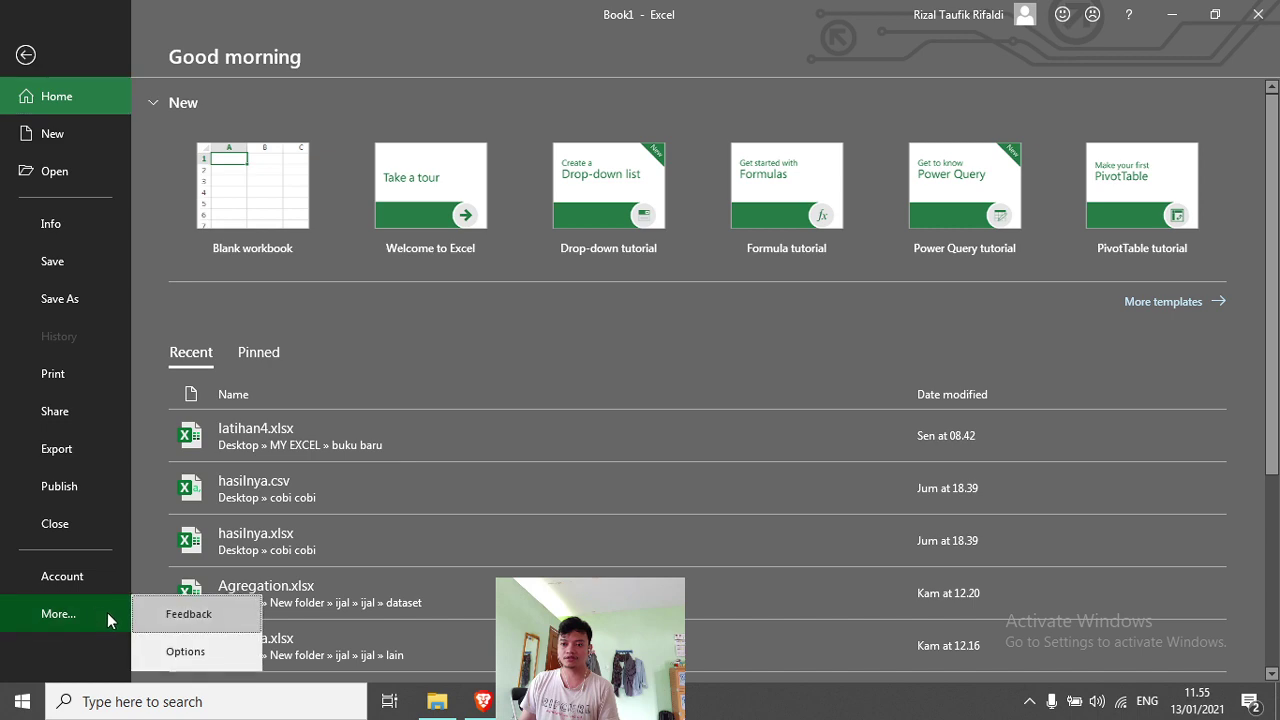
{"action": "left_click", "coordinate": [183, 649]}
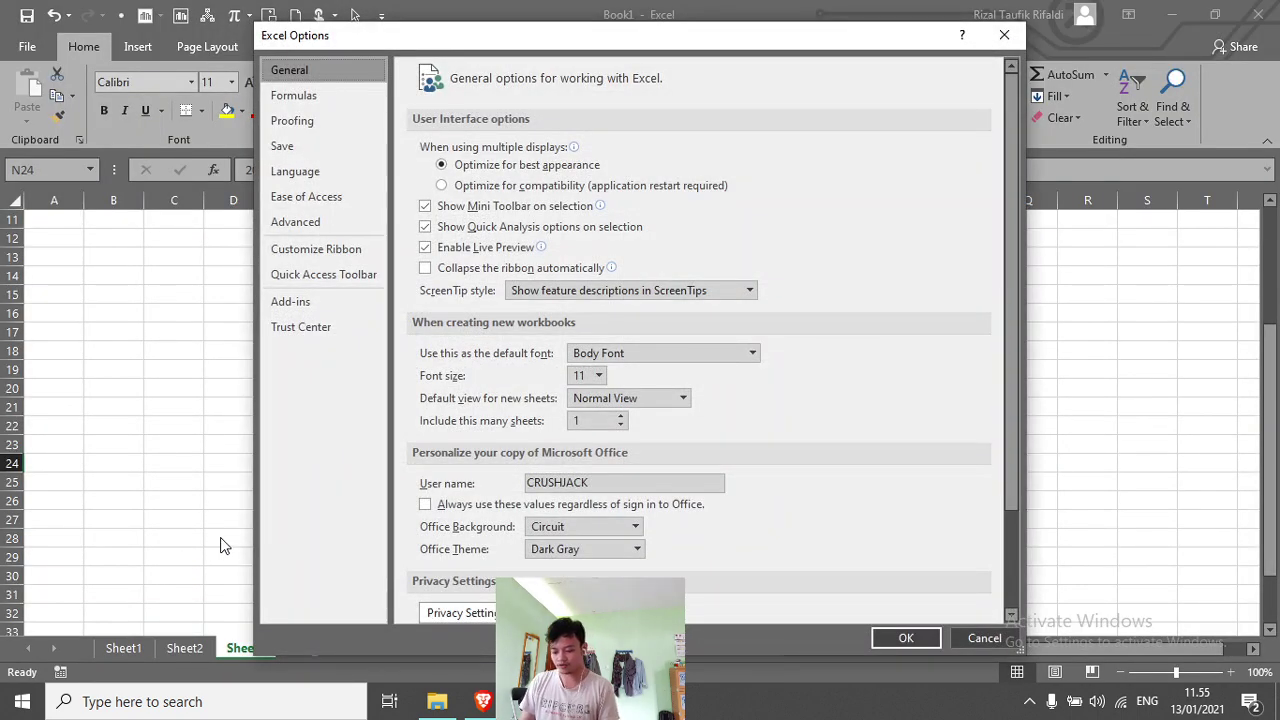
{"action": "left_click", "coordinate": [304, 225]}
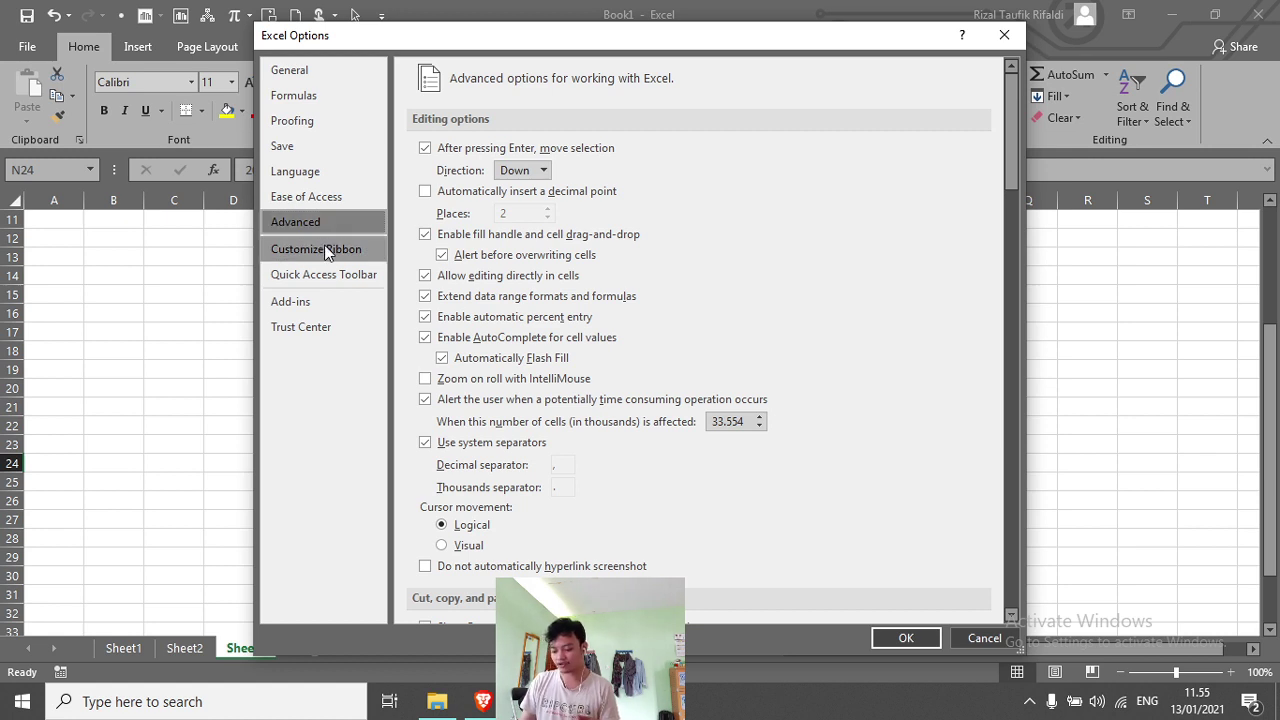
{"action": "scroll", "coordinate": [590, 420], "scroll_direction": "down", "scroll_amount": 4}
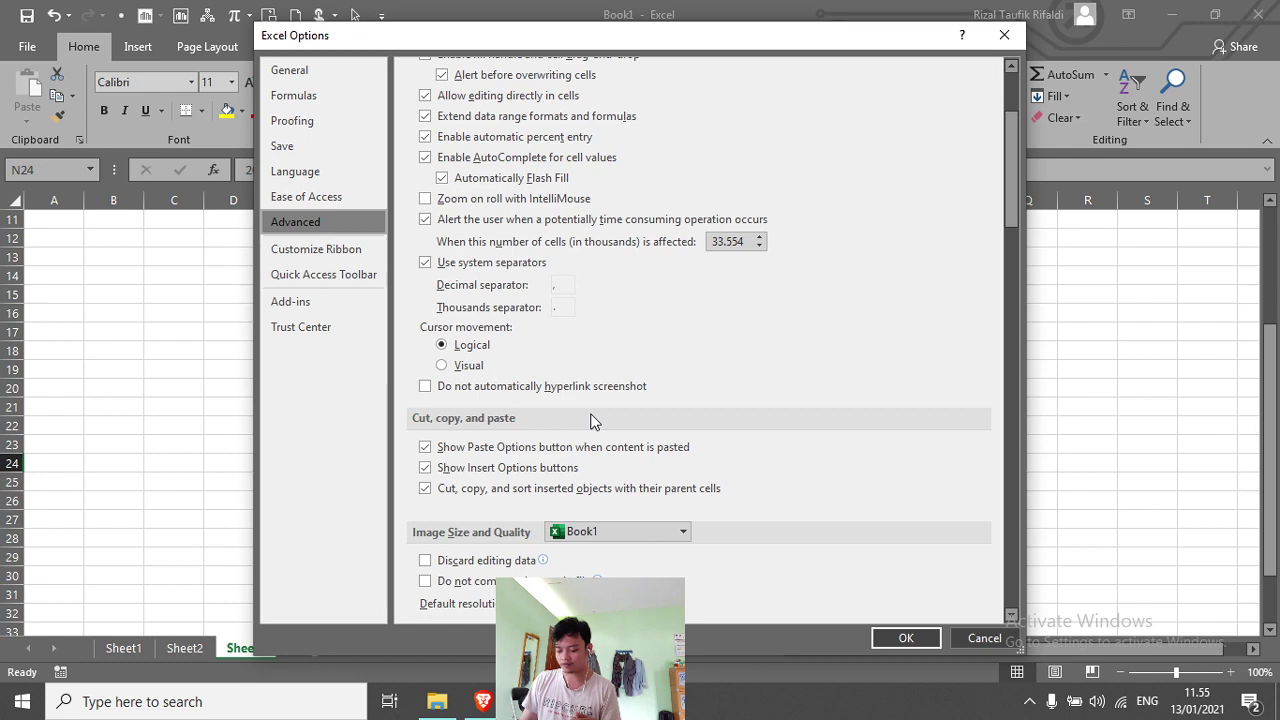
{"action": "scroll", "coordinate": [590, 420], "scroll_direction": "down", "scroll_amount": 12}
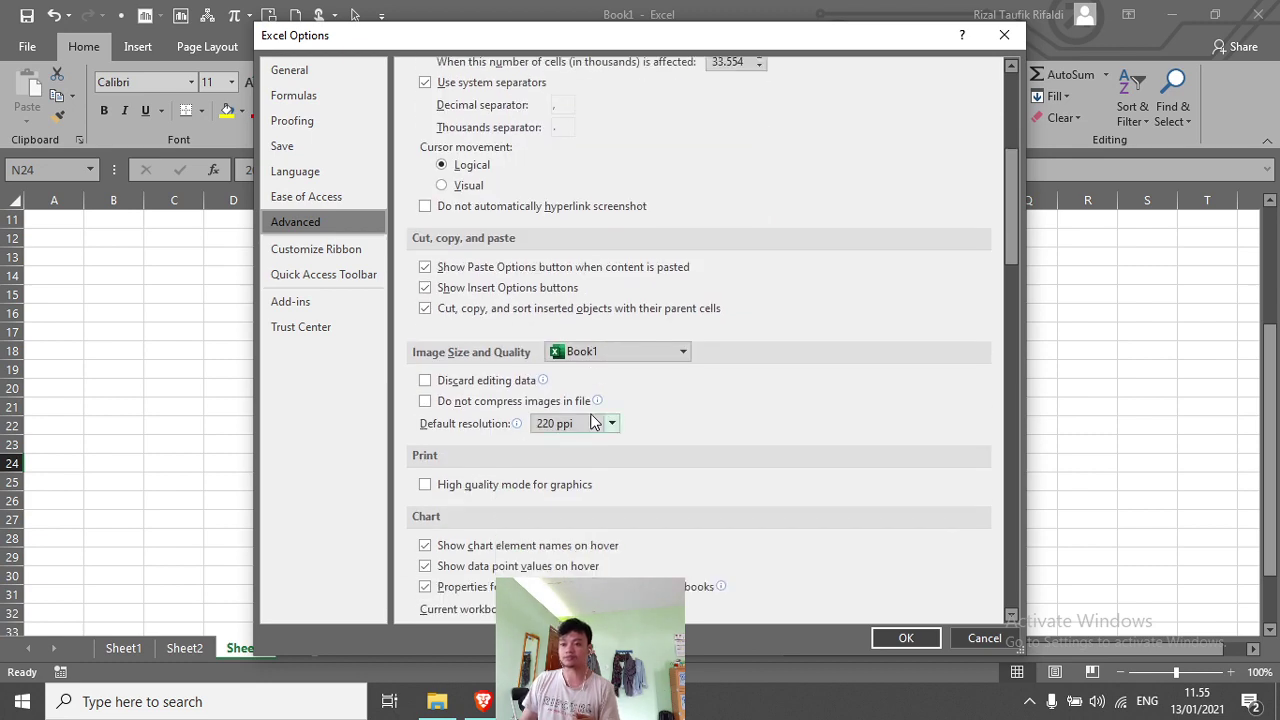
{"action": "scroll", "coordinate": [595, 415], "scroll_direction": "down", "scroll_amount": 15}
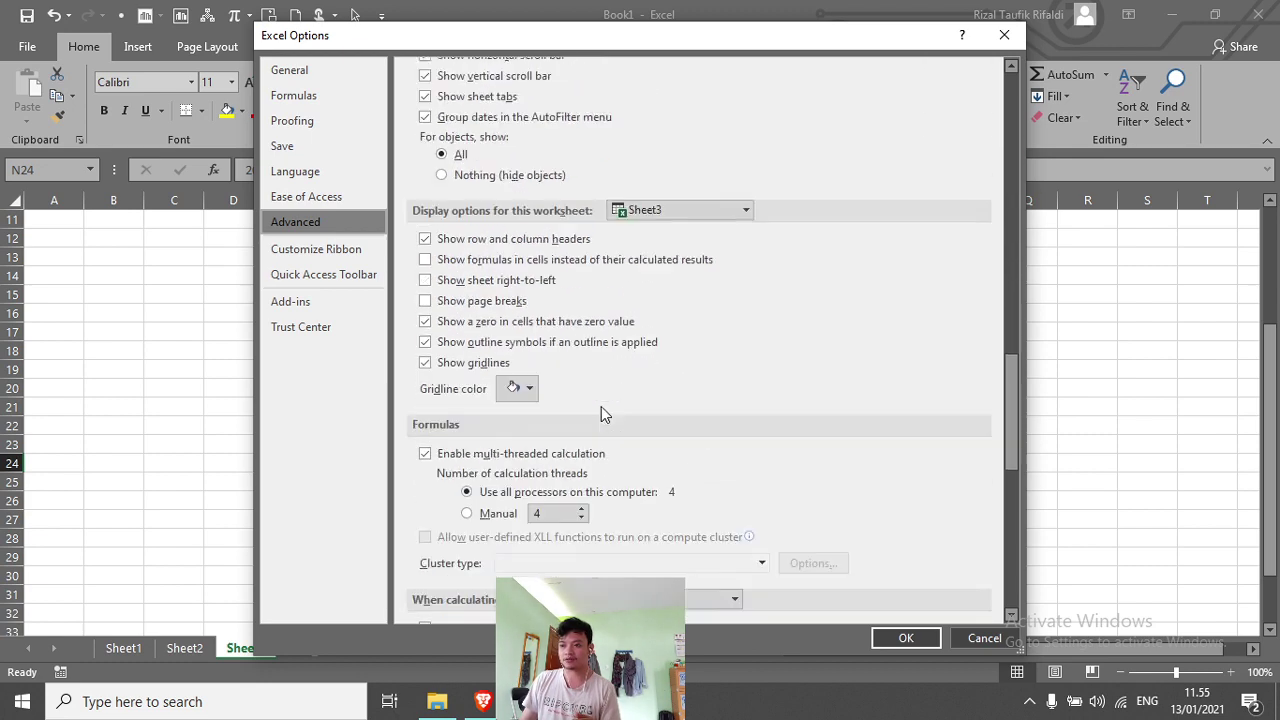
{"action": "scroll", "coordinate": [601, 406], "scroll_direction": "down", "scroll_amount": 2}
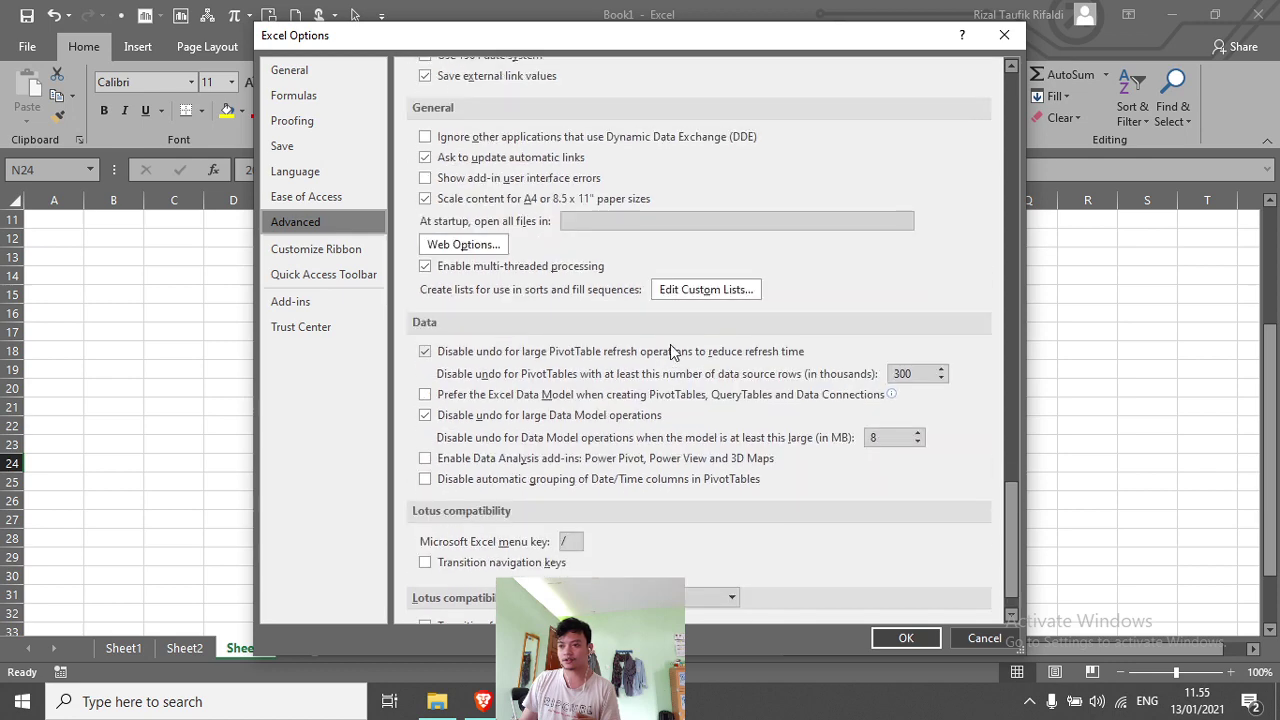
{"action": "left_click", "coordinate": [693, 289]}
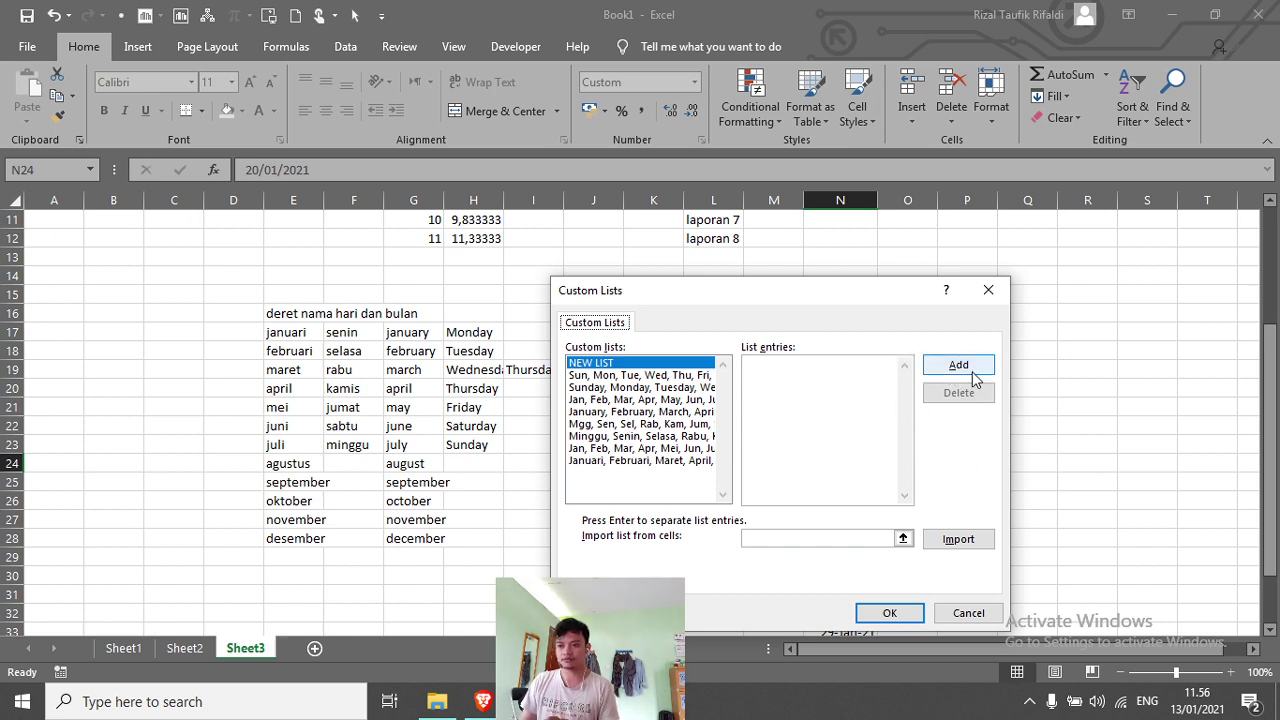
{"action": "left_click", "coordinate": [633, 365]}
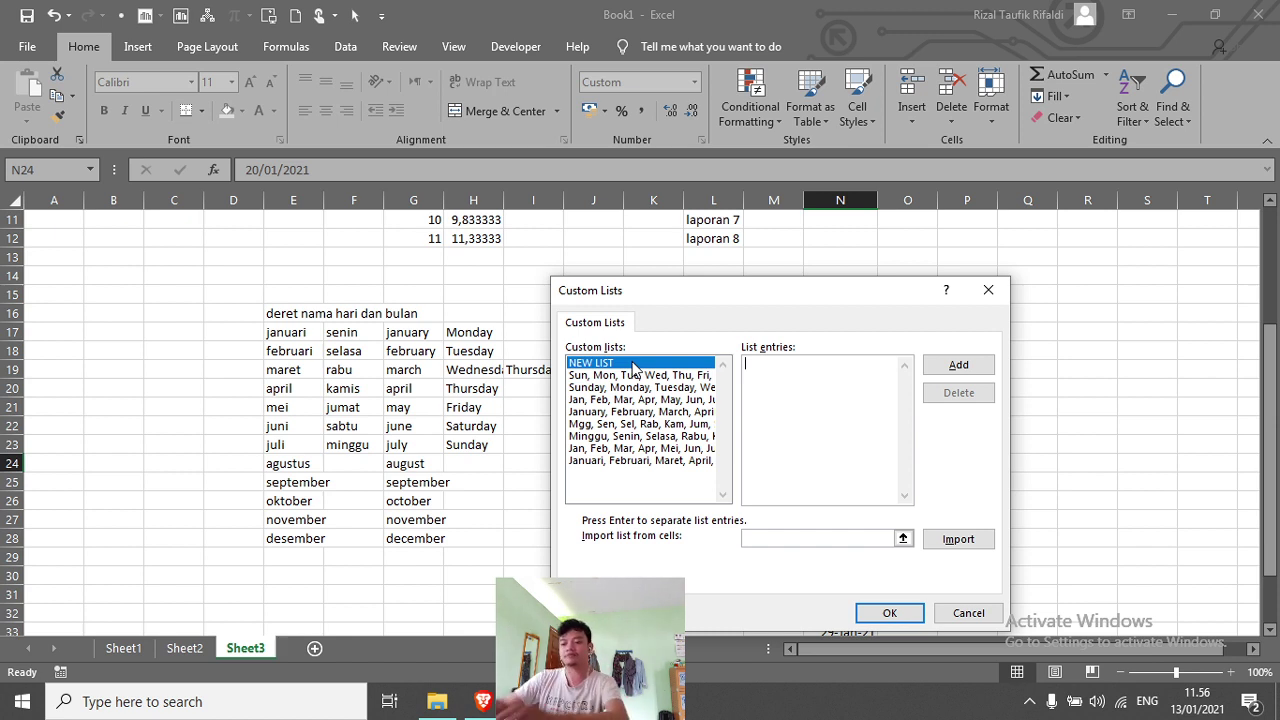
{"action": "type", "text": "senin "}
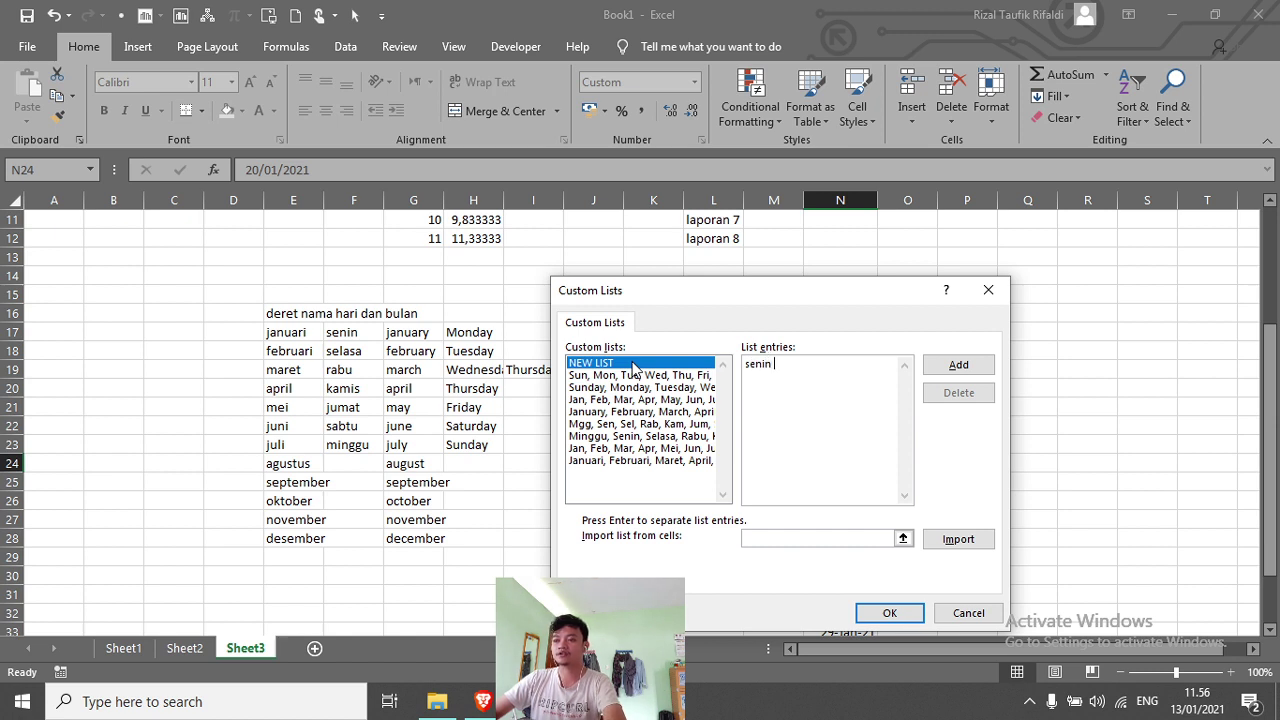
{"action": "type", "text": "selasa"}
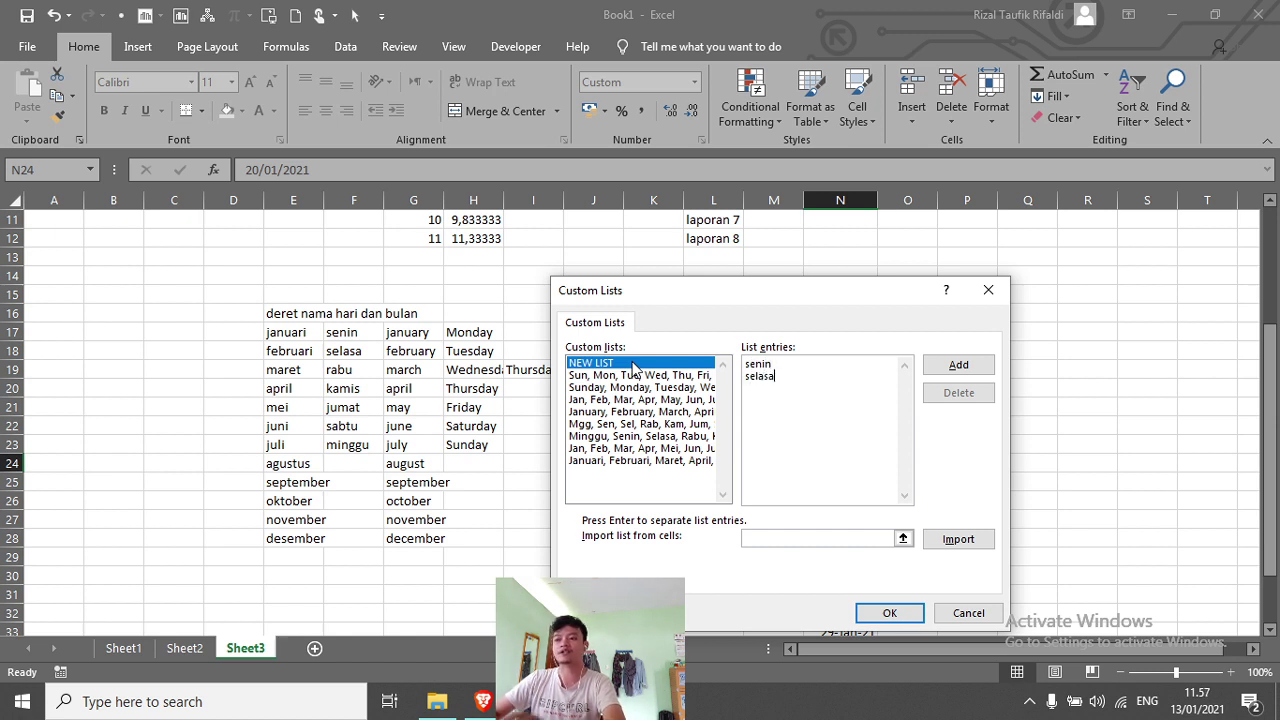
{"action": "key", "text": "BackSpace"}
{"action": "key", "text": "BackSpace"}
{"action": "key", "text": "BackSpace"}
{"action": "key", "text": "BackSpace"}
{"action": "key", "text": "BackSpace"}
{"action": "key", "text": "BackSpace"}
{"action": "key", "text": "BackSpace"}
{"action": "key", "text": "BackSpace"}
{"action": "key", "text": "BackSpace"}
{"action": "key", "text": "BackSpace"}
{"action": "key", "text": "BackSpace"}
{"action": "key", "text": "BackSpace"}
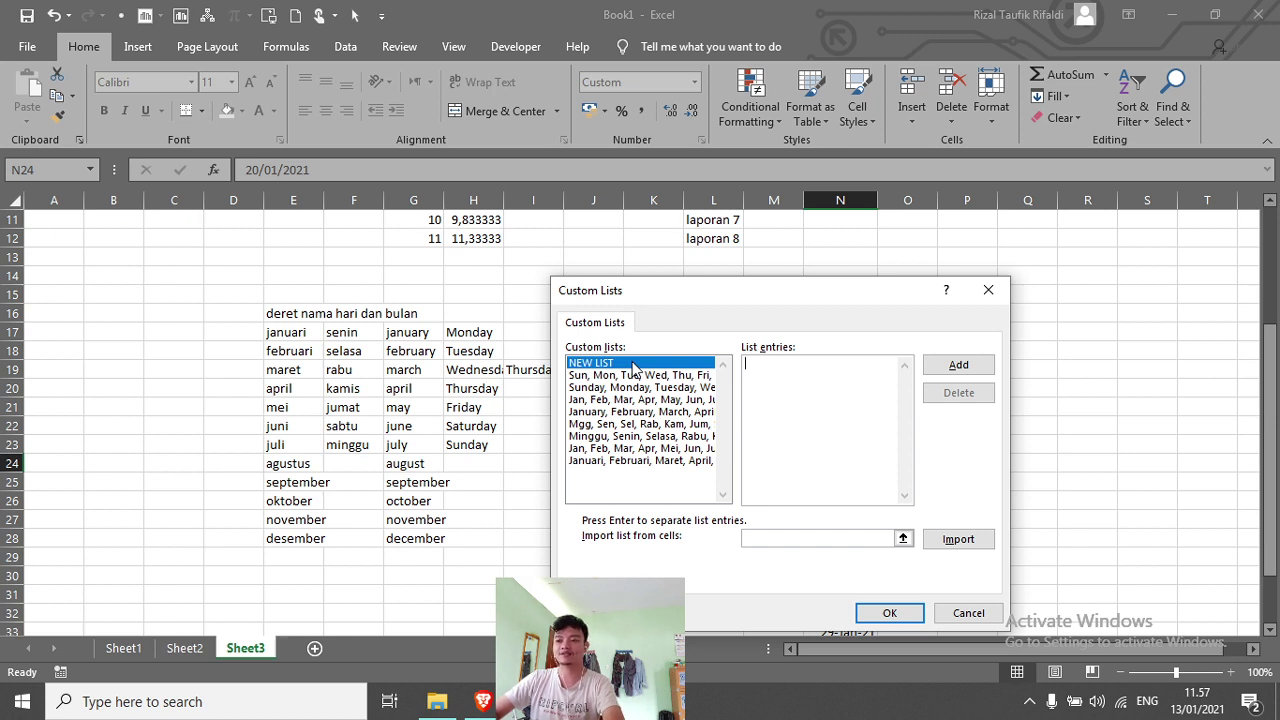
Step: Enter merah, jingga, kuning, hijau, biru, nila and ungu as separate entries of a new custom list
{"action": "type", "text": "mera"}
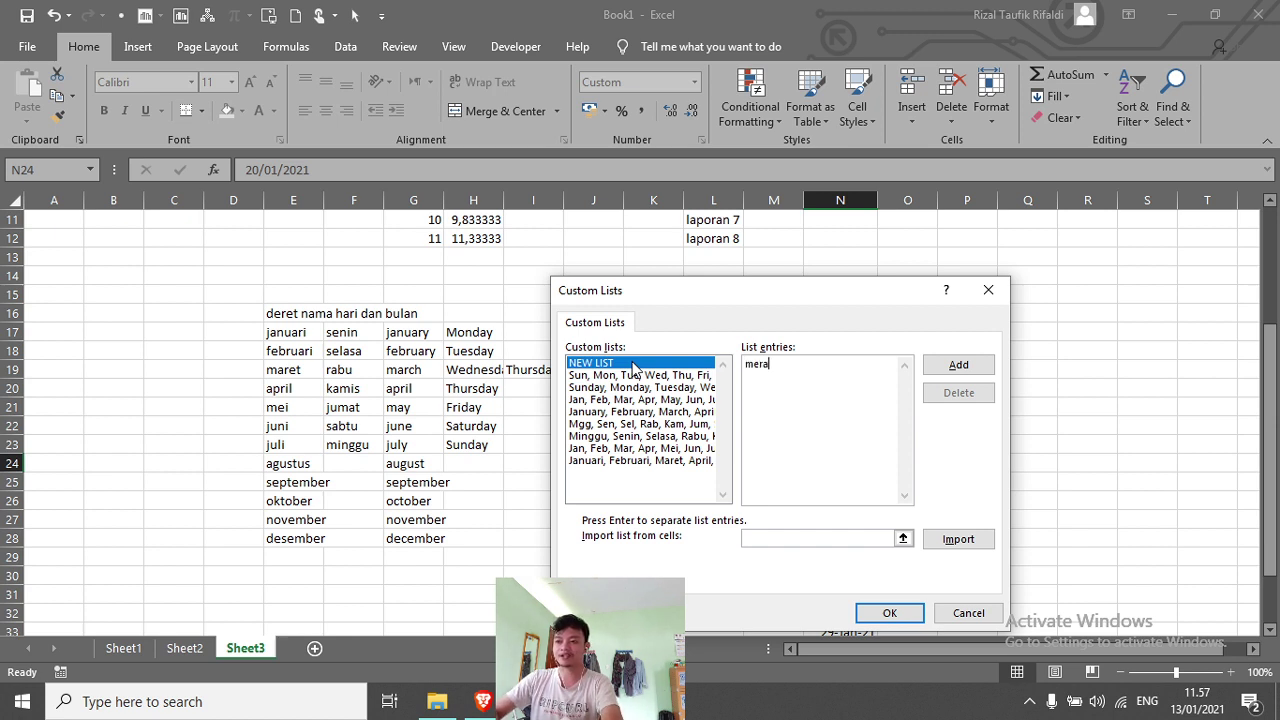
{"action": "type", "text": "h jingga "}
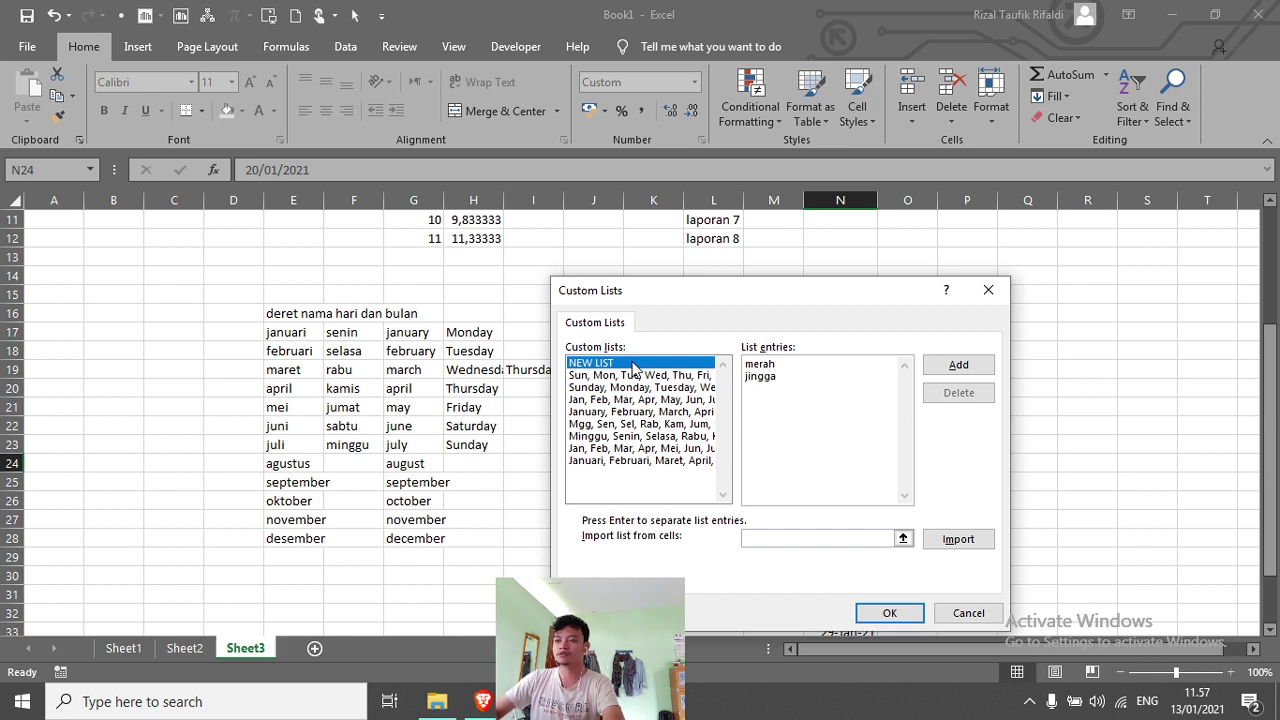
{"action": "type", "text": "kuning"}
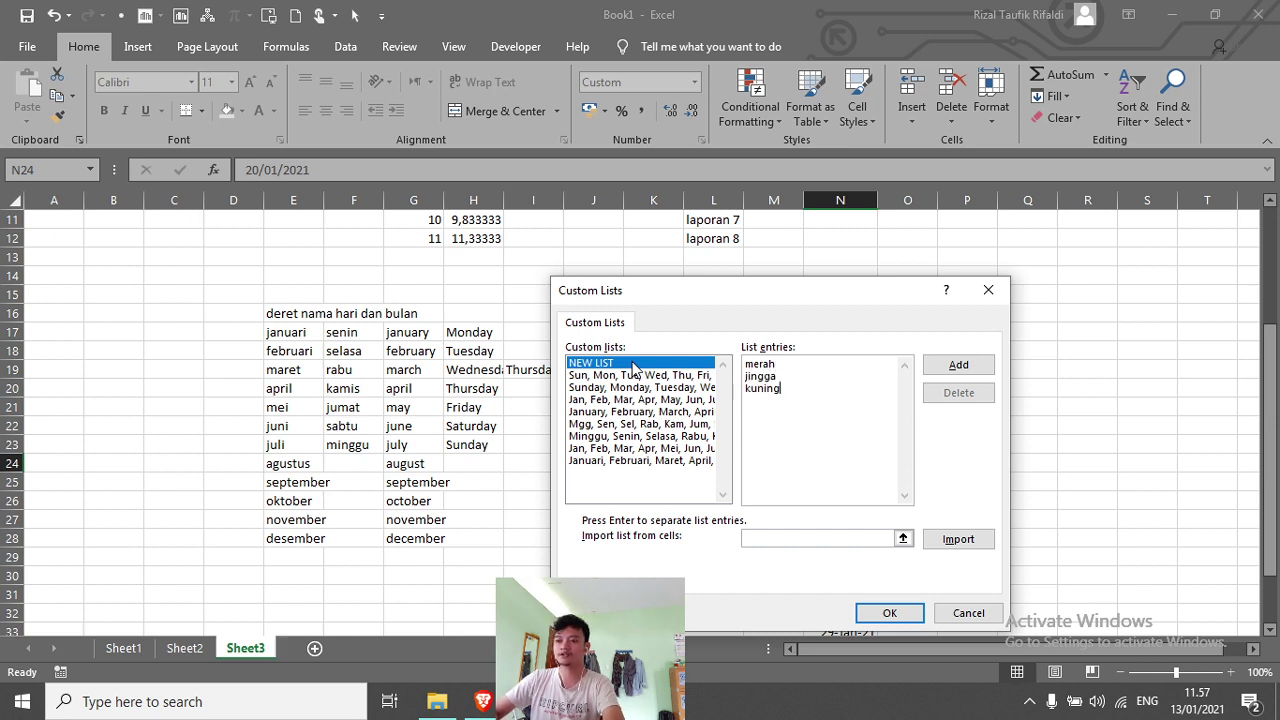
{"action": "key", "text": "Return"}
{"action": "type", "text": "hijau"}
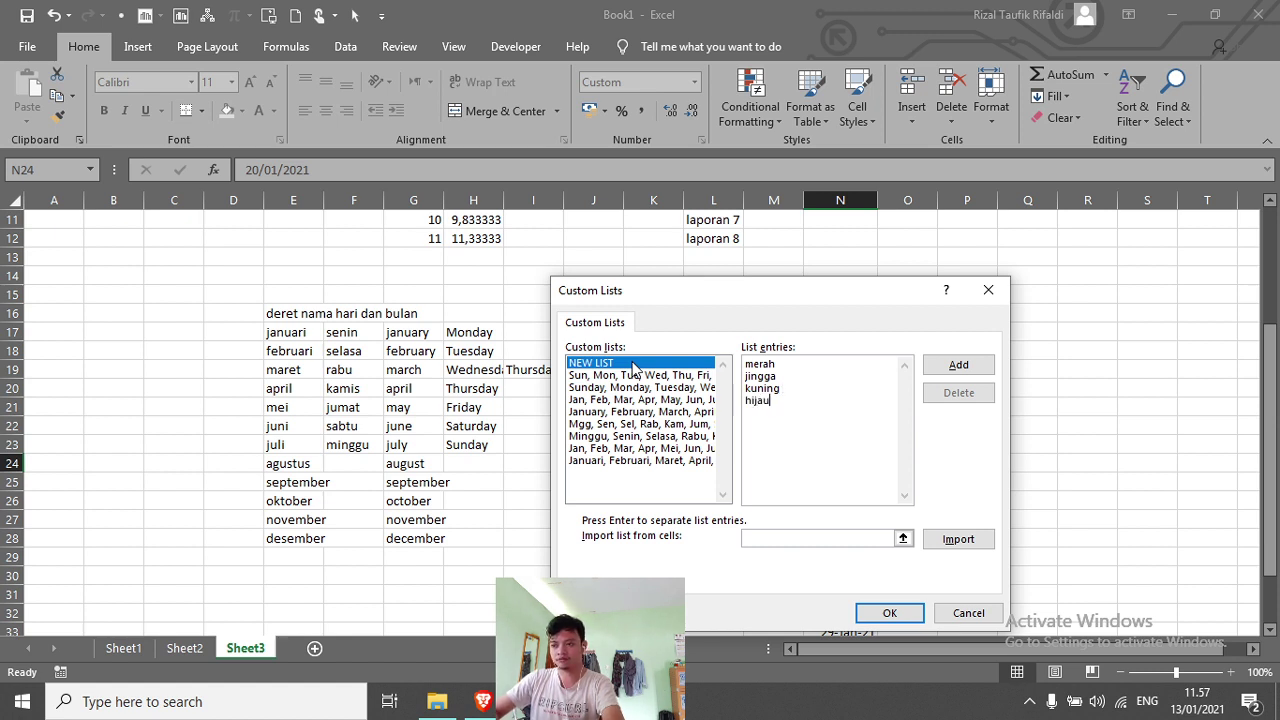
{"action": "key", "text": "Return"}
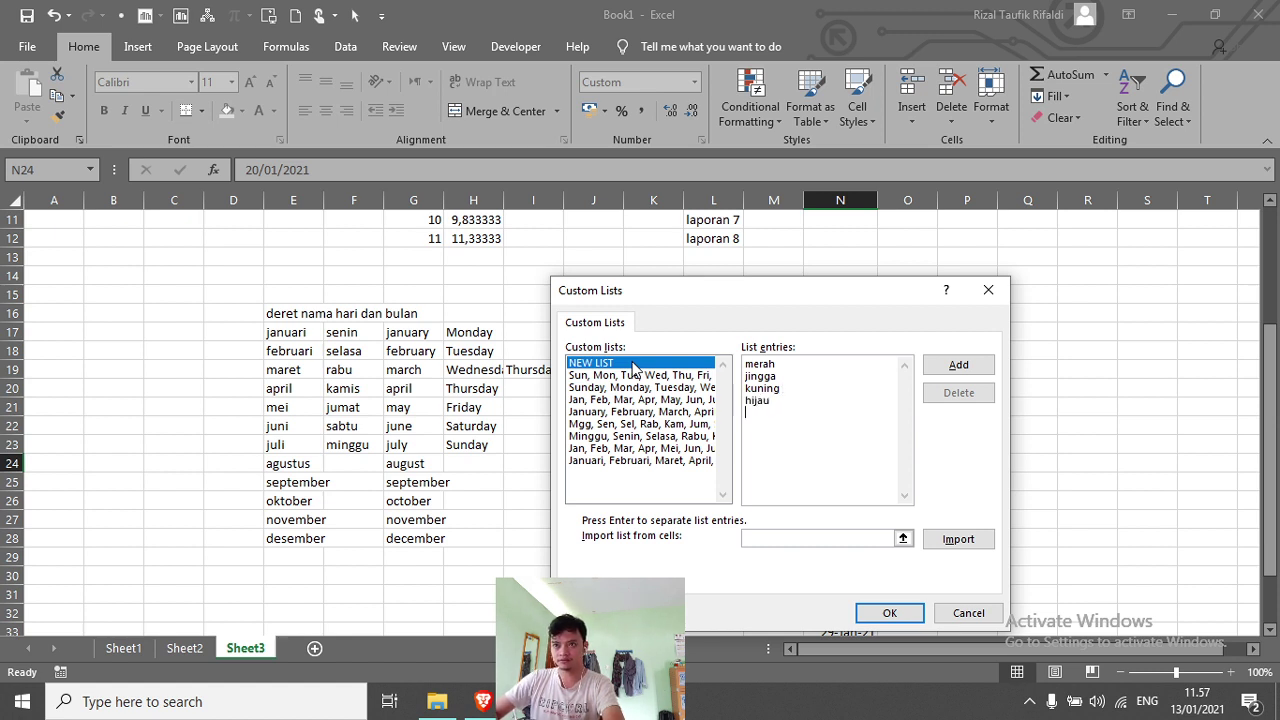
{"action": "type", "text": "biru nila "}
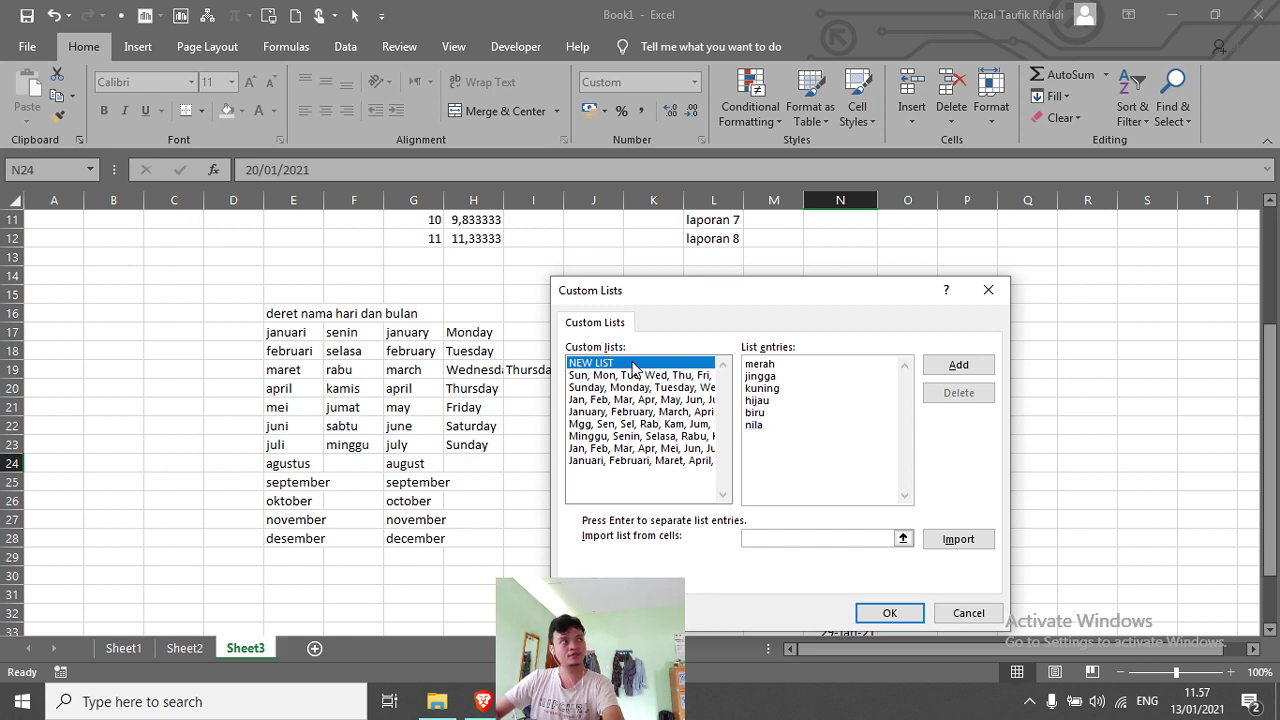
{"action": "type", "text": "ungu"}
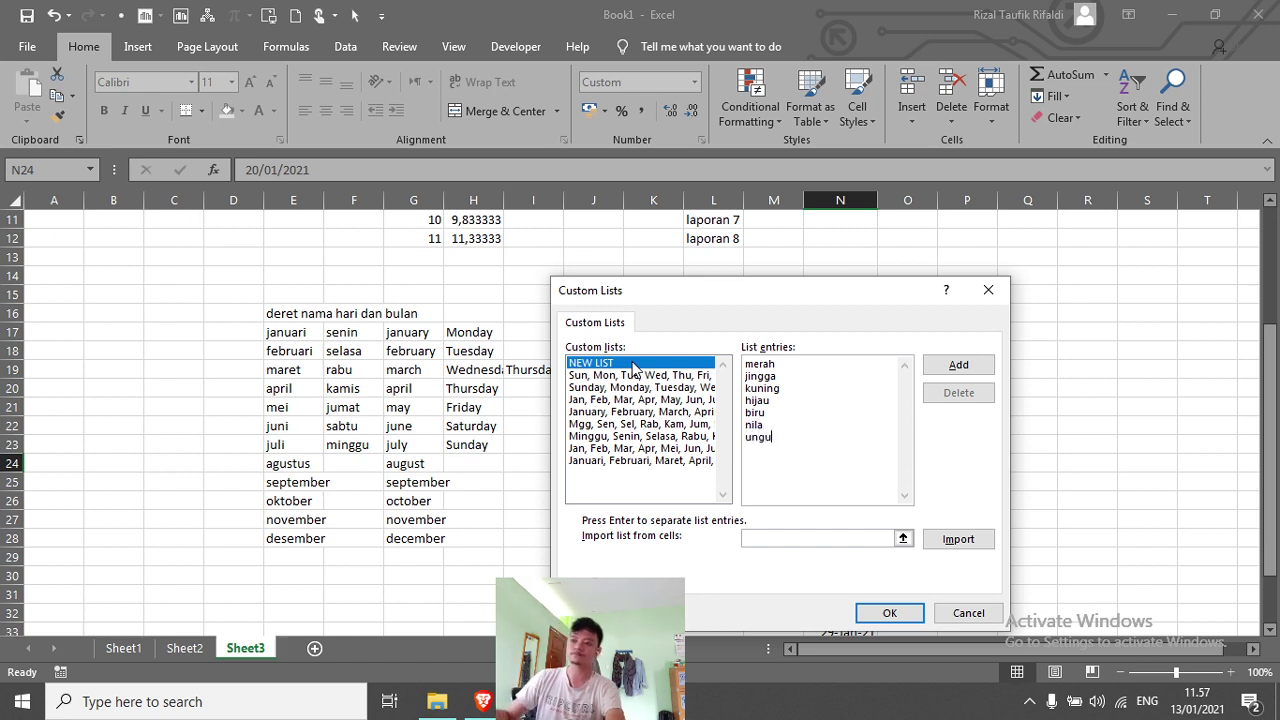
Step: Add the rainbow colour entries to the custom lists and confirm the Custom Lists and Excel Options dialogs
{"action": "left_click", "coordinate": [963, 369]}
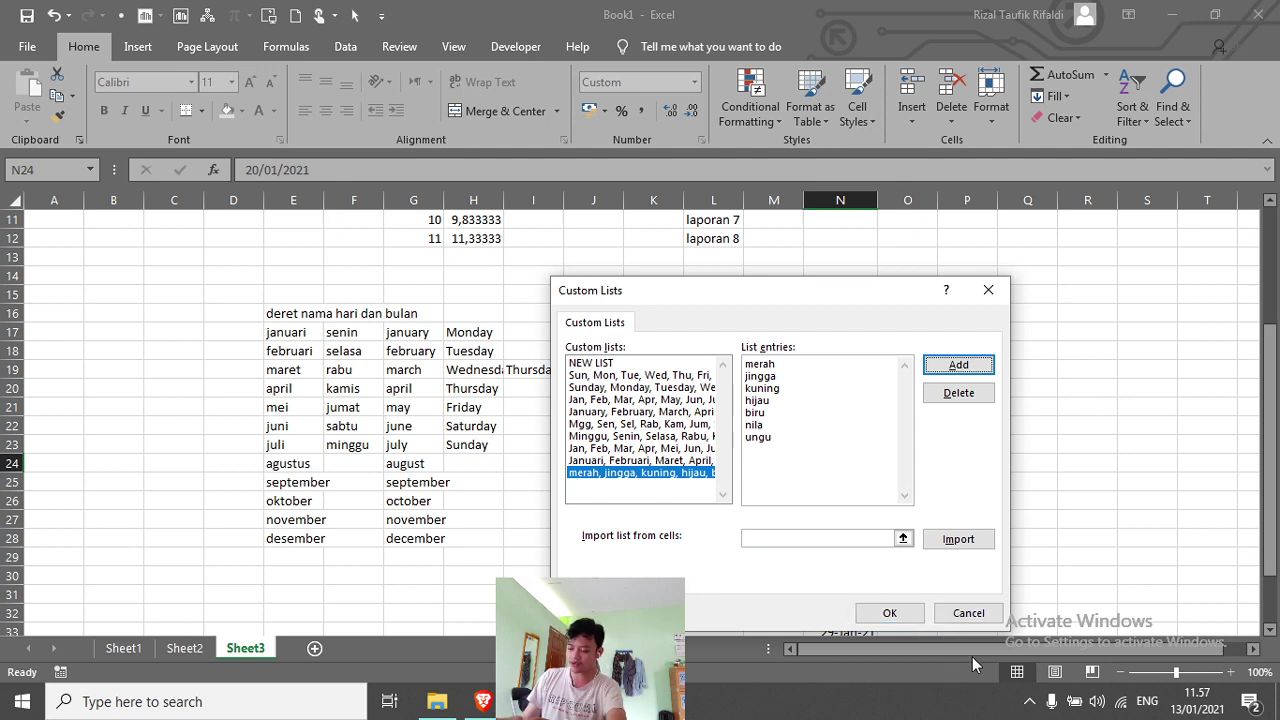
{"action": "left_click", "coordinate": [897, 611]}
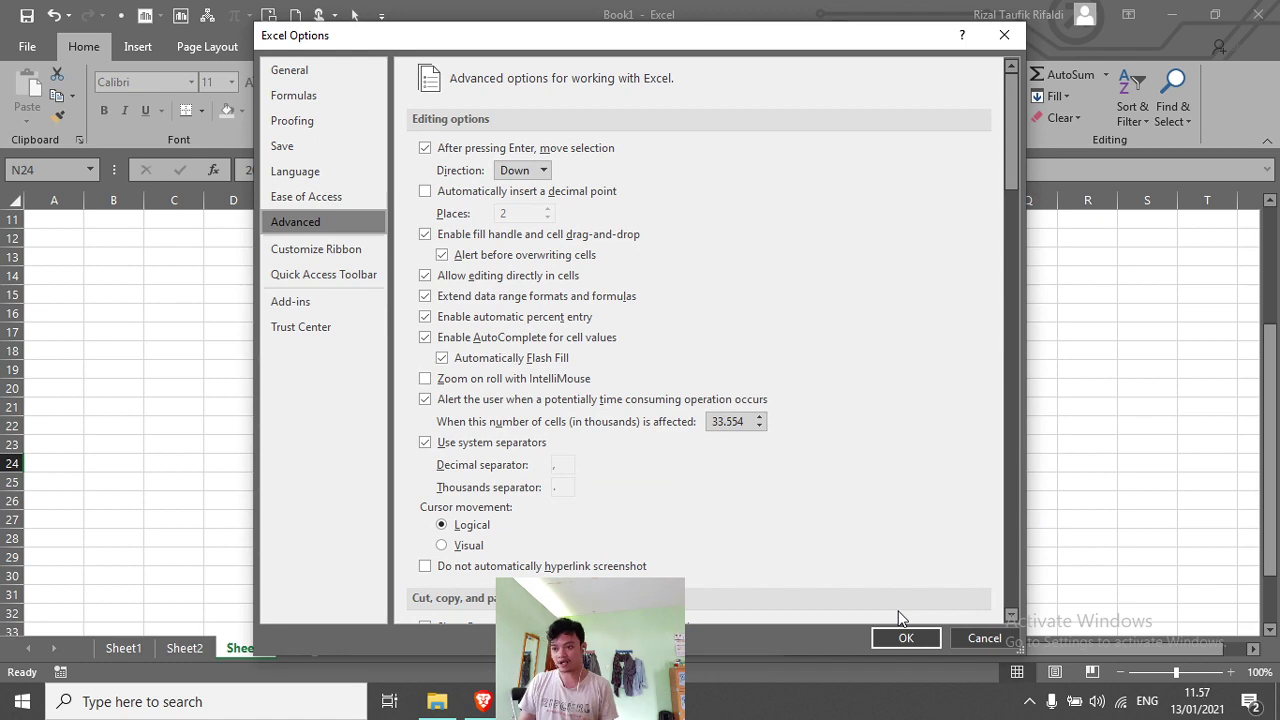
{"action": "left_click", "coordinate": [895, 630]}
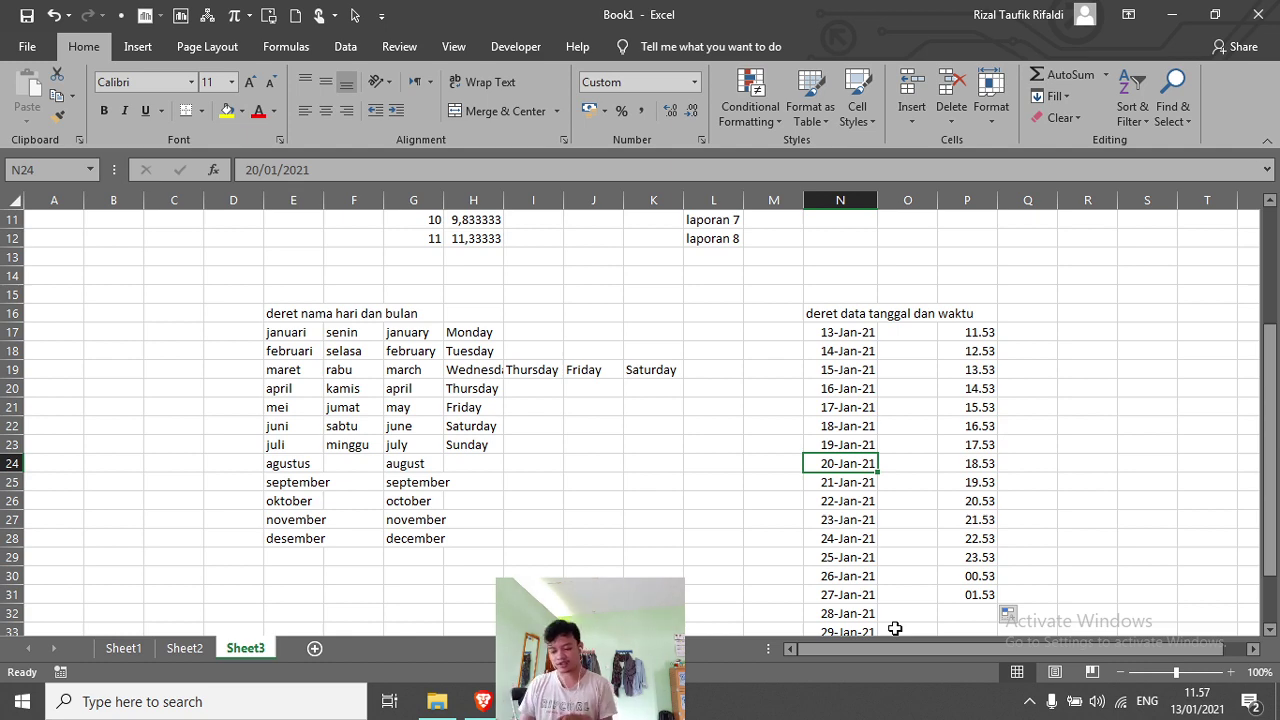
Step: Enter the heading "deret data warna" in cell S16
{"action": "scroll", "coordinate": [1030, 465], "scroll_direction": "up", "scroll_amount": 1}
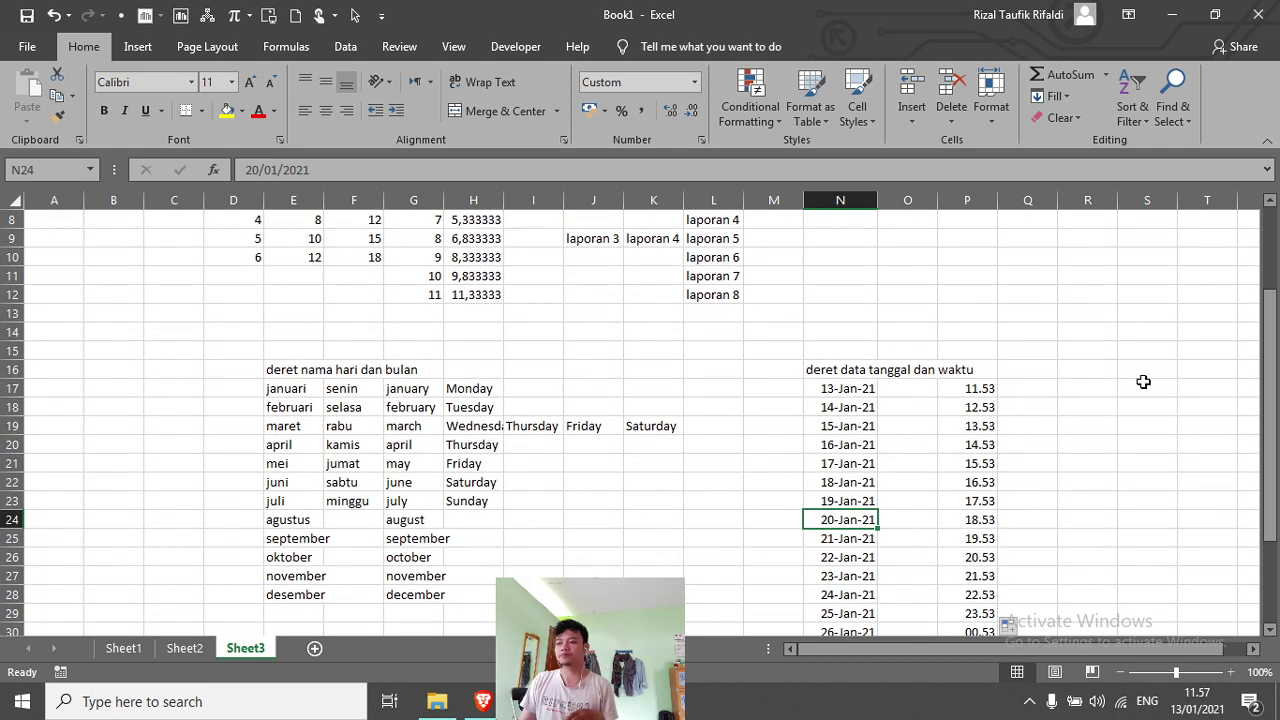
{"action": "scroll", "coordinate": [1143, 381], "scroll_direction": "up", "scroll_amount": 3}
{"action": "scroll", "coordinate": [1143, 381], "scroll_direction": "down", "scroll_amount": 2}
{"action": "left_click", "coordinate": [1139, 386]}
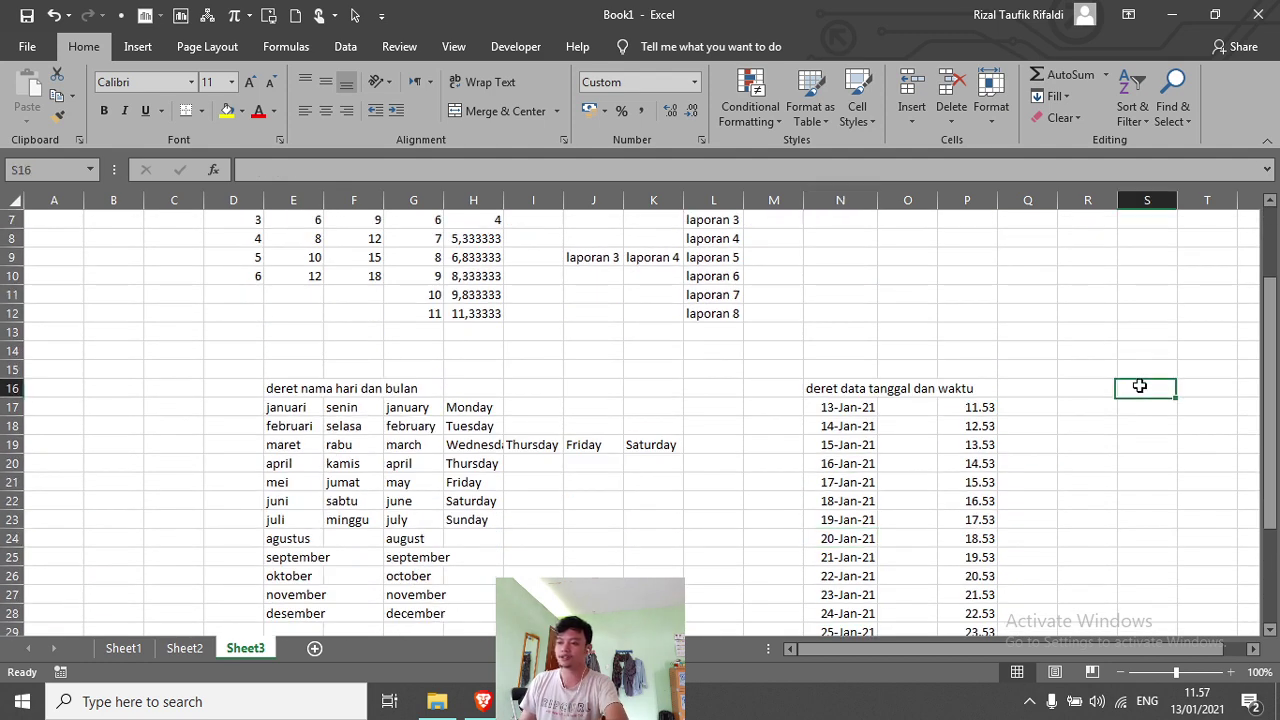
{"action": "type", "text": "deret"}
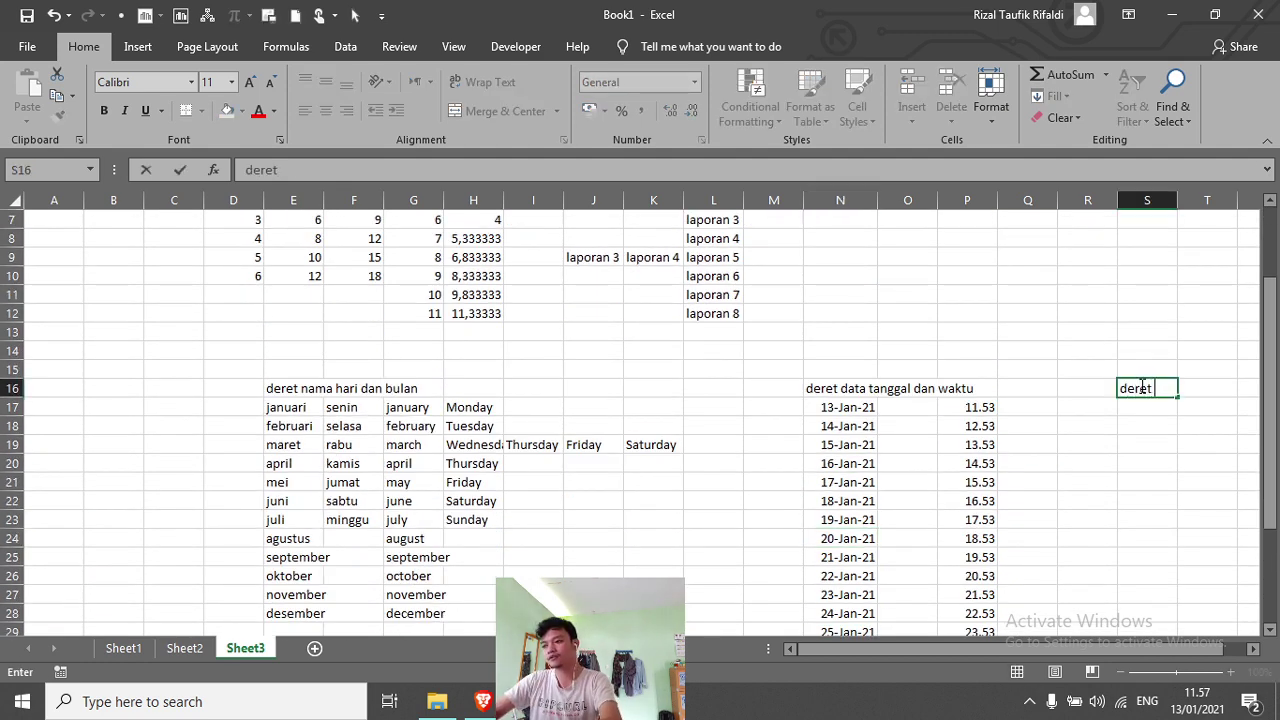
{"action": "type", "text": " data warna"}
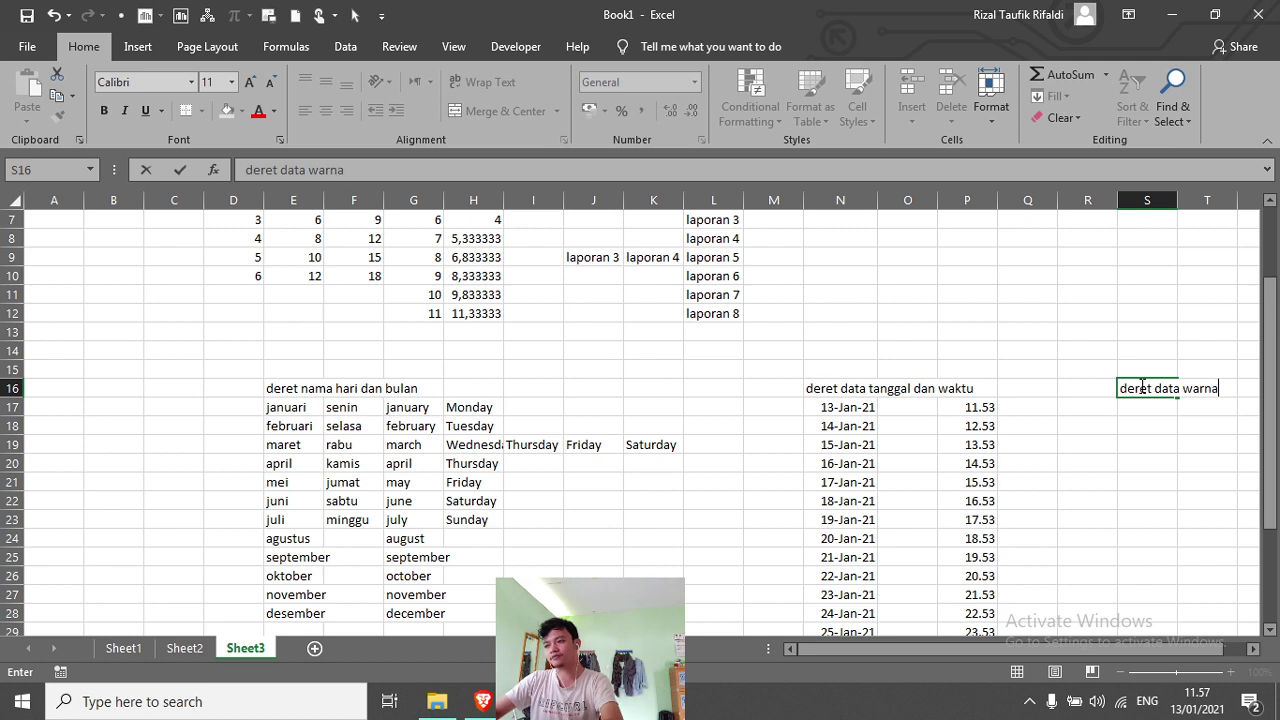
{"action": "key", "text": "Return"}
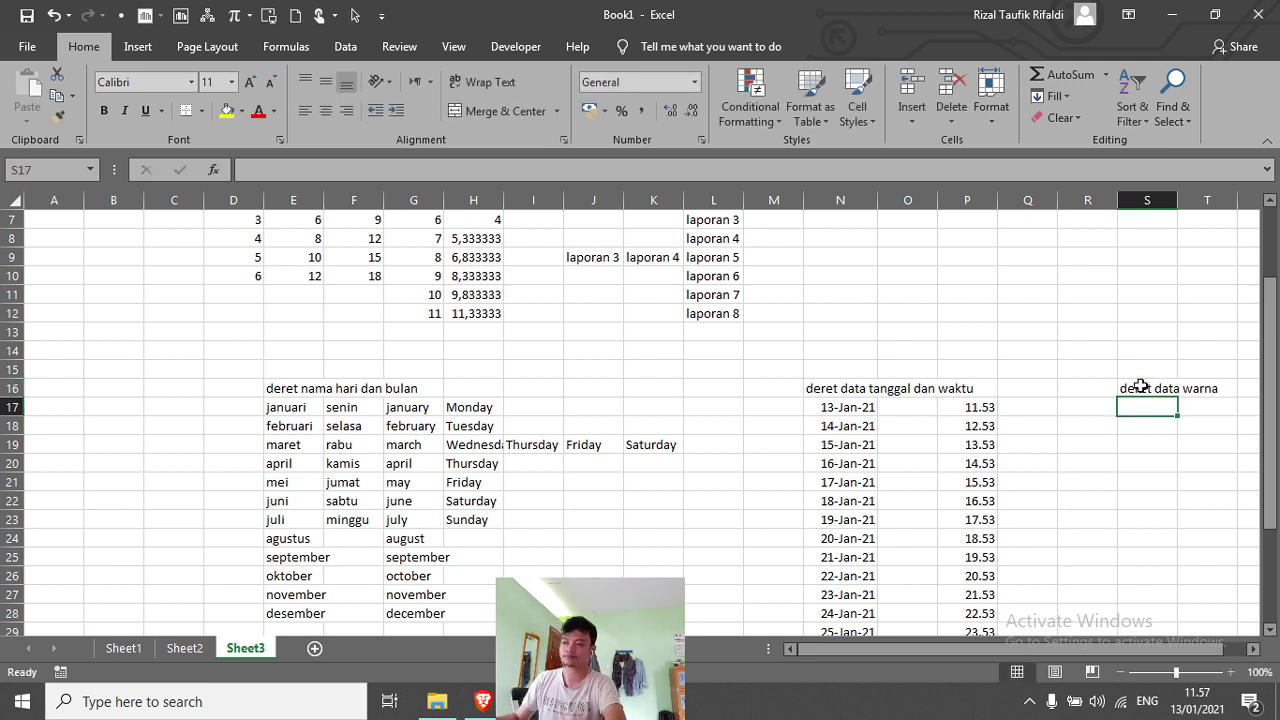
Step: Extend the heading in S16 to read "deret data warna pelangi"
{"action": "left_click", "coordinate": [1140, 386]}
{"action": "key", "text": "Right"}
{"action": "key", "text": "Left"}
{"action": "key", "text": "F2"}
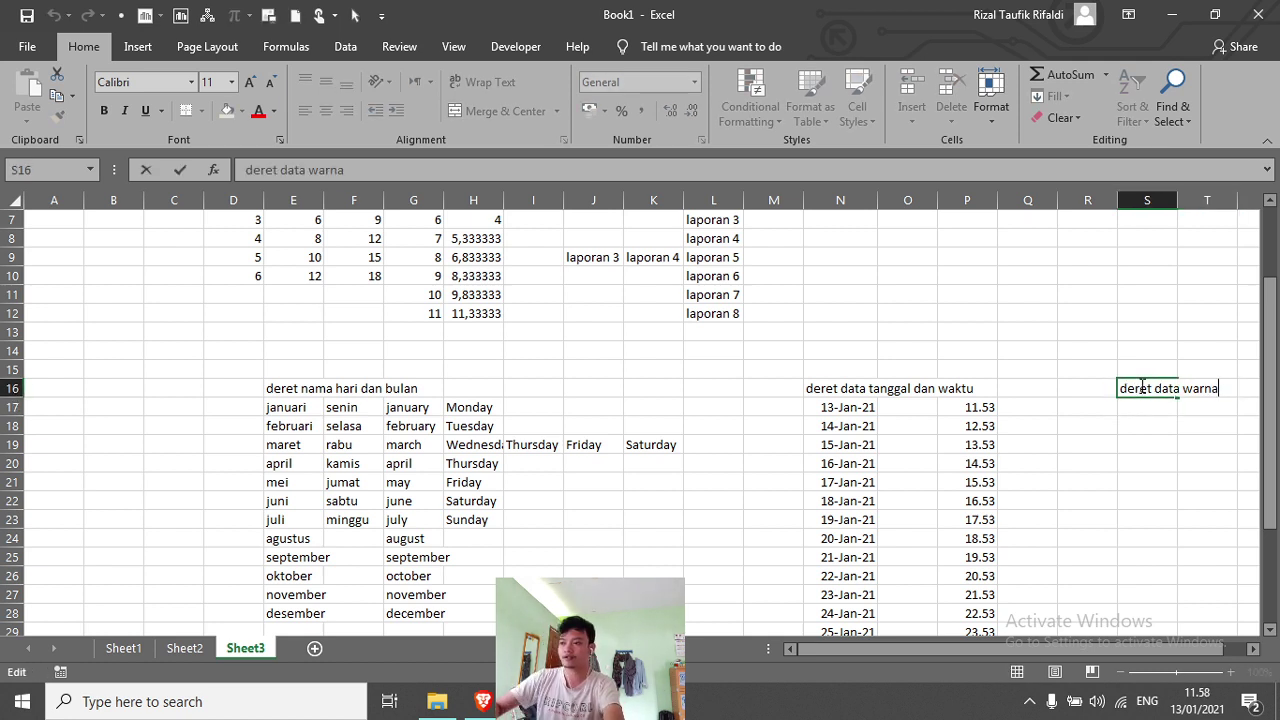
{"action": "type", "text": "pelangi"}
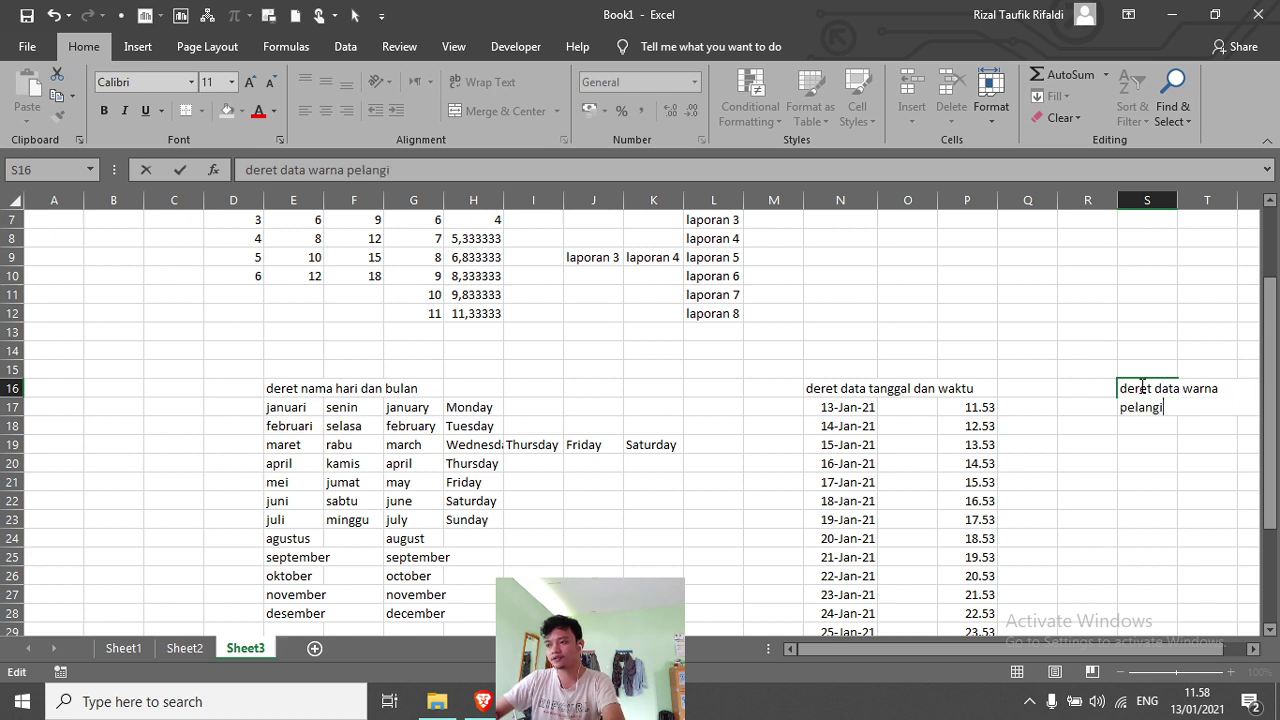
{"action": "key", "text": "Return"}
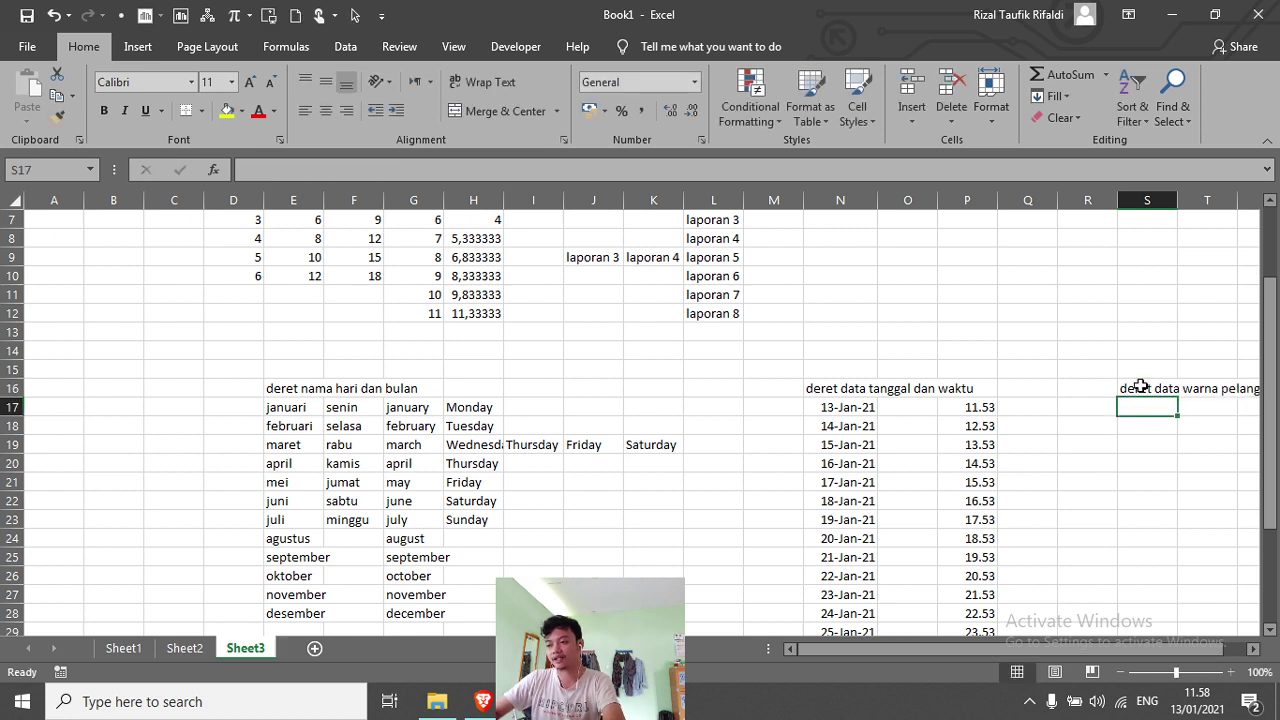
Step: Enter merah in S17 and fill the rainbow colour series down to S23, ending with ungu
{"action": "type", "text": "merah"}
{"action": "key", "text": "Return"}
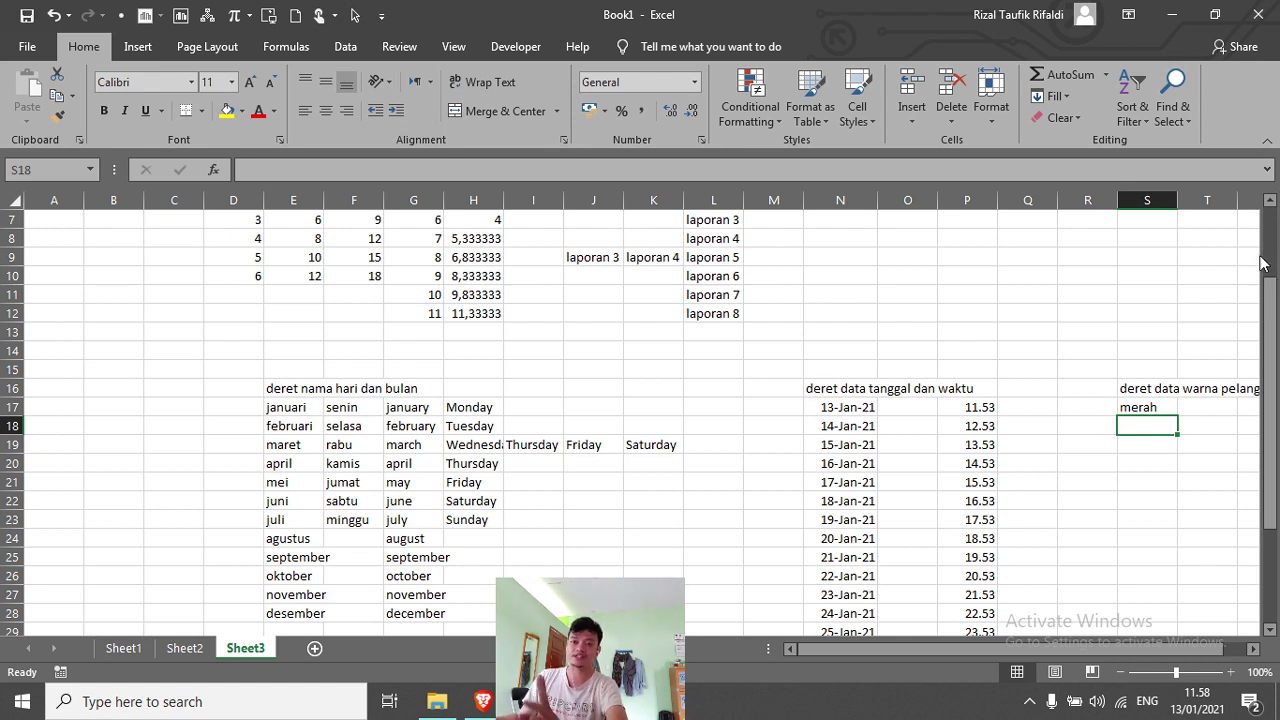
{"action": "left_click", "coordinate": [1168, 408]}
{"action": "left_click_drag", "start_coordinate": [1176, 417], "coordinate": [1177, 502]}
{"action": "left_click_drag", "start_coordinate": [1175, 543], "coordinate": [1172, 528]}
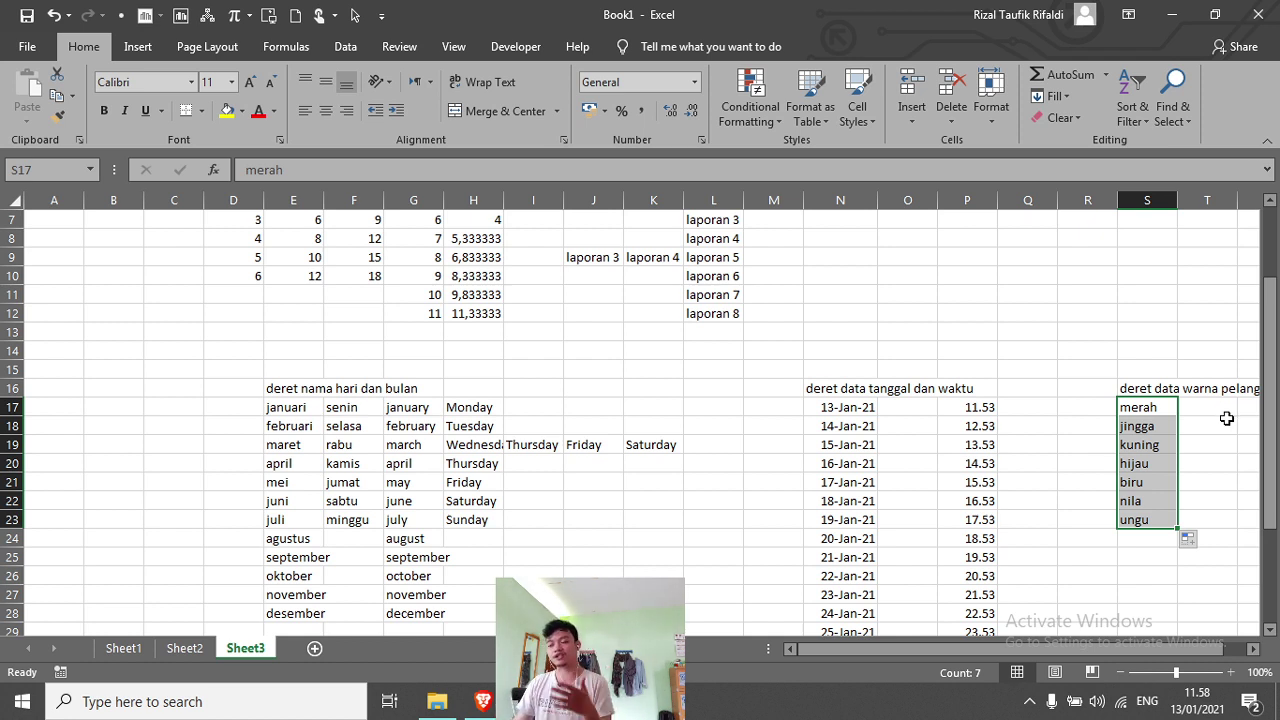
Step: Fill the colour series across from kuning in S19 into T19
{"action": "left_click", "coordinate": [1220, 426]}
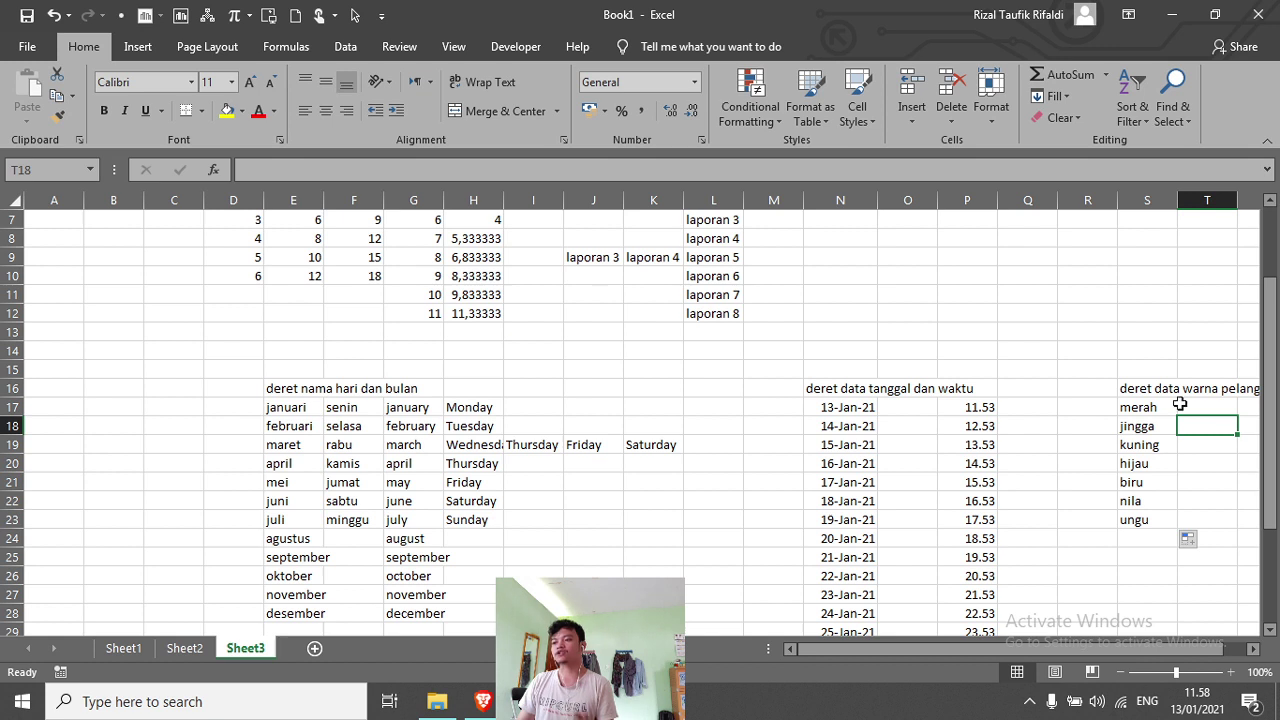
{"action": "left_click", "coordinate": [1208, 406]}
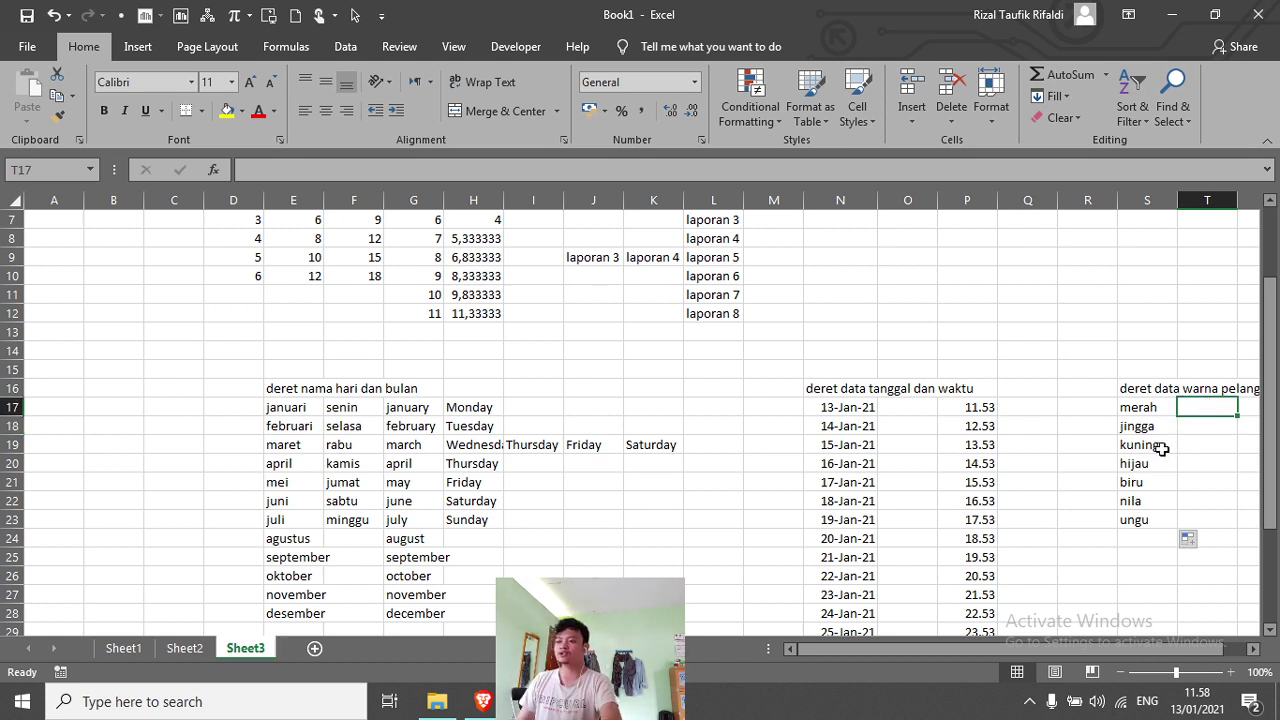
{"action": "left_click", "coordinate": [1162, 449]}
{"action": "left_click_drag", "start_coordinate": [1177, 453], "coordinate": [1250, 452]}
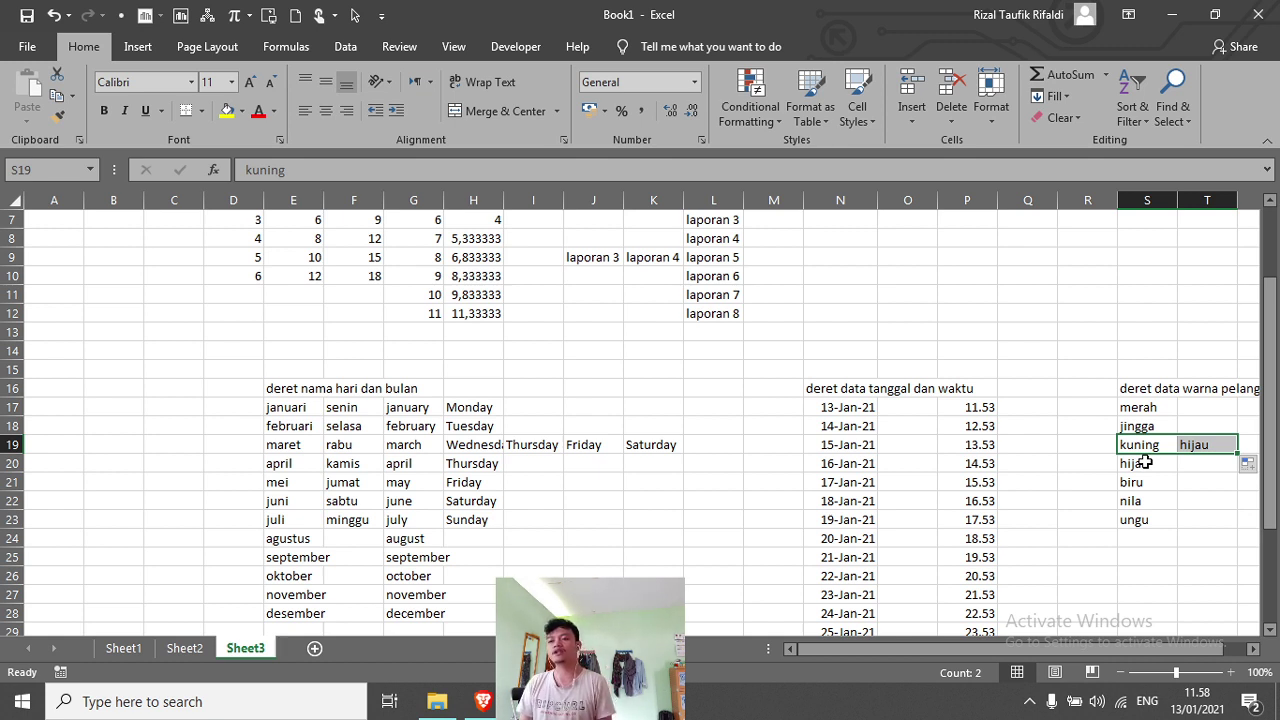
{"action": "left_click", "coordinate": [1162, 499]}
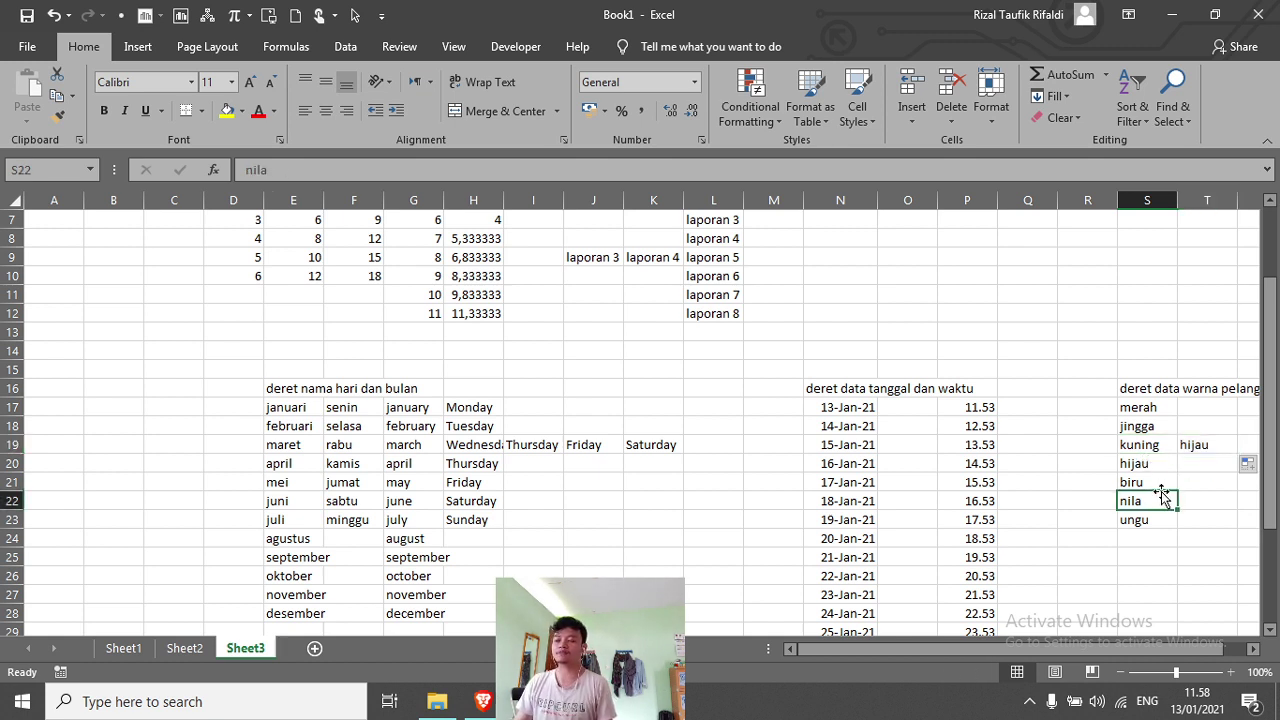
{"action": "left_click", "coordinate": [1152, 409]}
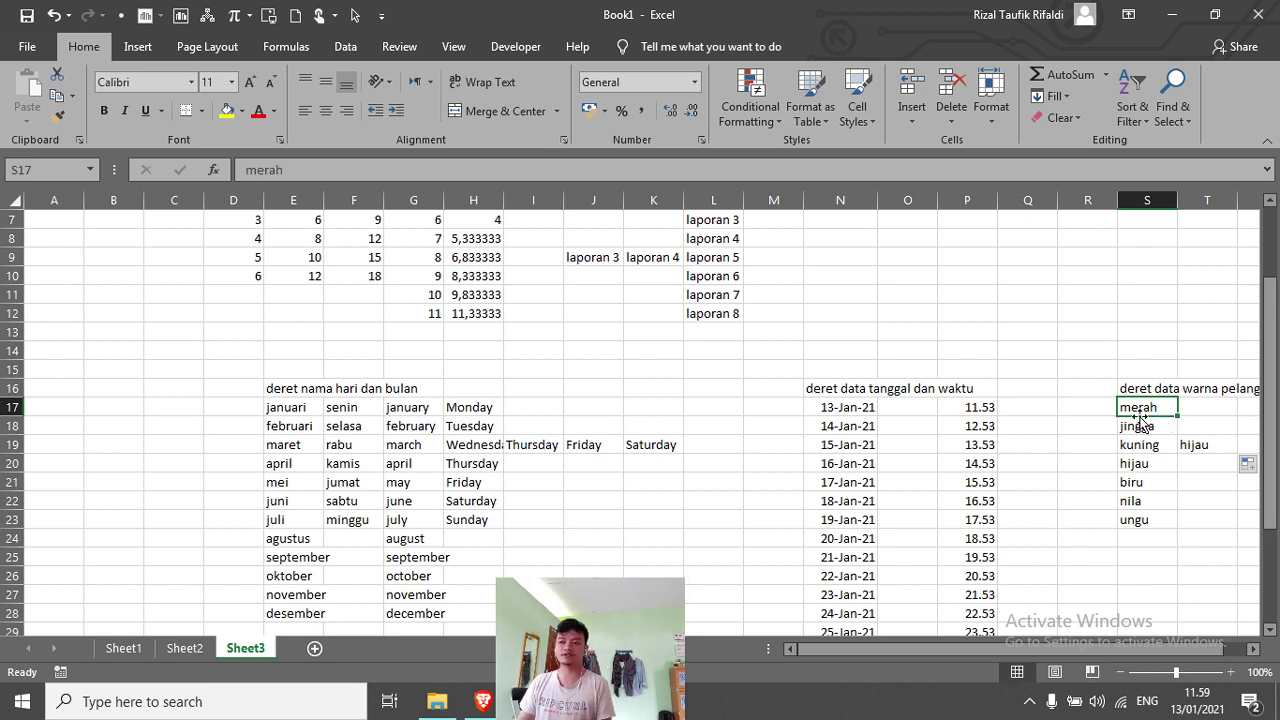
Step: Reopen the Custom Lists editor from the General section of the advanced Excel options
{"action": "left_click", "coordinate": [22, 42]}
{"action": "left_click", "coordinate": [92, 607]}
{"action": "key", "text": "Escape"}
{"action": "key", "text": "Escape"}
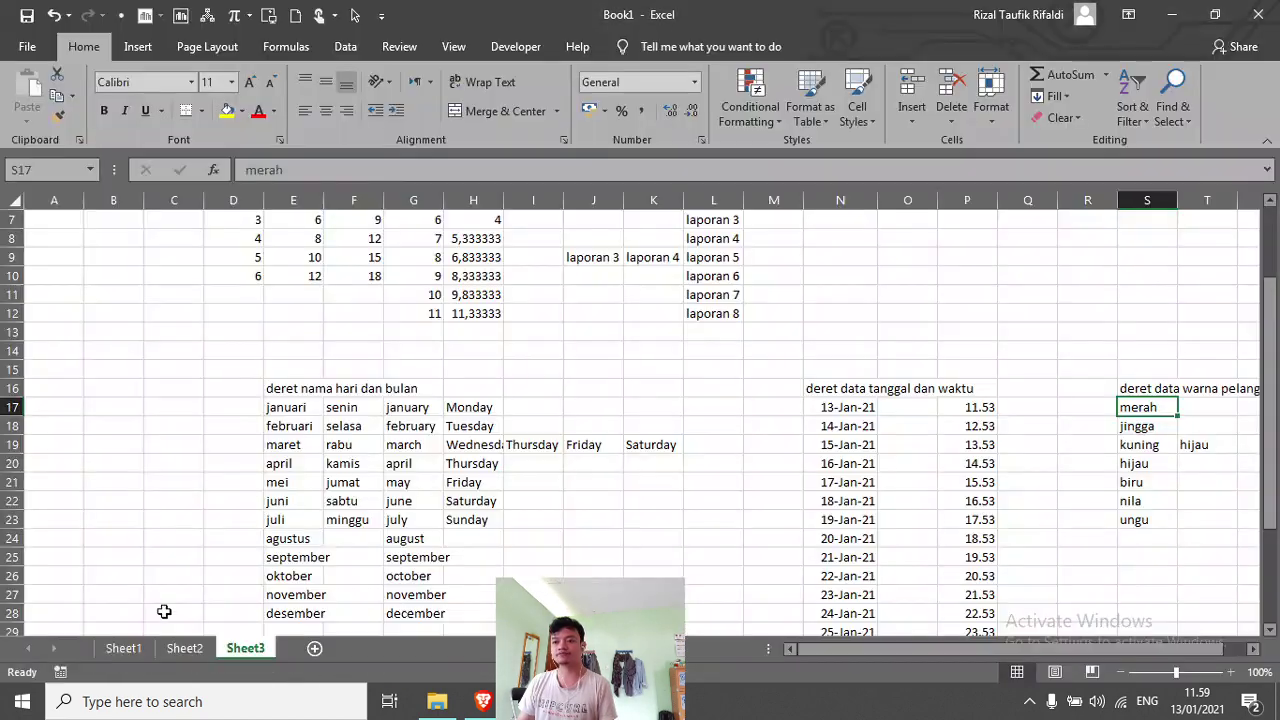
{"action": "scroll", "coordinate": [470, 510], "scroll_direction": "down", "scroll_amount": 3}
{"action": "left_click", "coordinate": [312, 229]}
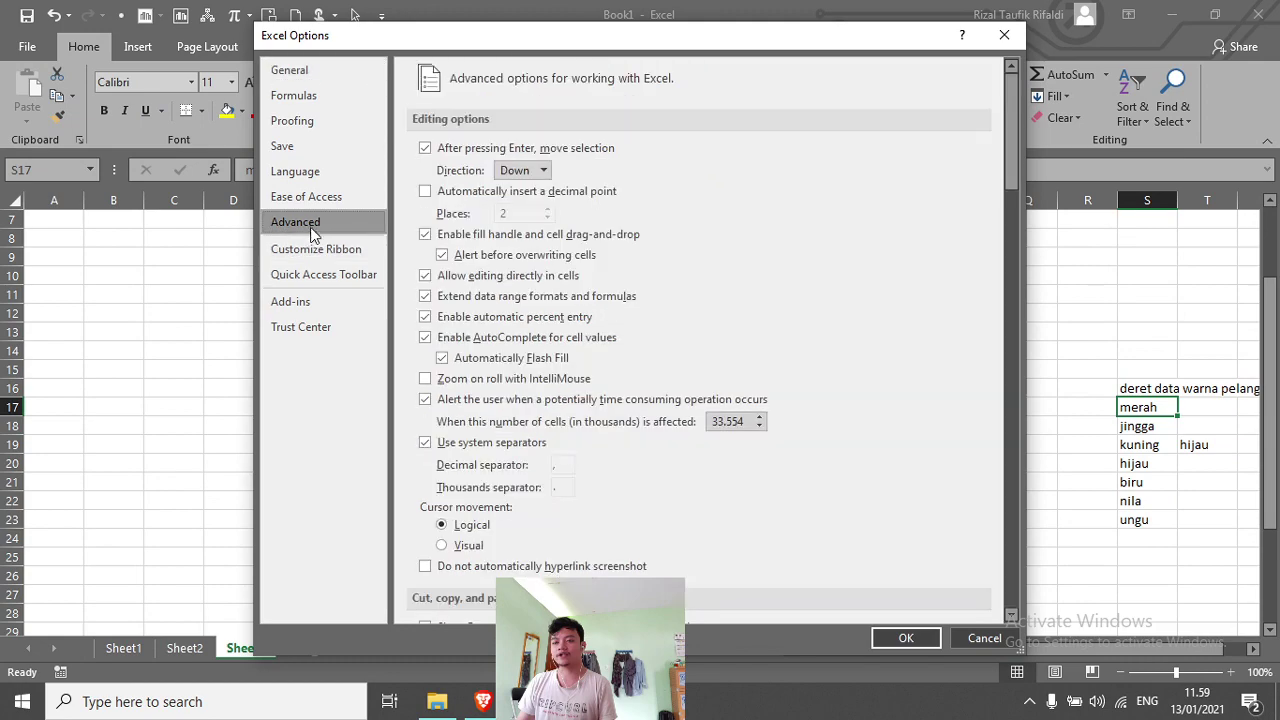
{"action": "scroll", "coordinate": [768, 411], "scroll_direction": "down", "scroll_amount": 15}
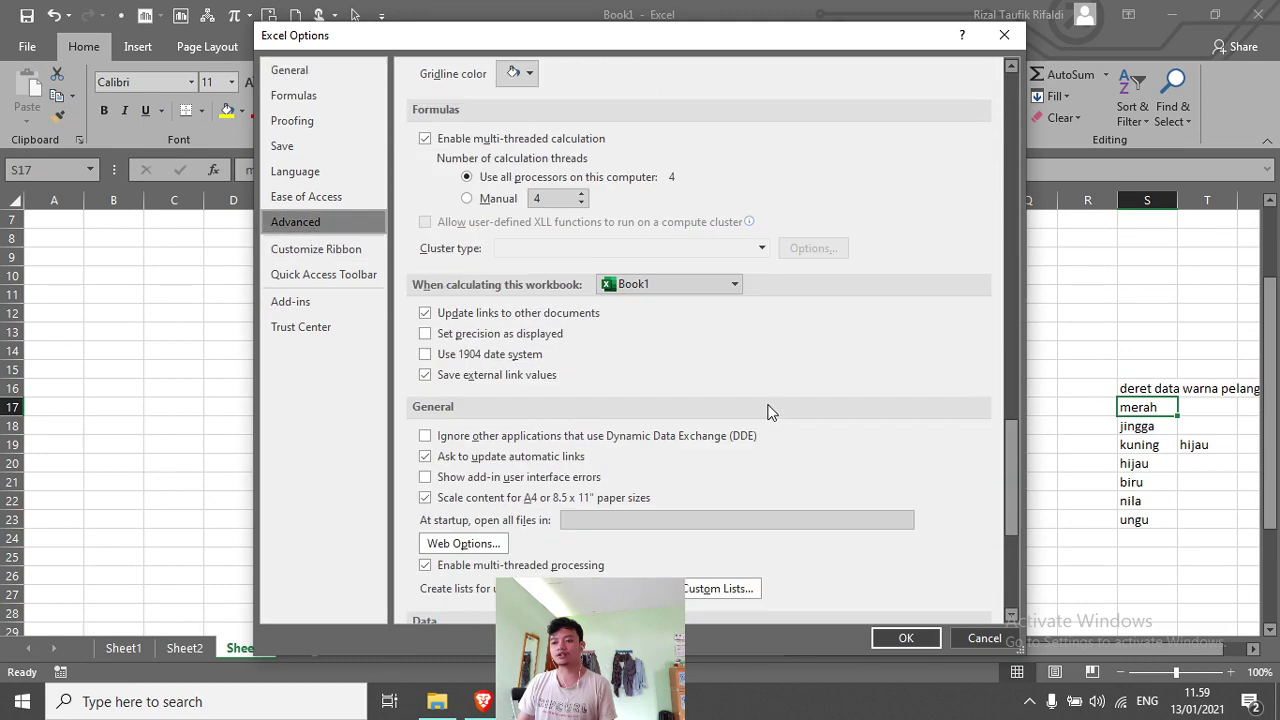
{"action": "scroll", "coordinate": [768, 411], "scroll_direction": "down", "scroll_amount": 3}
{"action": "left_click", "coordinate": [766, 487]}
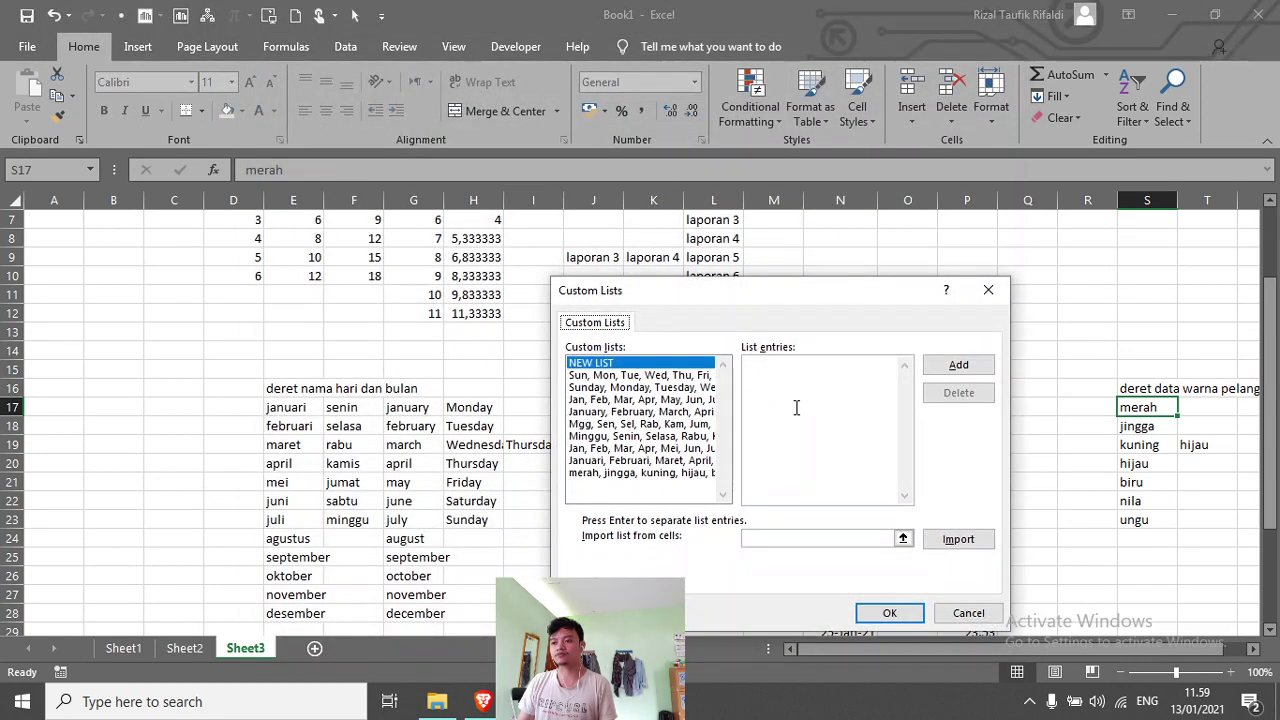
Step: Change the first entry of the rainbow colour list to Merah with a capital M and confirm both dialogs
{"action": "left_click", "coordinate": [647, 475]}
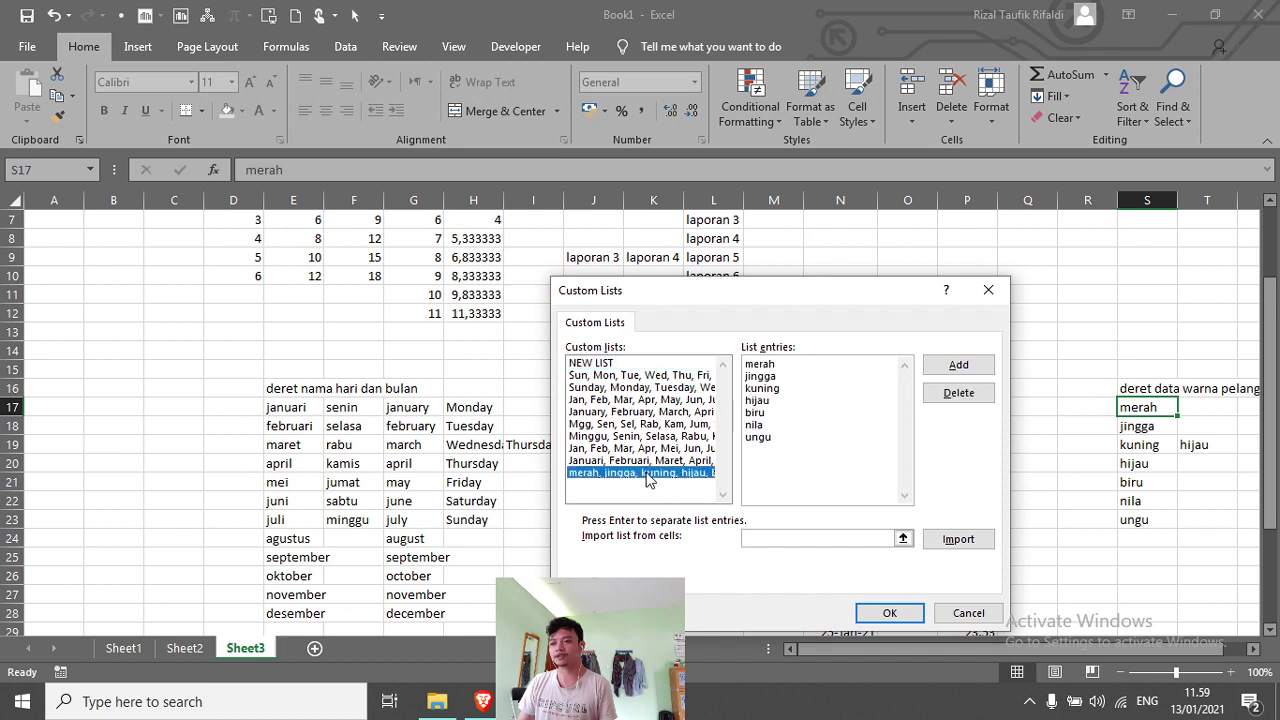
{"action": "left_click", "coordinate": [750, 365]}
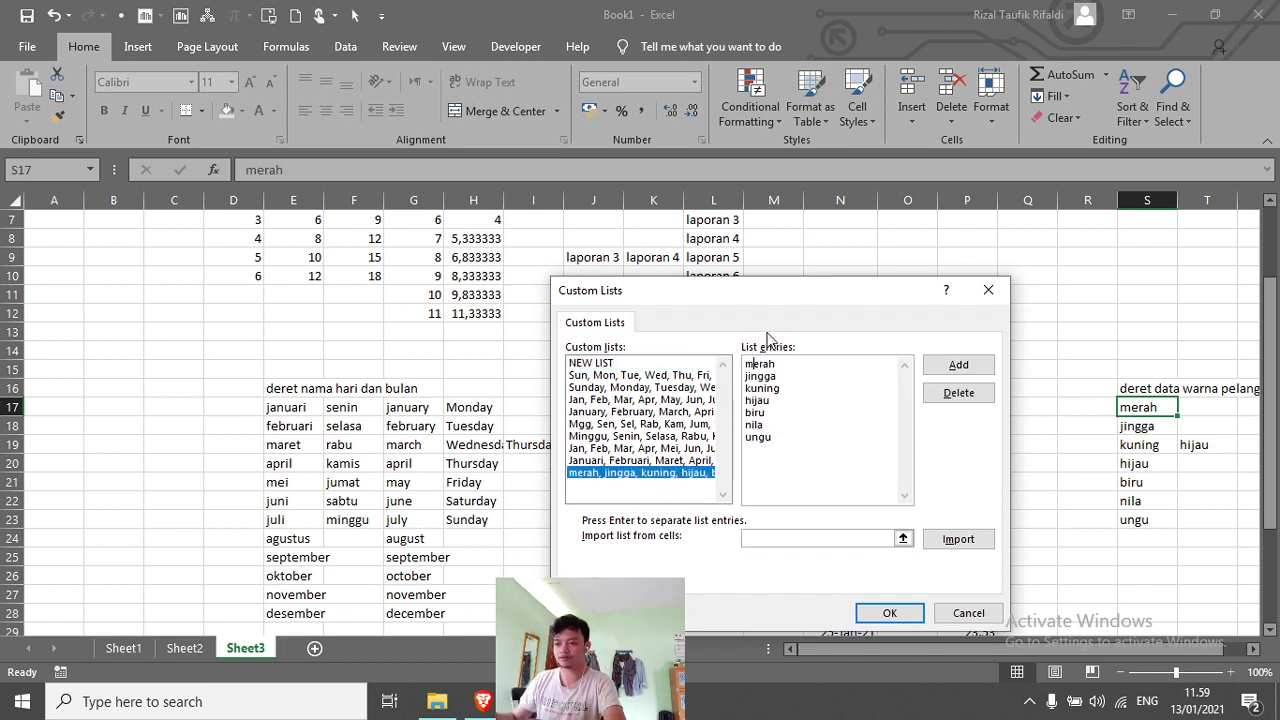
{"action": "key", "text": "BackSpace"}
{"action": "type", "text": "M"}
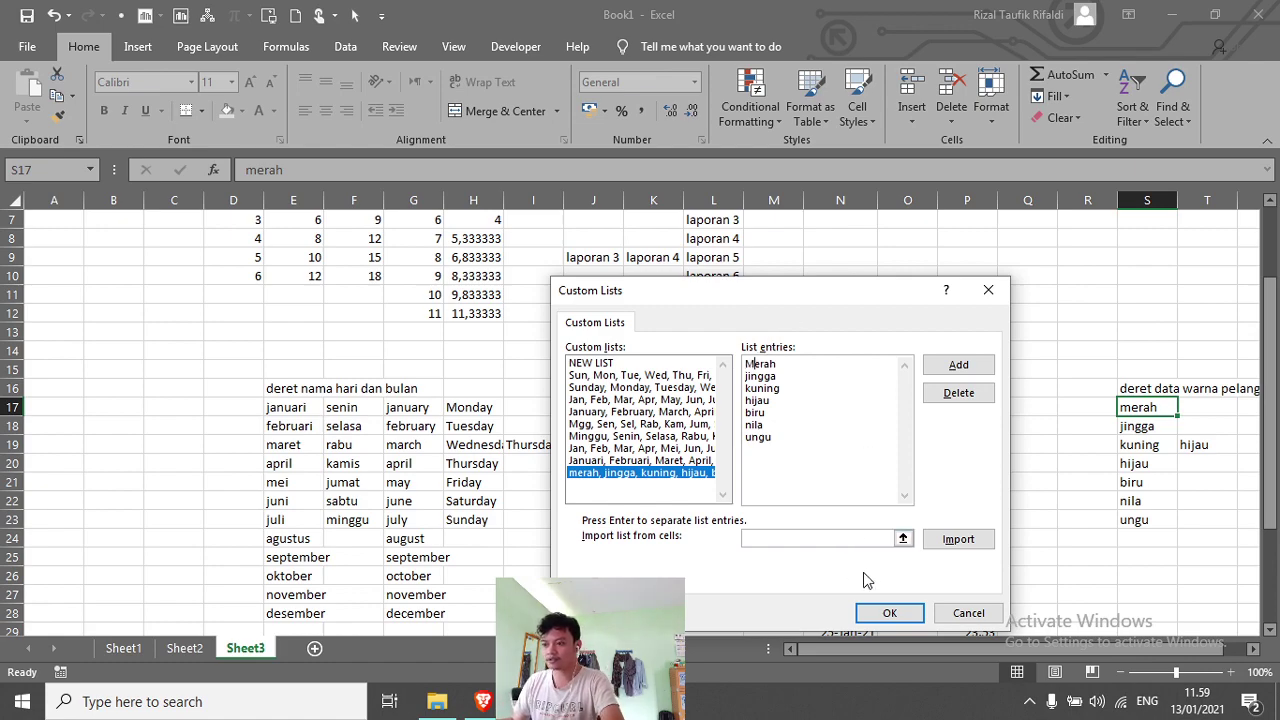
{"action": "left_click", "coordinate": [890, 612]}
{"action": "left_click", "coordinate": [906, 637]}
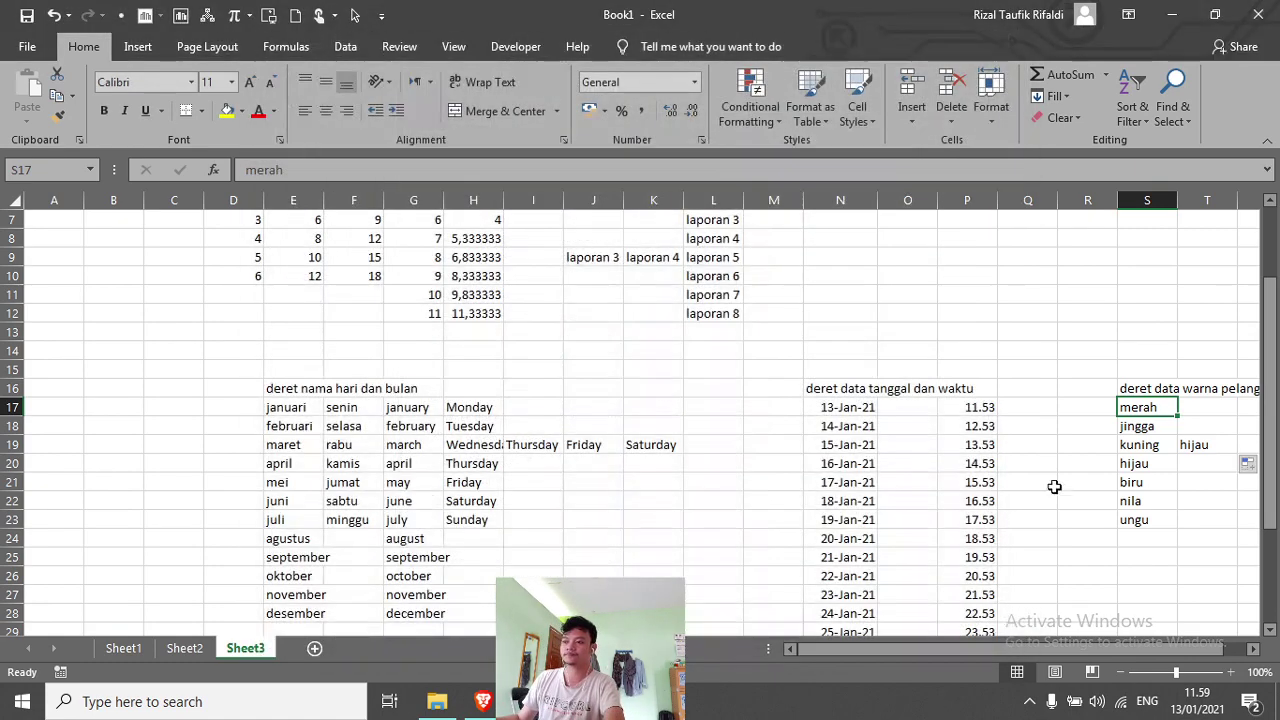
Step: Enter merah in S26 and fill the rainbow colour series down to S32
{"action": "scroll", "coordinate": [1100, 450], "scroll_direction": "down", "scroll_amount": 4}
{"action": "left_click", "coordinate": [1140, 407]}
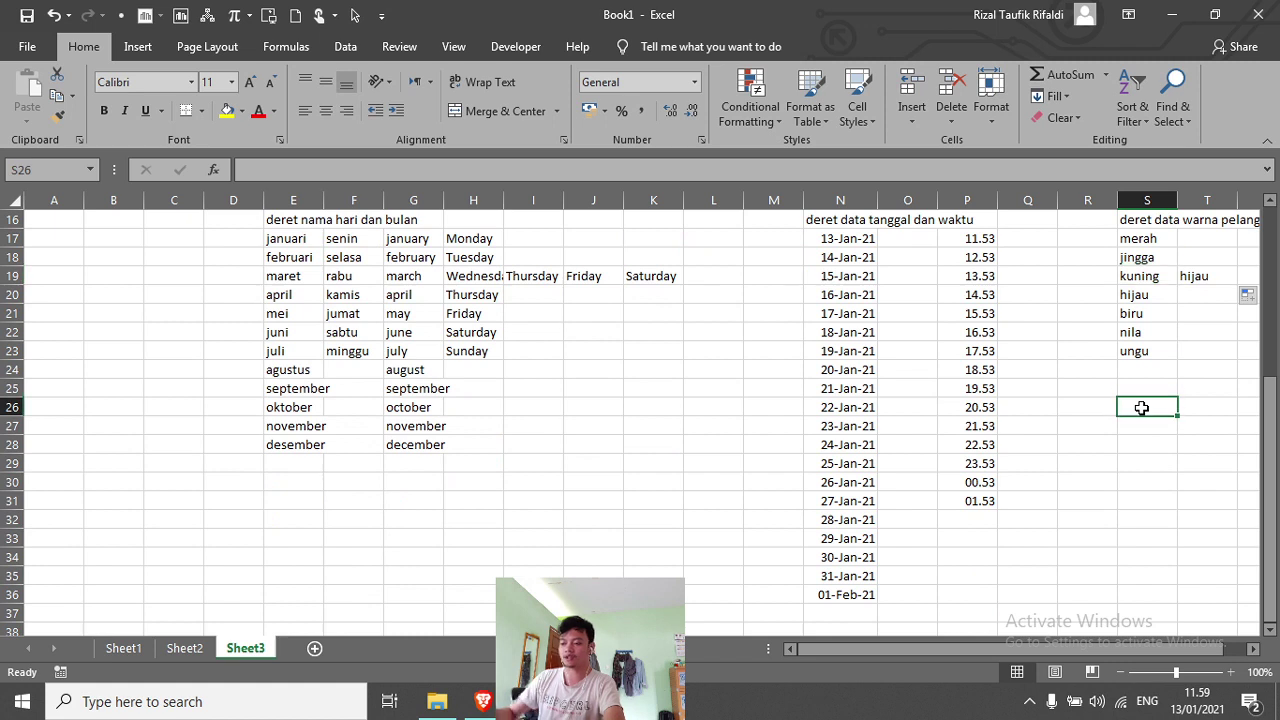
{"action": "type", "text": "merah"}
{"action": "key", "text": "Return"}
{"action": "left_click", "coordinate": [1140, 407]}
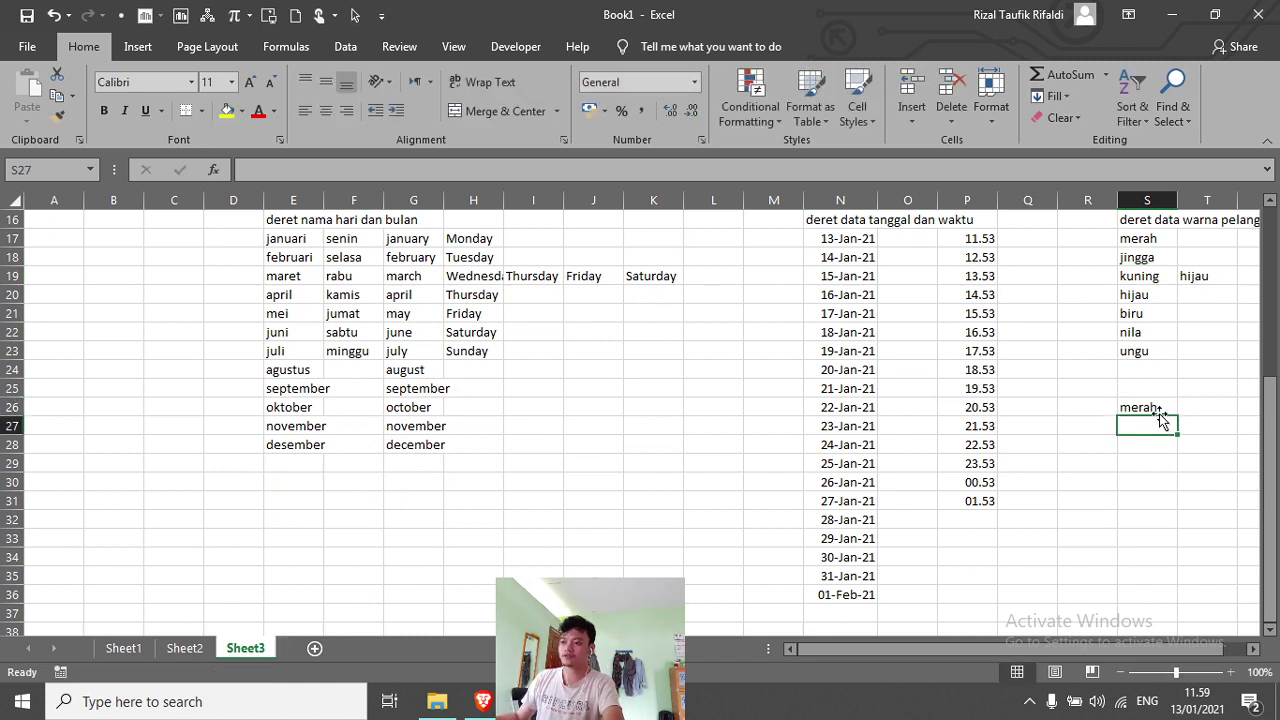
{"action": "left_click_drag", "start_coordinate": [1178, 416], "coordinate": [1178, 533]}
{"action": "left_click", "coordinate": [1190, 446]}
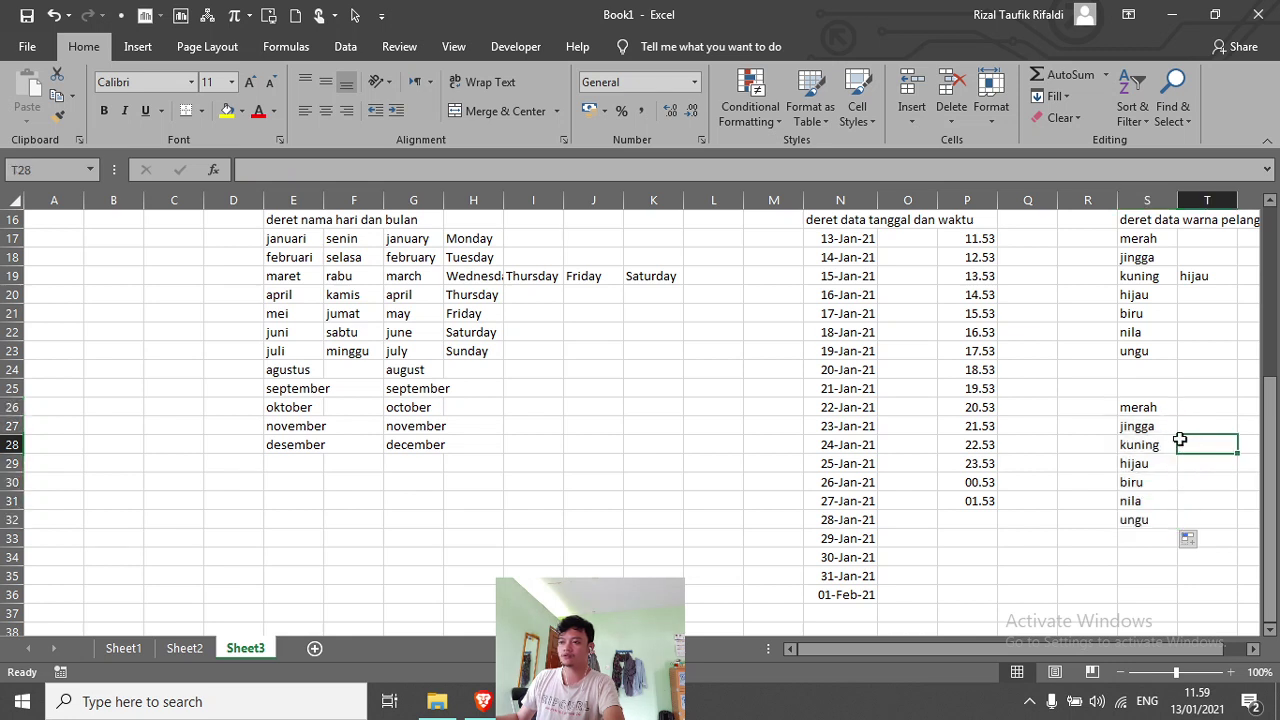
Step: Extend the colour series from ungu in S32 into S33 so that the list restarts with Merah
{"action": "left_click", "coordinate": [1151, 413]}
{"action": "left_click", "coordinate": [1200, 422]}
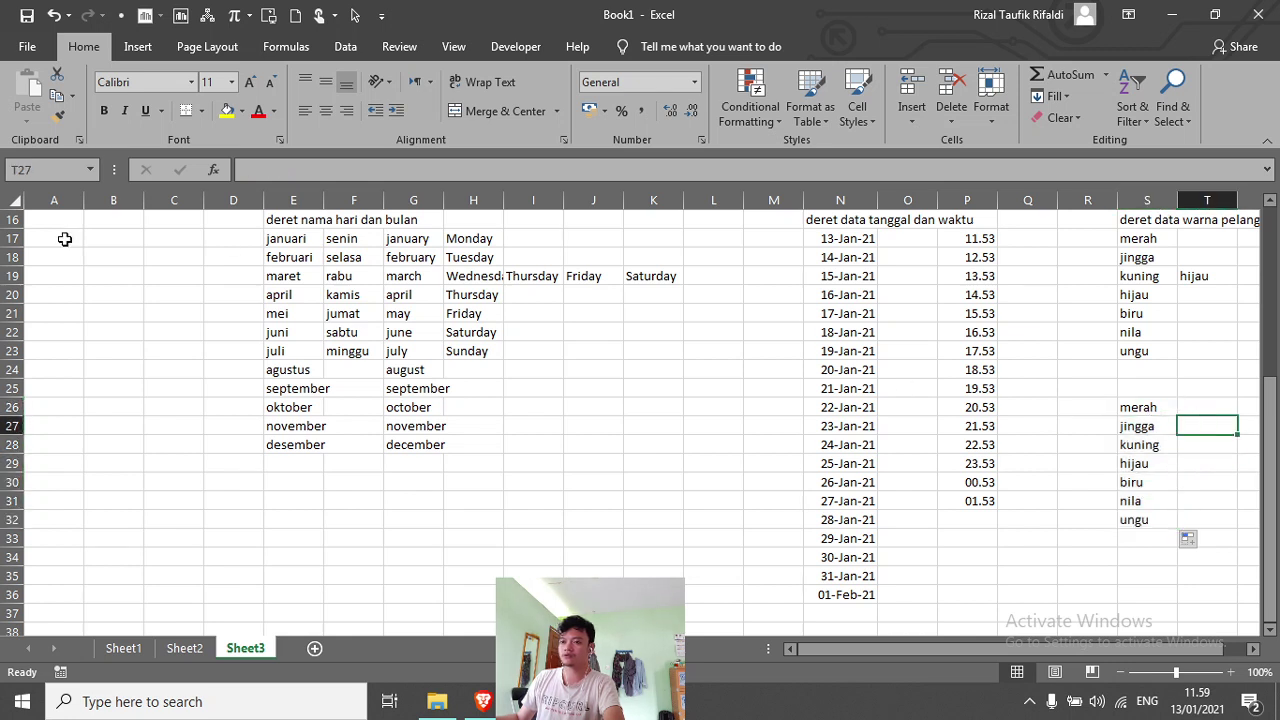
{"action": "scroll", "coordinate": [1170, 300], "scroll_direction": "up", "scroll_amount": 1}
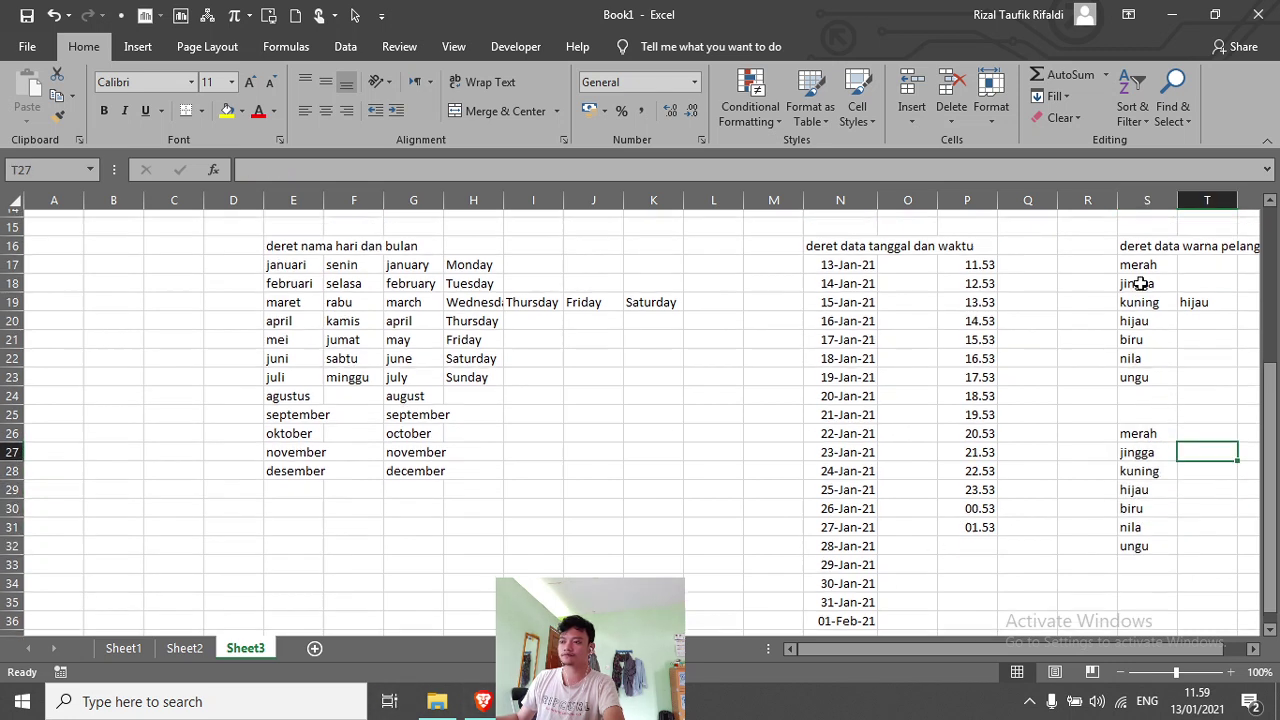
{"action": "left_click", "coordinate": [1196, 460]}
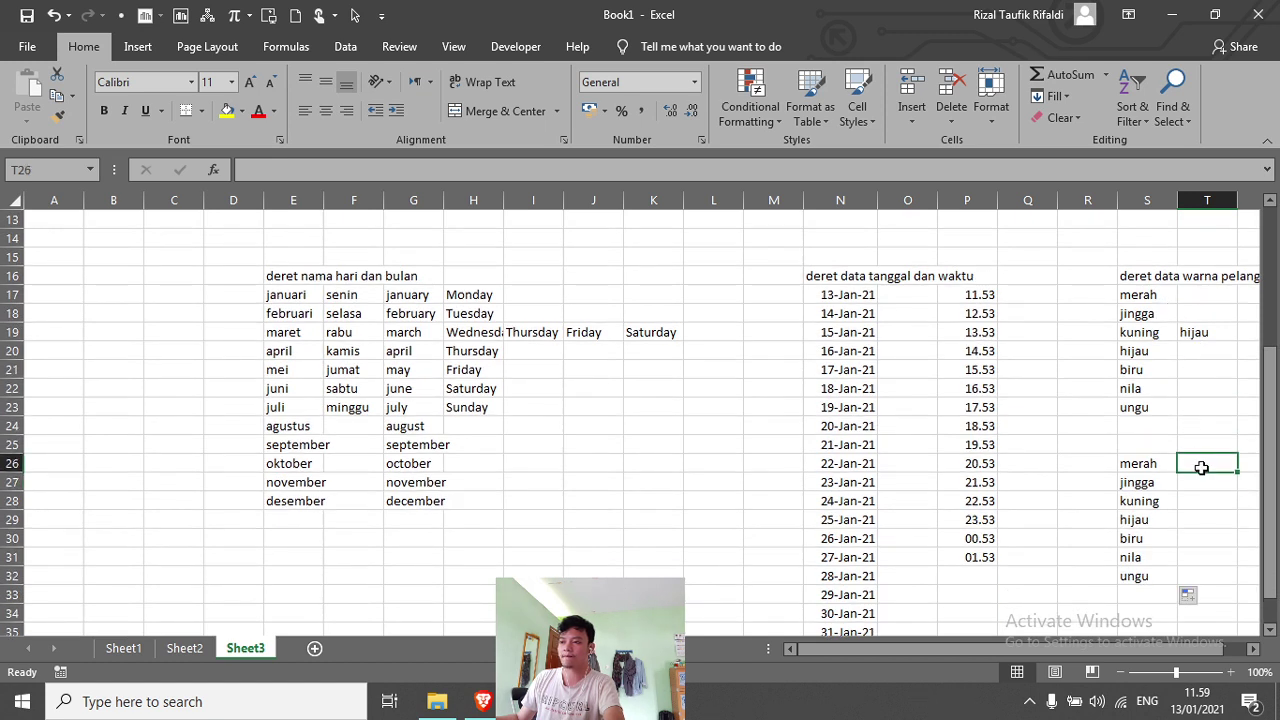
{"action": "left_click", "coordinate": [1140, 576]}
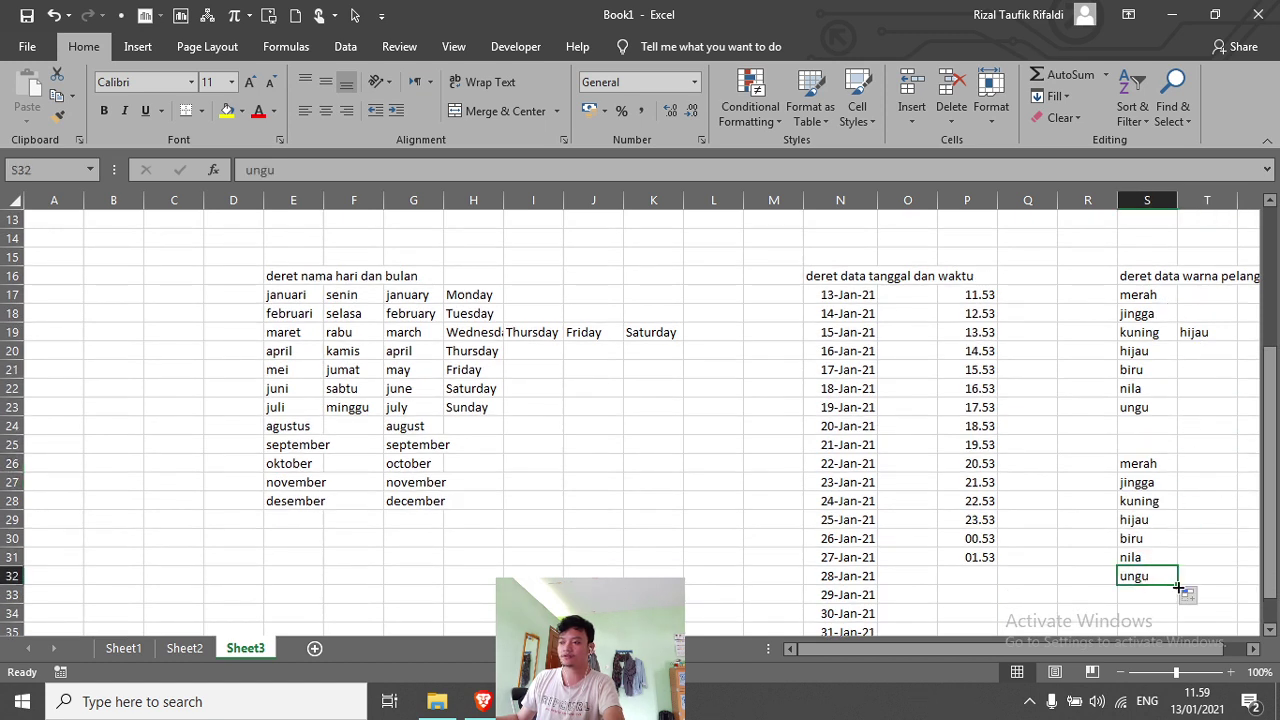
{"action": "left_click_drag", "start_coordinate": [1177, 585], "coordinate": [1167, 600]}
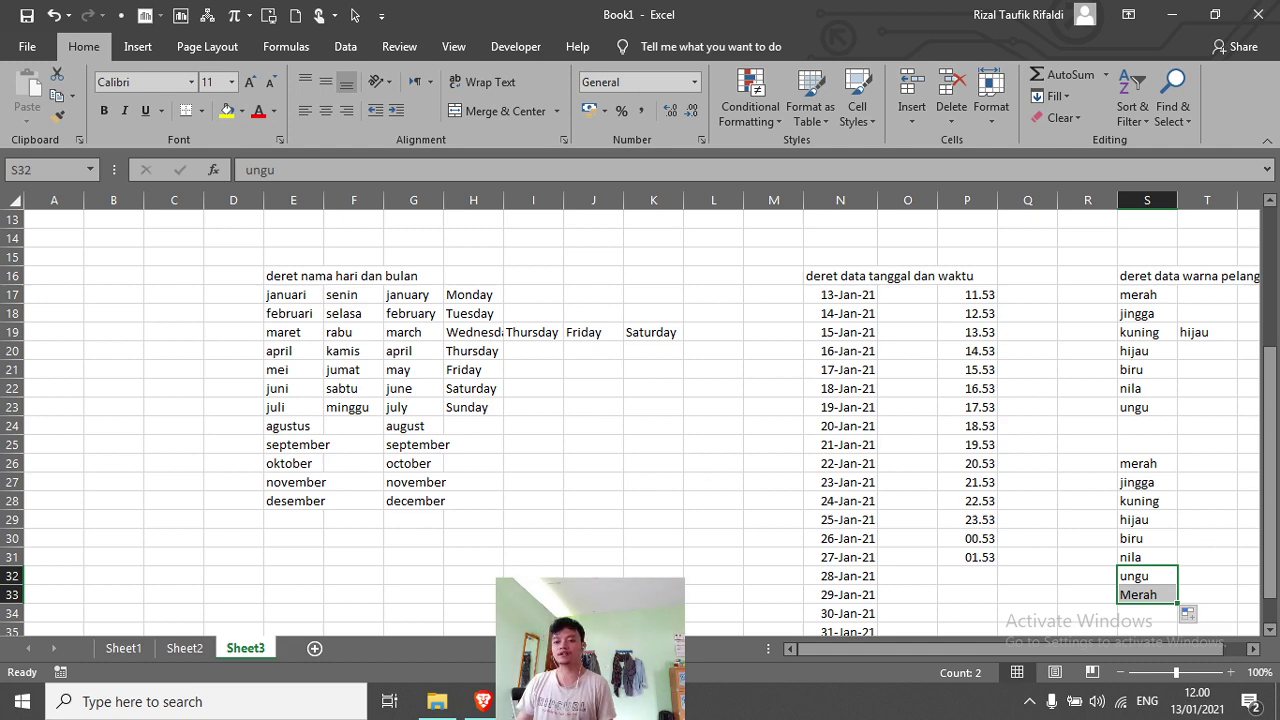
{"action": "key", "text": "alt+Tab"}
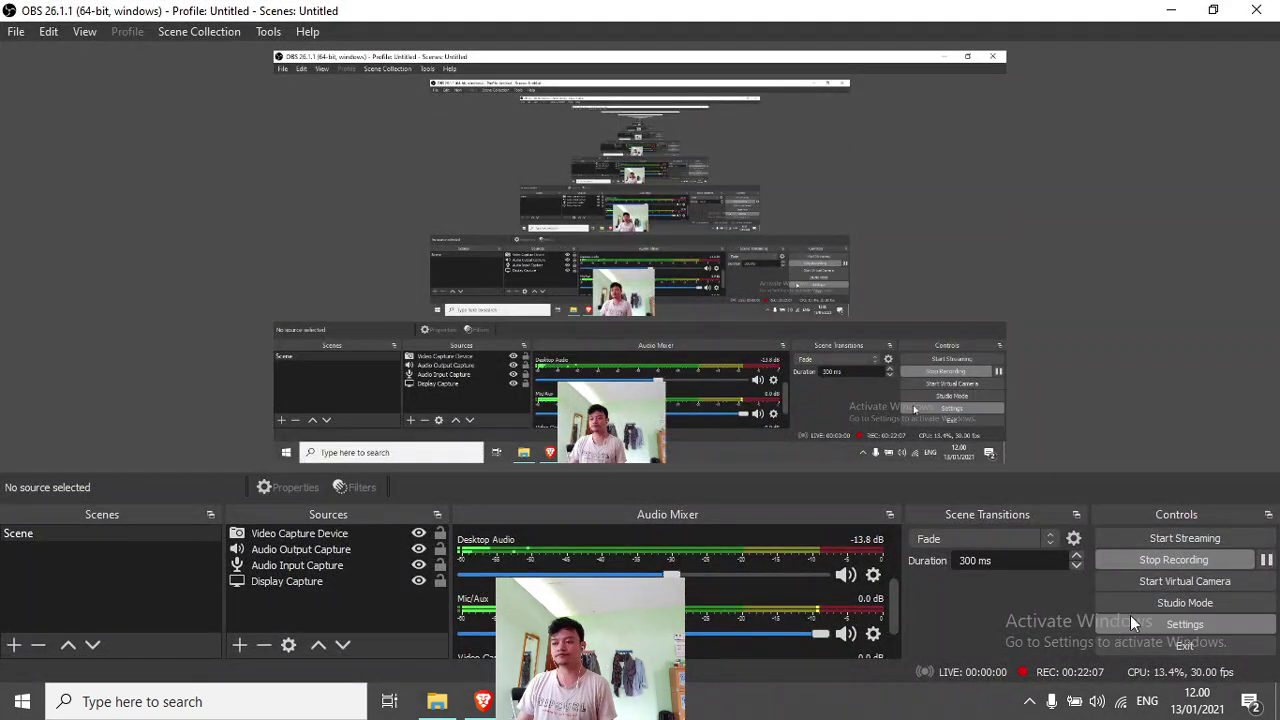
{"action": "left_click", "coordinate": [1266, 563]}
{"action": "left_click", "coordinate": [1266, 563]}
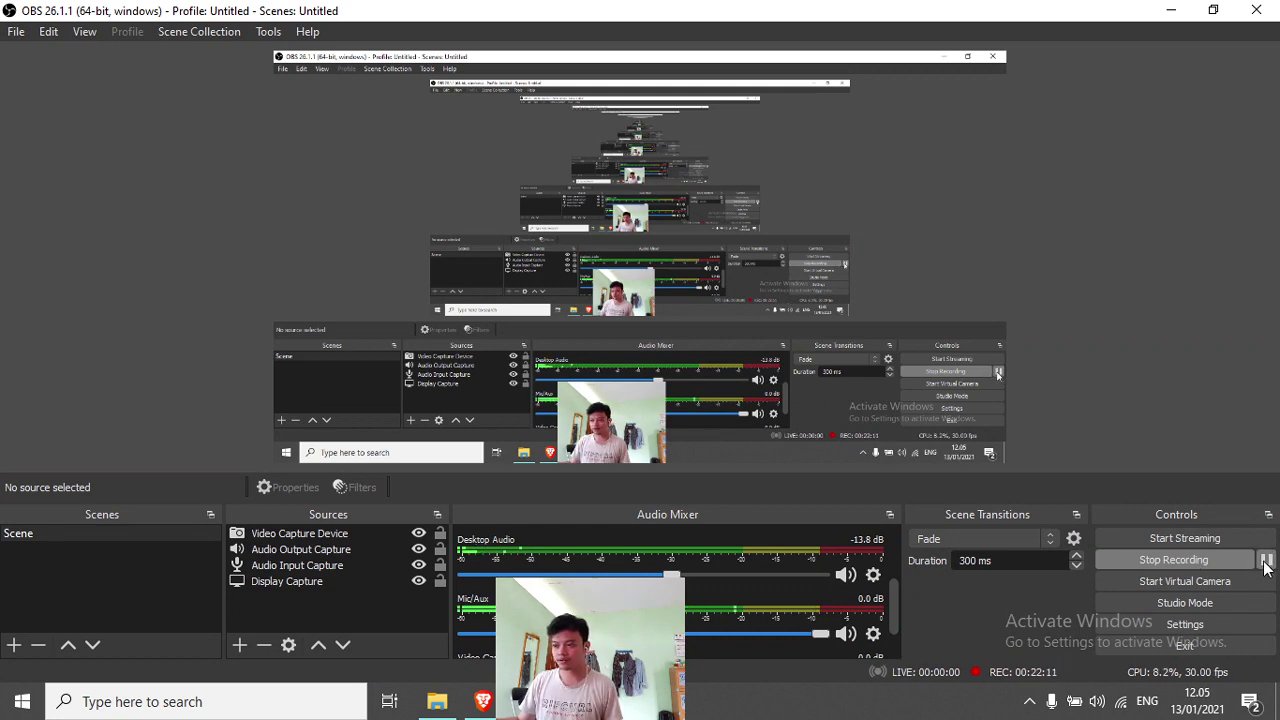
{"action": "left_click", "coordinate": [1171, 10]}
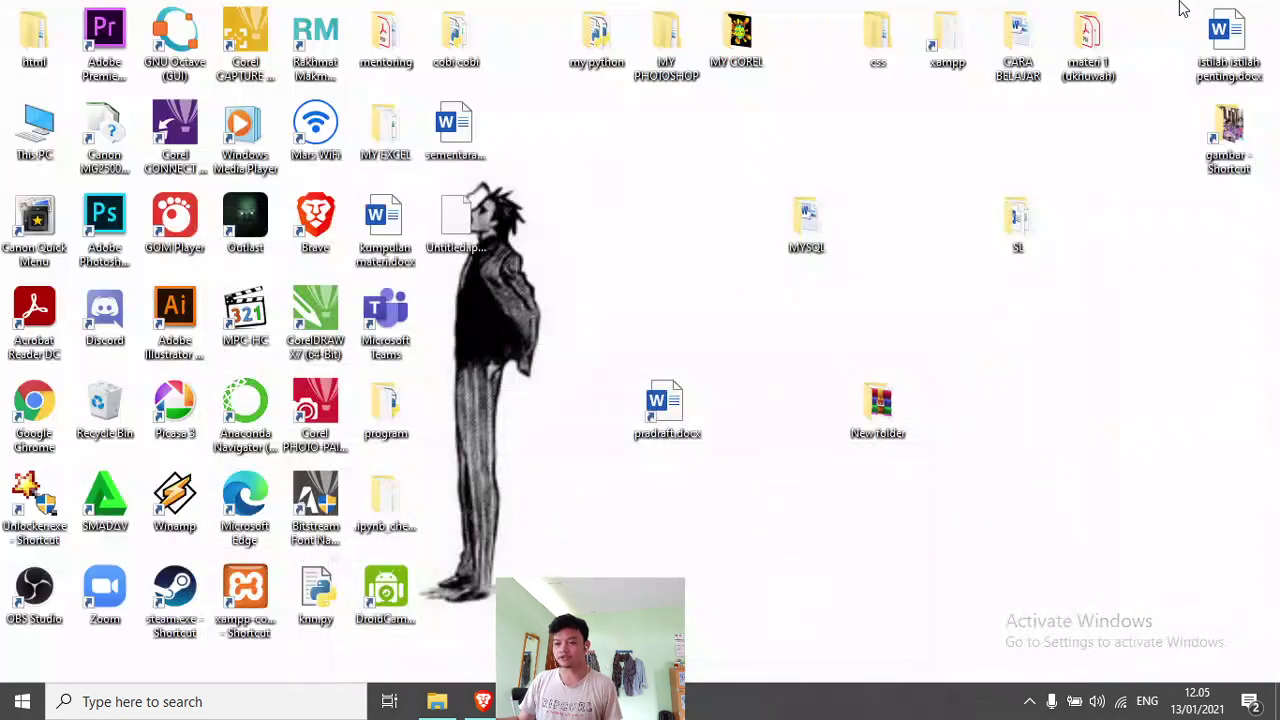
{"action": "left_click", "coordinate": [529, 701]}
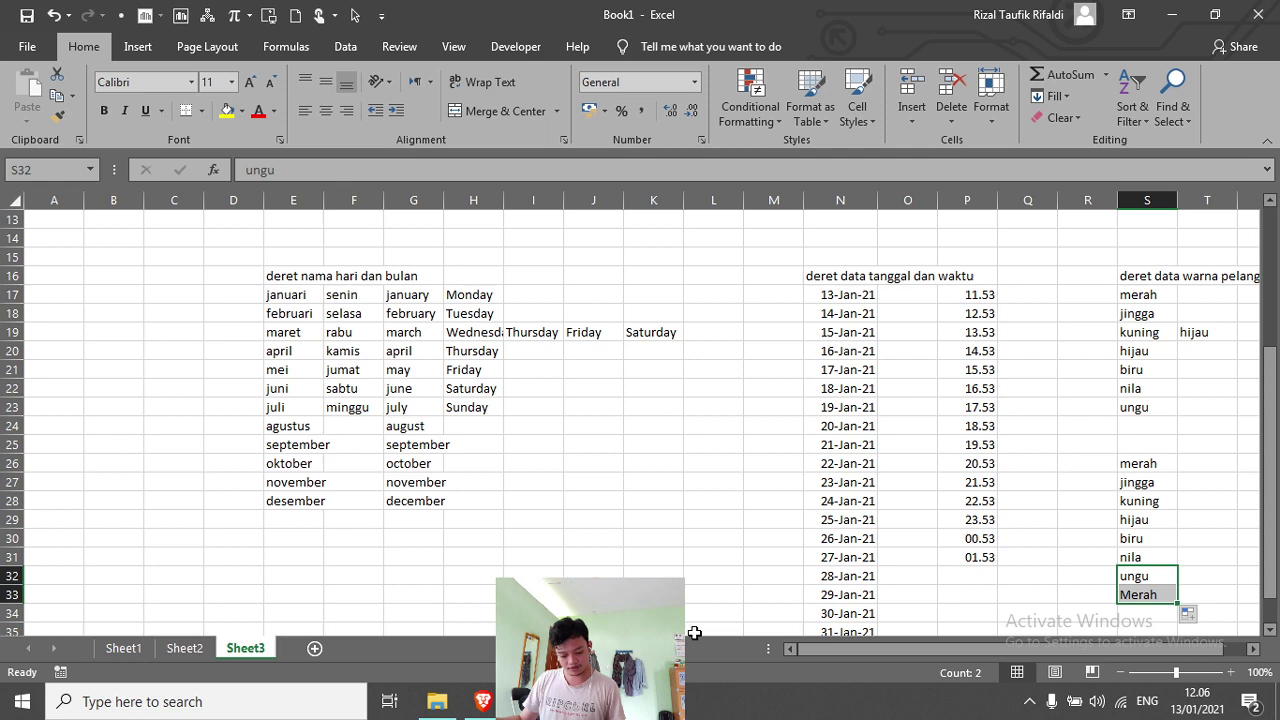
Step: Begin a new colour list below the month names, entering merah in G32 and kuning in G33
{"action": "scroll", "coordinate": [482, 519], "scroll_direction": "down", "scroll_amount": 2}
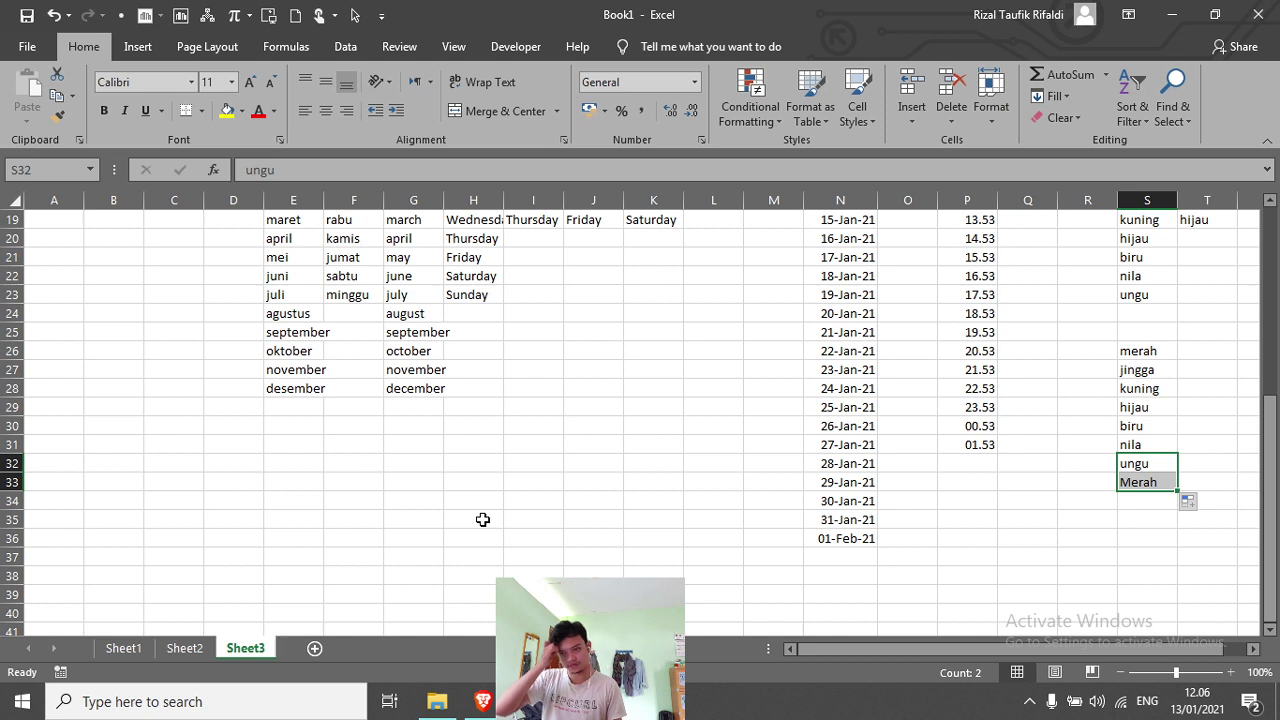
{"action": "left_click", "coordinate": [389, 464]}
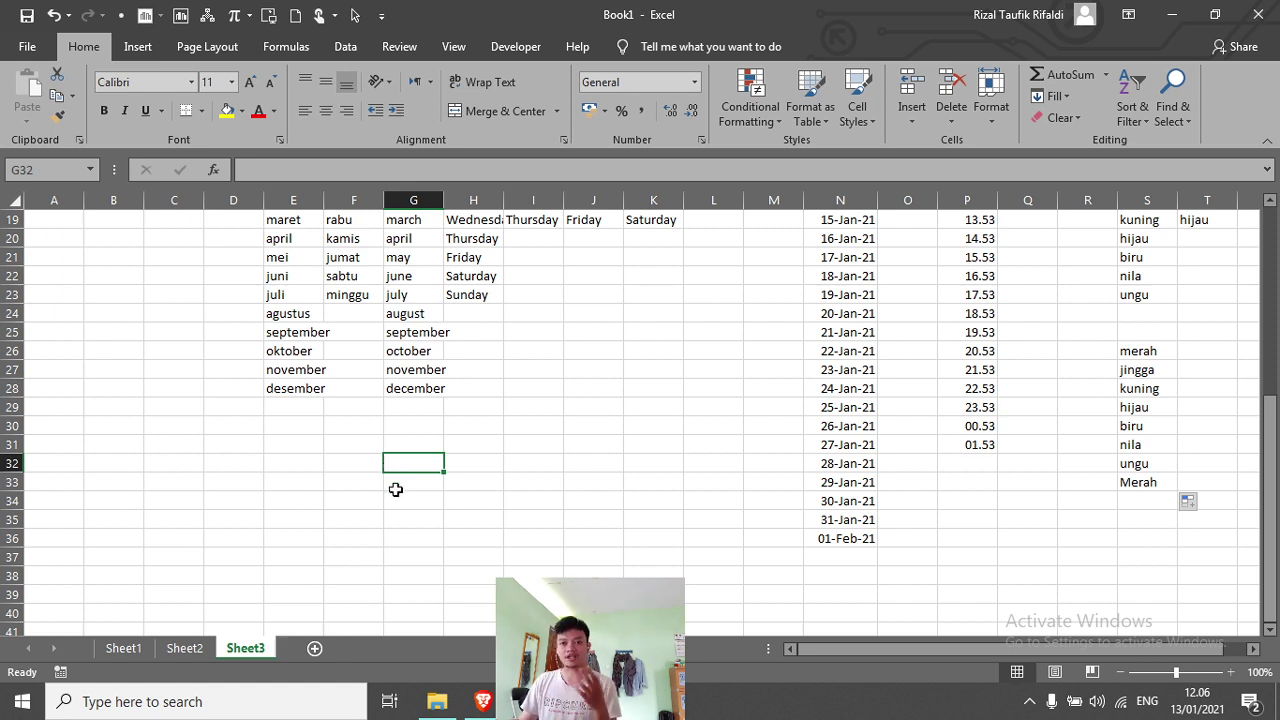
{"action": "type", "text": "ma"}
{"action": "key", "text": "BackSpace"}
{"action": "key", "text": "BackSpace"}
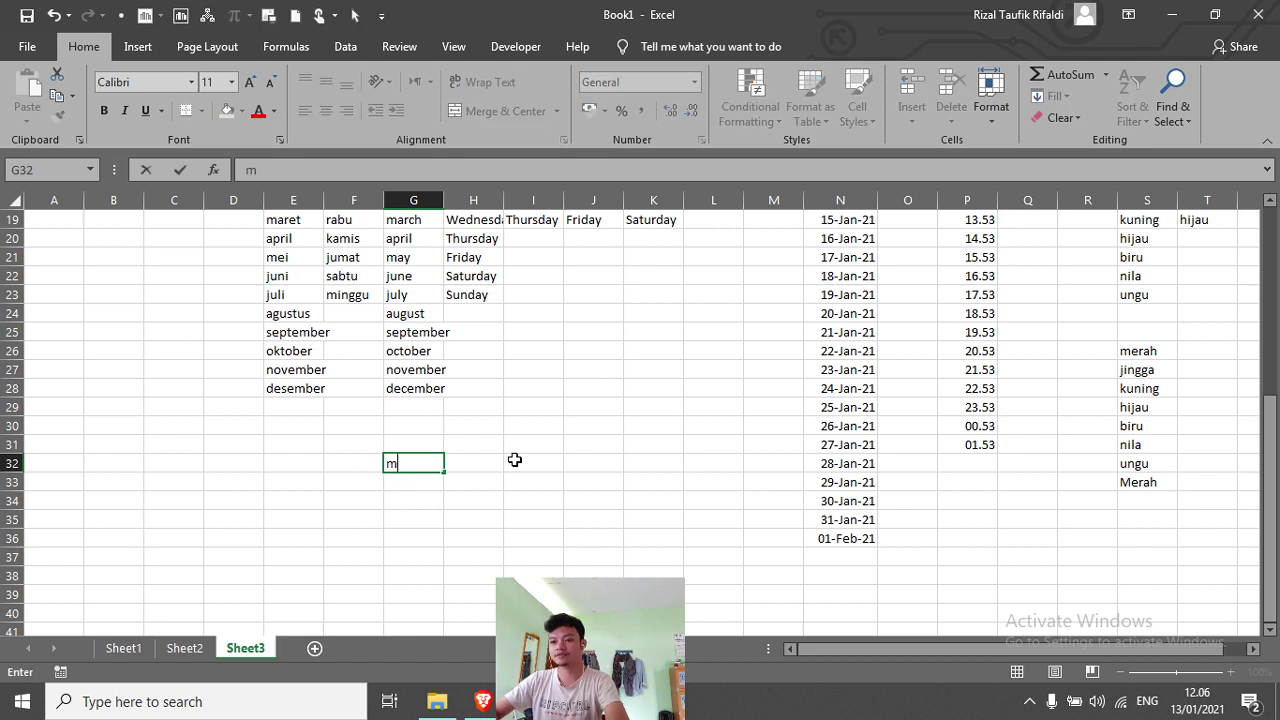
{"action": "type", "text": "m"}
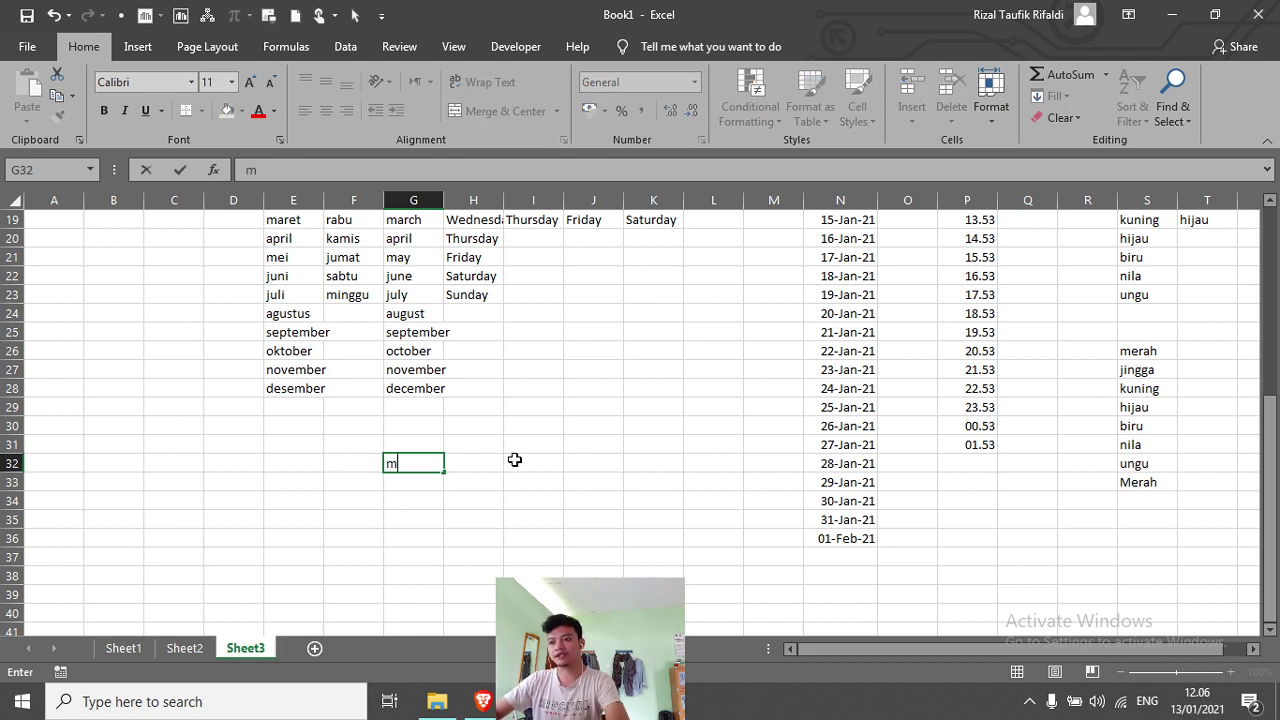
{"action": "key", "text": "BackSpace"}
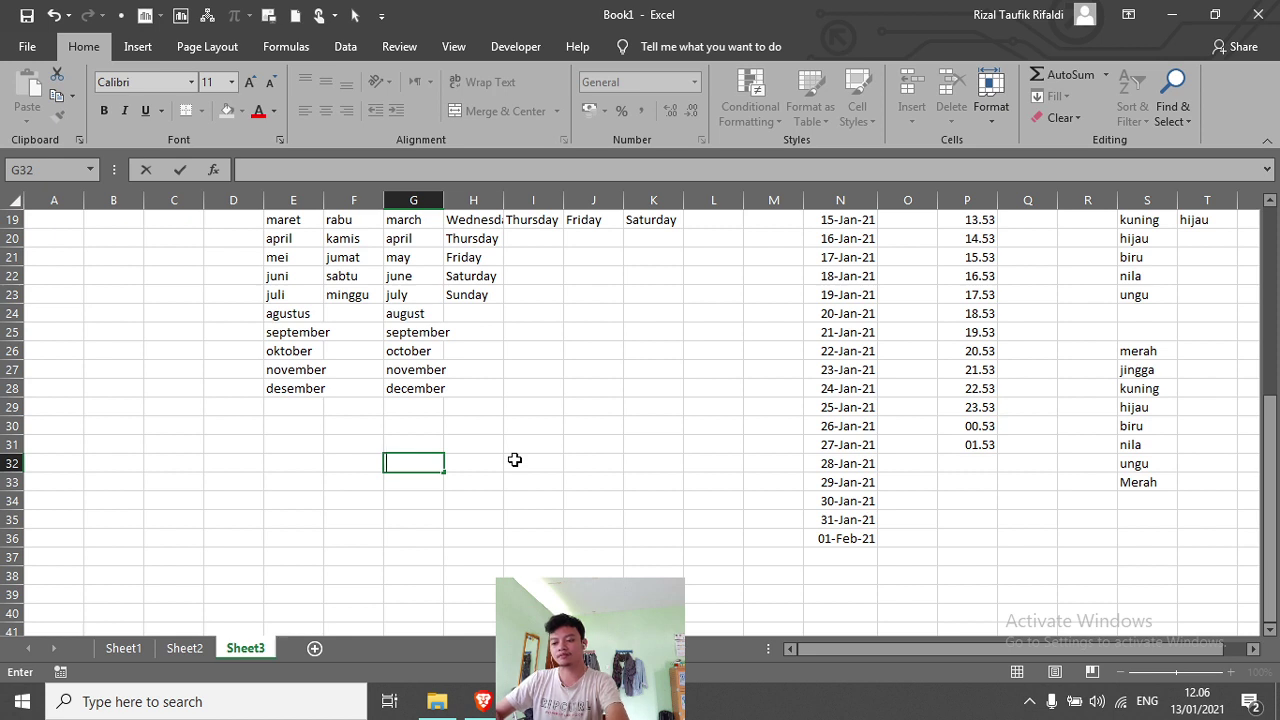
{"action": "type", "text": "merah"}
{"action": "key", "text": "Return"}
{"action": "type", "text": "k"}
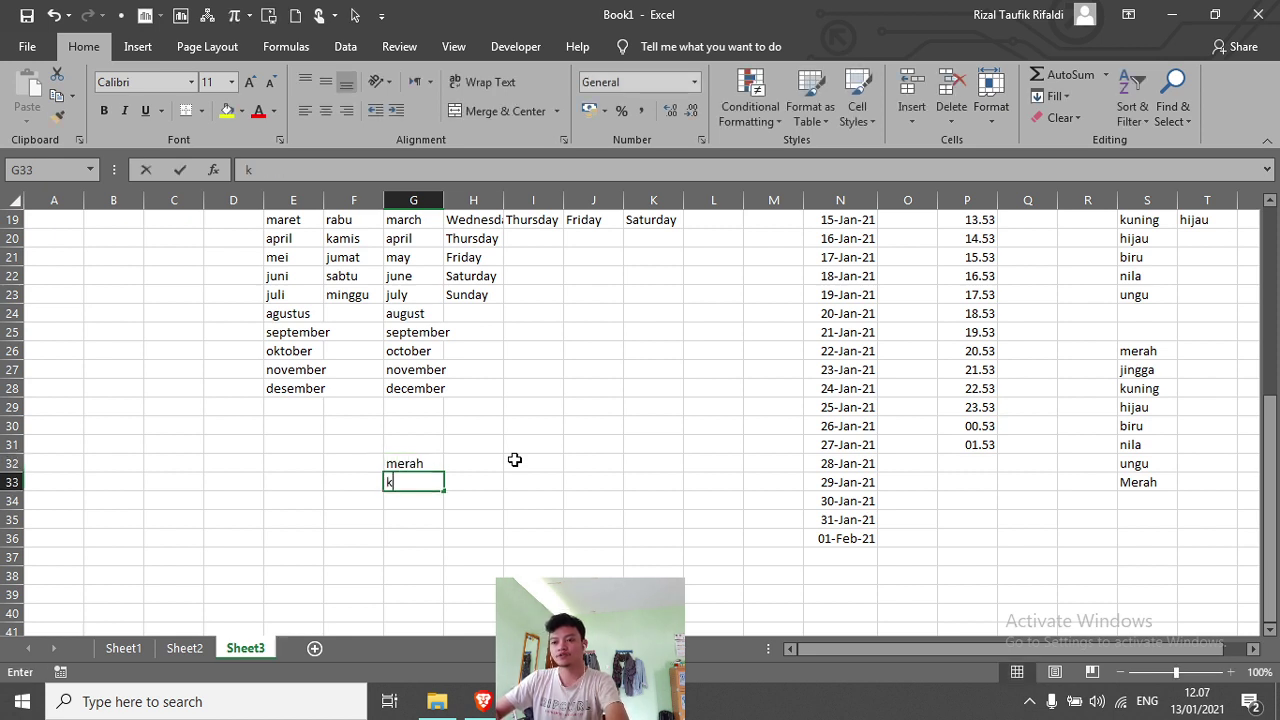
{"action": "type", "text": "uning"}
{"action": "key", "text": "Return"}
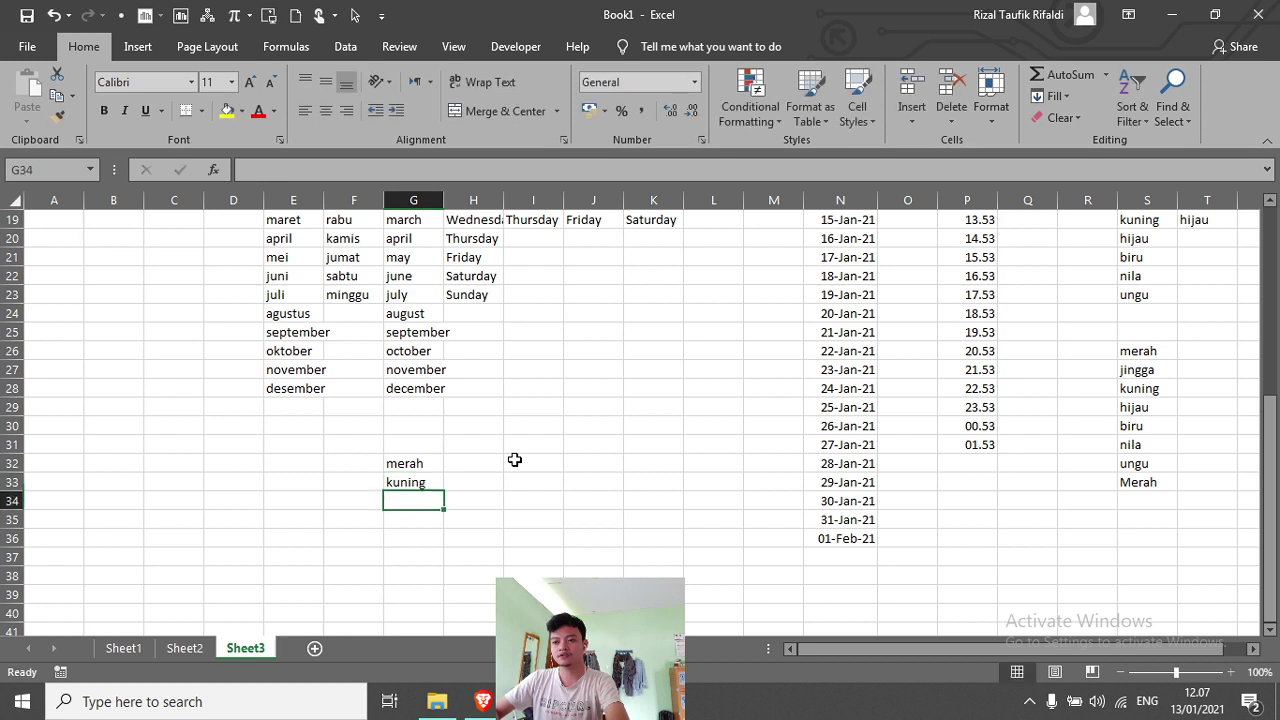
Step: Complete the colour list with hijau in G34, biru in G35 and hitam in G36
{"action": "type", "text": "hijau"}
{"action": "key", "text": "Return"}
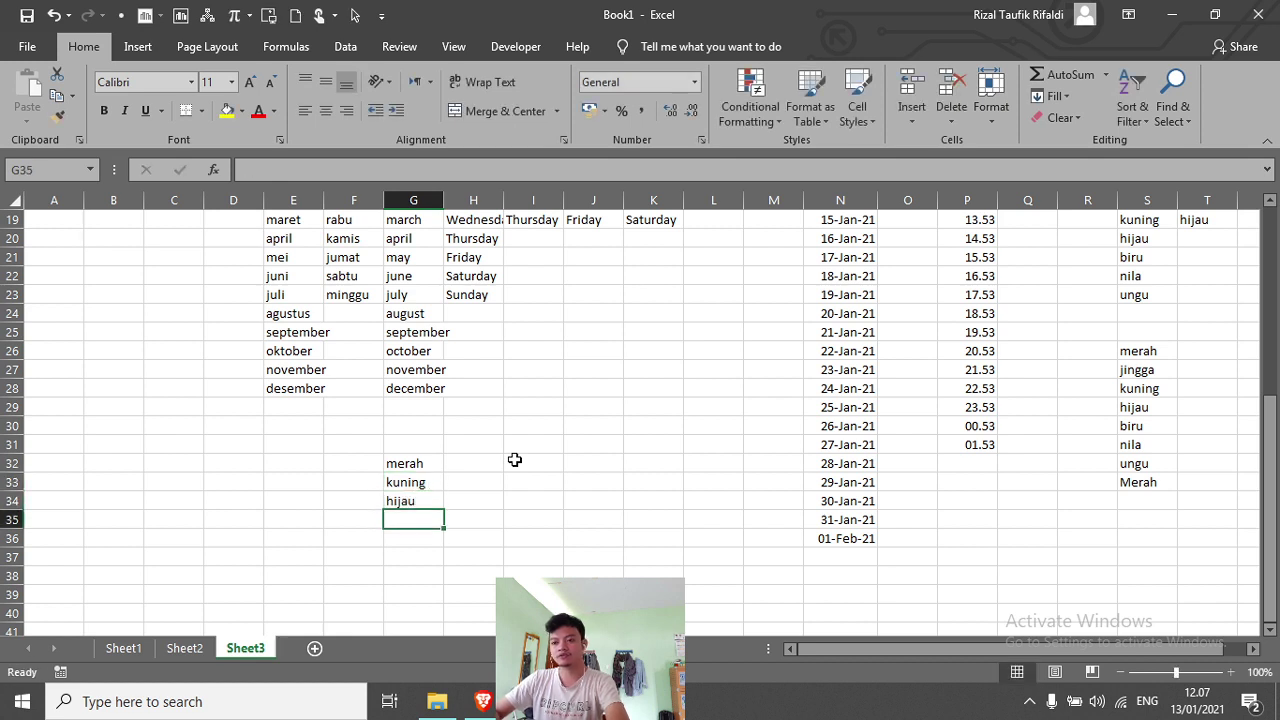
{"action": "type", "text": "biru"}
{"action": "key", "text": "Return"}
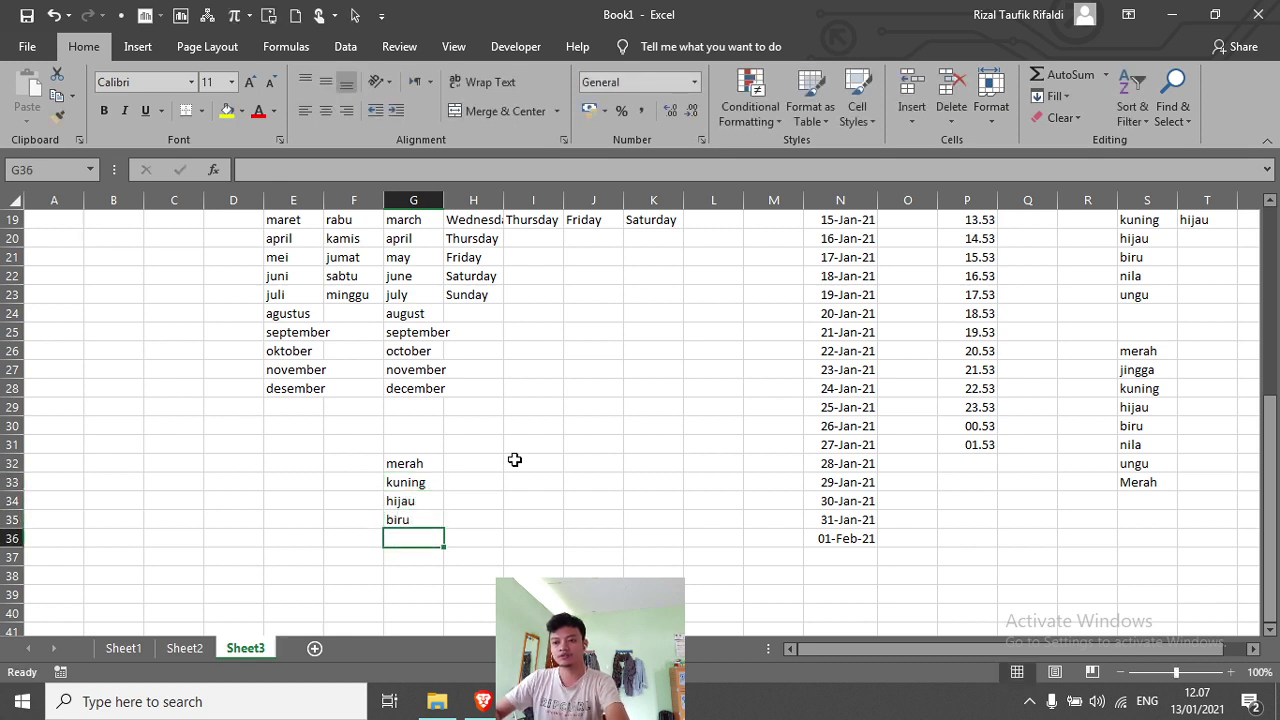
{"action": "type", "text": "hitam"}
{"action": "key", "text": "Return"}
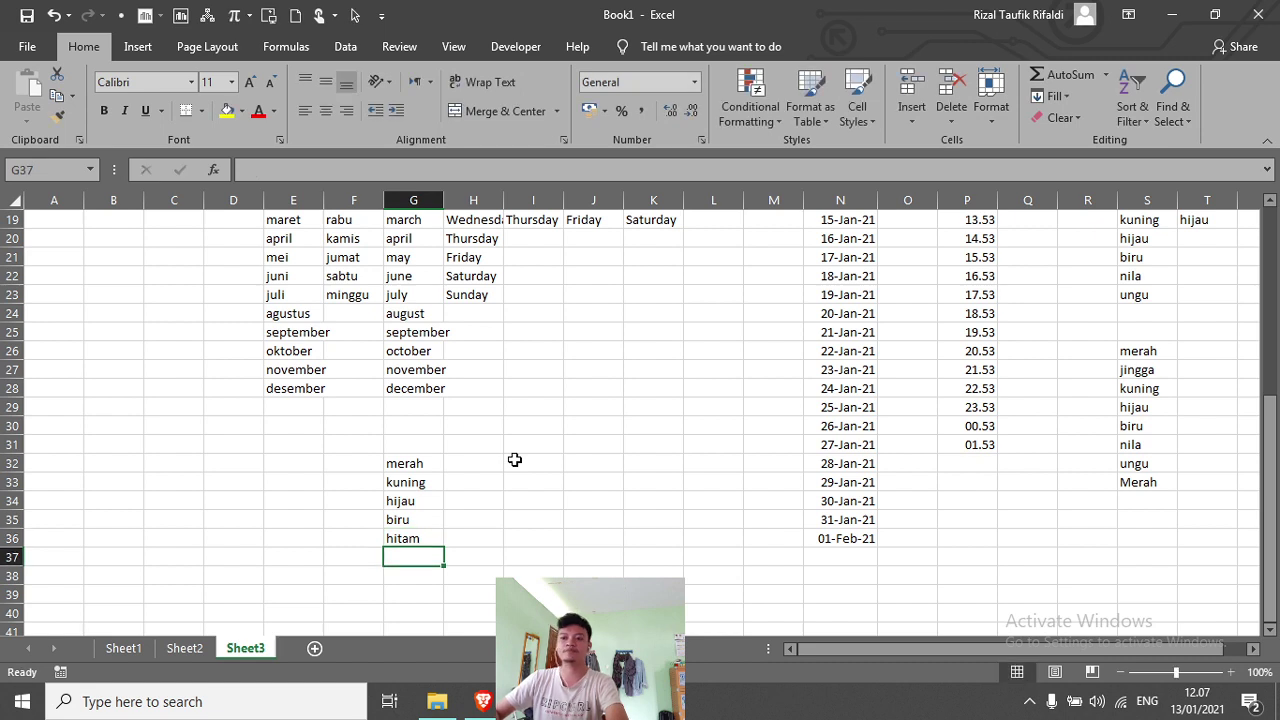
{"action": "left_click", "coordinate": [514, 459]}
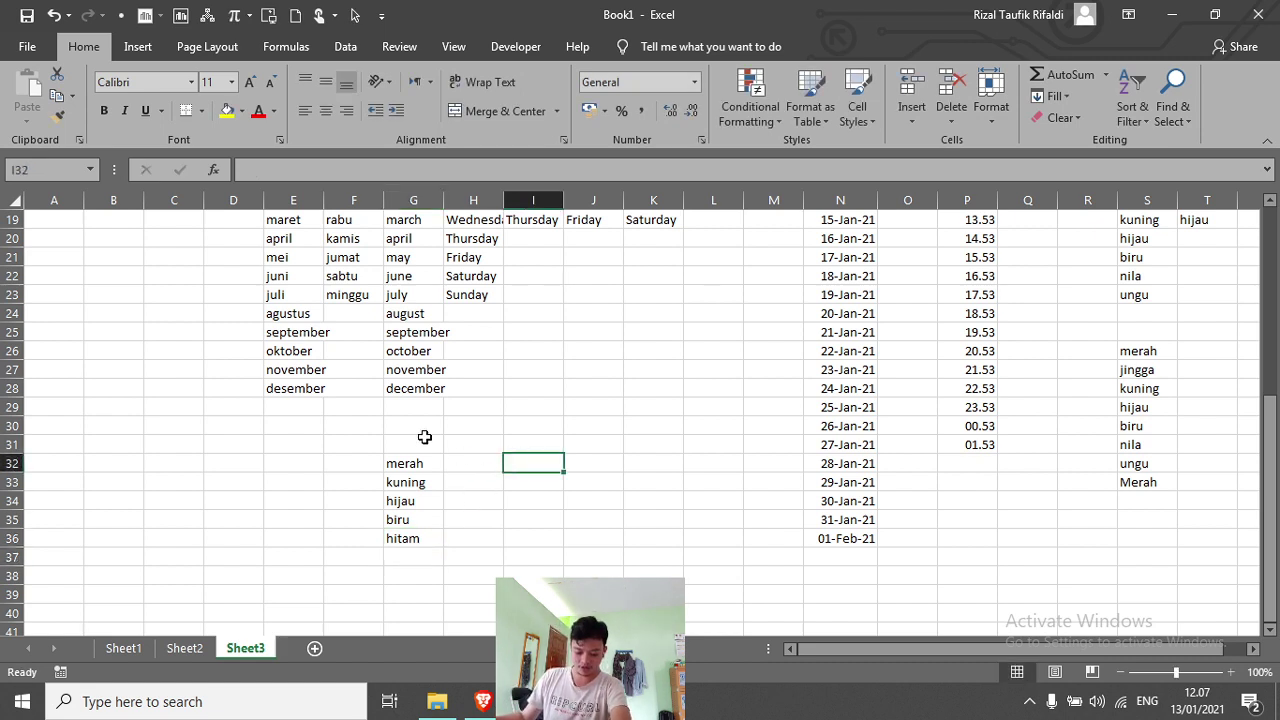
Step: Open the advanced section of the Excel options
{"action": "left_click", "coordinate": [27, 46]}
{"action": "left_click", "coordinate": [106, 612]}
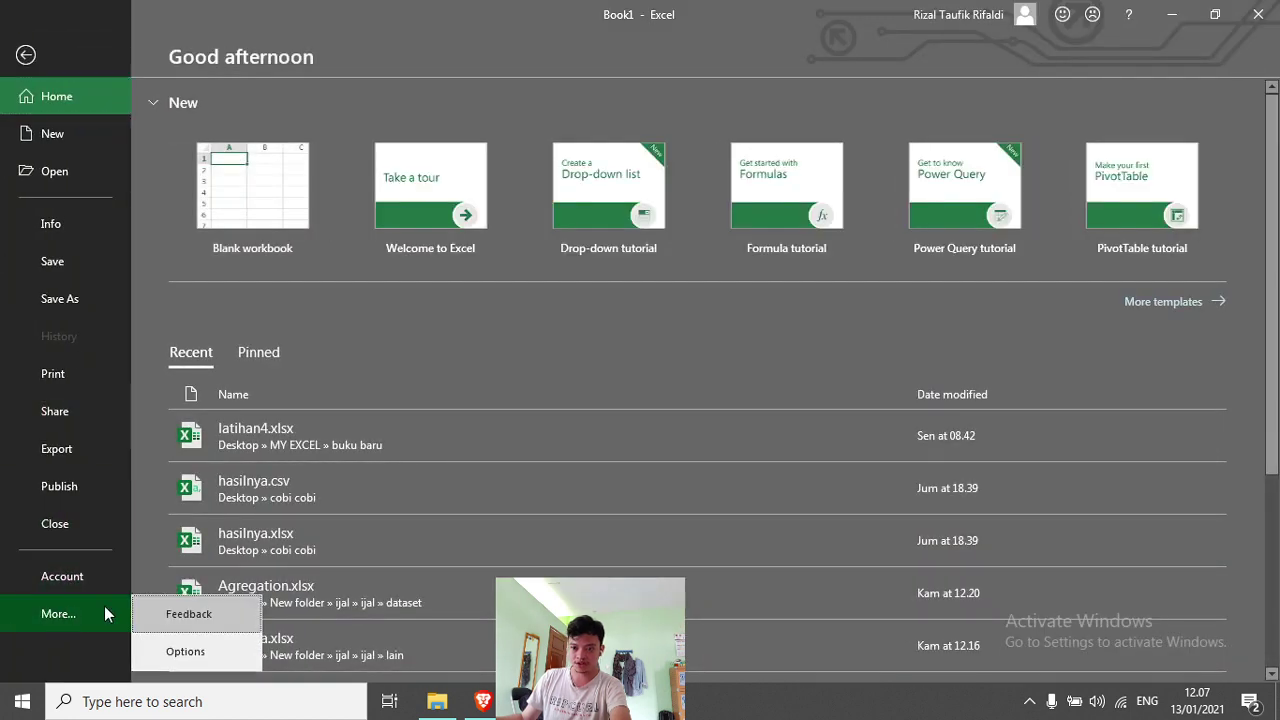
{"action": "left_click", "coordinate": [186, 648]}
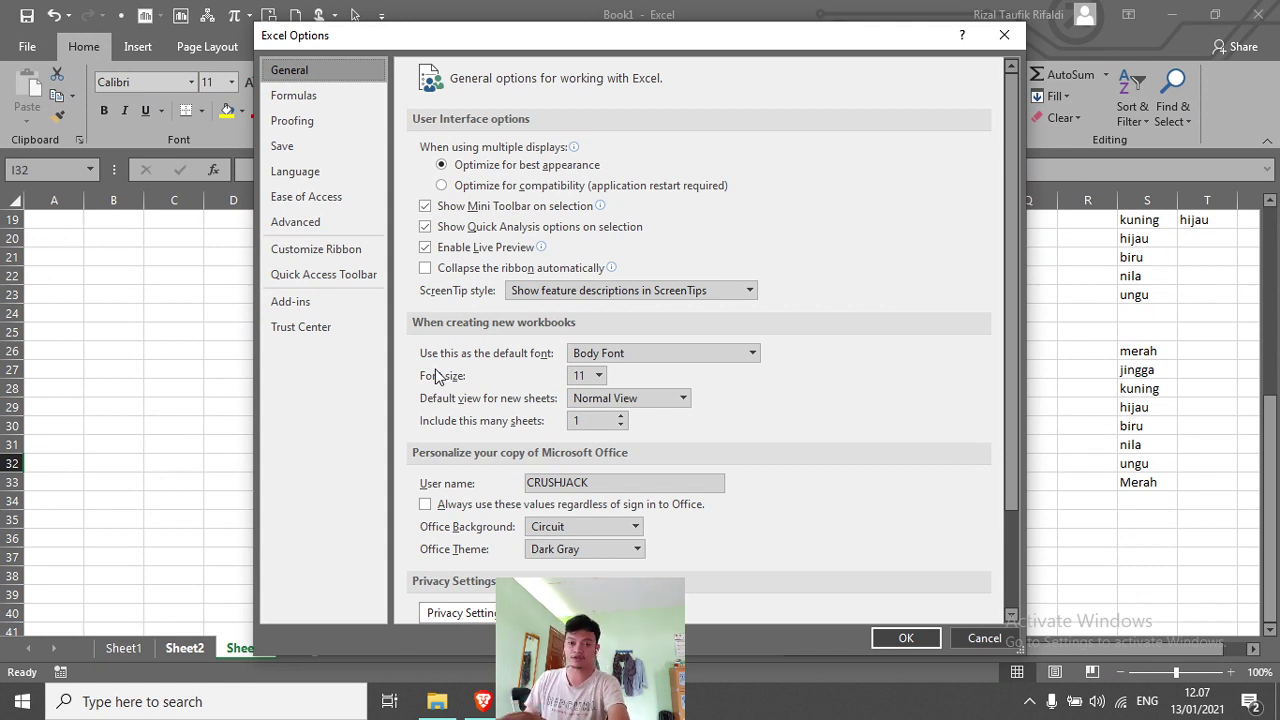
{"action": "scroll", "coordinate": [435, 375], "scroll_direction": "down", "scroll_amount": 3}
{"action": "left_click", "coordinate": [295, 221]}
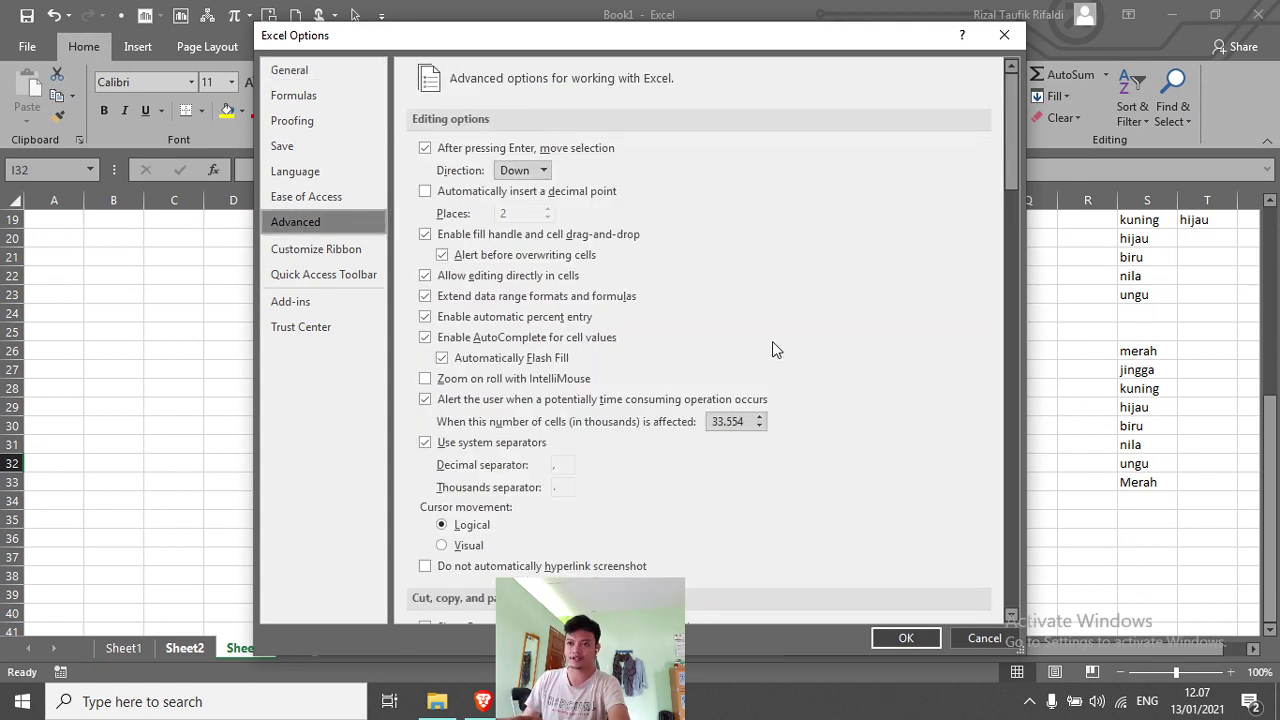
Step: Find the custom lists setting among the general advanced options and open the custom list editor
{"action": "scroll", "coordinate": [588, 374], "scroll_direction": "down", "scroll_amount": 1}
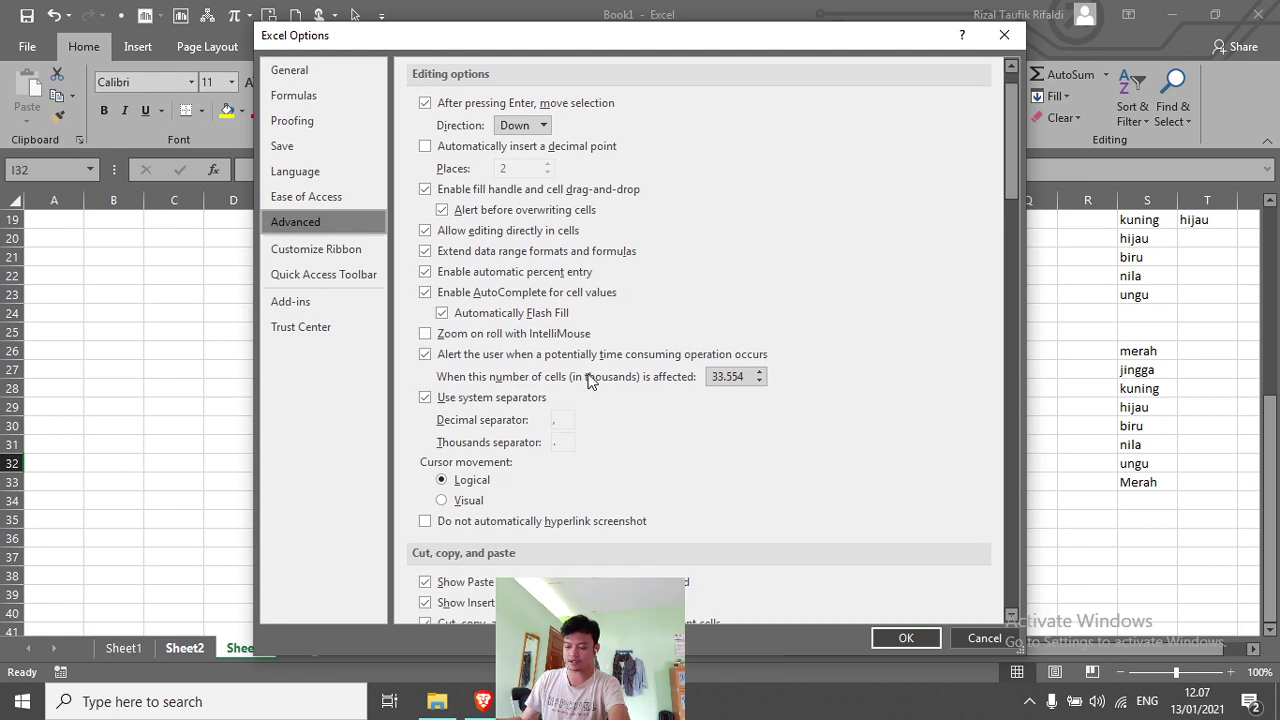
{"action": "scroll", "coordinate": [588, 380], "scroll_direction": "down", "scroll_amount": 3}
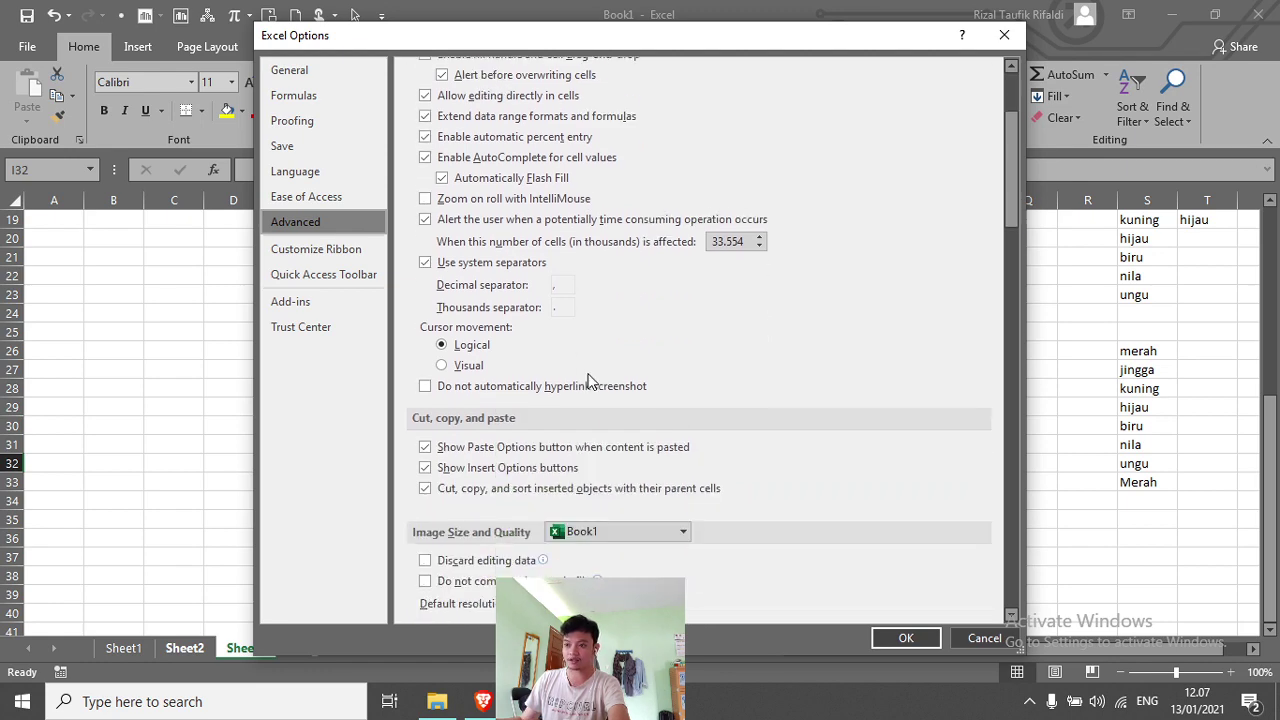
{"action": "scroll", "coordinate": [588, 380], "scroll_direction": "up", "scroll_amount": 5}
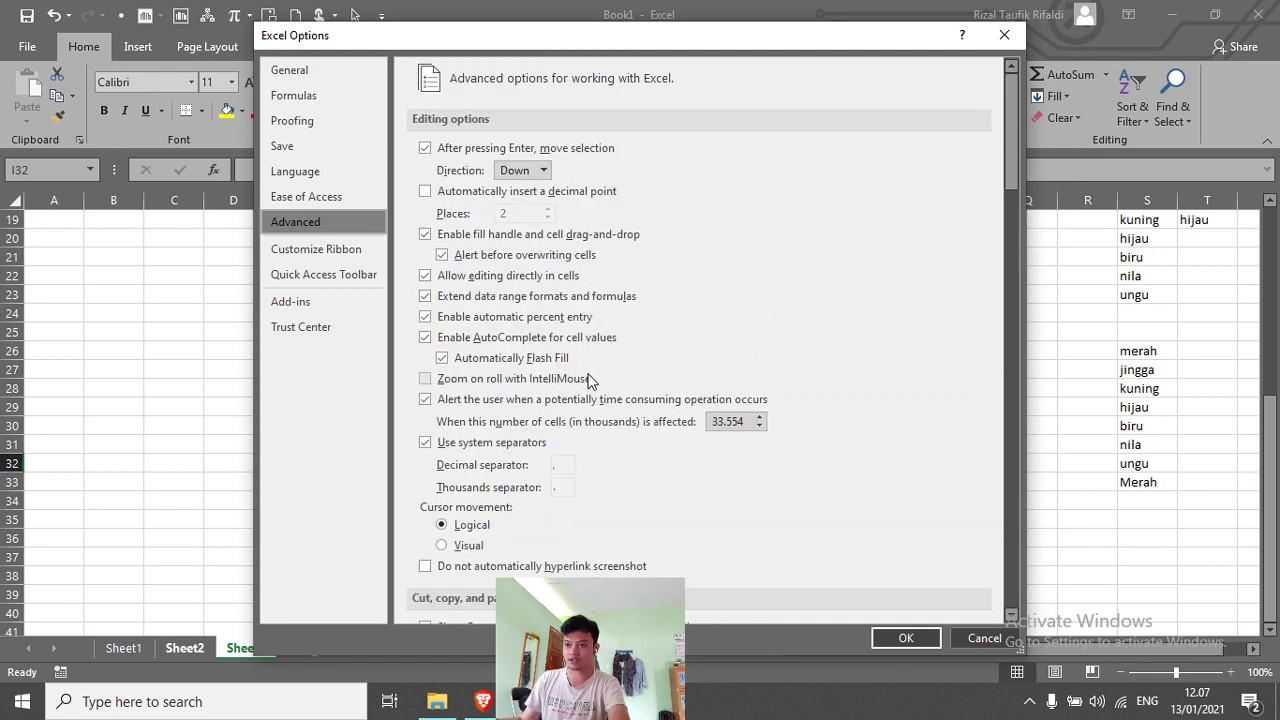
{"action": "scroll", "coordinate": [588, 380], "scroll_direction": "down", "scroll_amount": 20}
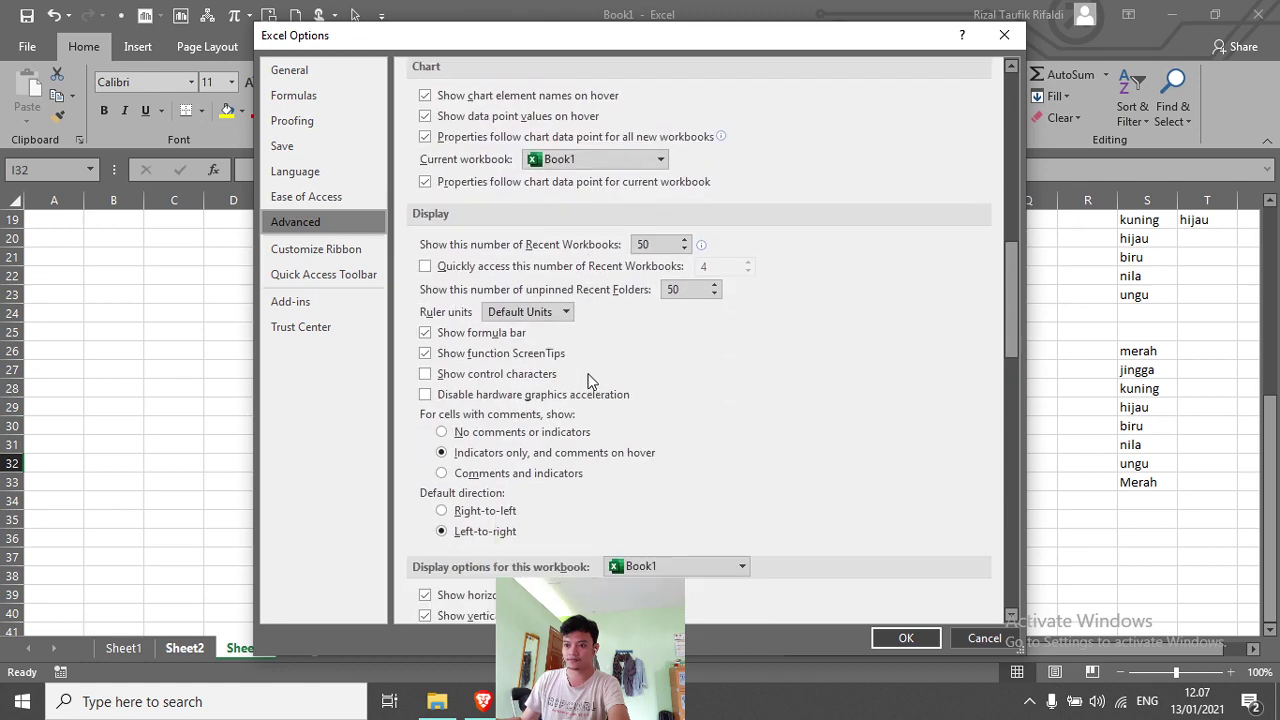
{"action": "scroll", "coordinate": [588, 380], "scroll_direction": "down", "scroll_amount": 15}
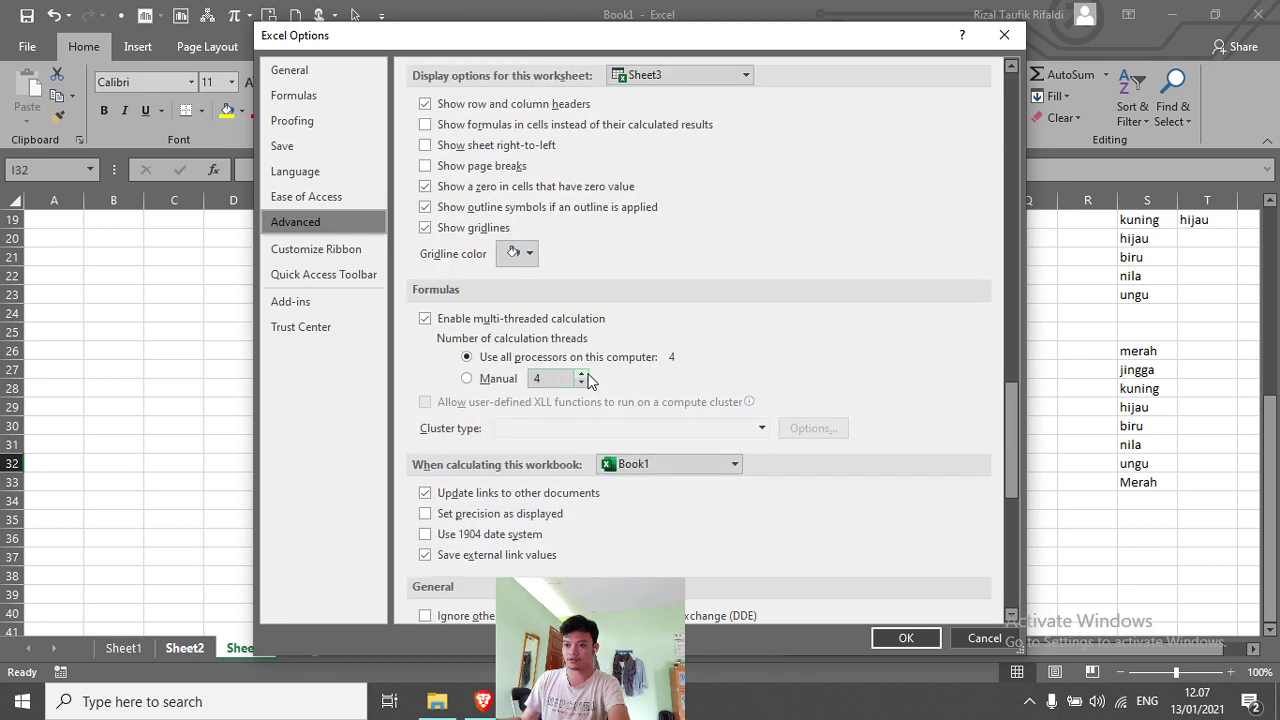
{"action": "scroll", "coordinate": [588, 380], "scroll_direction": "down", "scroll_amount": 5}
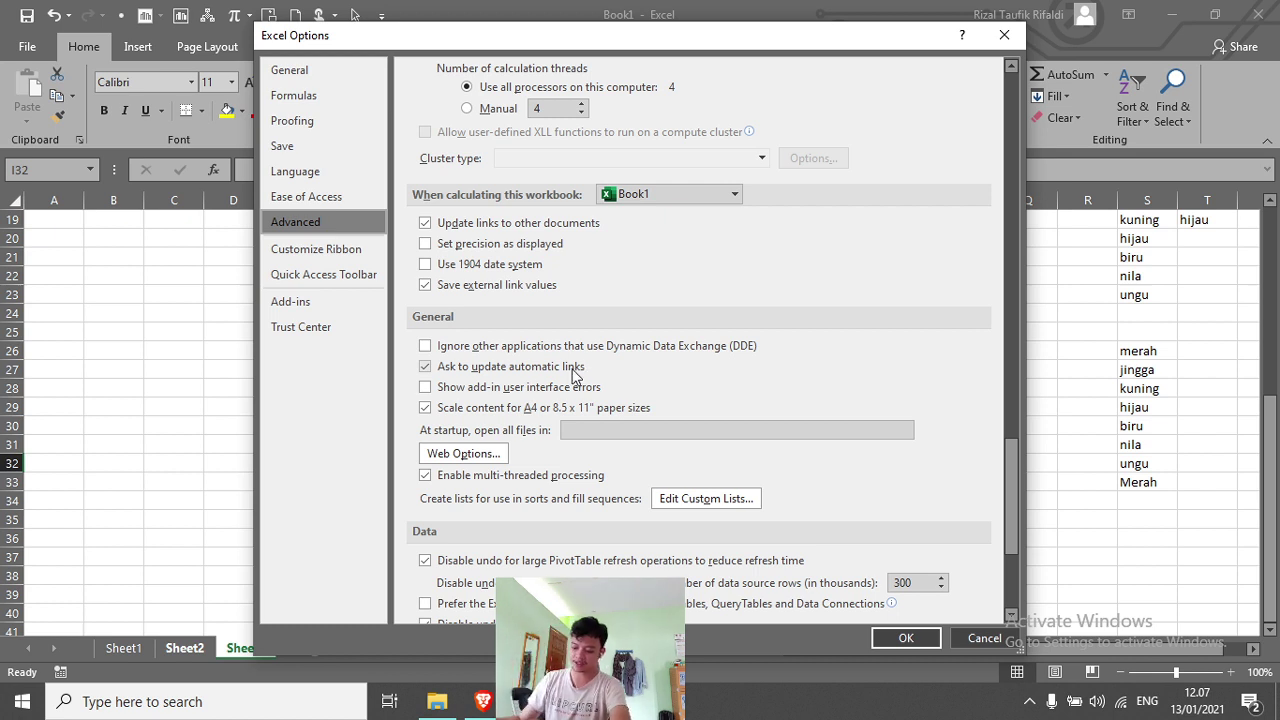
{"action": "left_click", "coordinate": [656, 427]}
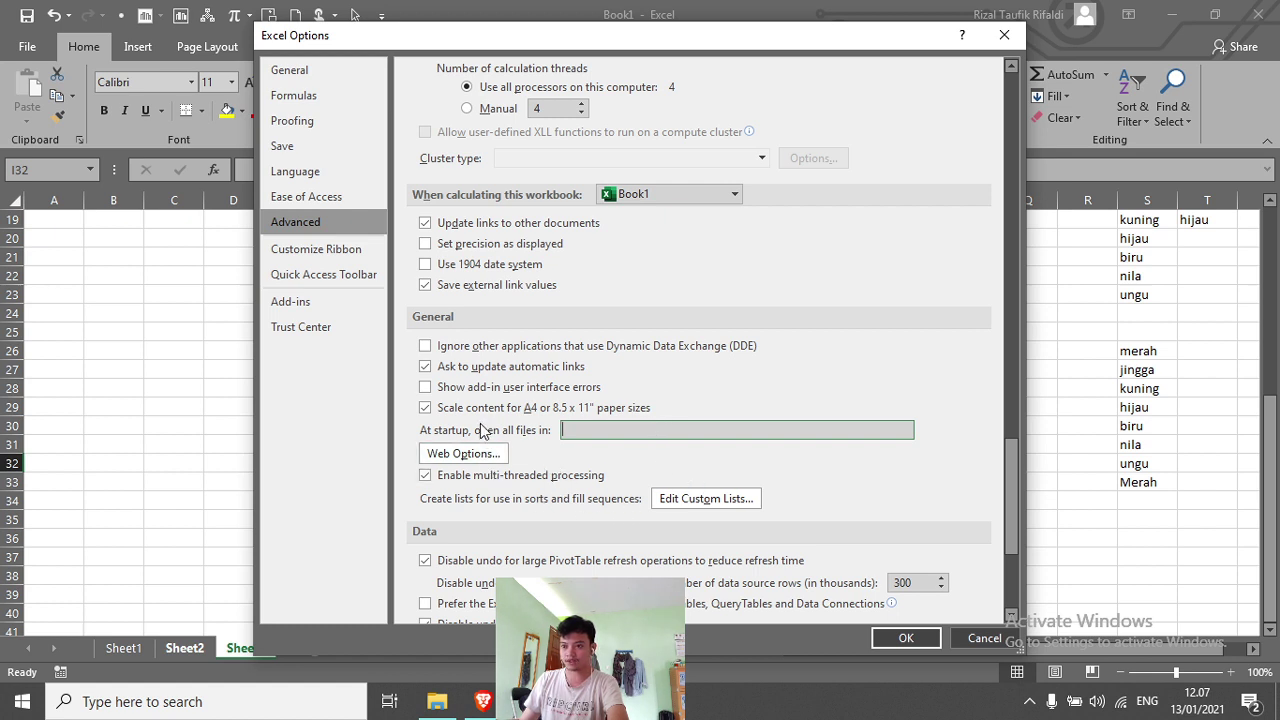
{"action": "scroll", "coordinate": [548, 498], "scroll_direction": "up", "scroll_amount": 3}
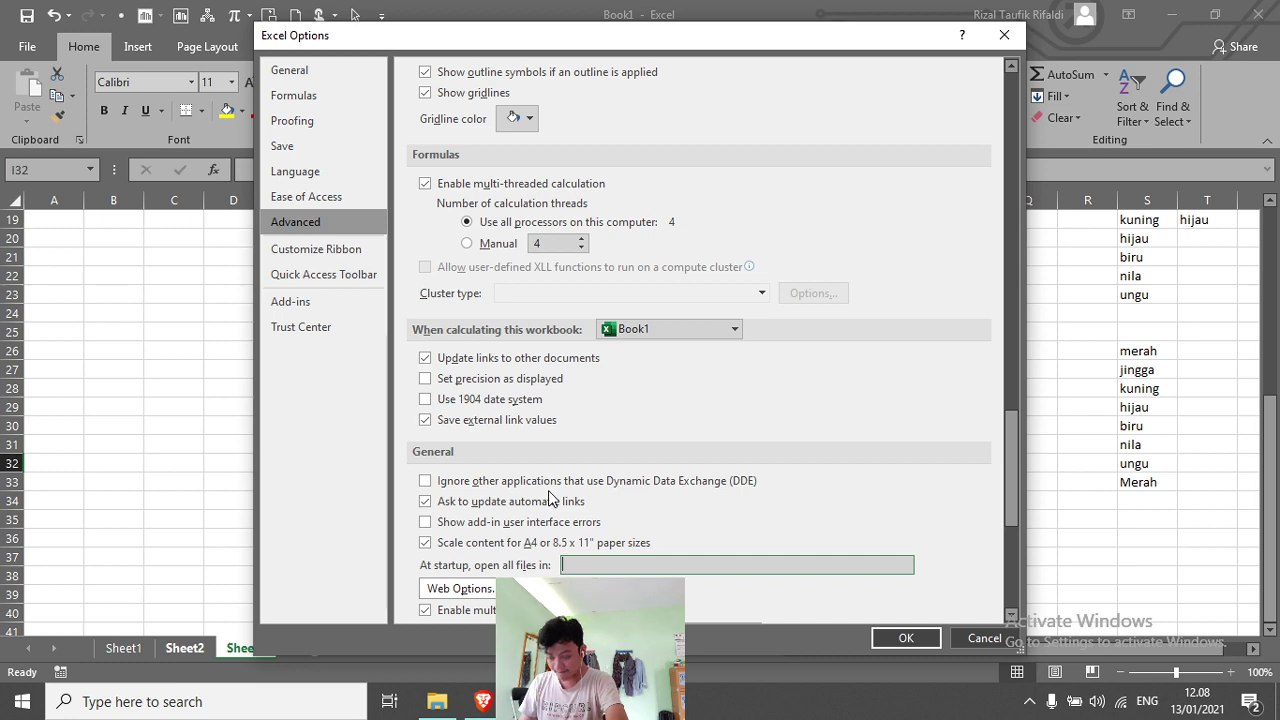
{"action": "scroll", "coordinate": [549, 495], "scroll_direction": "up", "scroll_amount": 1}
{"action": "scroll", "coordinate": [555, 491], "scroll_direction": "down", "scroll_amount": 10}
{"action": "scroll", "coordinate": [590, 489], "scroll_direction": "up", "scroll_amount": 7}
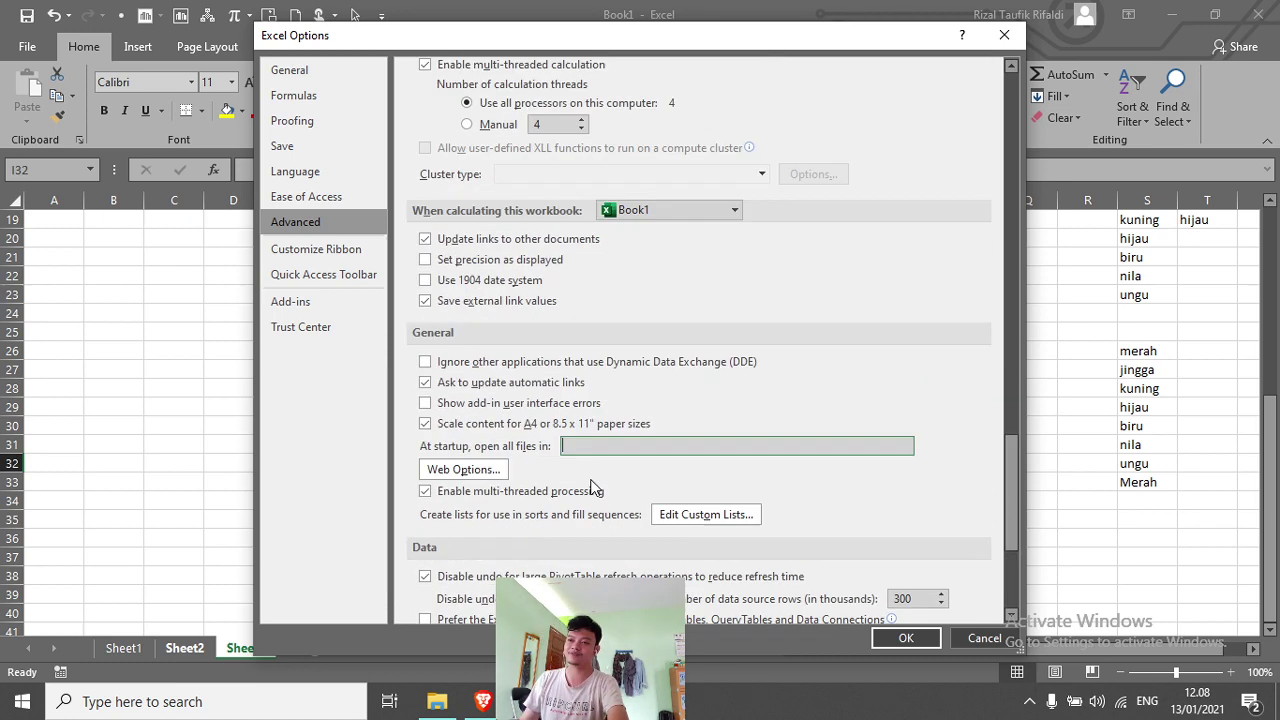
{"action": "scroll", "coordinate": [600, 489], "scroll_direction": "up", "scroll_amount": 9}
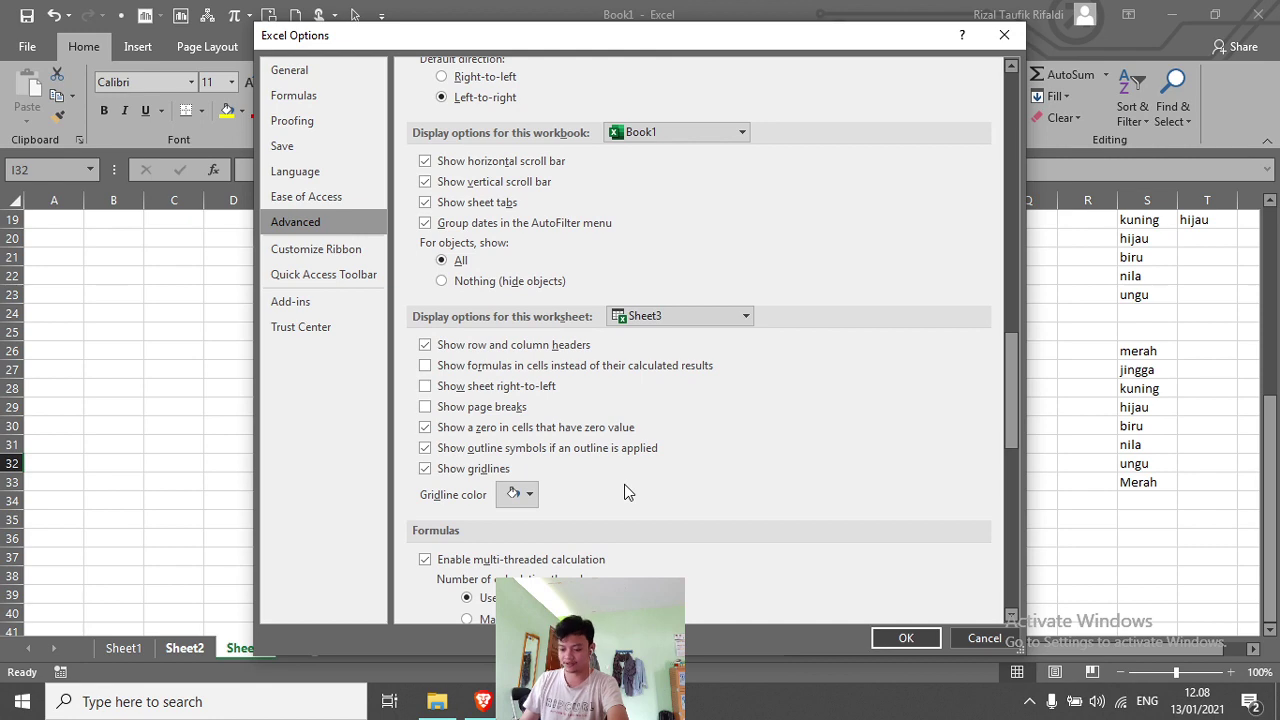
{"action": "scroll", "coordinate": [624, 491], "scroll_direction": "down", "scroll_amount": 10}
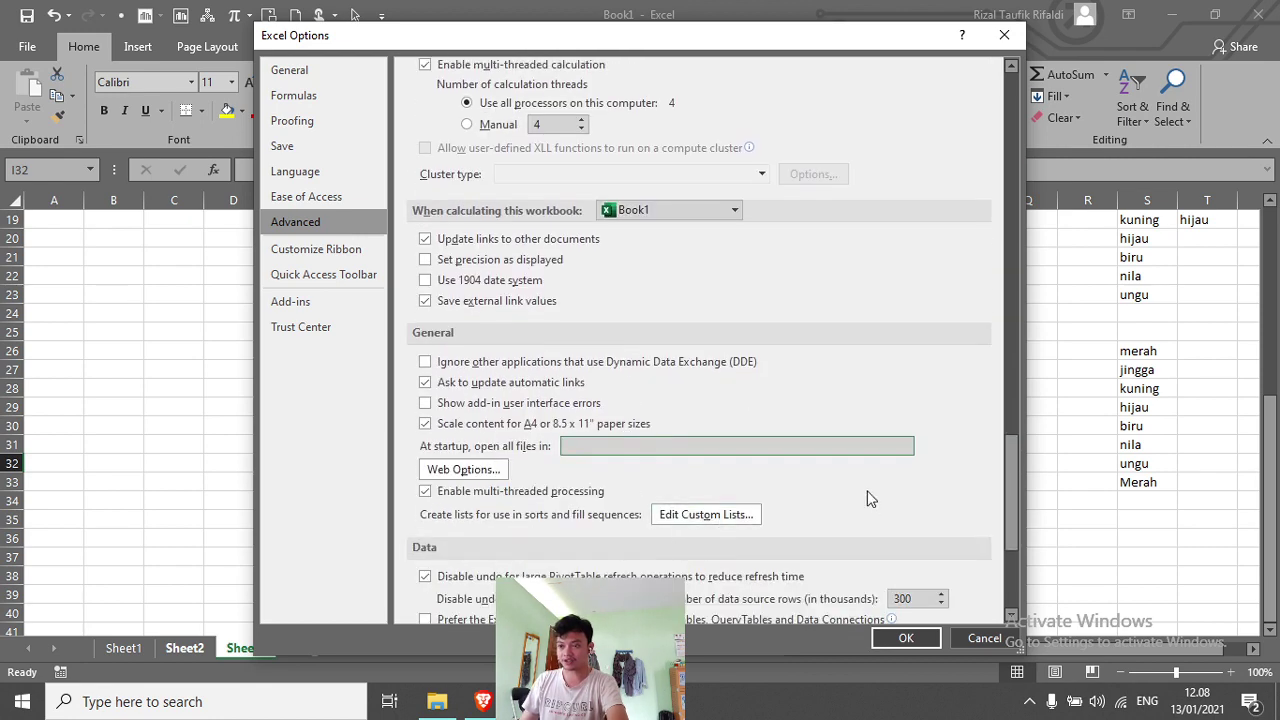
{"action": "left_click", "coordinate": [678, 518]}
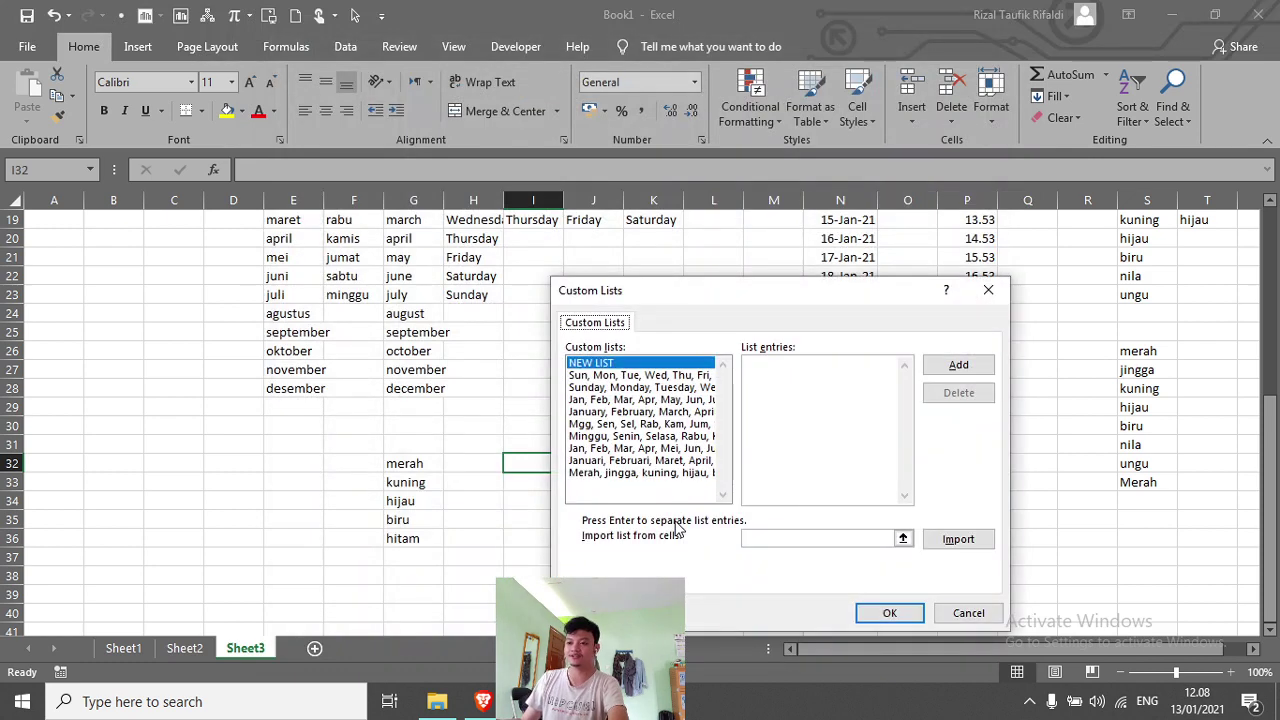
Step: Import the colour names in G32:G36 as a new custom list and apply the options
{"action": "left_click", "coordinate": [903, 540]}
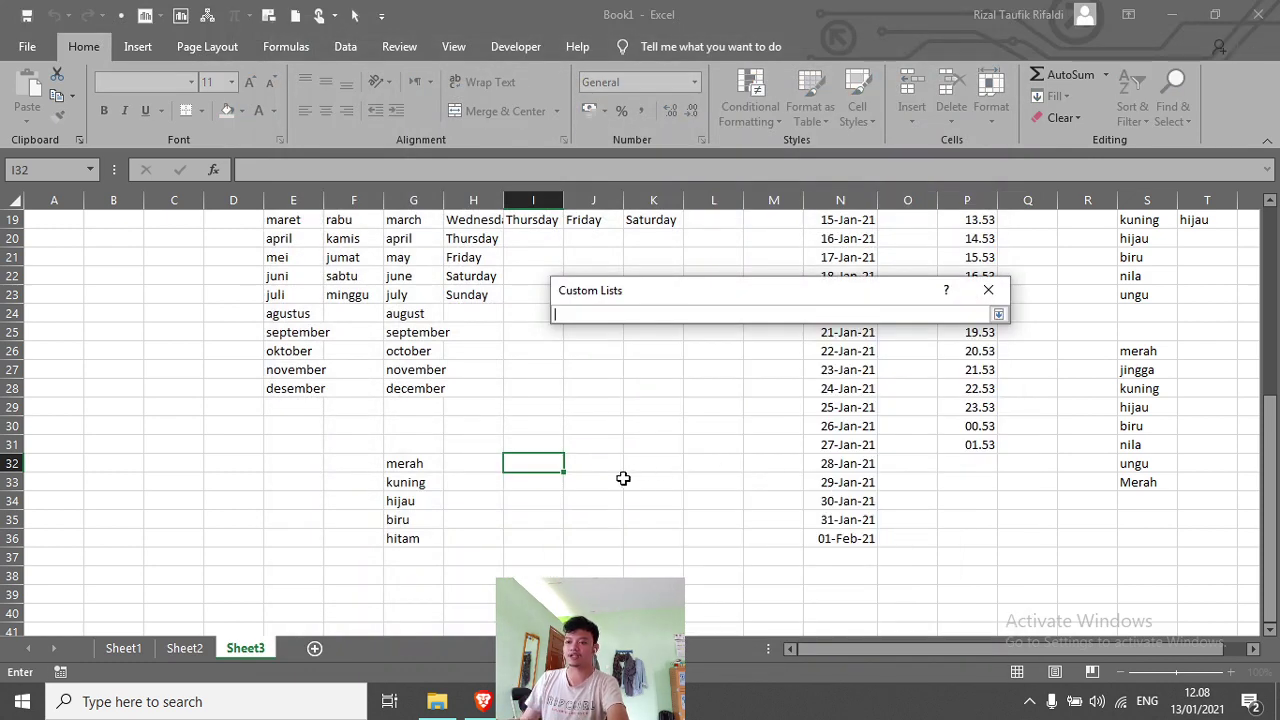
{"action": "left_click_drag", "start_coordinate": [403, 464], "coordinate": [431, 531]}
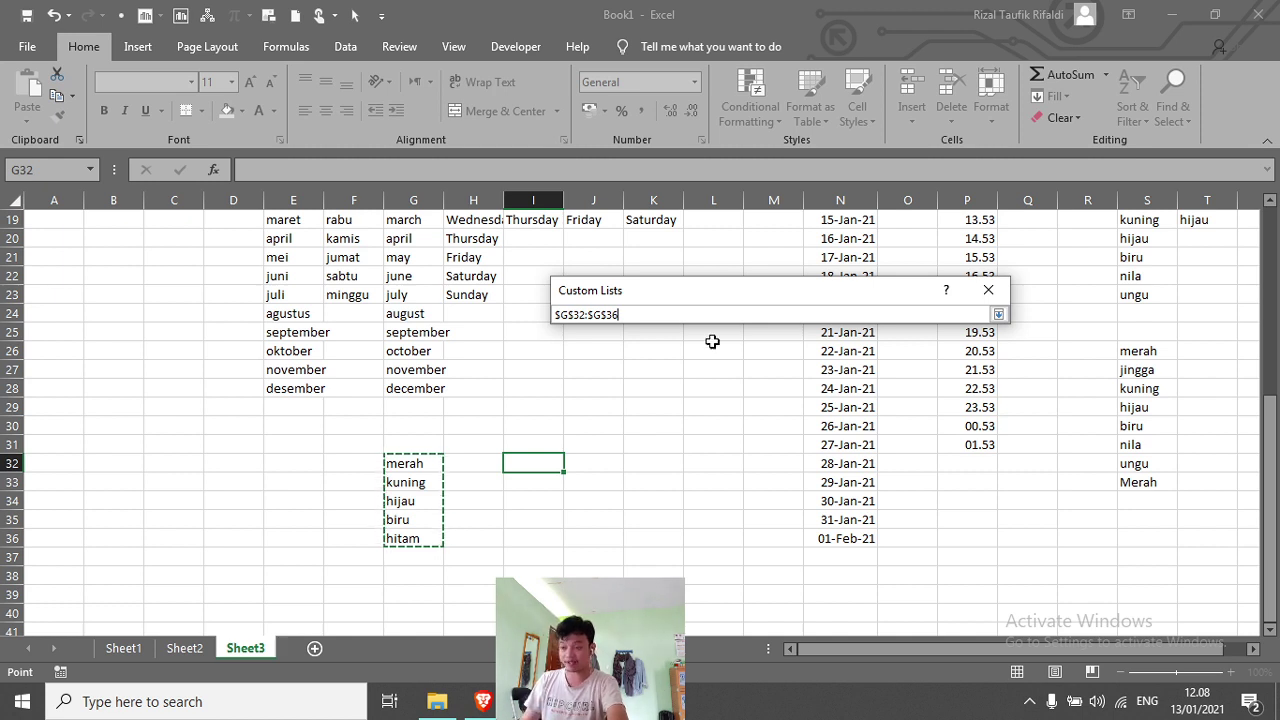
{"action": "left_click", "coordinate": [997, 315]}
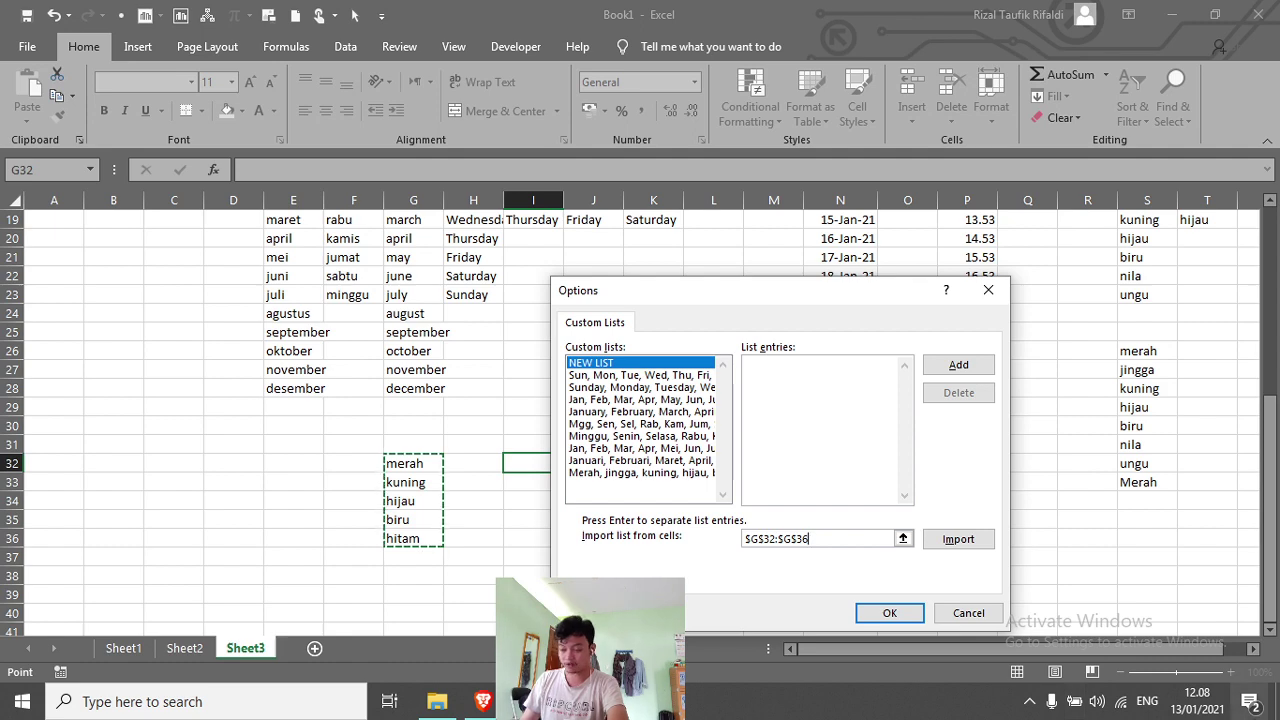
{"action": "left_click", "coordinate": [957, 539]}
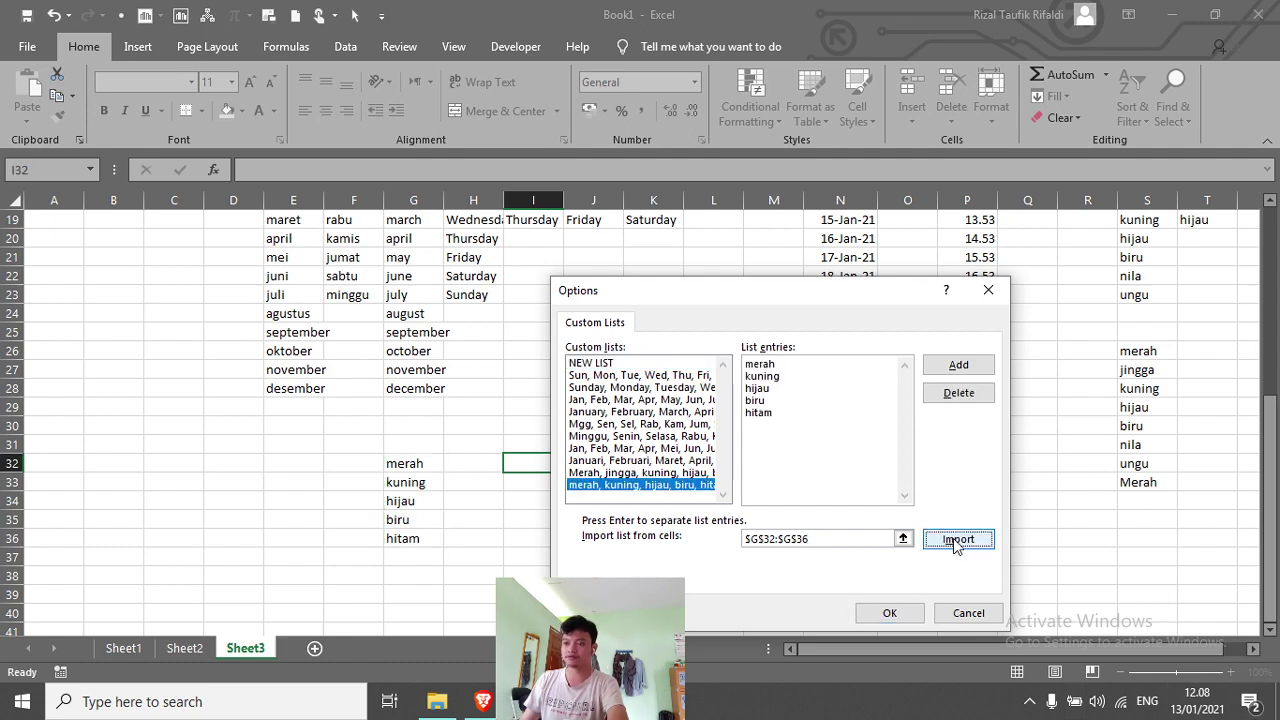
{"action": "left_click", "coordinate": [895, 612]}
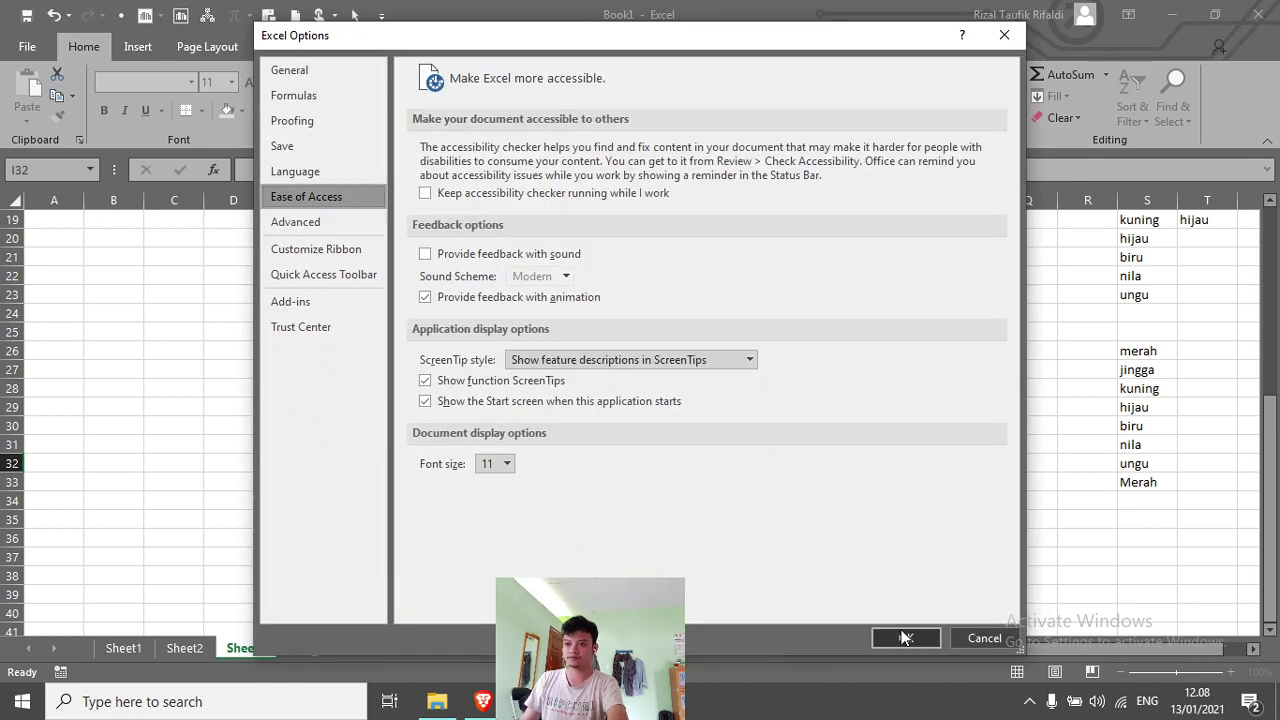
{"action": "left_click", "coordinate": [905, 638]}
Step: Enter merah in I32 and fill the colour series down to hitam in I36
{"action": "left_click", "coordinate": [663, 541]}
{"action": "left_click", "coordinate": [555, 465]}
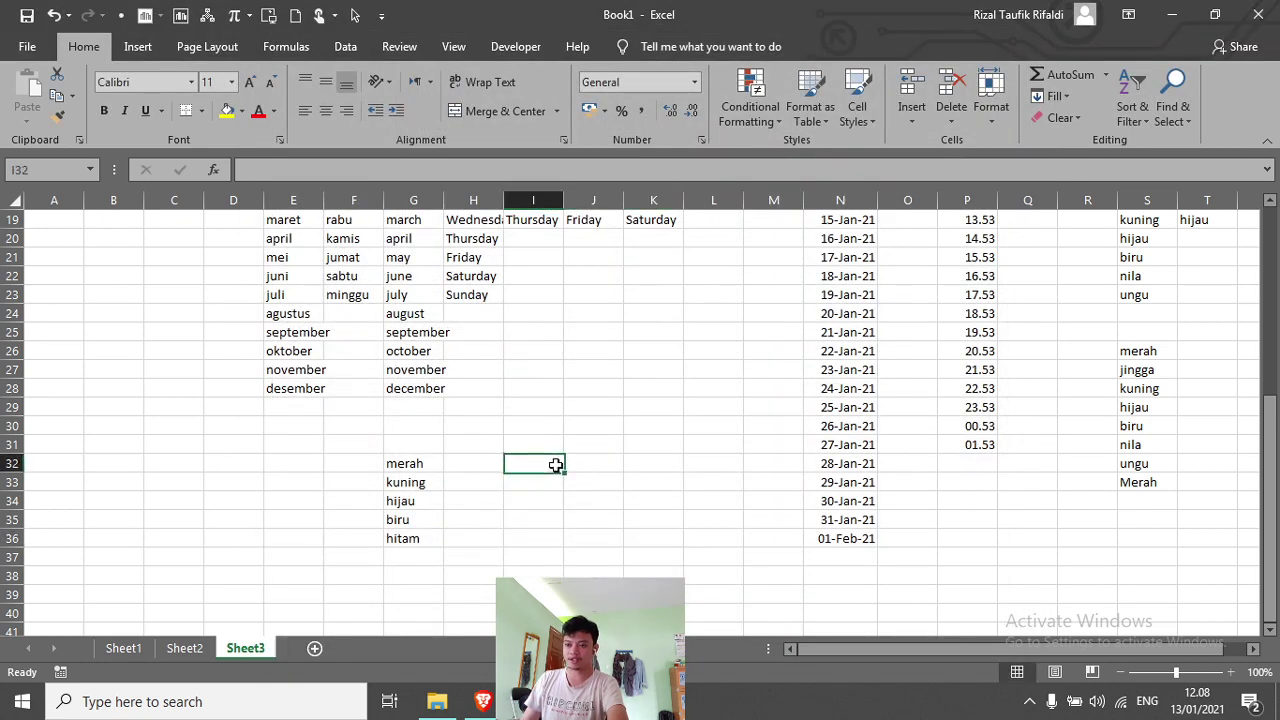
{"action": "type", "text": "merah"}
{"action": "key", "text": "Return"}
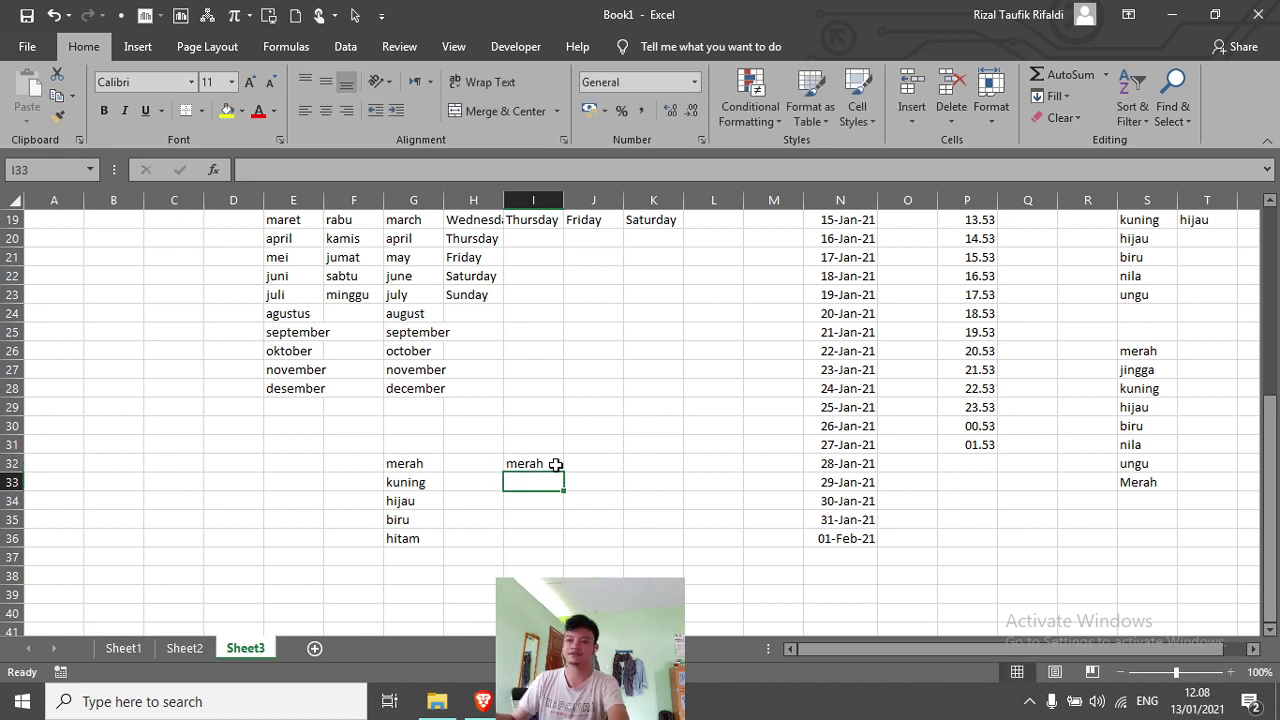
{"action": "left_click", "coordinate": [540, 464]}
{"action": "left_click_drag", "start_coordinate": [564, 473], "coordinate": [555, 547]}
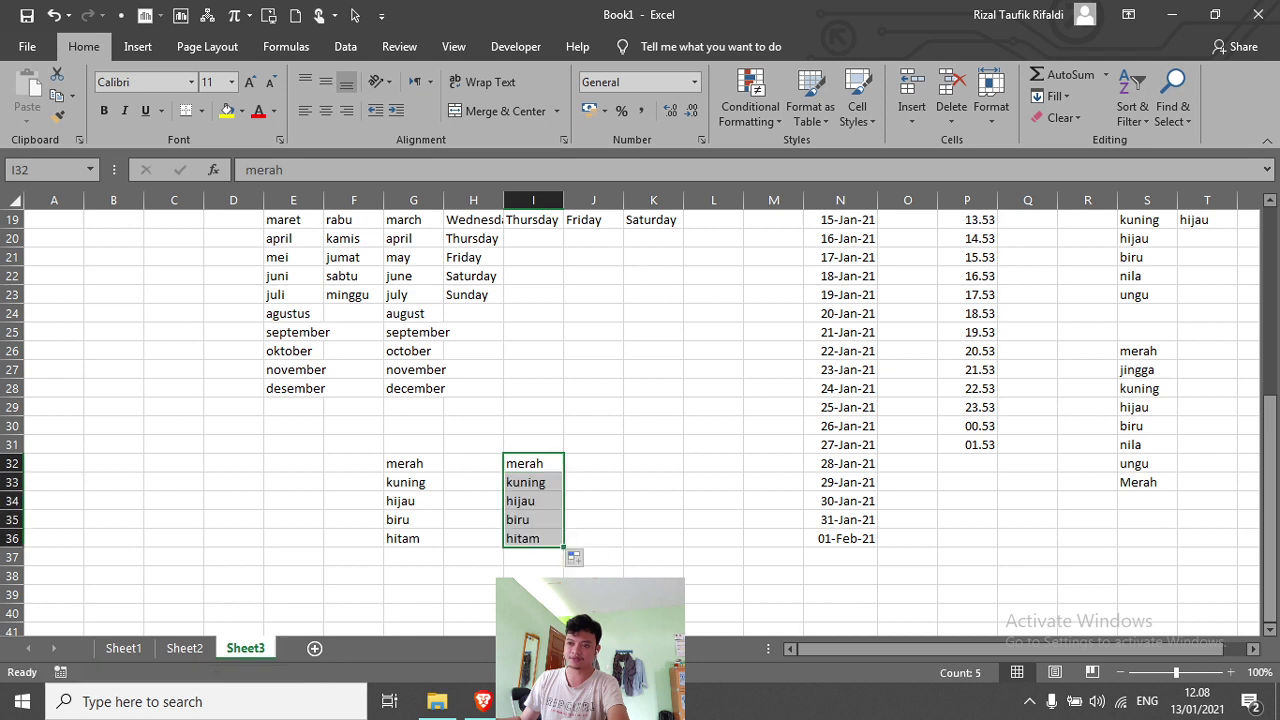
{"action": "left_click", "coordinate": [592, 497]}
Step: Enter merah in J32 and fill the colour series down to biru in J35
{"action": "left_click", "coordinate": [1132, 349]}
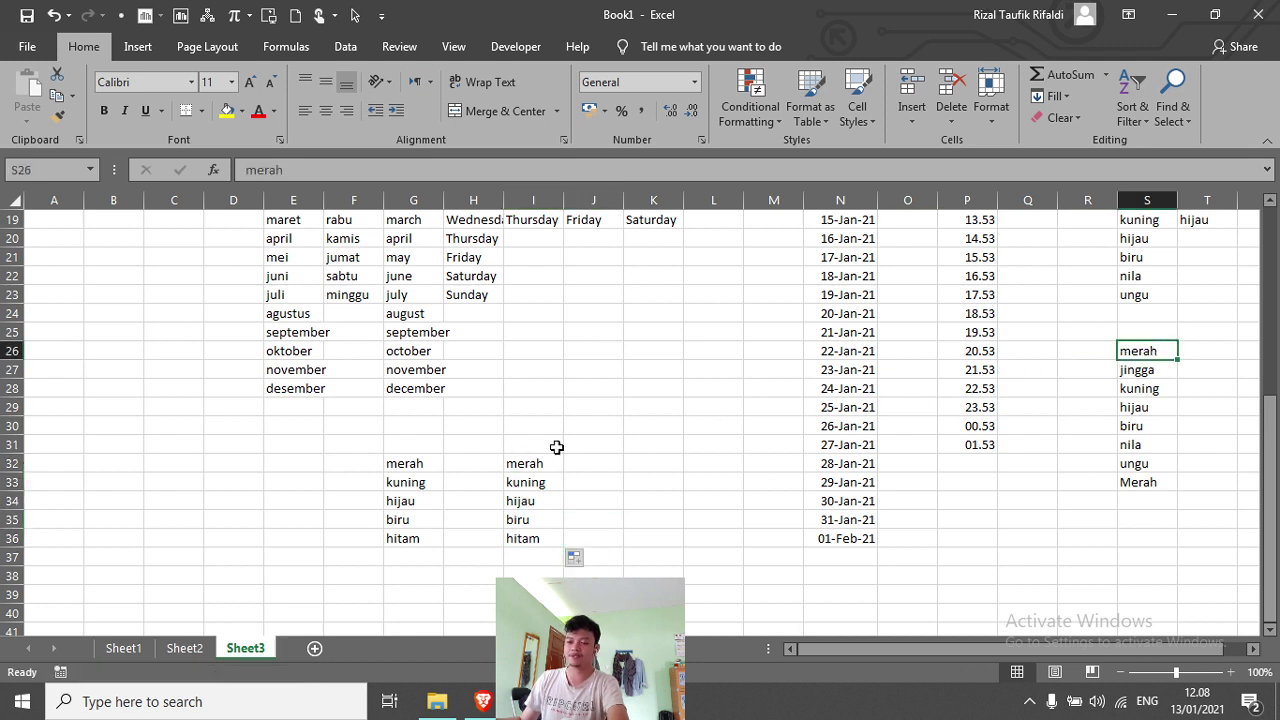
{"action": "left_click", "coordinate": [604, 459]}
{"action": "type", "text": "merah"}
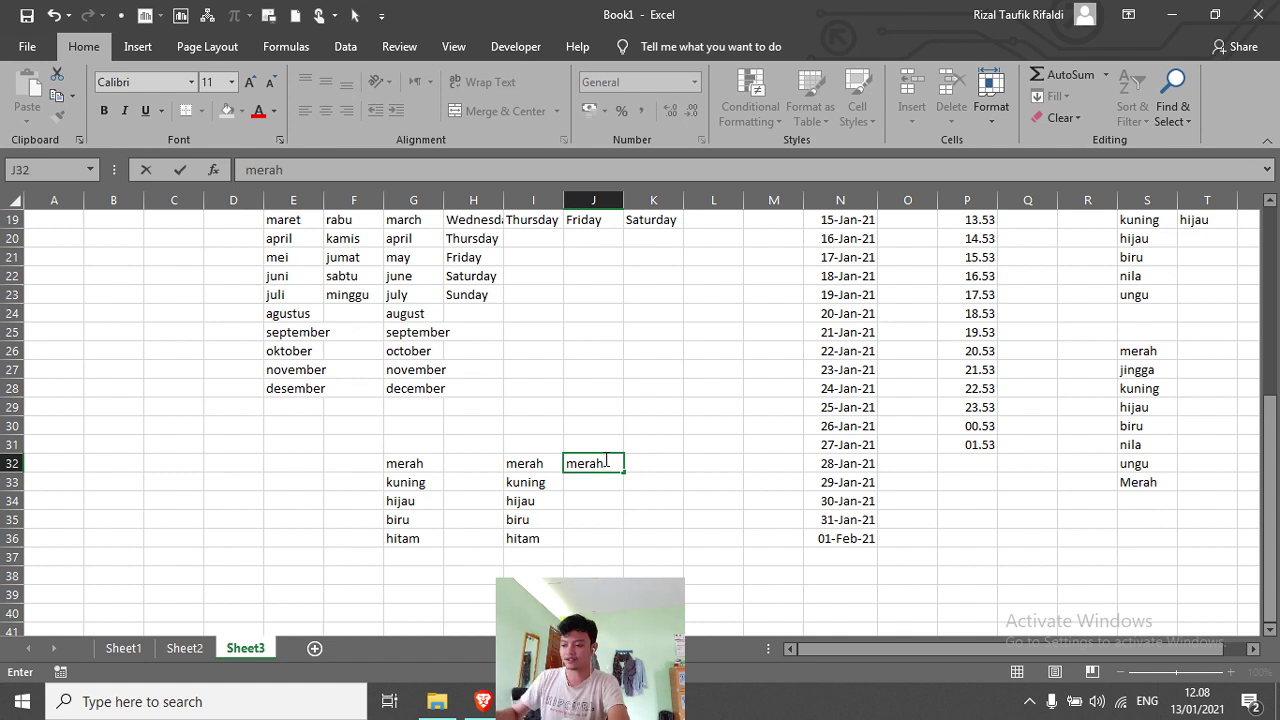
{"action": "key", "text": "Return"}
{"action": "left_click", "coordinate": [602, 460]}
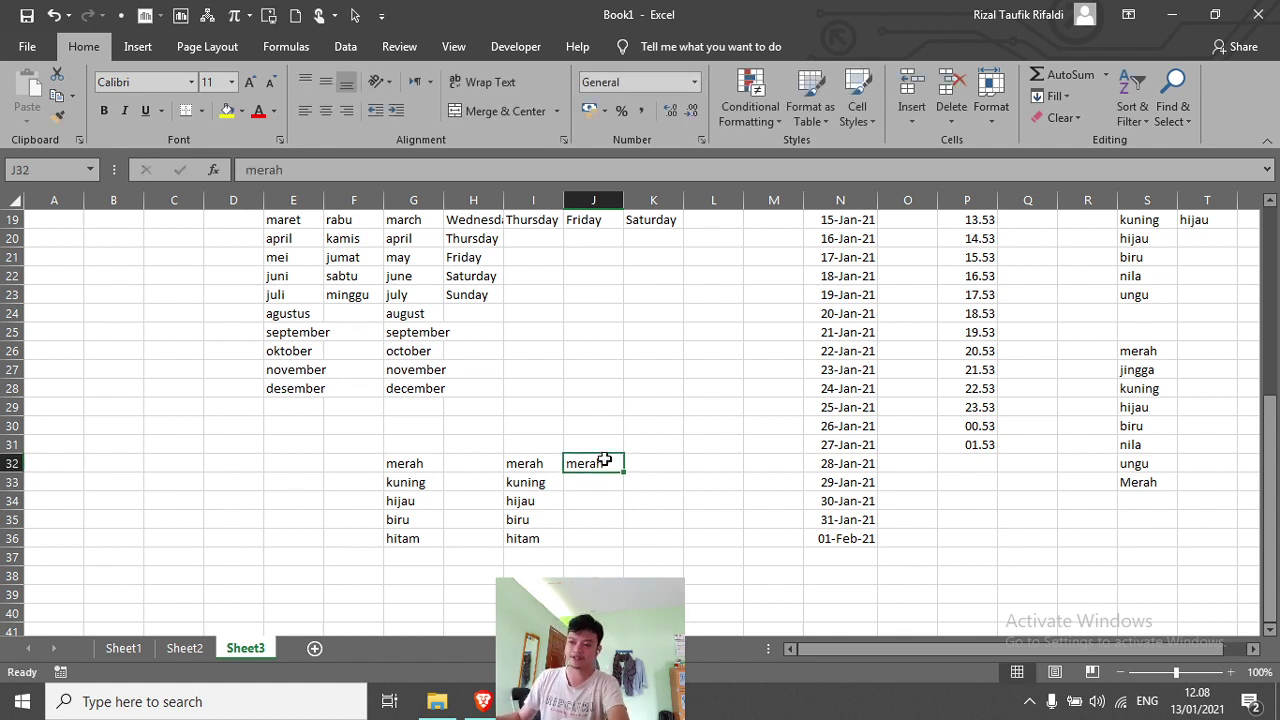
{"action": "left_click_drag", "start_coordinate": [625, 474], "coordinate": [628, 535]}
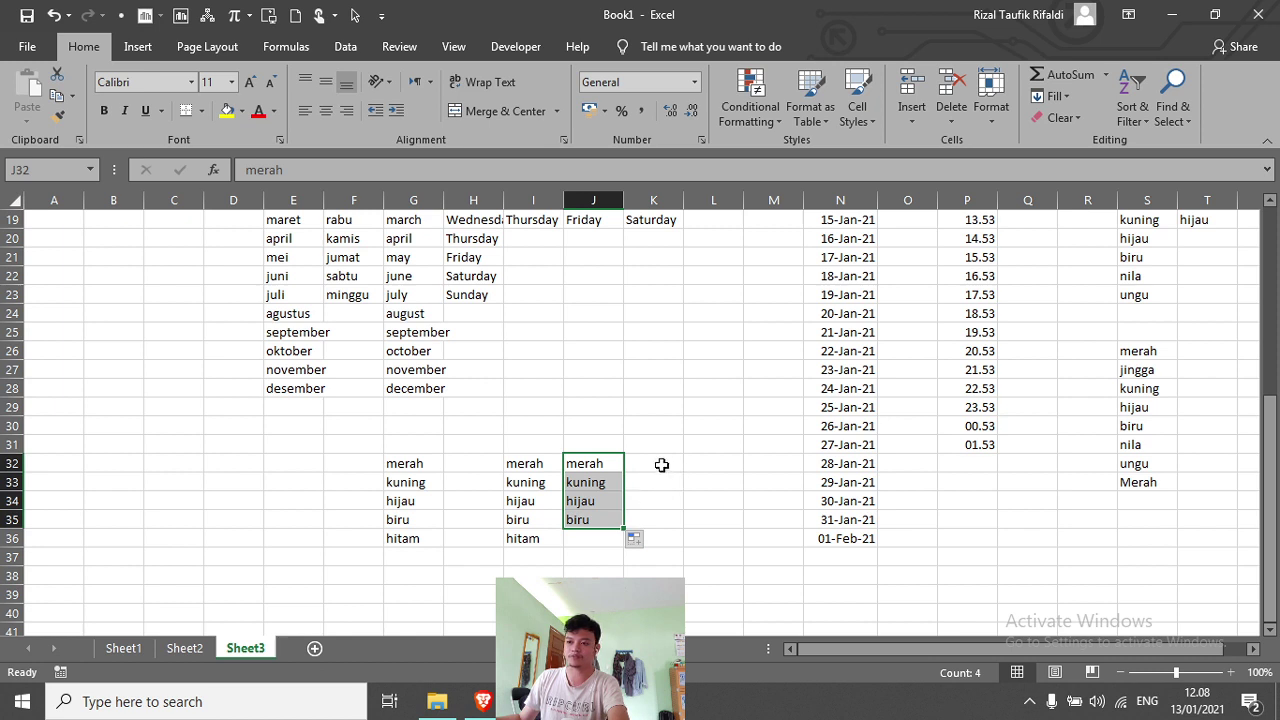
Step: Enter merah in K32 and jingga in K33, and fill the rainbow colour series from both cells down to ungu in K38
{"action": "left_click", "coordinate": [660, 463]}
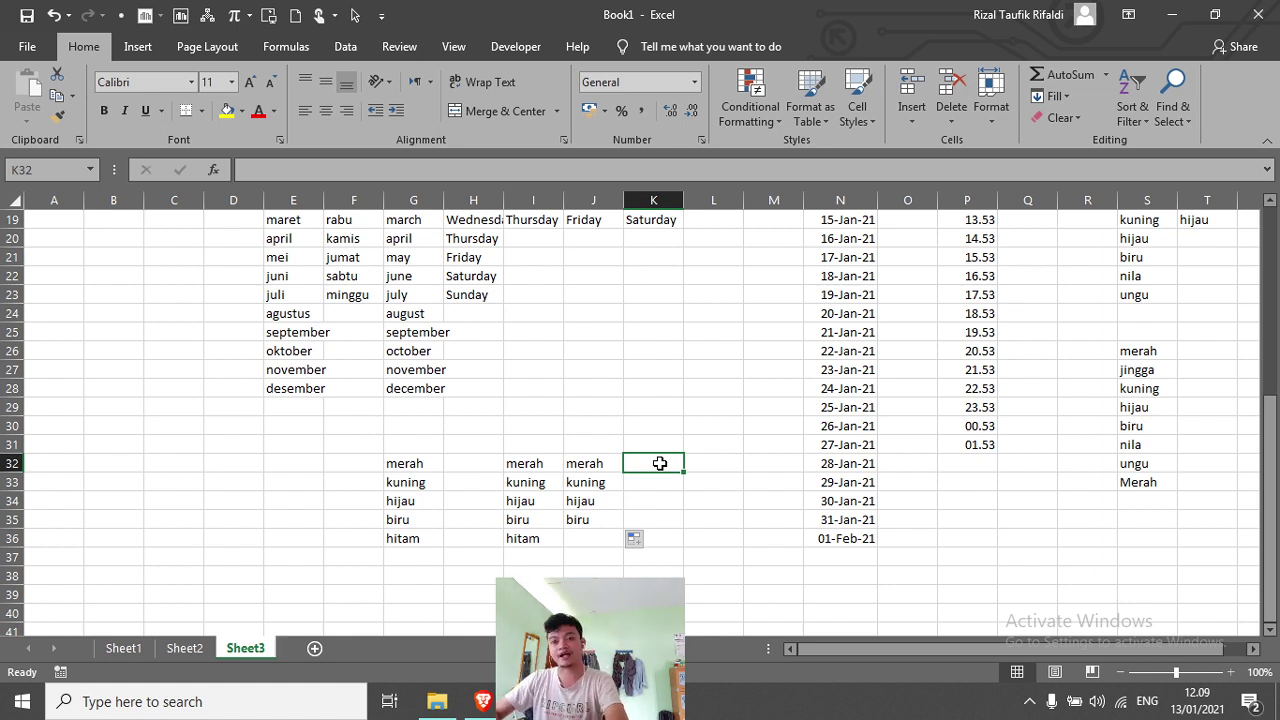
{"action": "type", "text": "merah"}
{"action": "key", "text": "Return"}
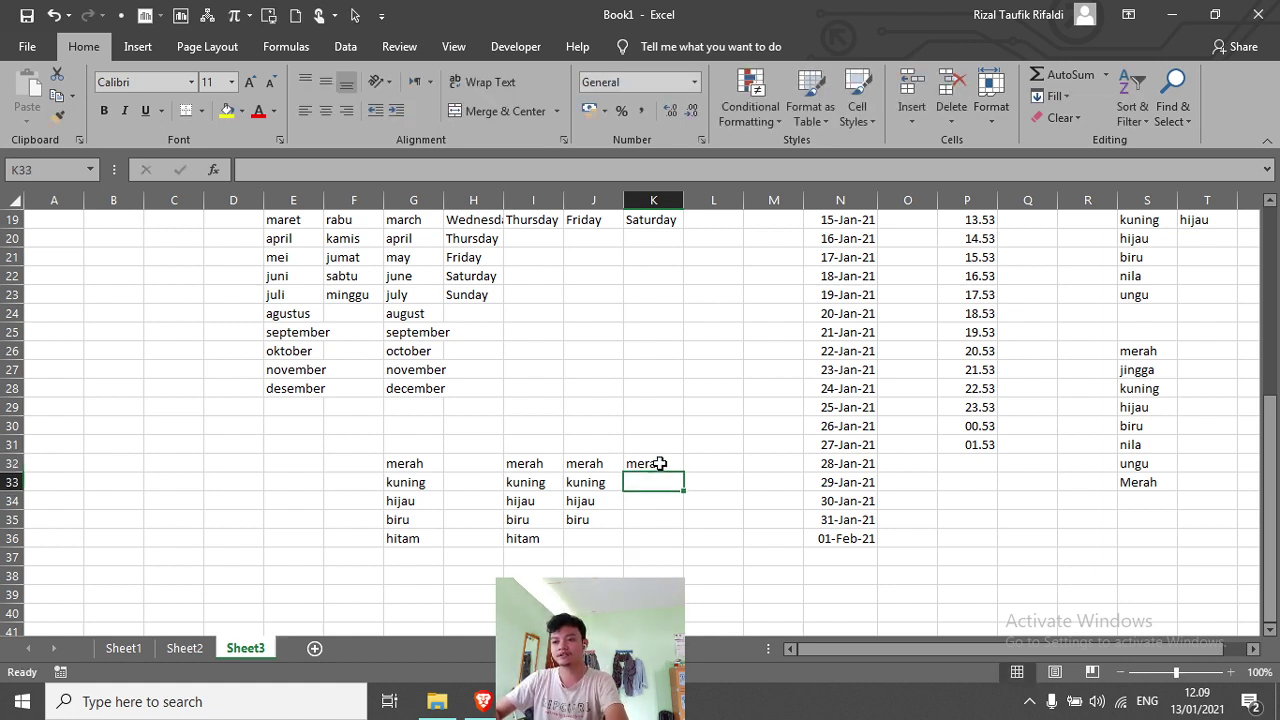
{"action": "type", "text": "jing"}
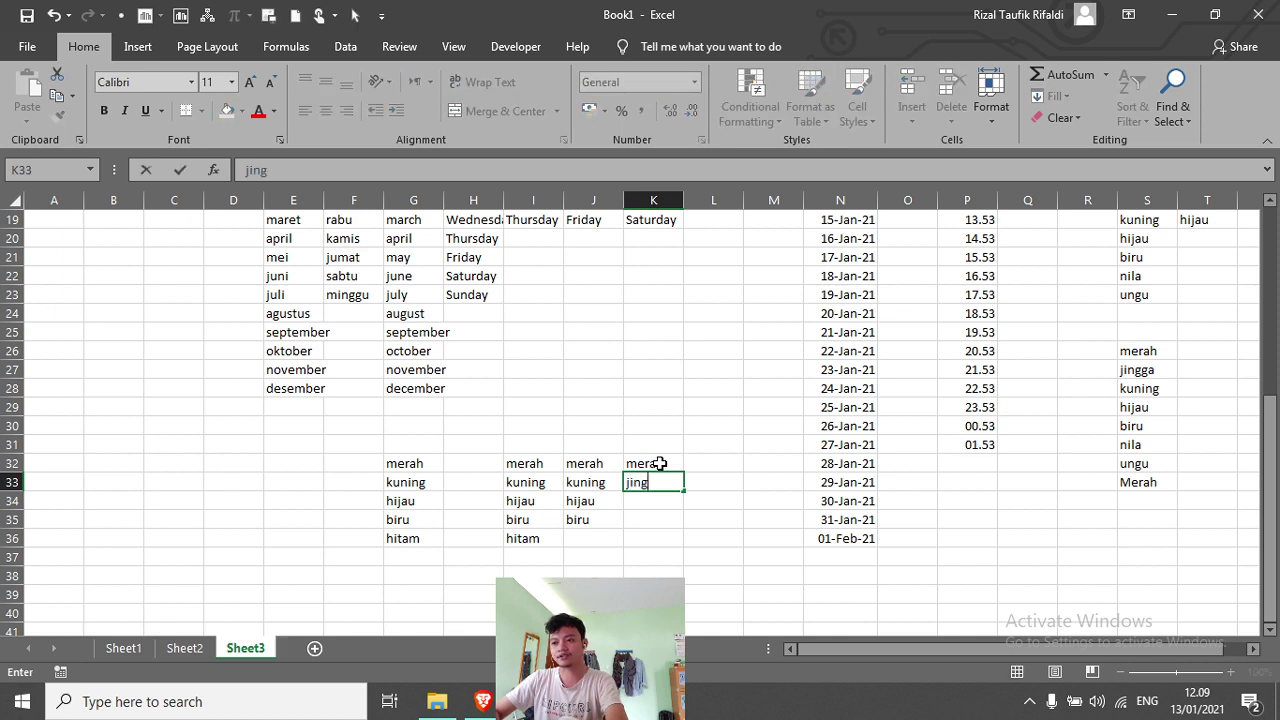
{"action": "type", "text": "ga"}
{"action": "key", "text": "Return"}
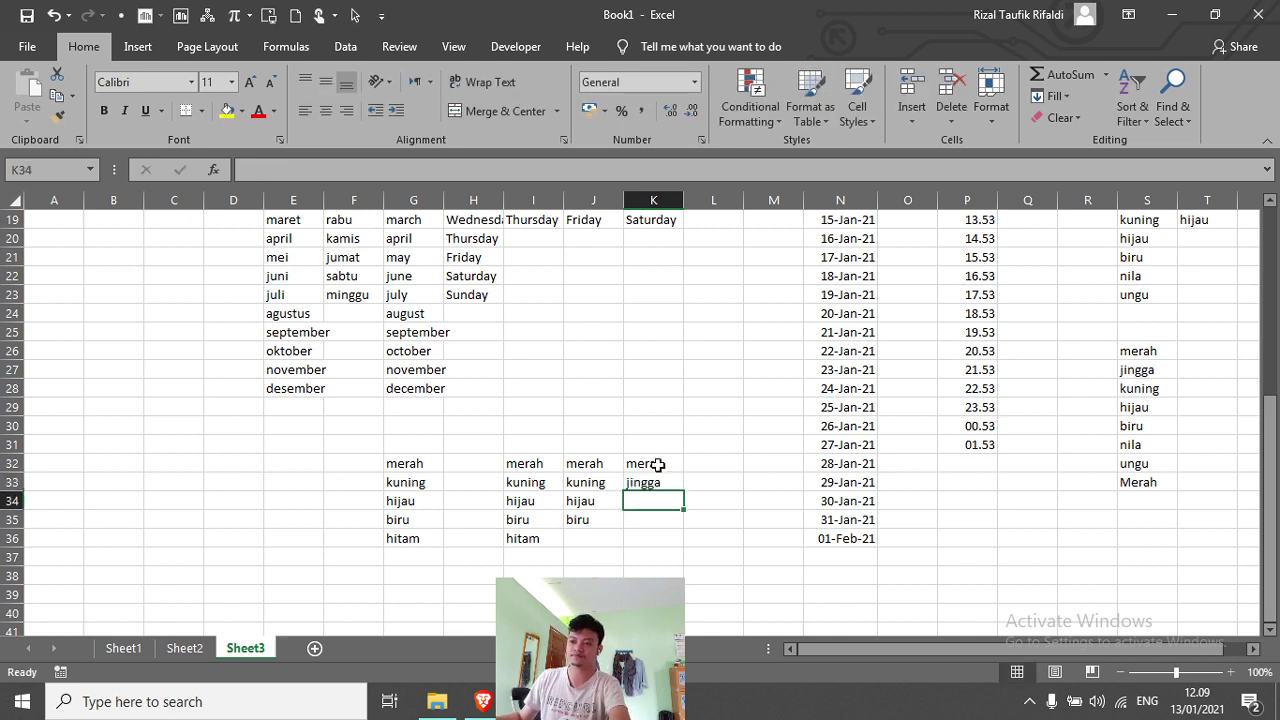
{"action": "left_click_drag", "start_coordinate": [659, 464], "coordinate": [687, 592]}
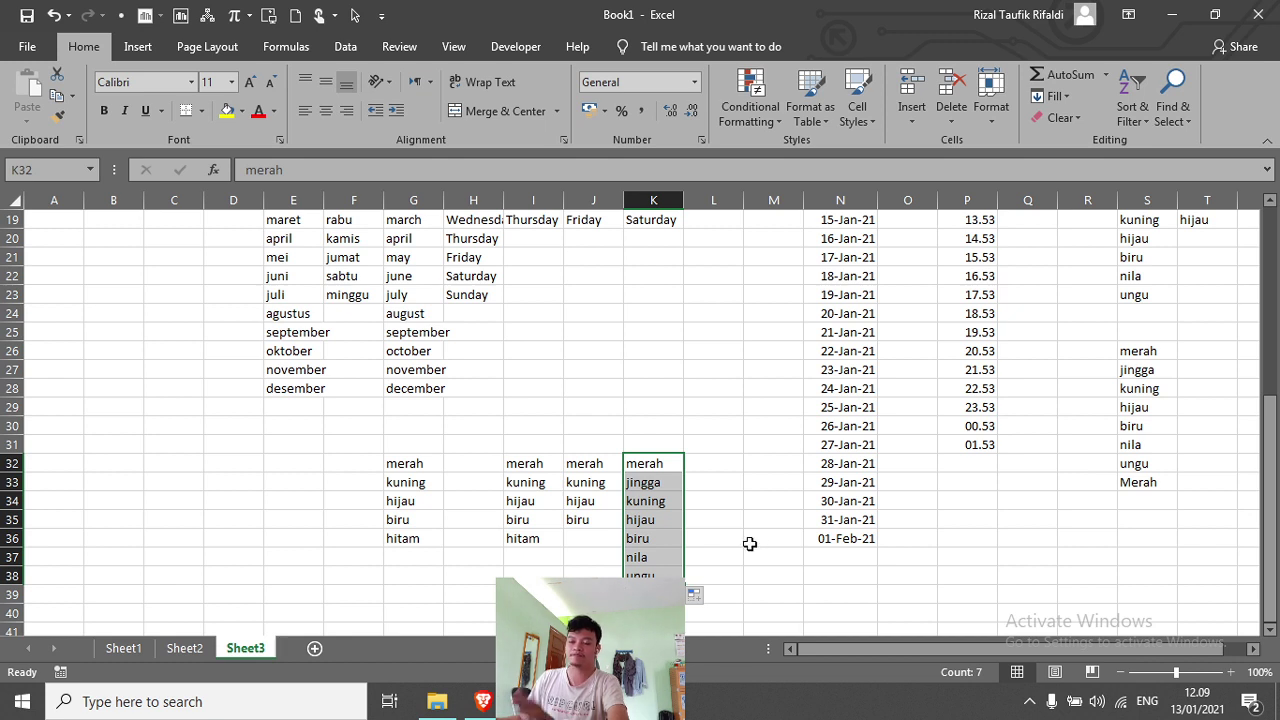
Step: Enter Merah with a capital M in L32 and fill the capitalised colour series down to Hitam in L36
{"action": "left_click", "coordinate": [598, 461]}
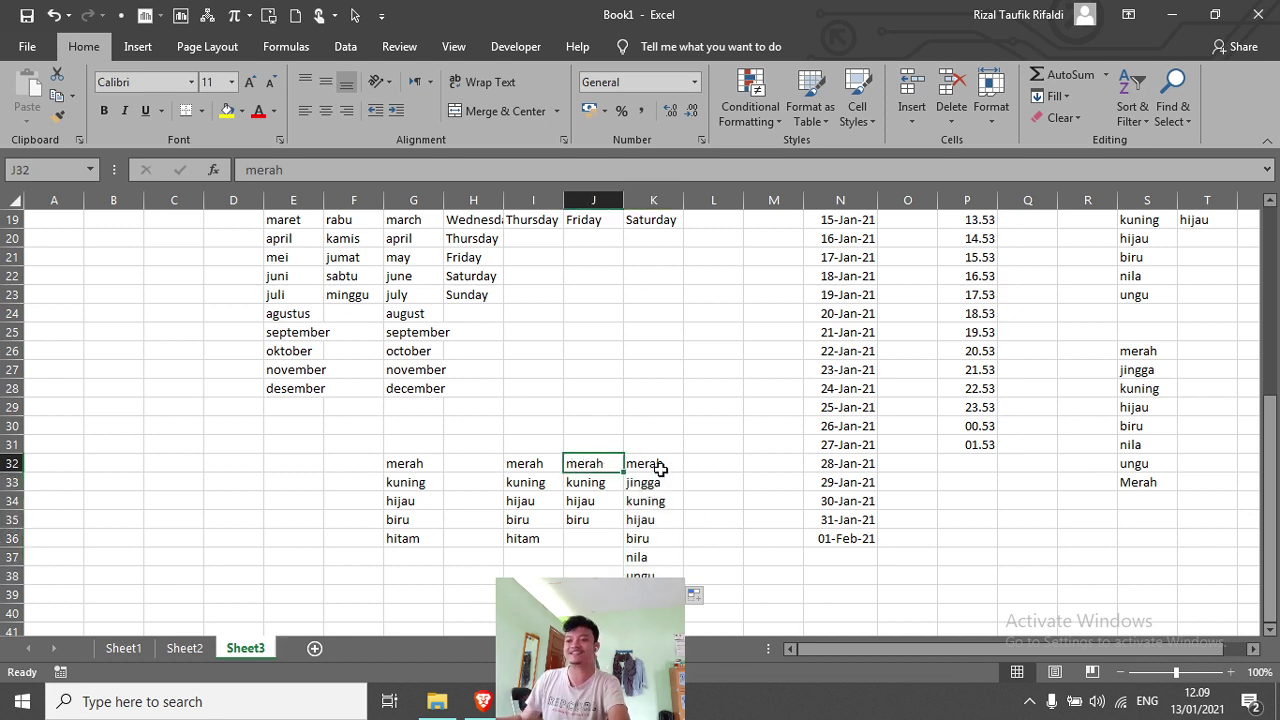
{"action": "left_click", "coordinate": [695, 465]}
{"action": "type", "text": "merah"}
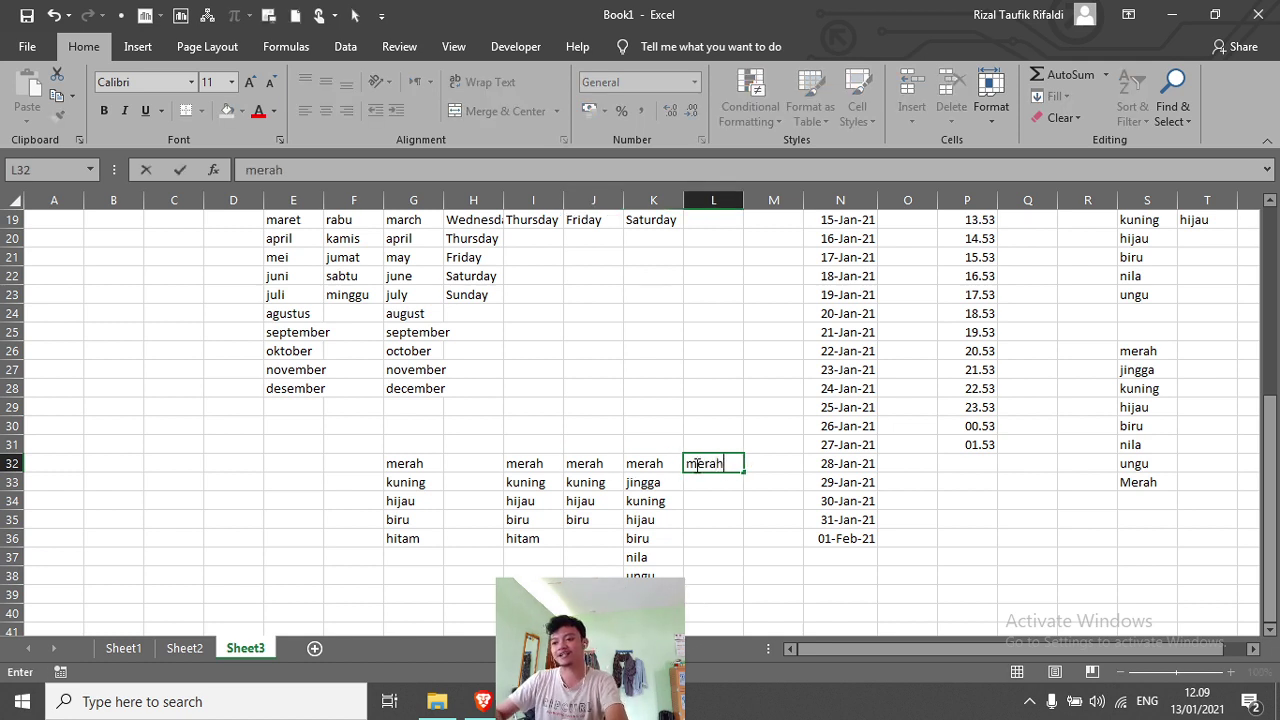
{"action": "key", "text": "BackSpace"}
{"action": "key", "text": "BackSpace"}
{"action": "key", "text": "BackSpace"}
{"action": "key", "text": "BackSpace"}
{"action": "type", "text": "Me"}
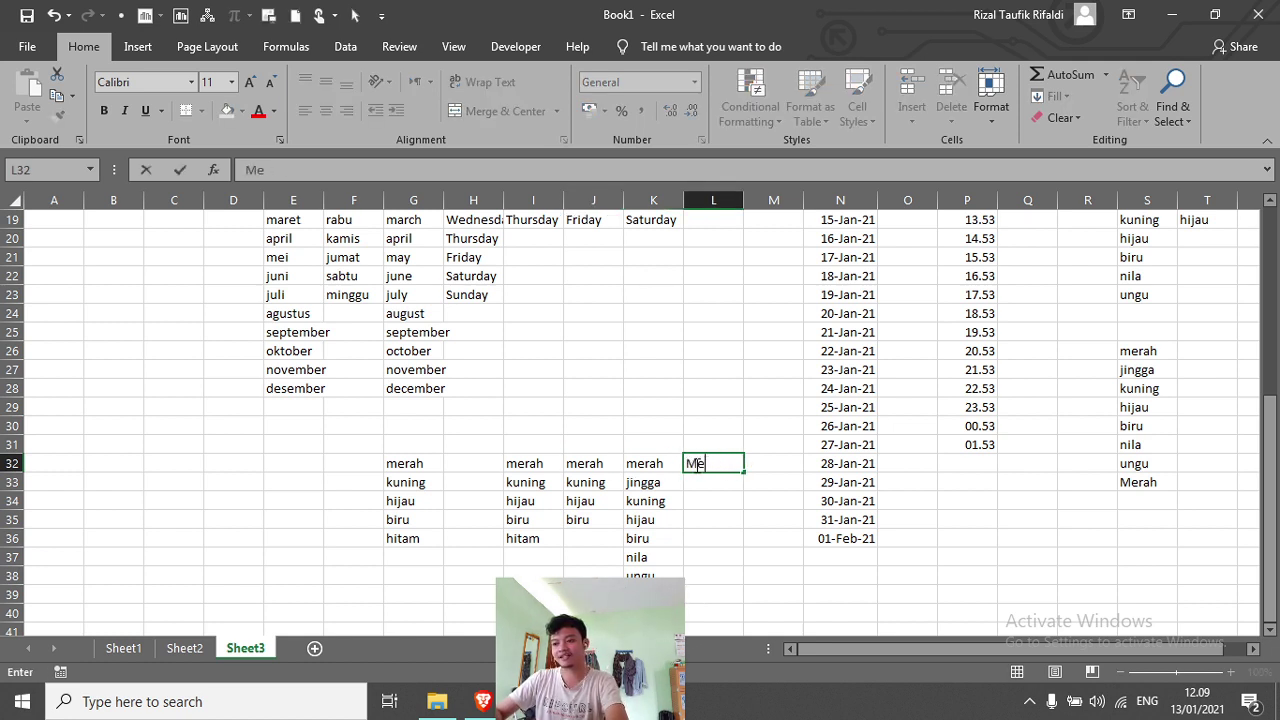
{"action": "type", "text": "rah"}
{"action": "key", "text": "Return"}
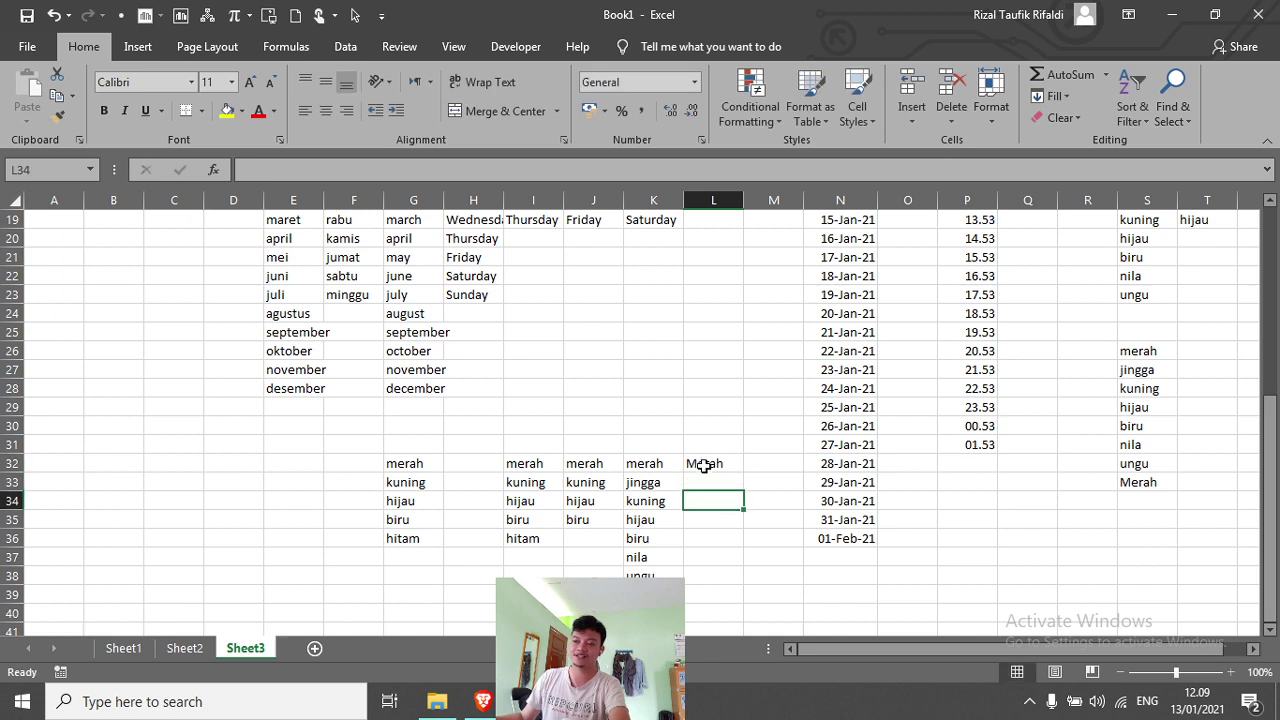
{"action": "left_click", "coordinate": [730, 468]}
{"action": "left_click_drag", "start_coordinate": [744, 474], "coordinate": [738, 548]}
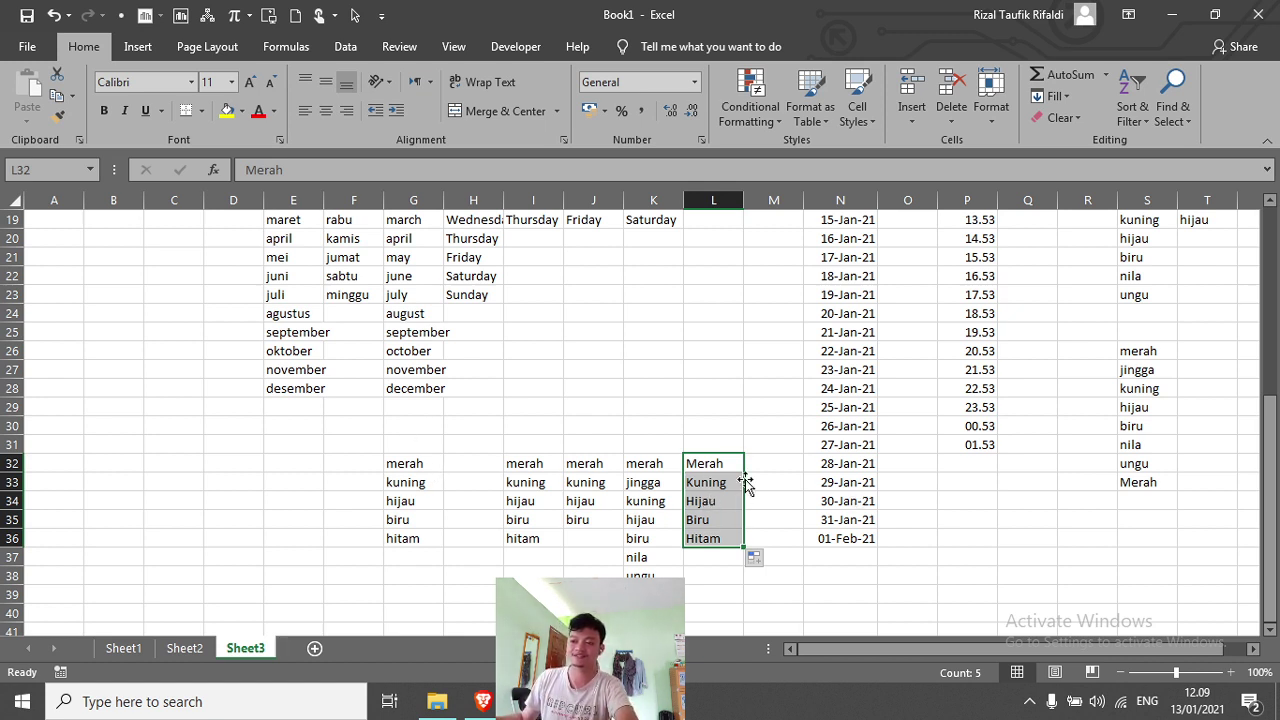
Step: Fill the colour series from Merah in S33 down to Hitam in S37
{"action": "left_click", "coordinate": [392, 464]}
{"action": "left_click", "coordinate": [256, 459]}
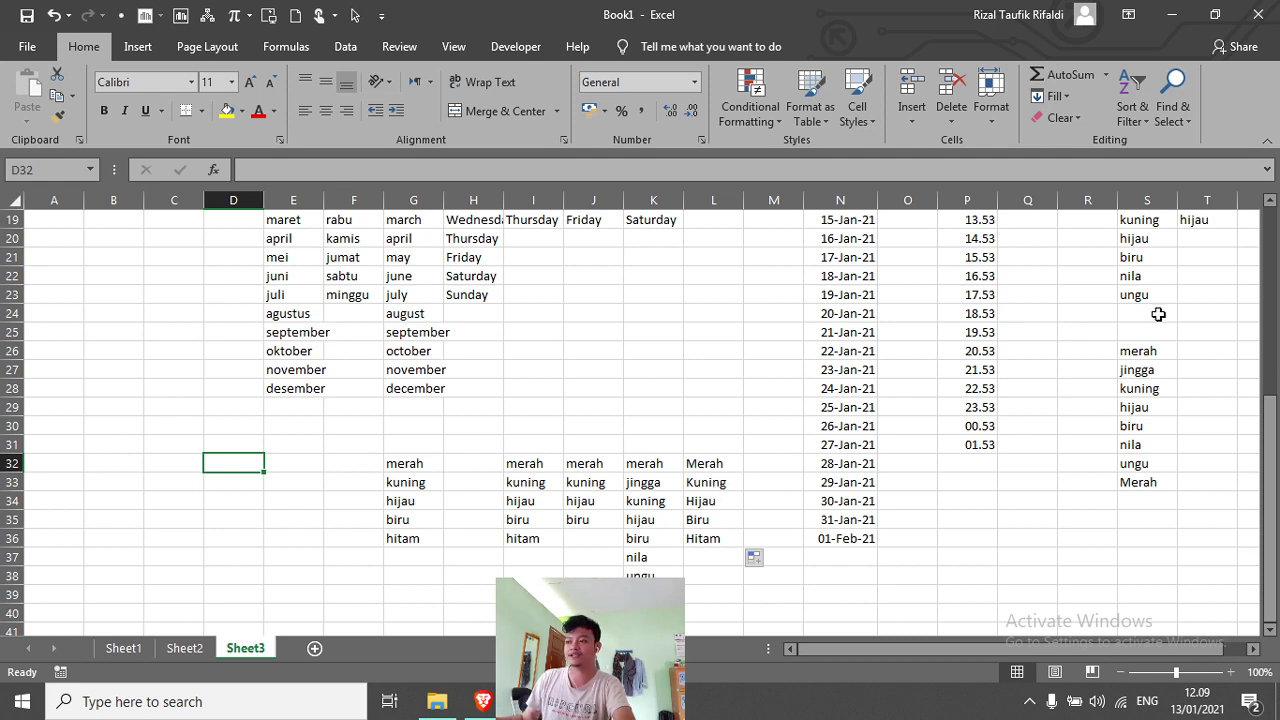
{"action": "scroll", "coordinate": [1157, 314], "scroll_direction": "up", "scroll_amount": 2}
{"action": "scroll", "coordinate": [1157, 434], "scroll_direction": "down", "scroll_amount": 1}
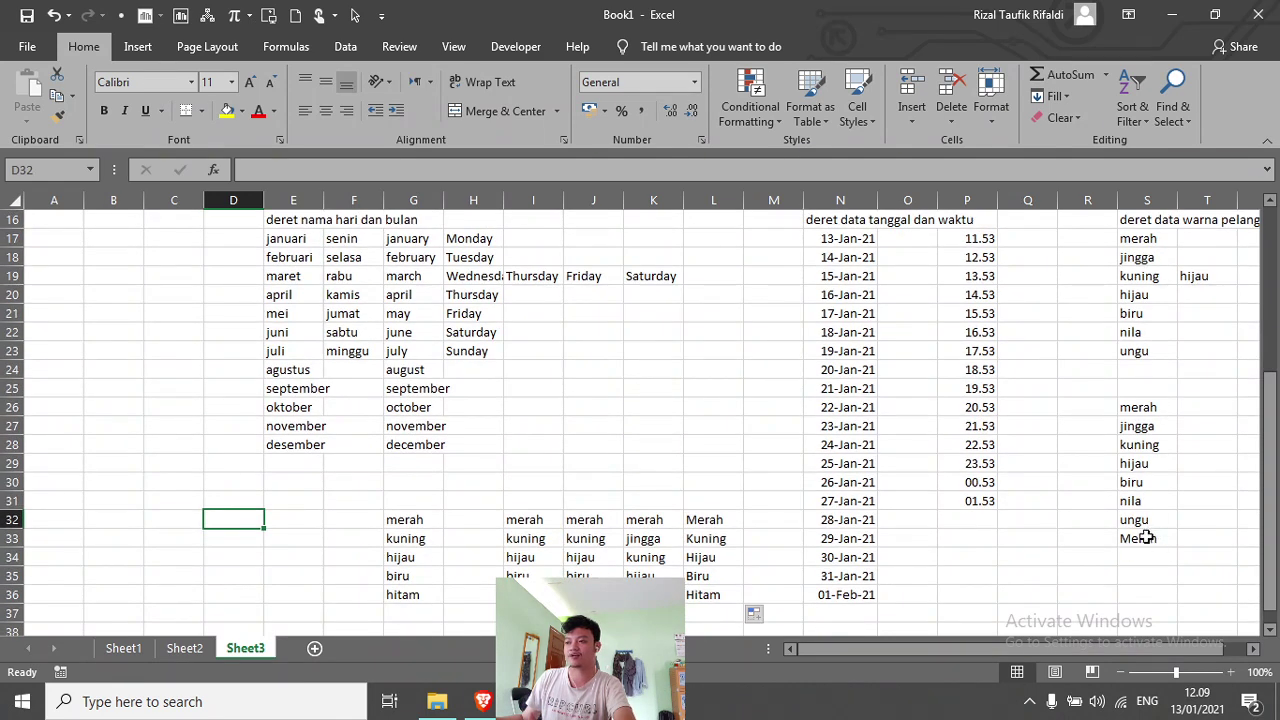
{"action": "left_click", "coordinate": [1157, 545]}
{"action": "scroll", "coordinate": [1160, 548], "scroll_direction": "down", "scroll_amount": 2}
{"action": "left_click_drag", "start_coordinate": [1180, 434], "coordinate": [1180, 510]}
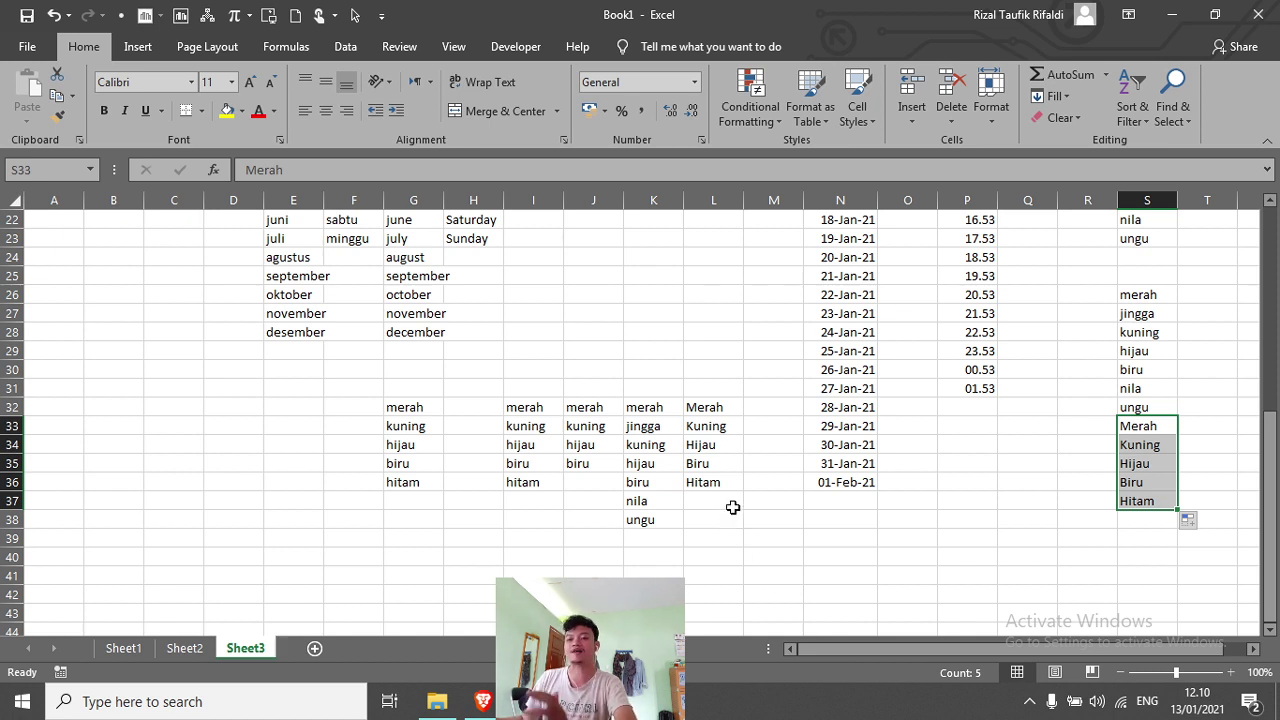
Step: Enter merah in F32 and jingga in F33, and fill the rainbow colour series from both cells down to ungu in F38
{"action": "left_click", "coordinate": [332, 401]}
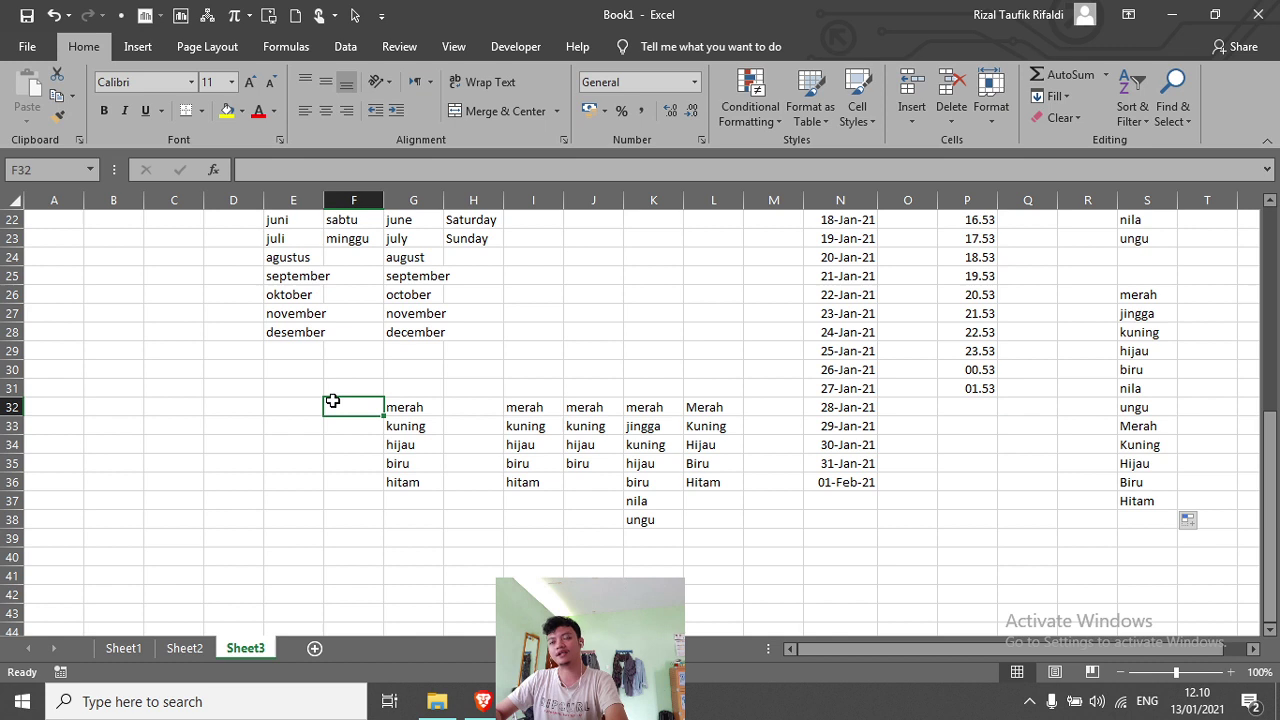
{"action": "type", "text": "merah"}
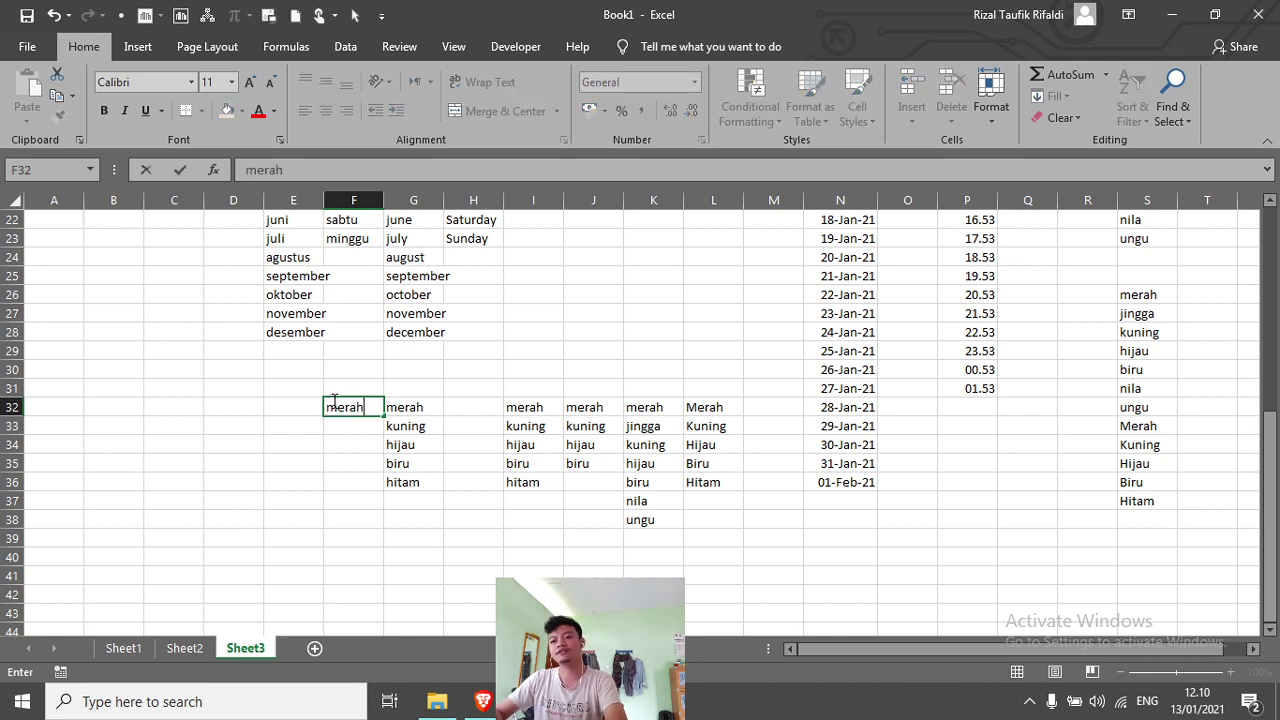
{"action": "key", "text": "Return"}
{"action": "type", "text": "jing"}
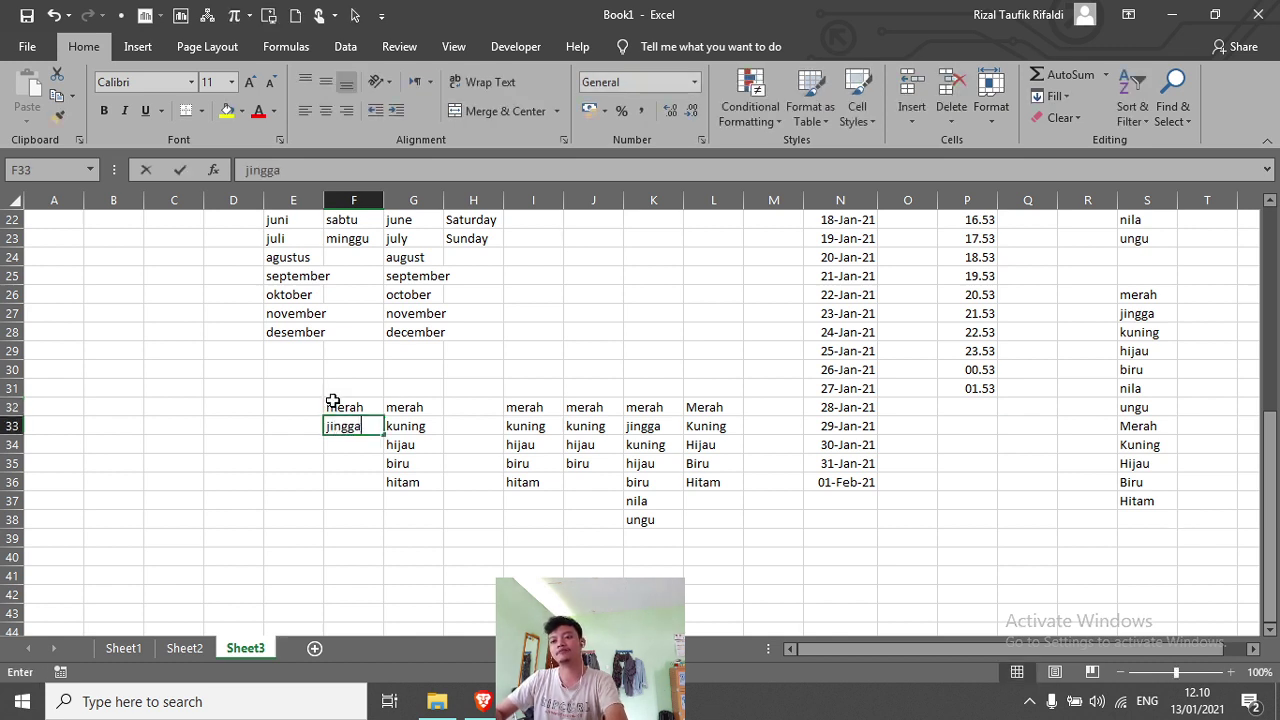
{"action": "type", "text": "ga"}
{"action": "key", "text": "Return"}
{"action": "left_click", "coordinate": [357, 423]}
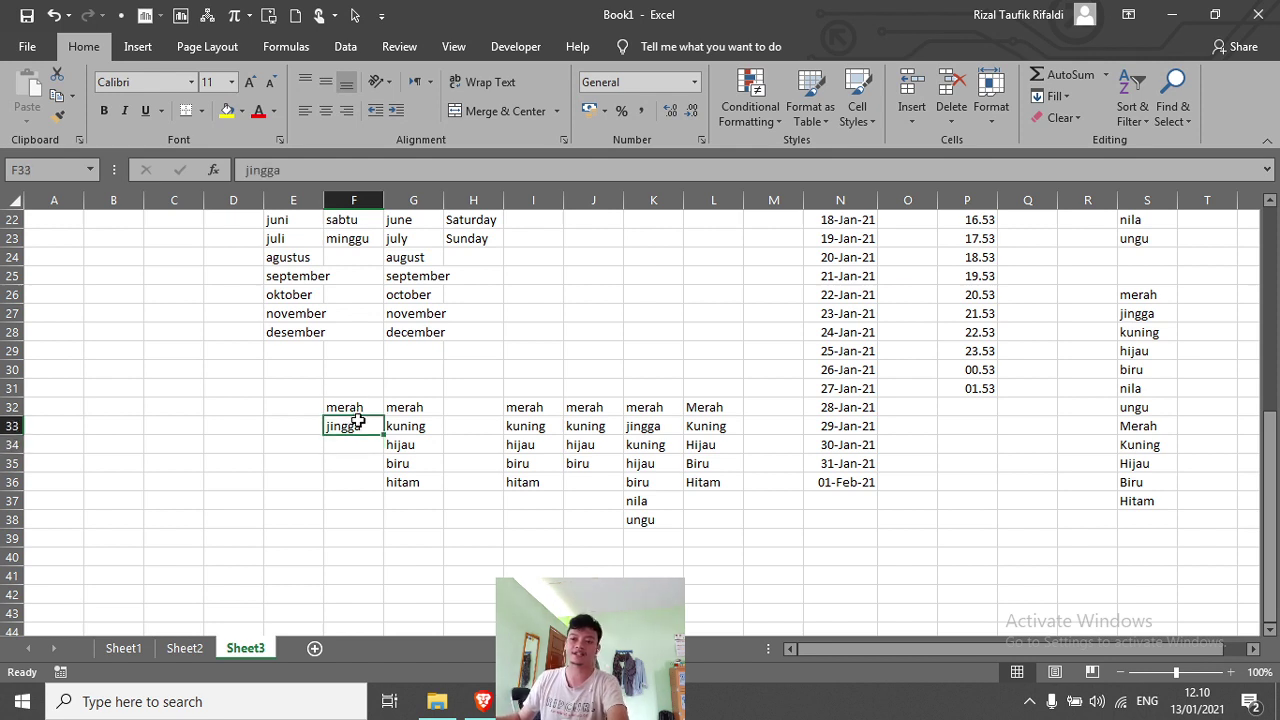
{"action": "left_click_drag", "start_coordinate": [357, 408], "coordinate": [378, 531]}
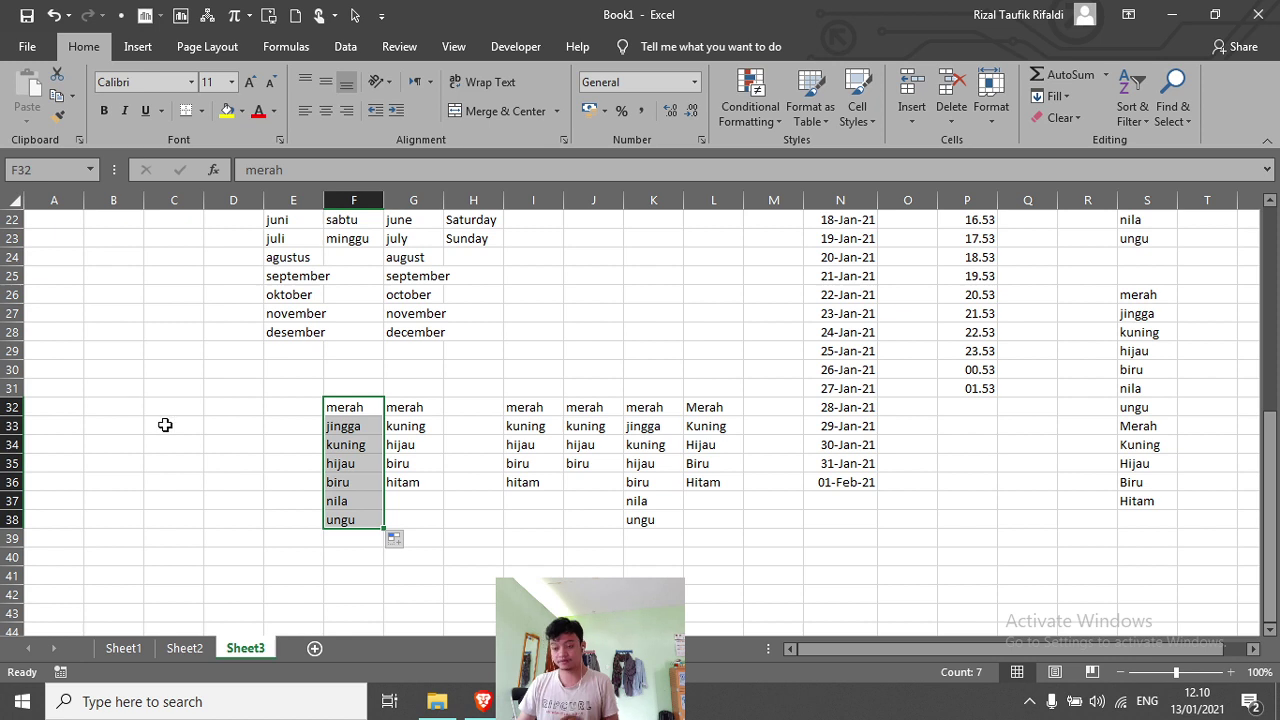
Step: Enter the heading "deret data menggunakan fil" in B42
{"action": "scroll", "coordinate": [165, 425], "scroll_direction": "down", "scroll_amount": 3}
{"action": "left_click", "coordinate": [117, 425]}
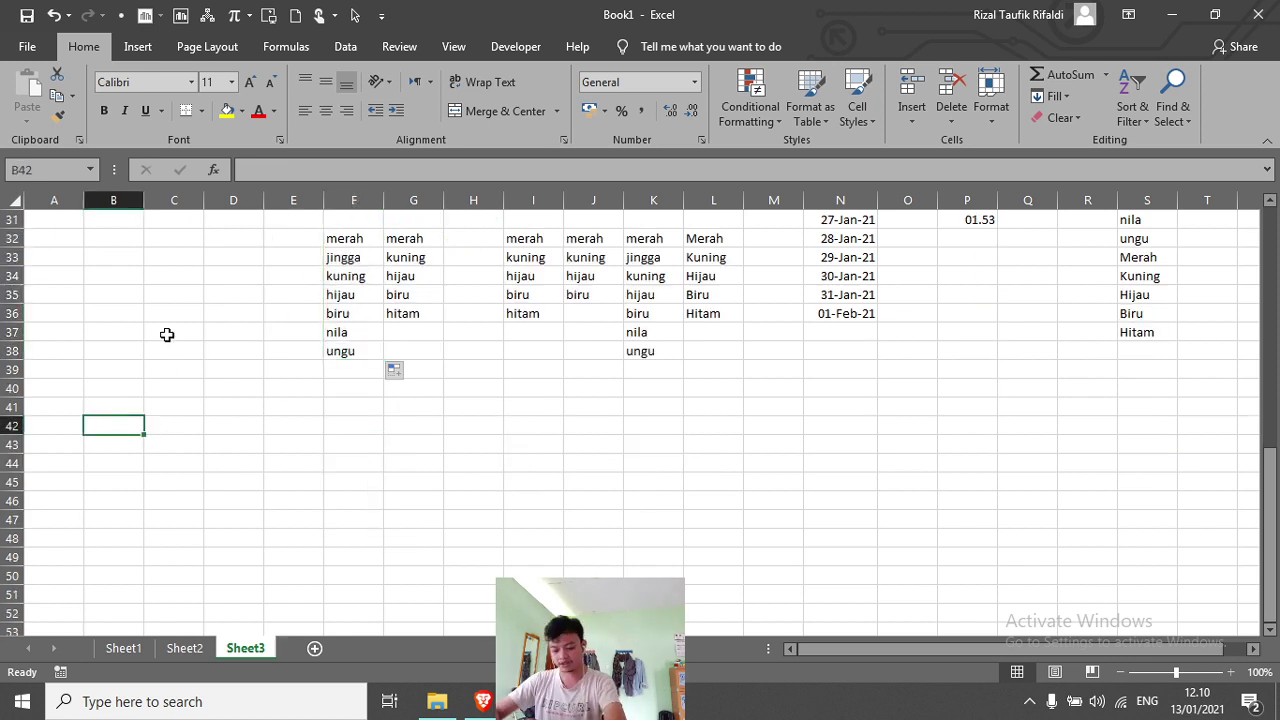
{"action": "type", "text": "deret "}
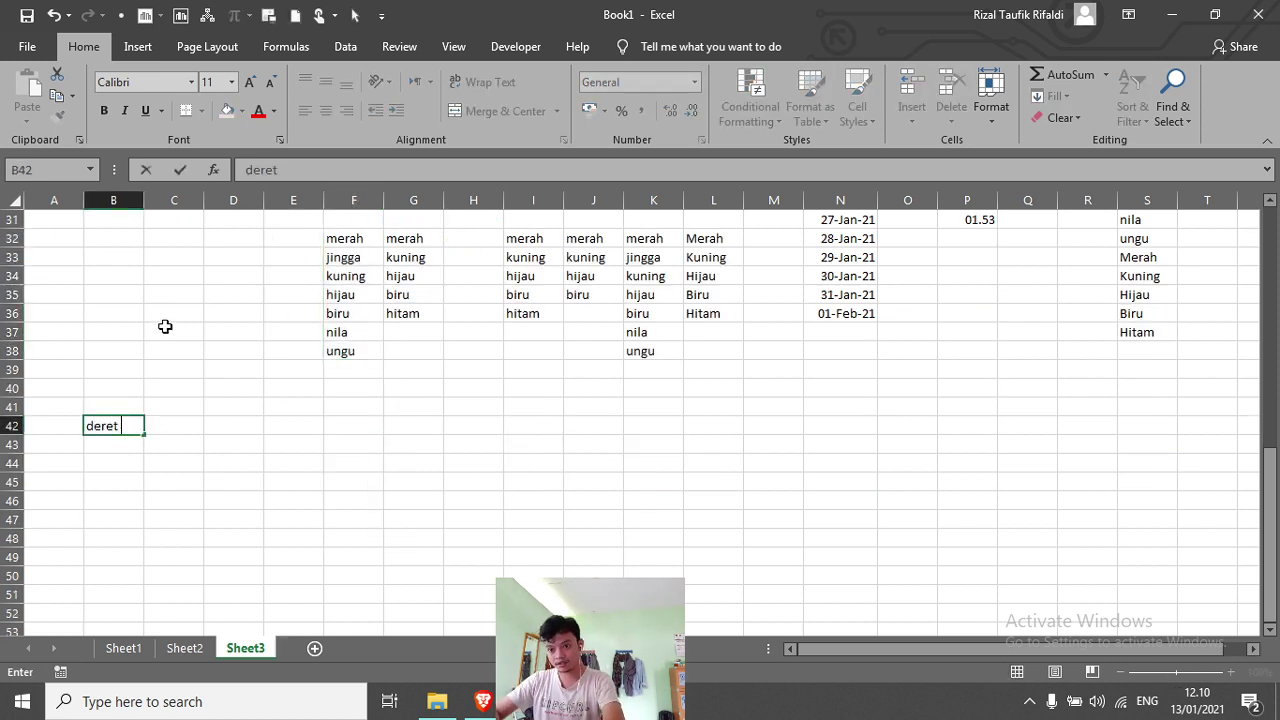
{"action": "type", "text": "data meng"}
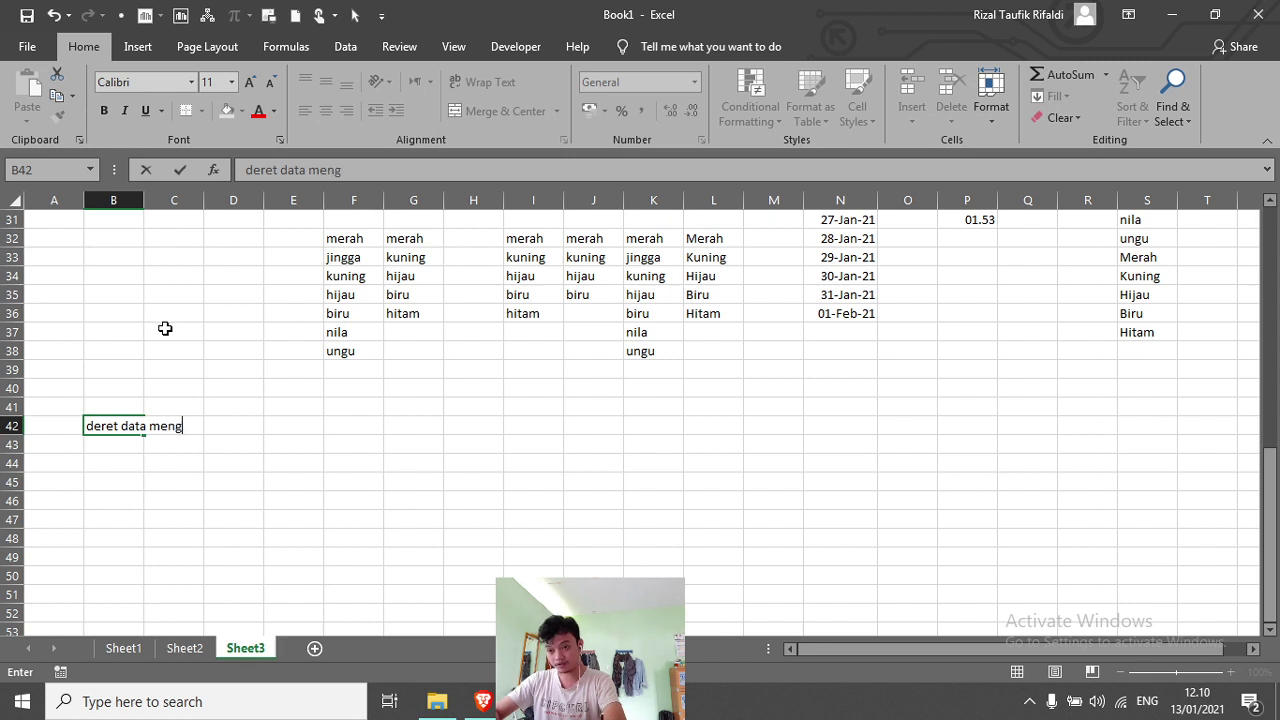
{"action": "type", "text": "gunakan fil"}
{"action": "key", "text": "Return"}
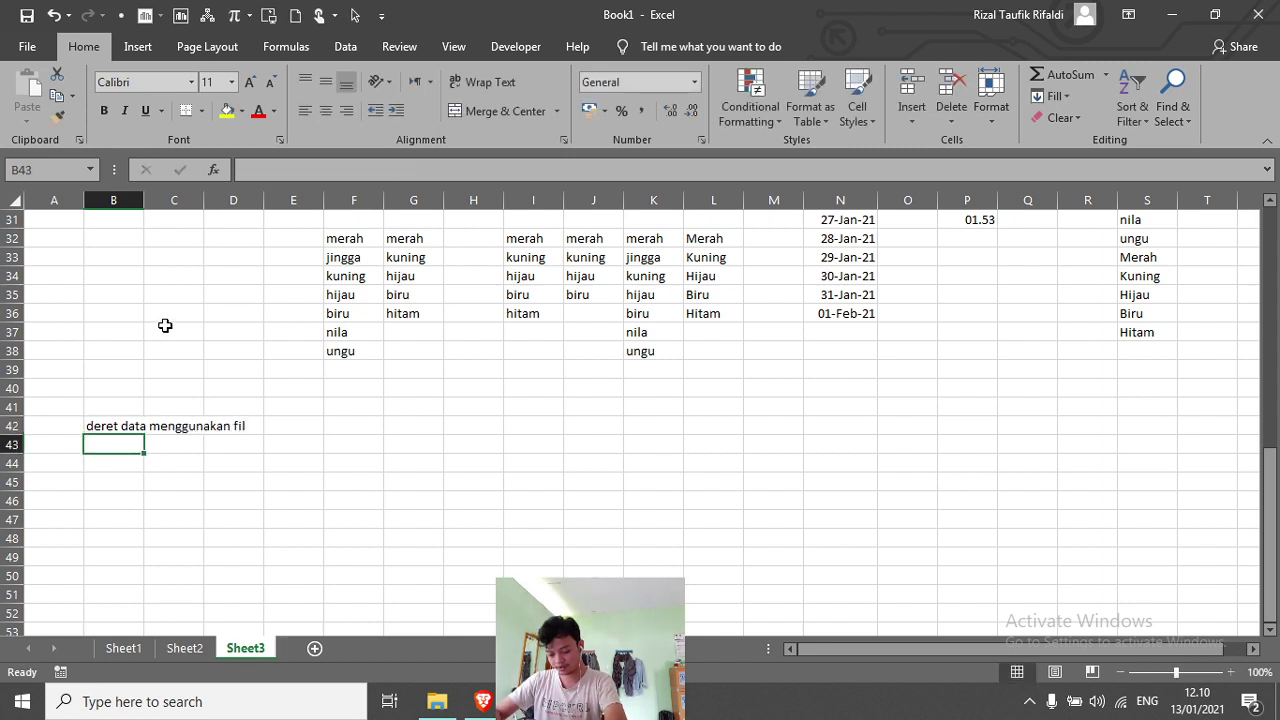
Step: Enter "minggu ke 1" in B43 and fill the series down to "minggu ke 5" in B47
{"action": "type", "text": "minggu ke 1"}
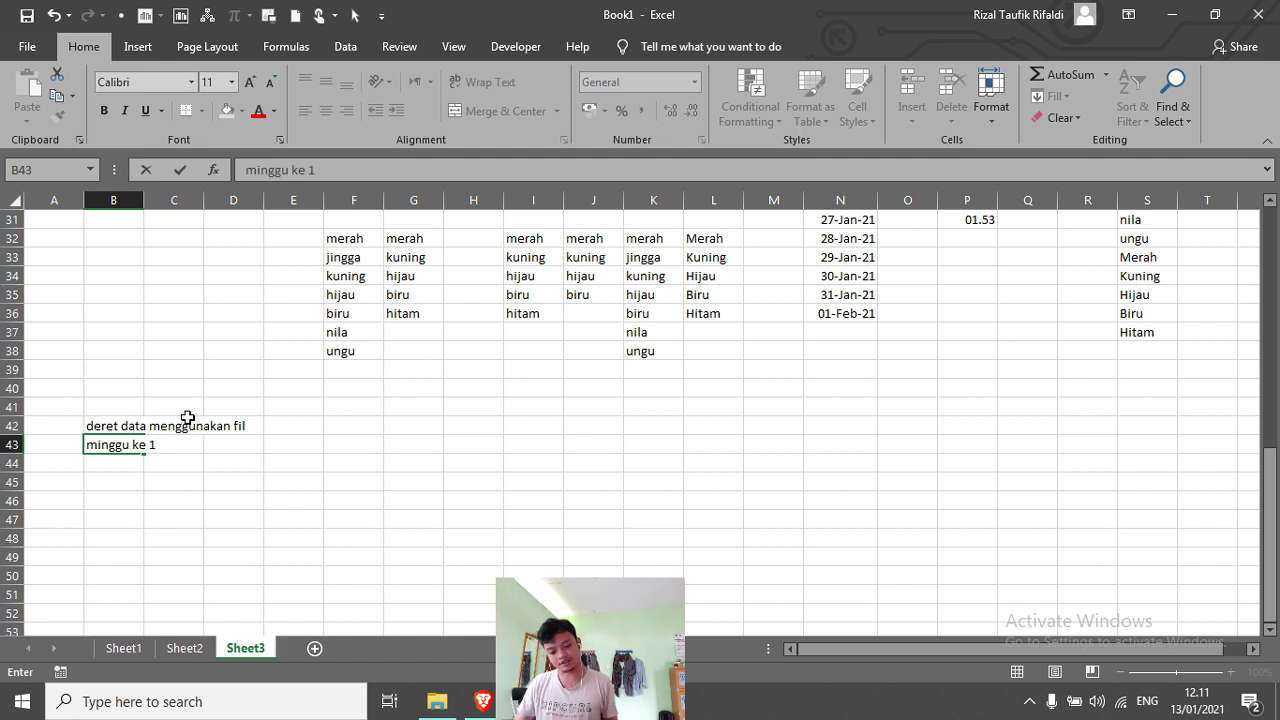
{"action": "left_click", "coordinate": [122, 446]}
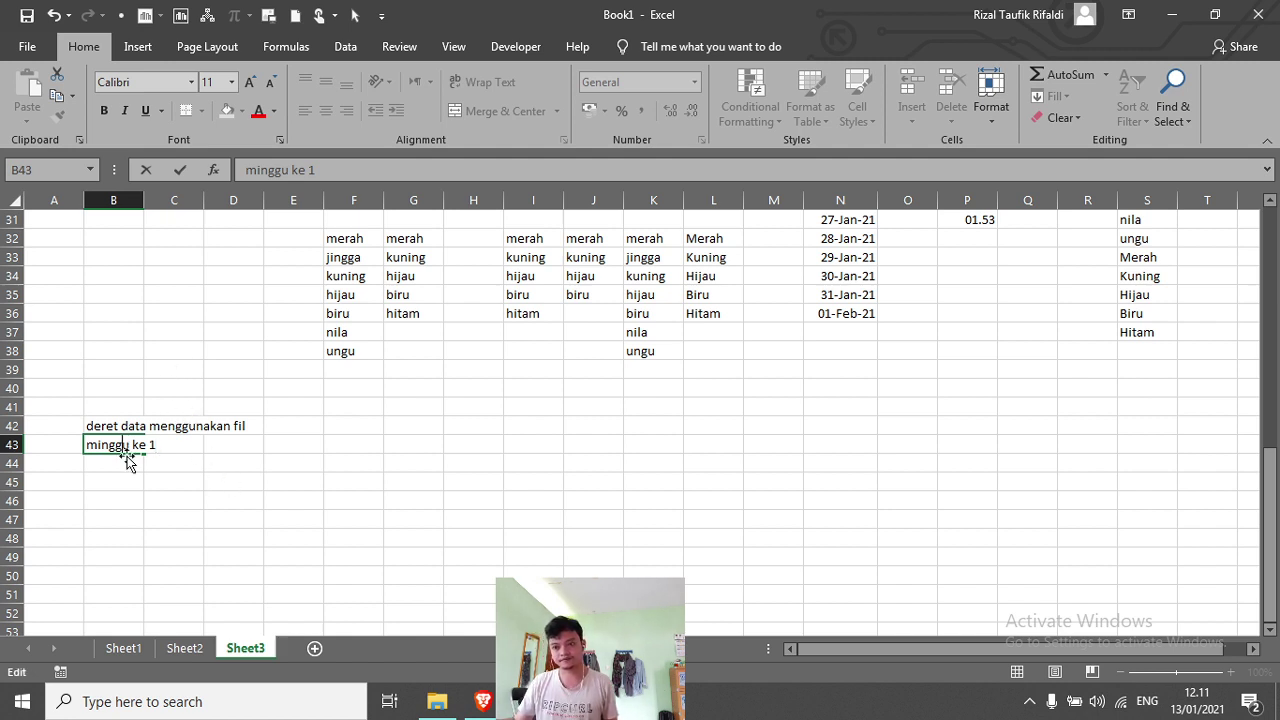
{"action": "left_click", "coordinate": [128, 462]}
{"action": "left_click", "coordinate": [132, 446]}
{"action": "left_click_drag", "start_coordinate": [144, 454], "coordinate": [141, 536]}
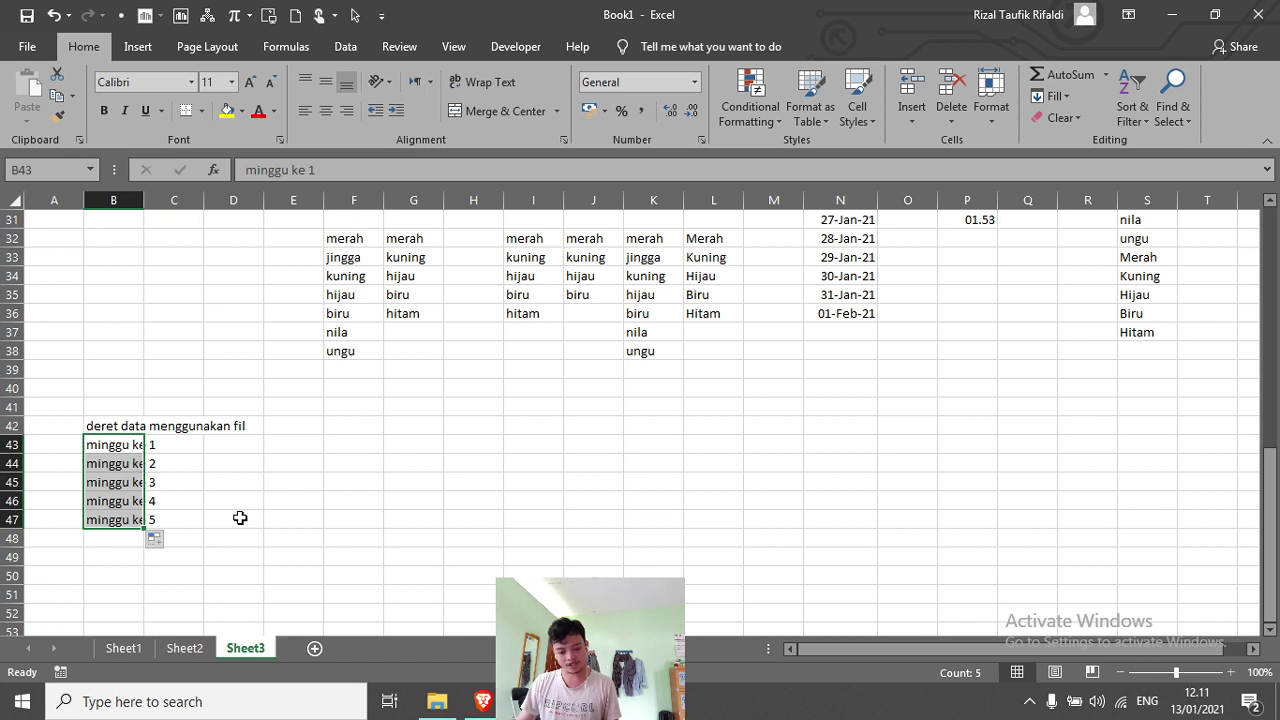
Step: Enter "minggu ke 1" in D43 as the starting value of a second week series
{"action": "left_click", "coordinate": [287, 440]}
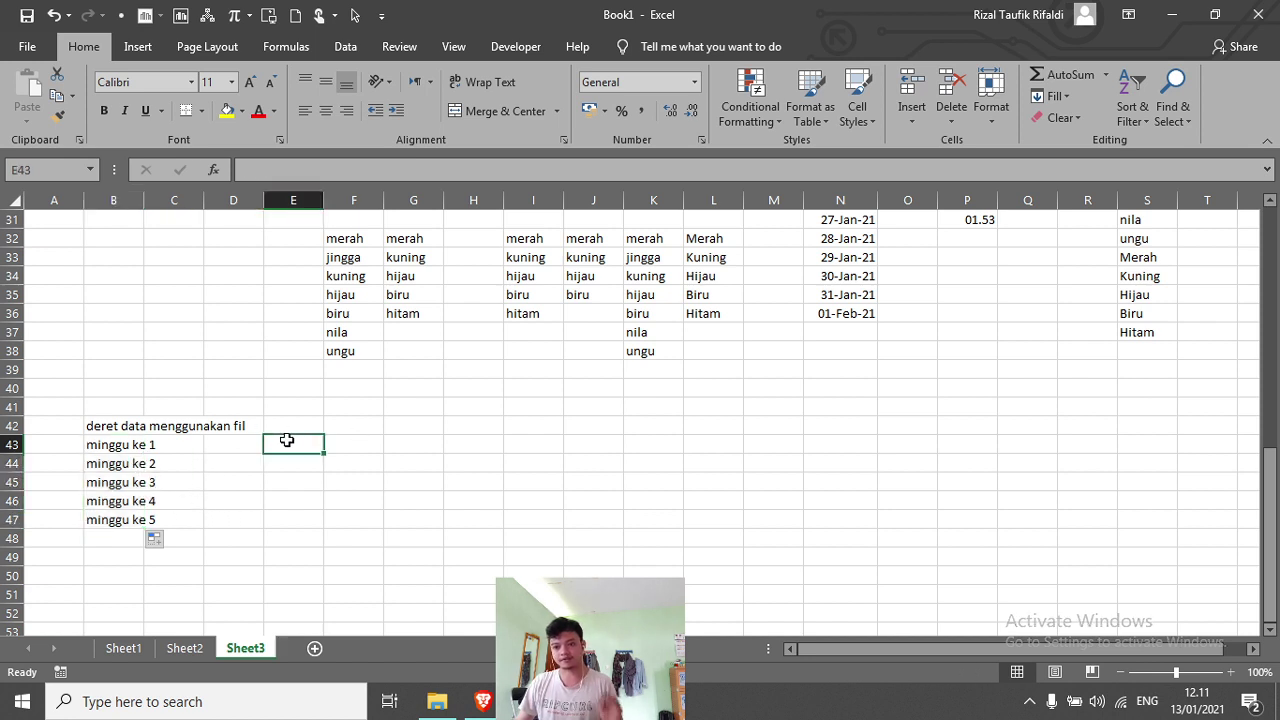
{"action": "left_click", "coordinate": [228, 452]}
{"action": "type", "text": "minggu "}
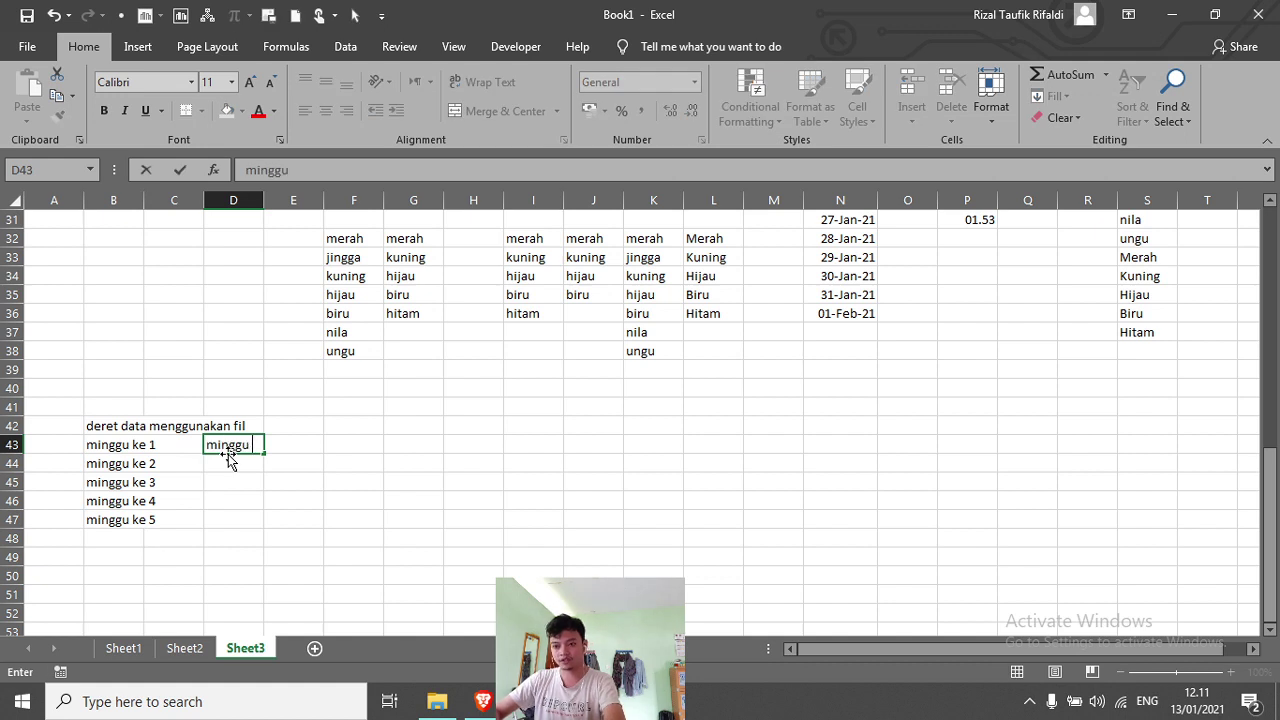
{"action": "type", "text": "ke 1"}
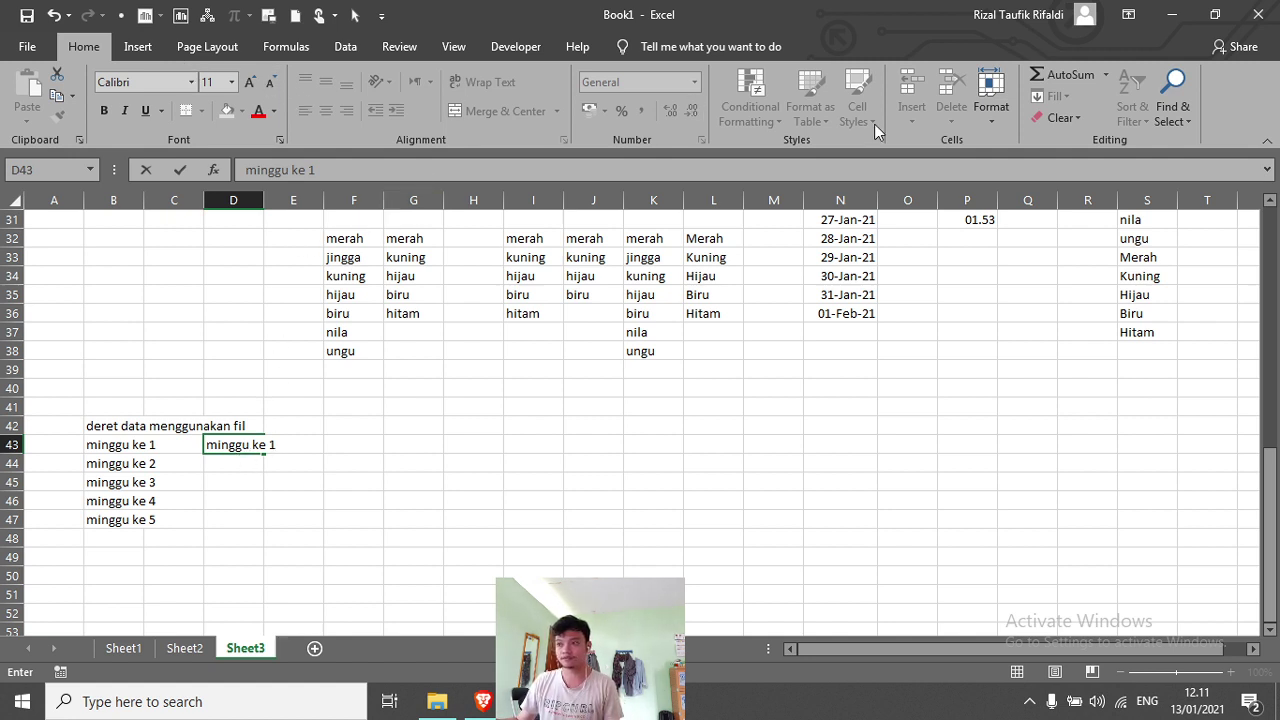
{"action": "left_click", "coordinate": [408, 448]}
{"action": "left_click", "coordinate": [245, 446]}
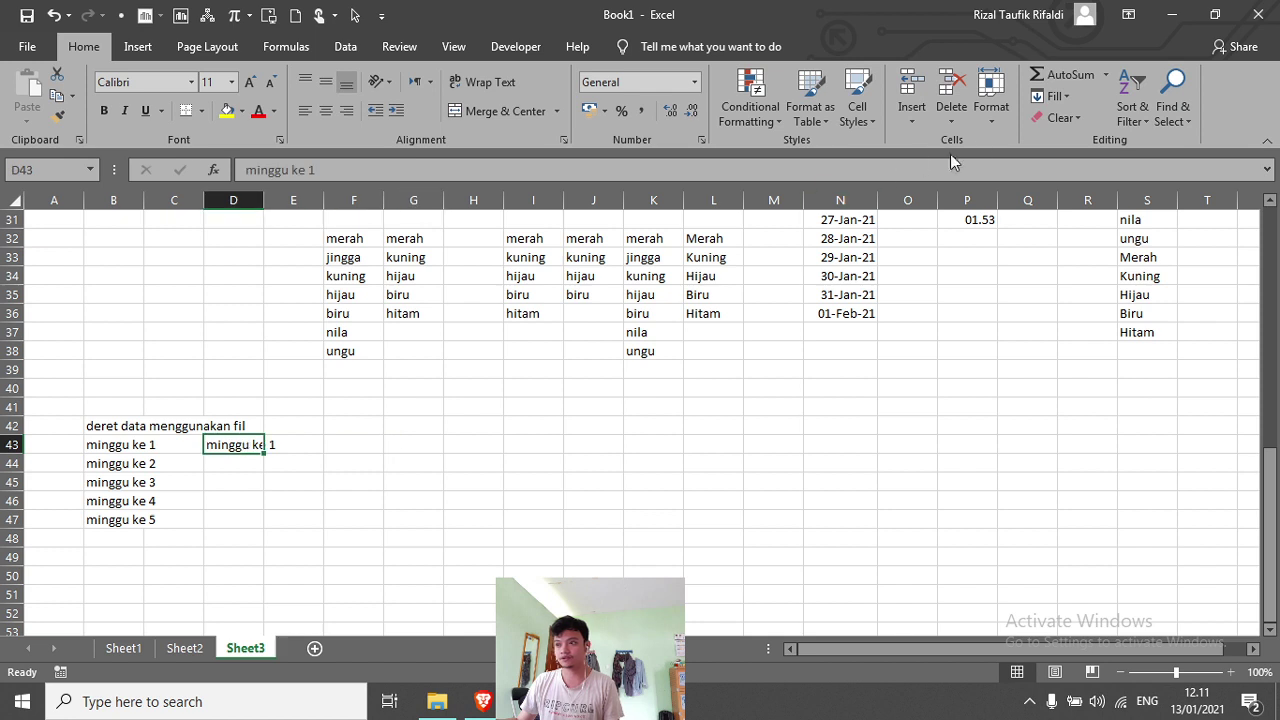
{"action": "left_click", "coordinate": [1060, 96]}
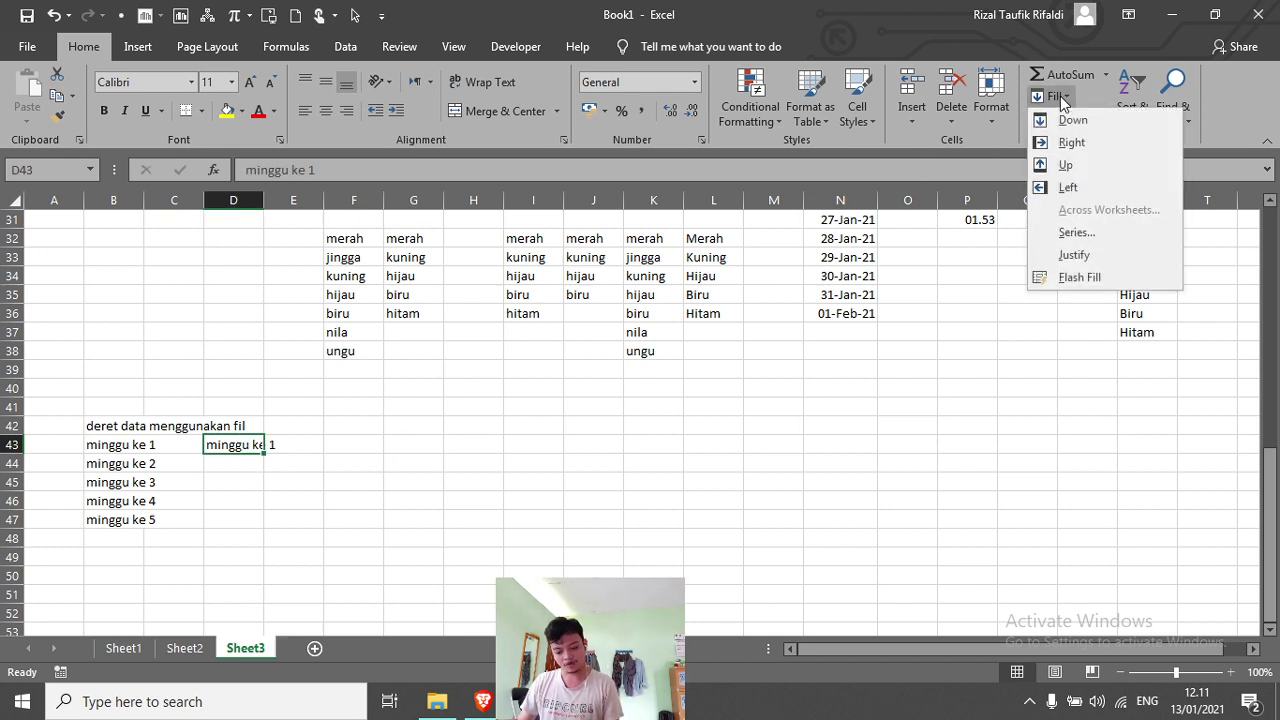
{"action": "left_click", "coordinate": [1069, 149]}
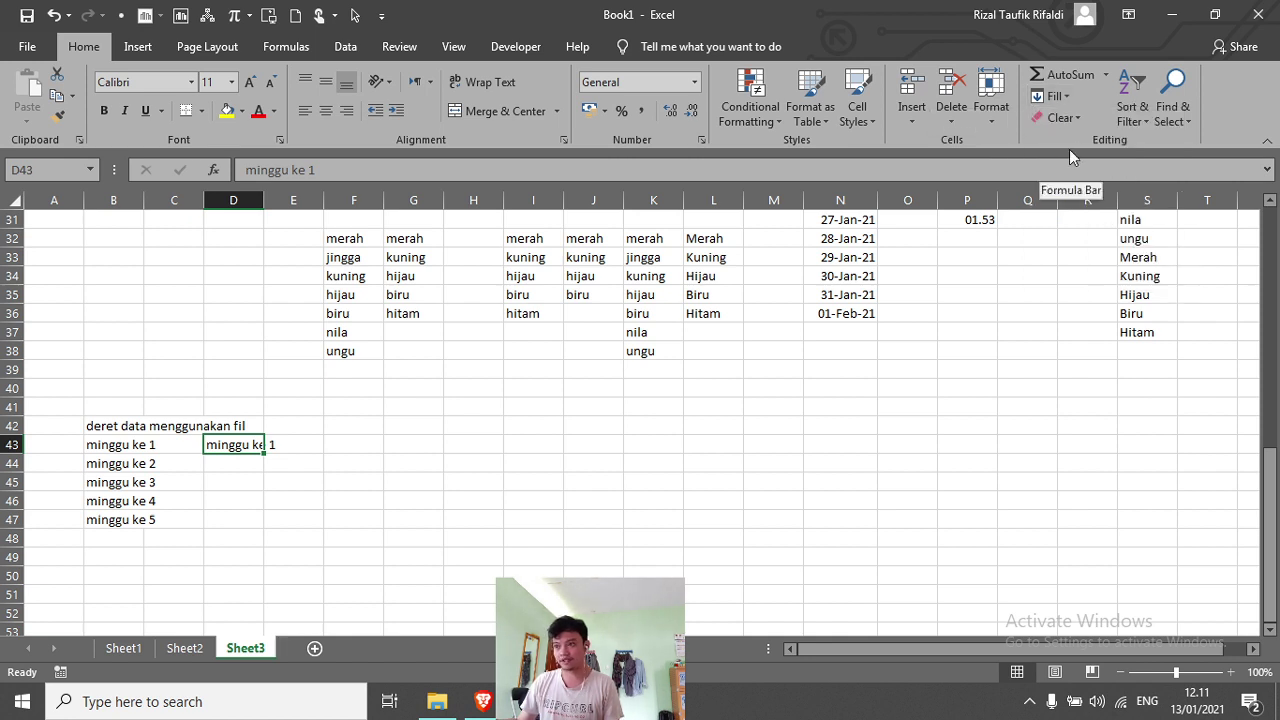
{"action": "left_click", "coordinate": [1063, 97]}
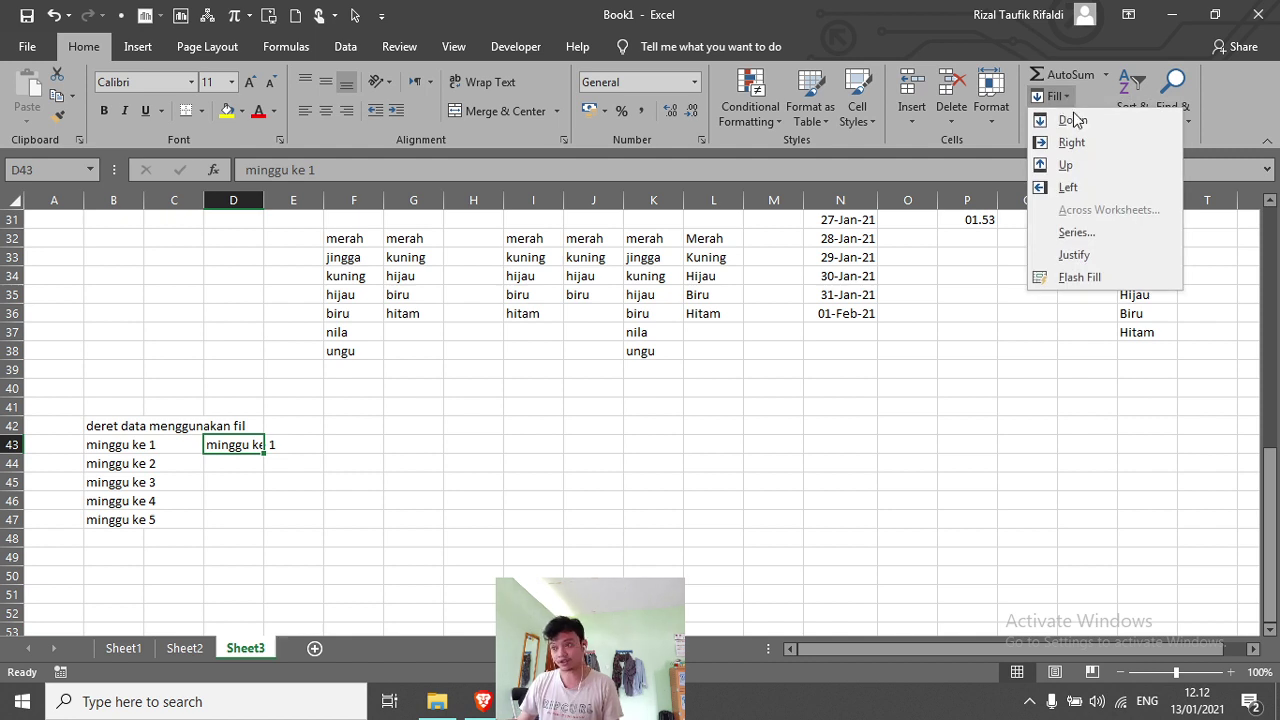
{"action": "left_click", "coordinate": [1117, 232]}
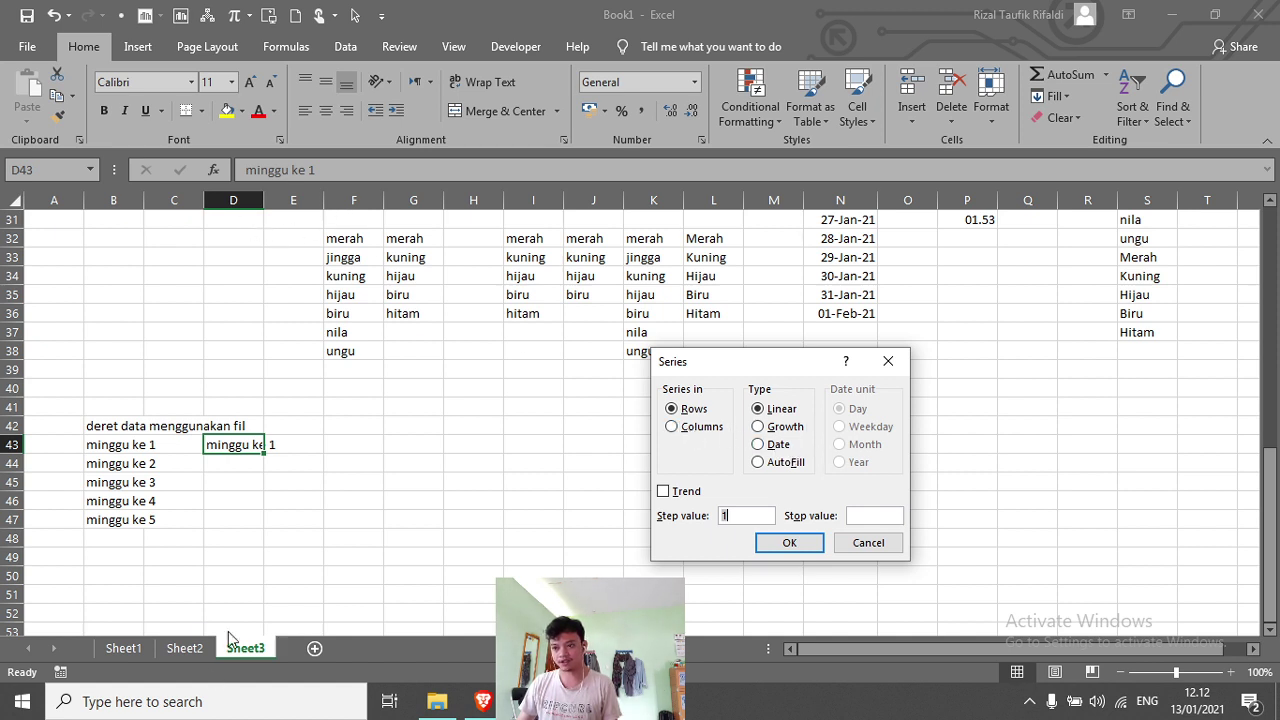
{"action": "left_click", "coordinate": [697, 436]}
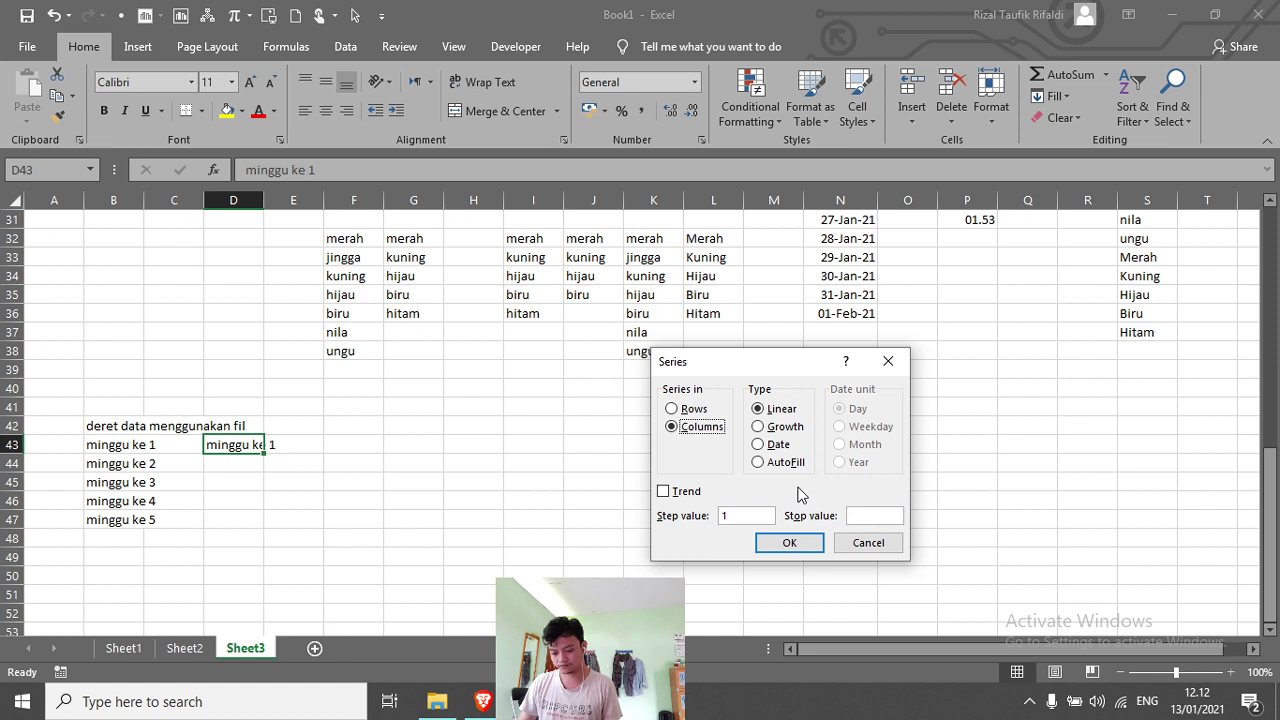
{"action": "left_click", "coordinate": [868, 543]}
{"action": "left_click", "coordinate": [340, 463]}
Step: Fill D43:D47 through the Series command as an AutoFill series in columns, ending at "minggu ke 5"
{"action": "left_click_drag", "start_coordinate": [240, 445], "coordinate": [259, 521]}
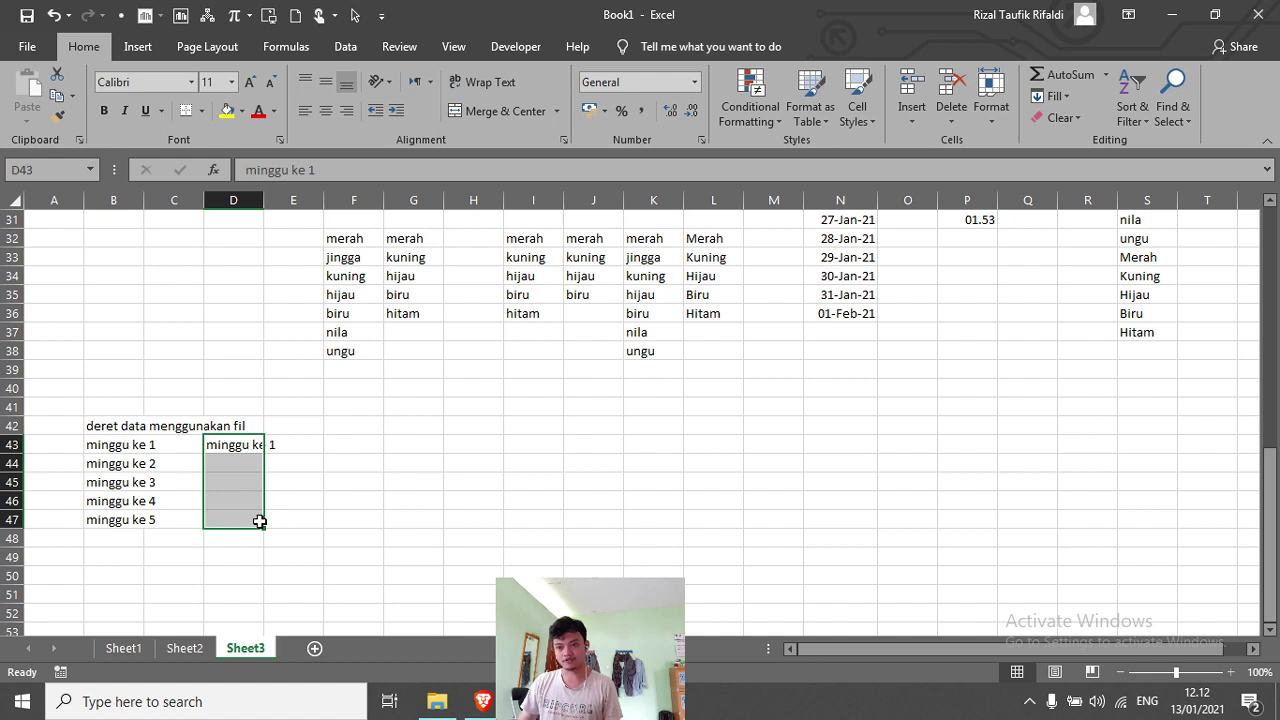
{"action": "left_click", "coordinate": [1053, 96]}
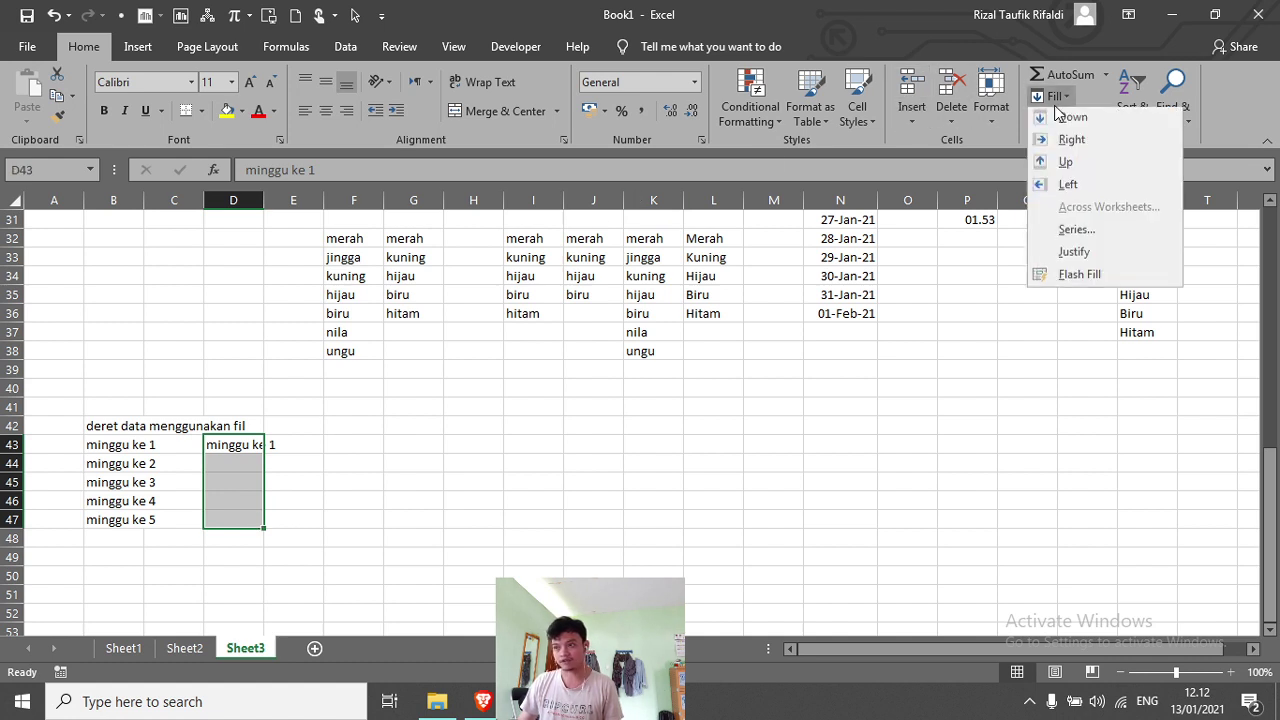
{"action": "left_click", "coordinate": [1062, 231]}
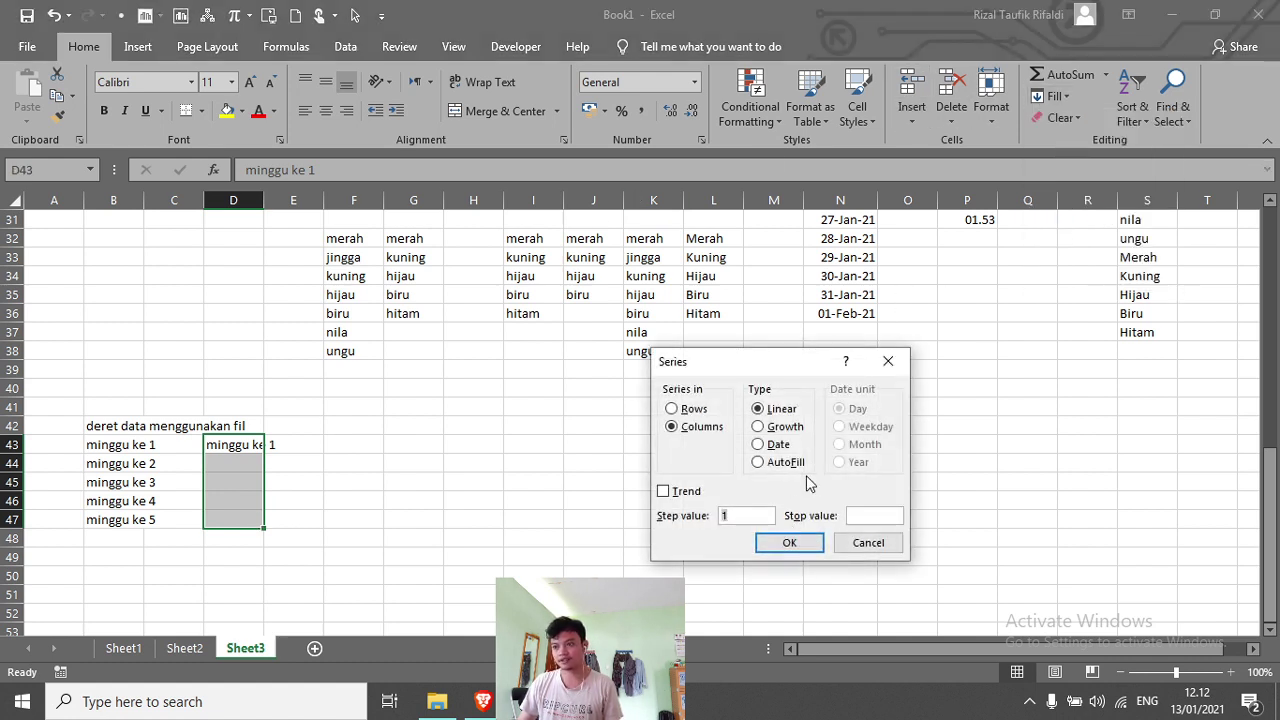
{"action": "left_click", "coordinate": [785, 463]}
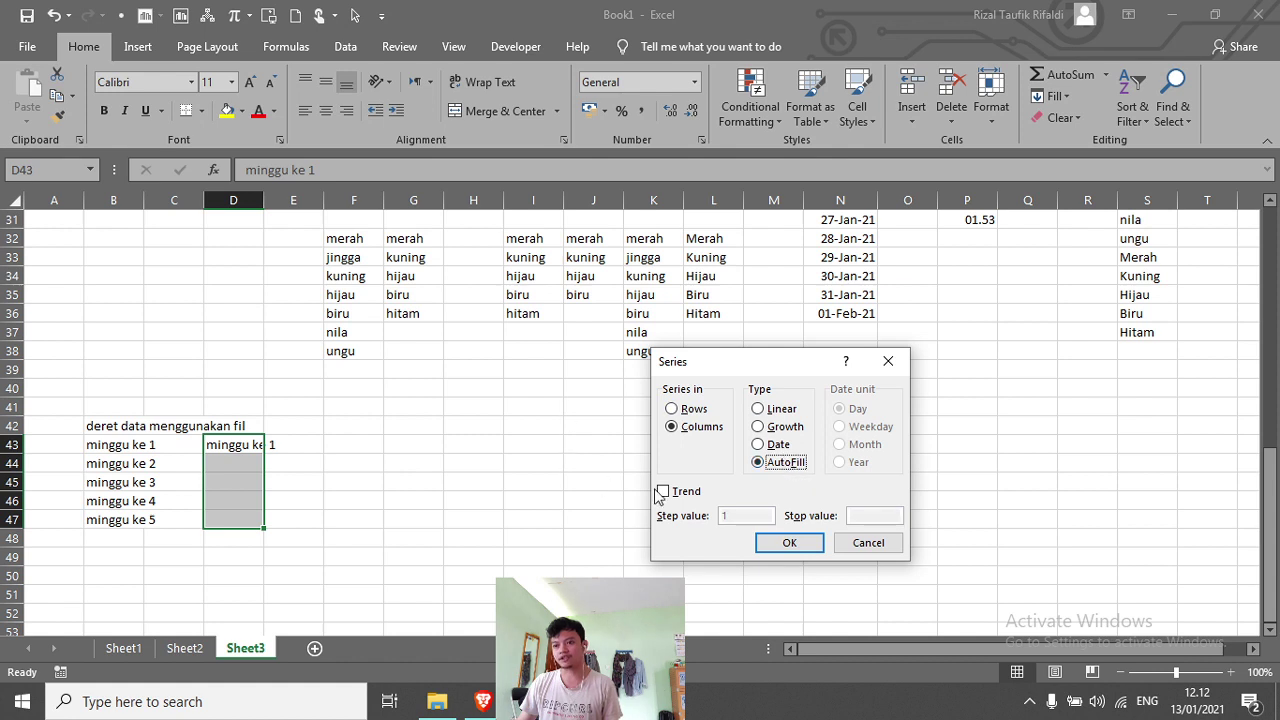
{"action": "left_click", "coordinate": [789, 543]}
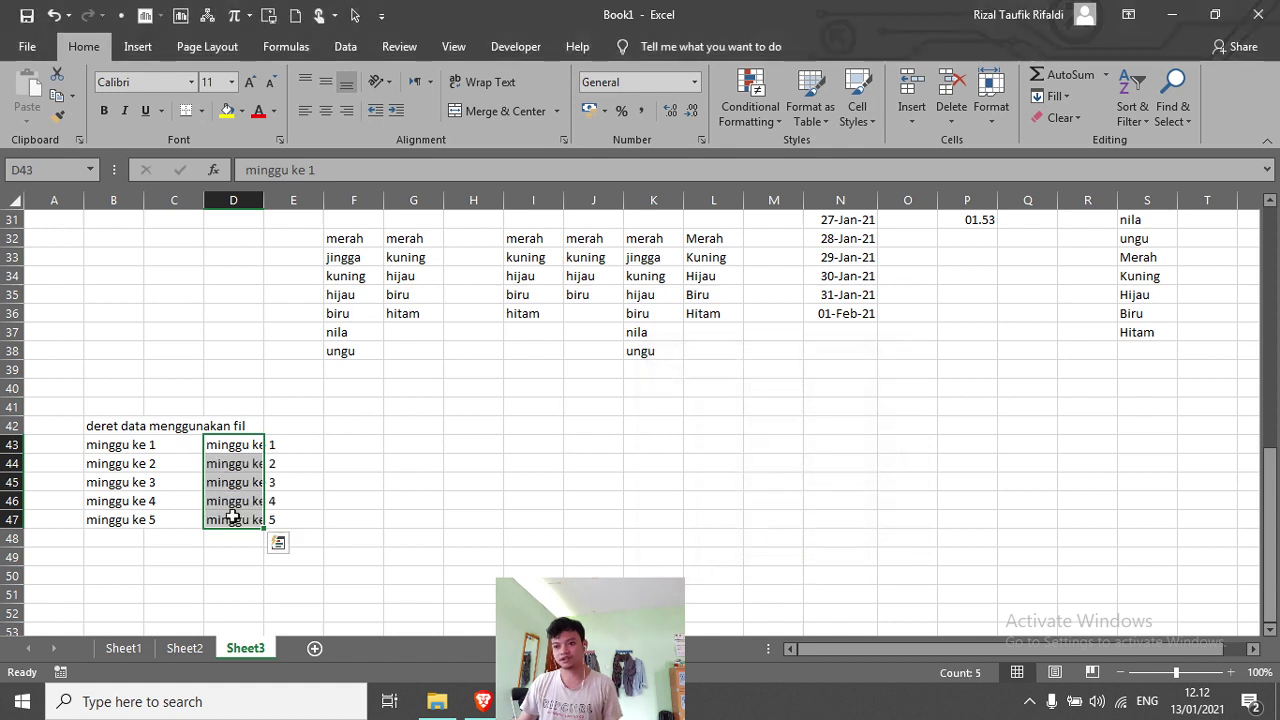
{"action": "left_click", "coordinate": [368, 443]}
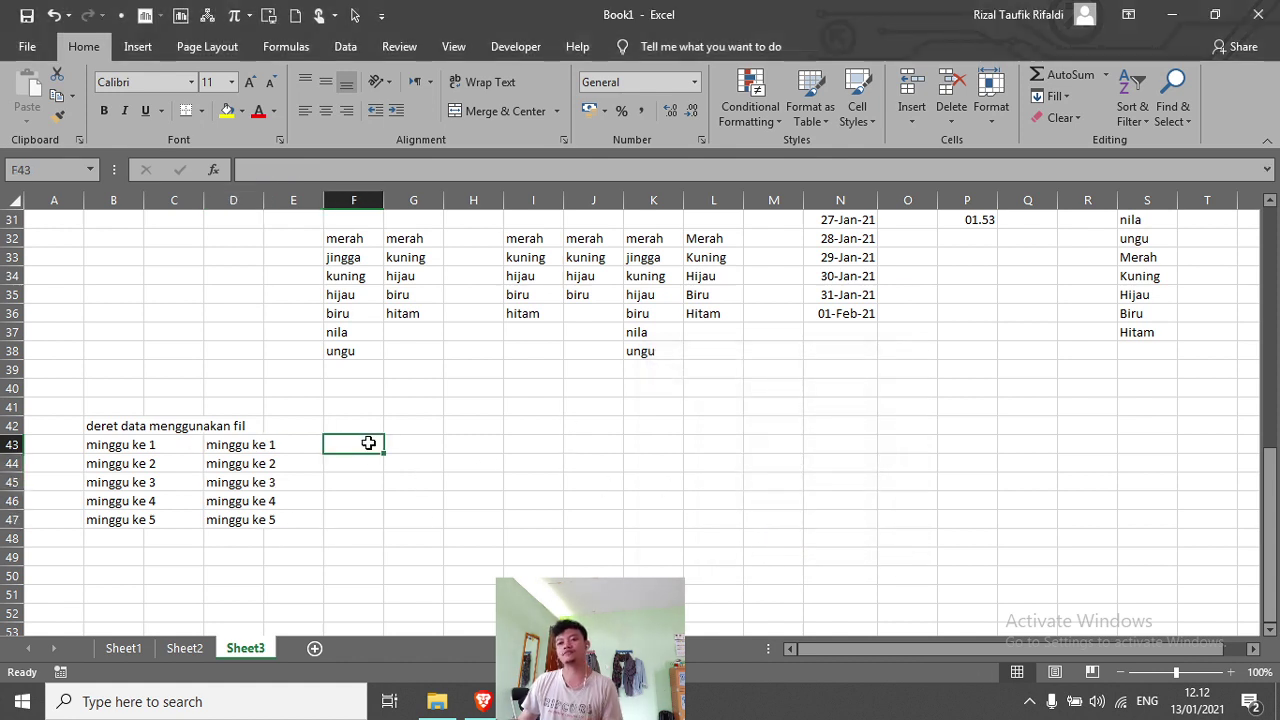
Step: Try to apply the Series command to the single cell D47 as an AutoFill series in columns
{"action": "left_click", "coordinate": [263, 519]}
{"action": "left_click", "coordinate": [1050, 98]}
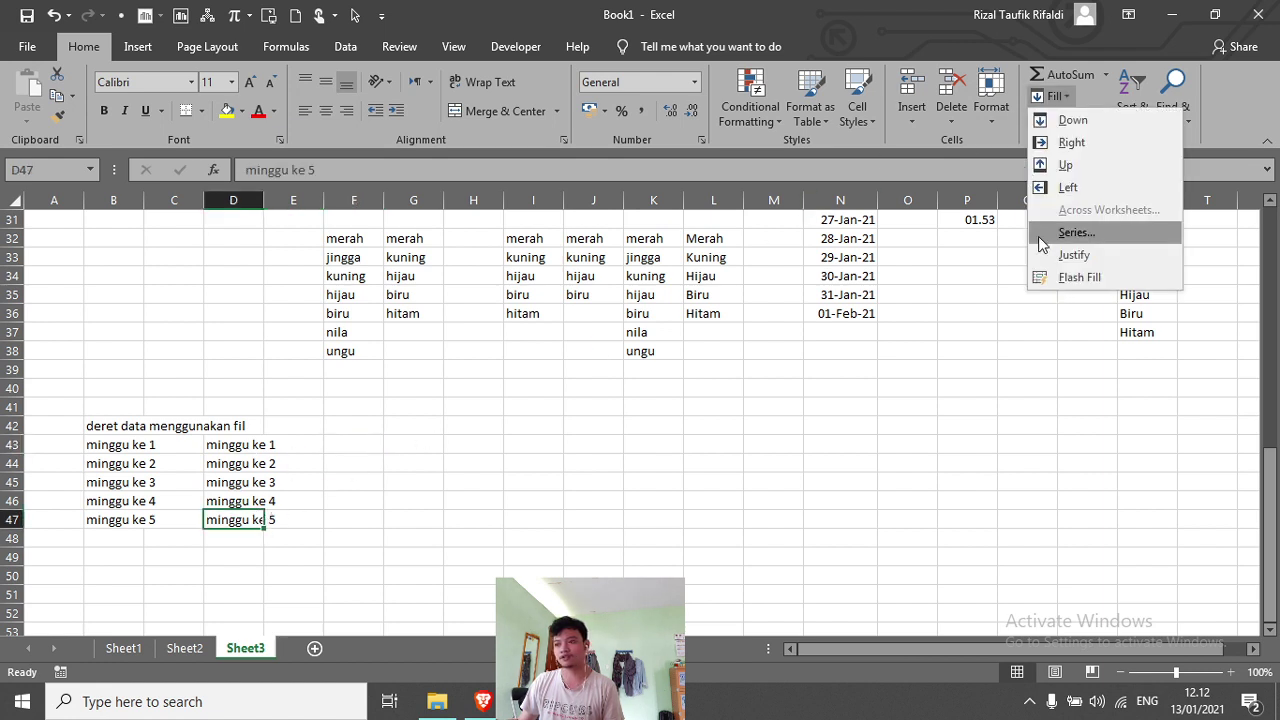
{"action": "left_click", "coordinate": [1054, 232]}
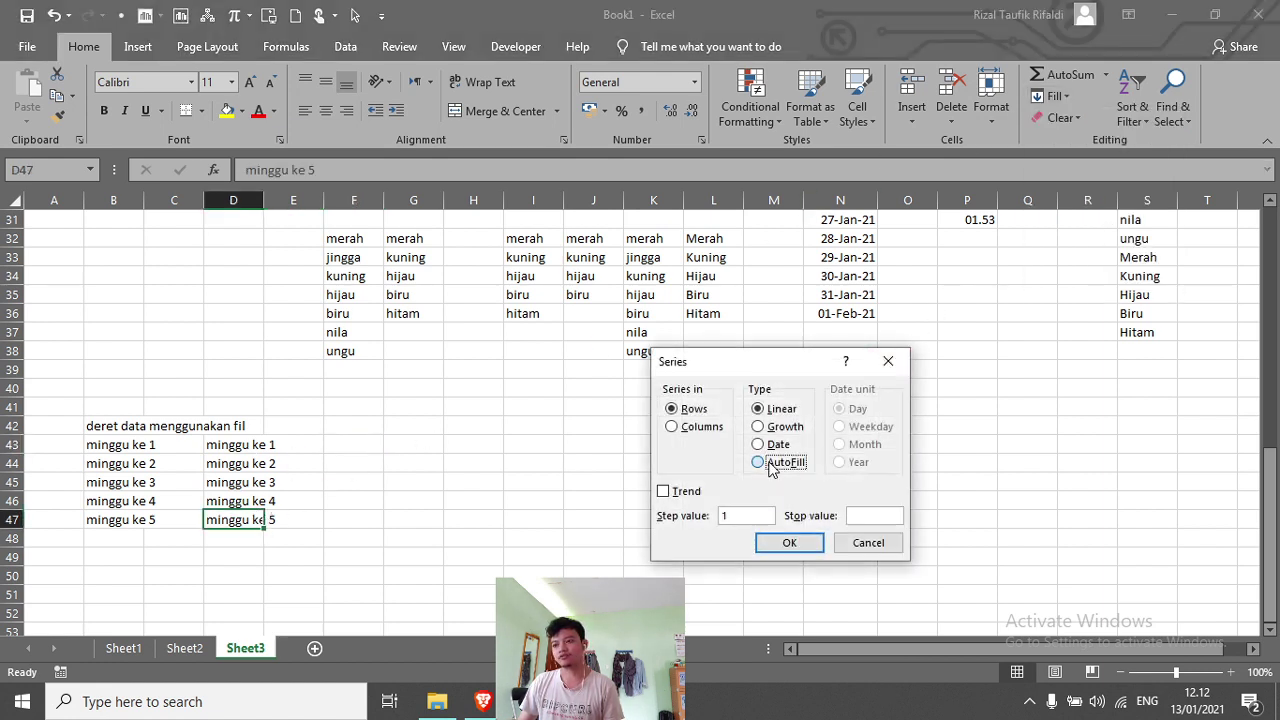
{"action": "left_click", "coordinate": [758, 462]}
{"action": "left_click", "coordinate": [688, 427]}
{"action": "left_click", "coordinate": [789, 543]}
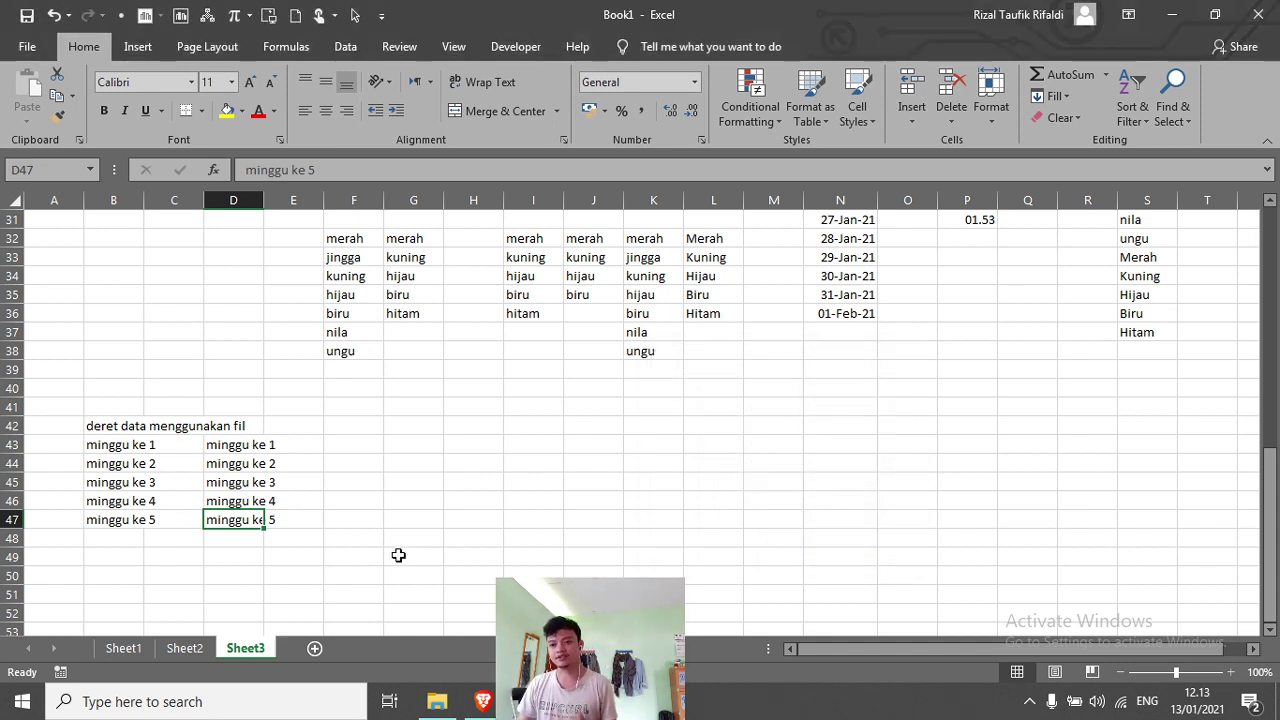
Step: Try extending the week series from D43 across the row to H43 with the fill handle, and undo the fill
{"action": "left_click", "coordinate": [255, 446]}
{"action": "left_click_drag", "start_coordinate": [264, 453], "coordinate": [500, 468]}
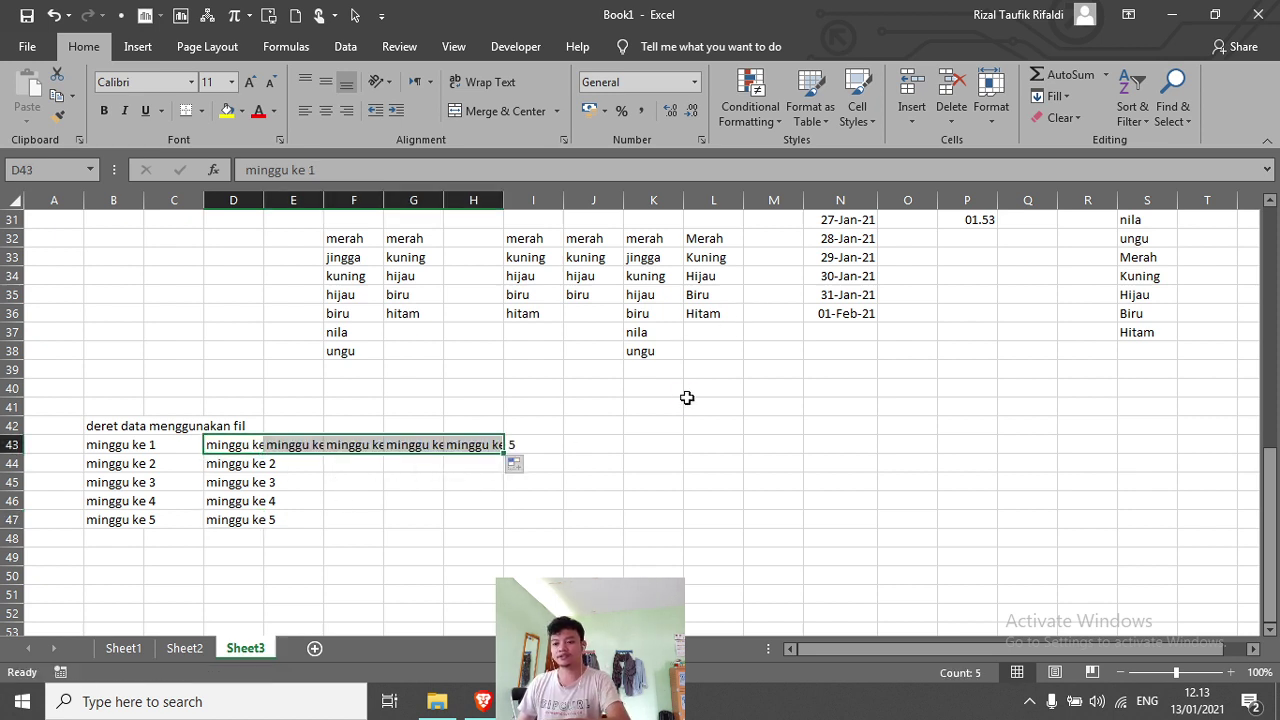
{"action": "key", "text": "ctrl+z"}
Step: Fill D43:H43 through the Series command as an AutoFill series in rows, ending at "minggu ke 5"
{"action": "left_click_drag", "start_coordinate": [237, 446], "coordinate": [450, 449]}
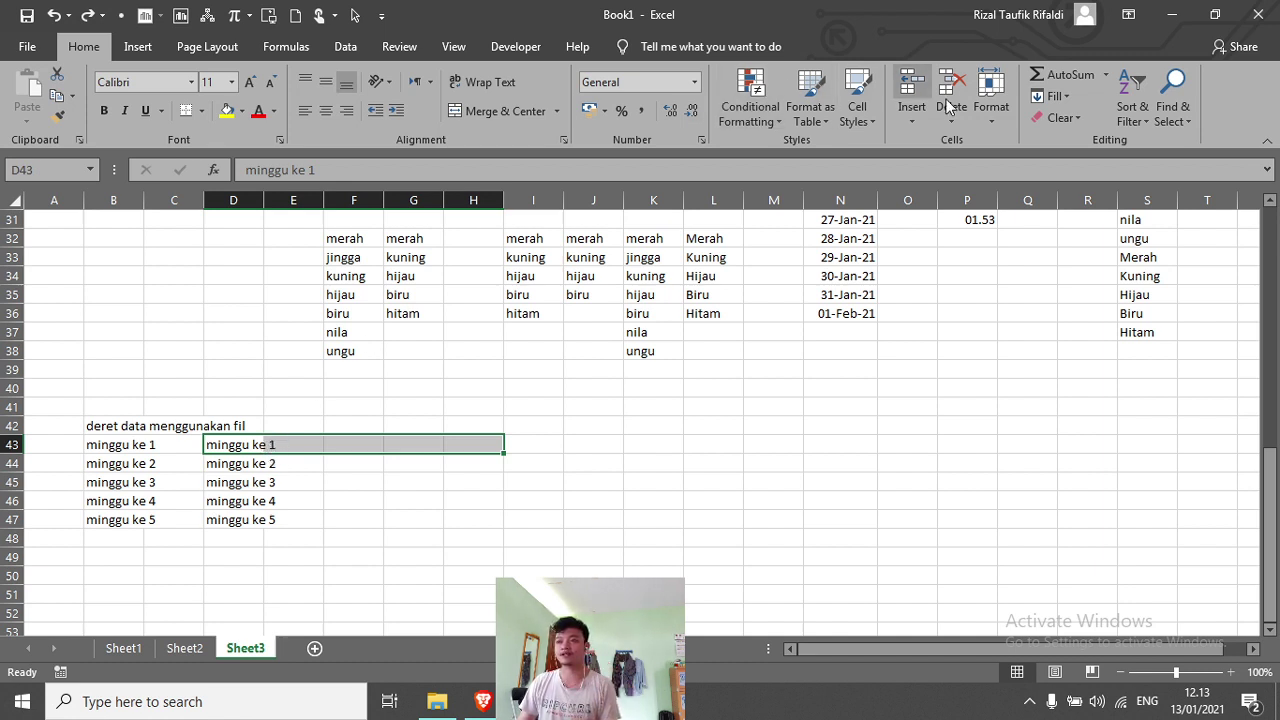
{"action": "left_click", "coordinate": [1055, 96]}
{"action": "left_click", "coordinate": [1075, 232]}
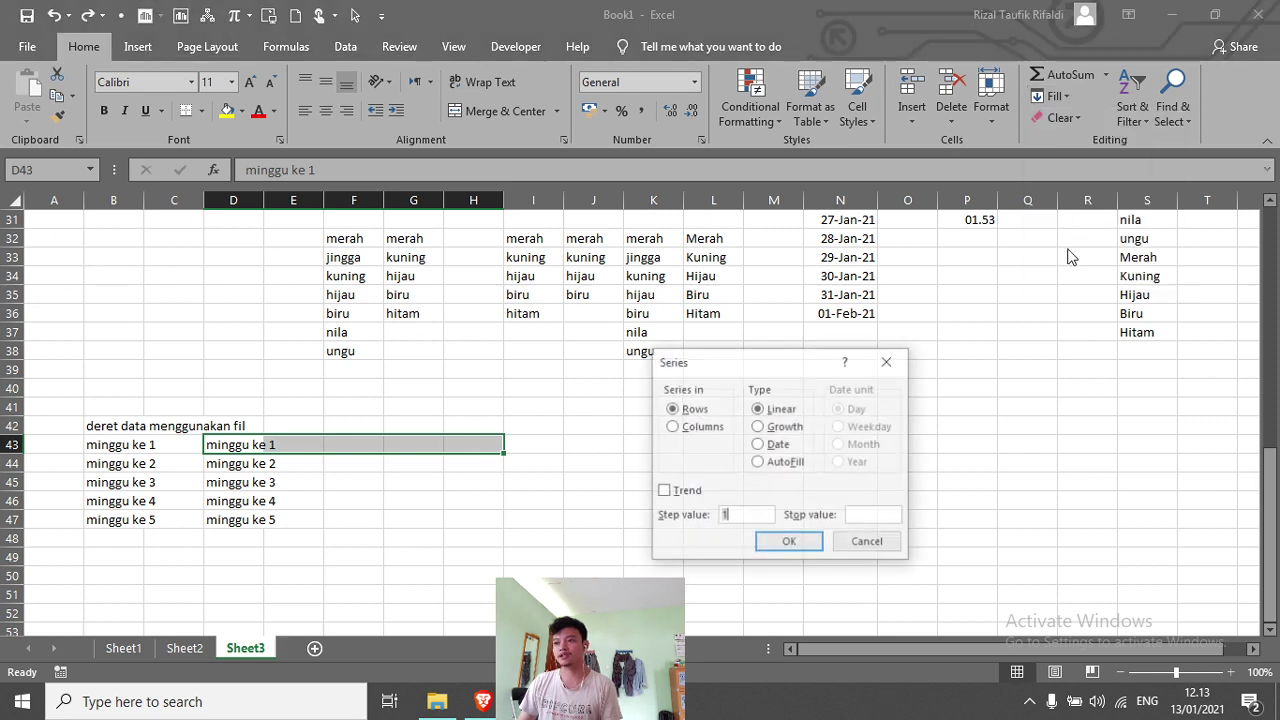
{"action": "left_click", "coordinate": [770, 468]}
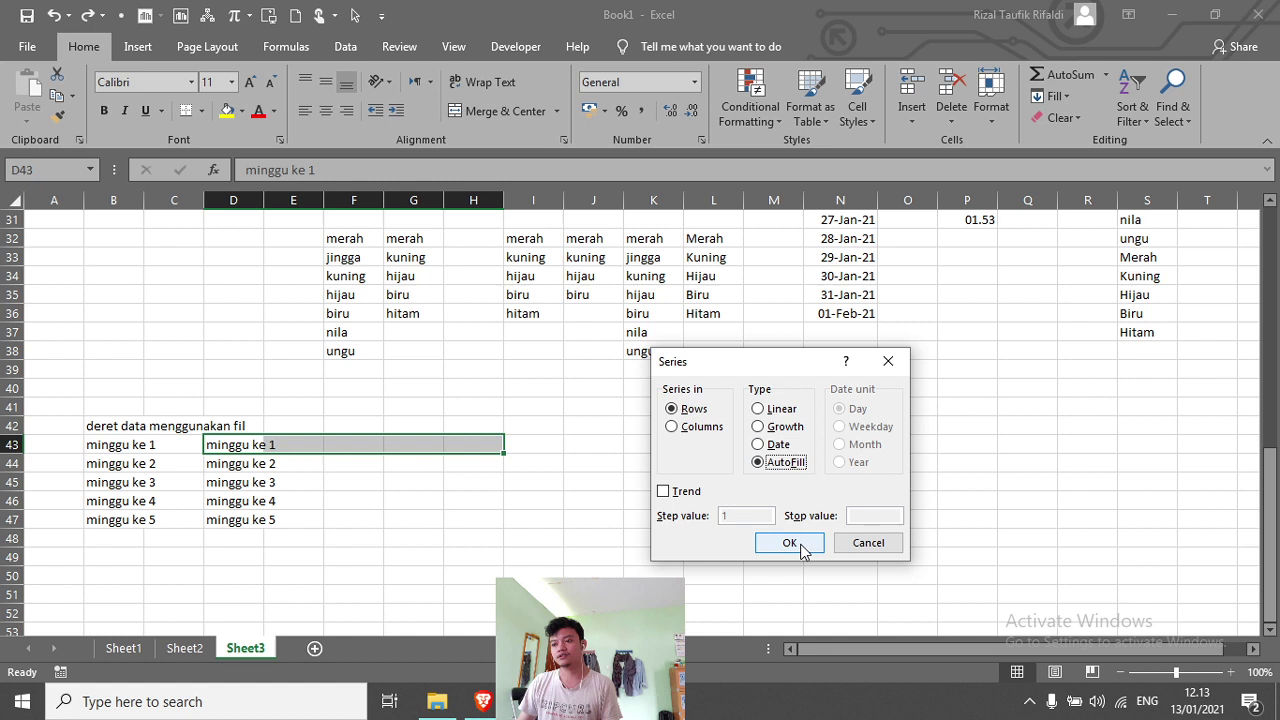
{"action": "left_click", "coordinate": [790, 543]}
{"action": "left_click", "coordinate": [594, 443]}
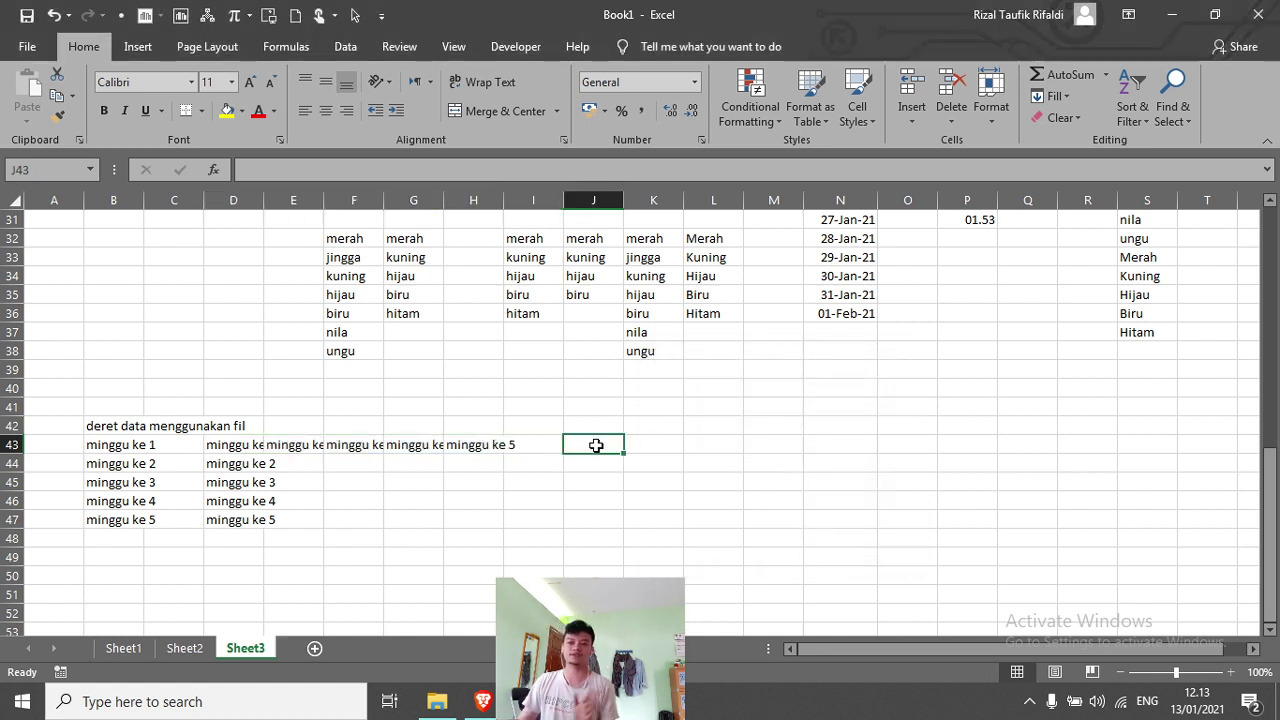